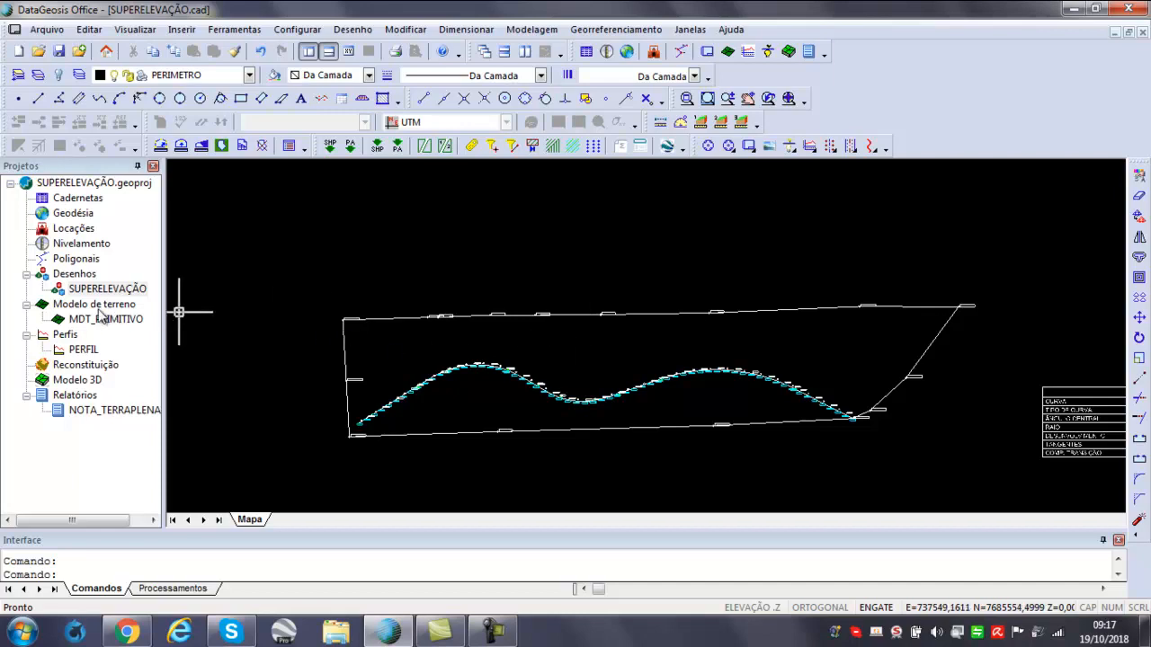
Check the MDT_PRIMITIVO terrain model and create spline contours from it in the SUPERELEVAÇÃO drawing, with equidistances 5 and 1.
{"action": "double_click", "coordinate": [102, 320]}
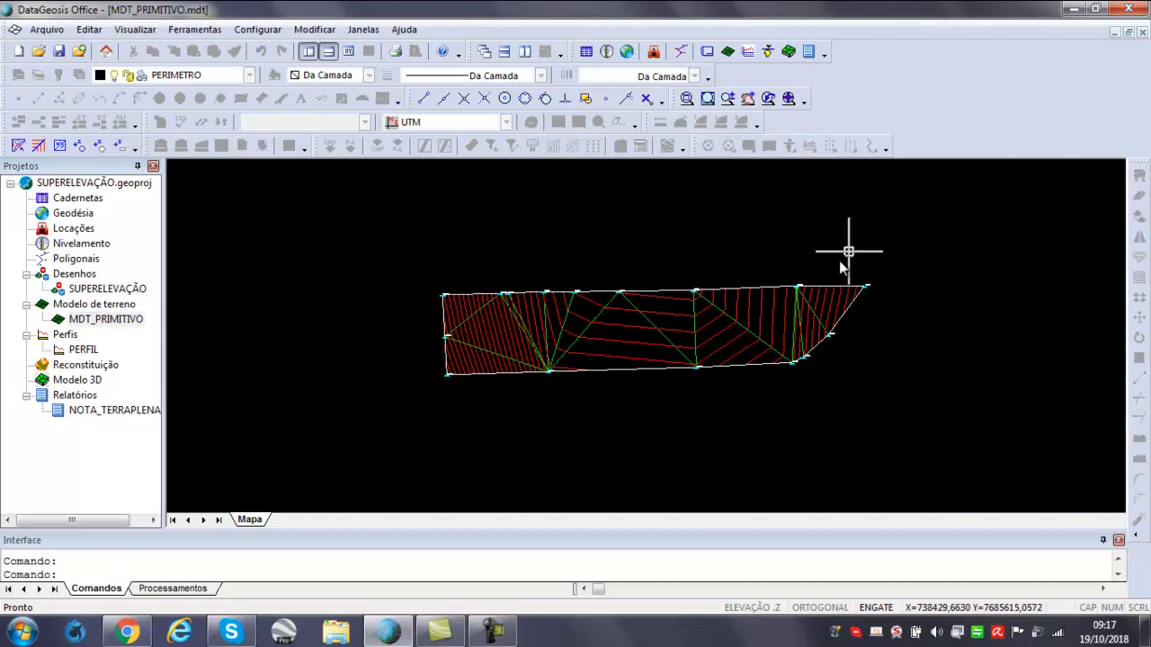
{"action": "double_click", "coordinate": [107, 290]}
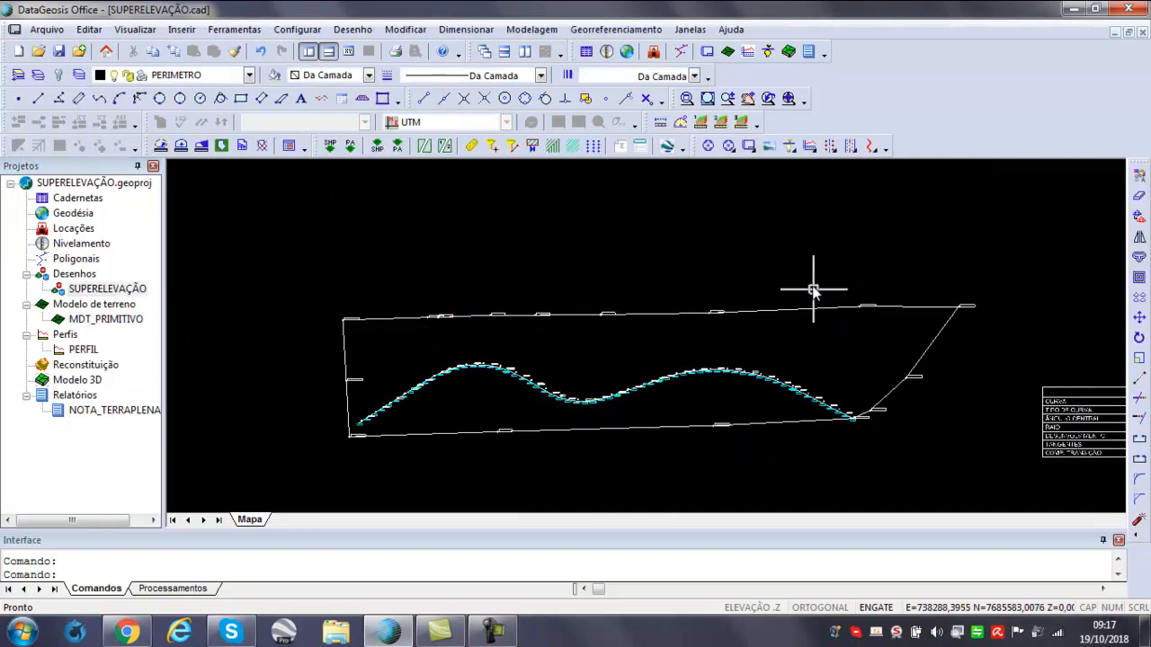
{"action": "left_click", "coordinate": [531, 29]}
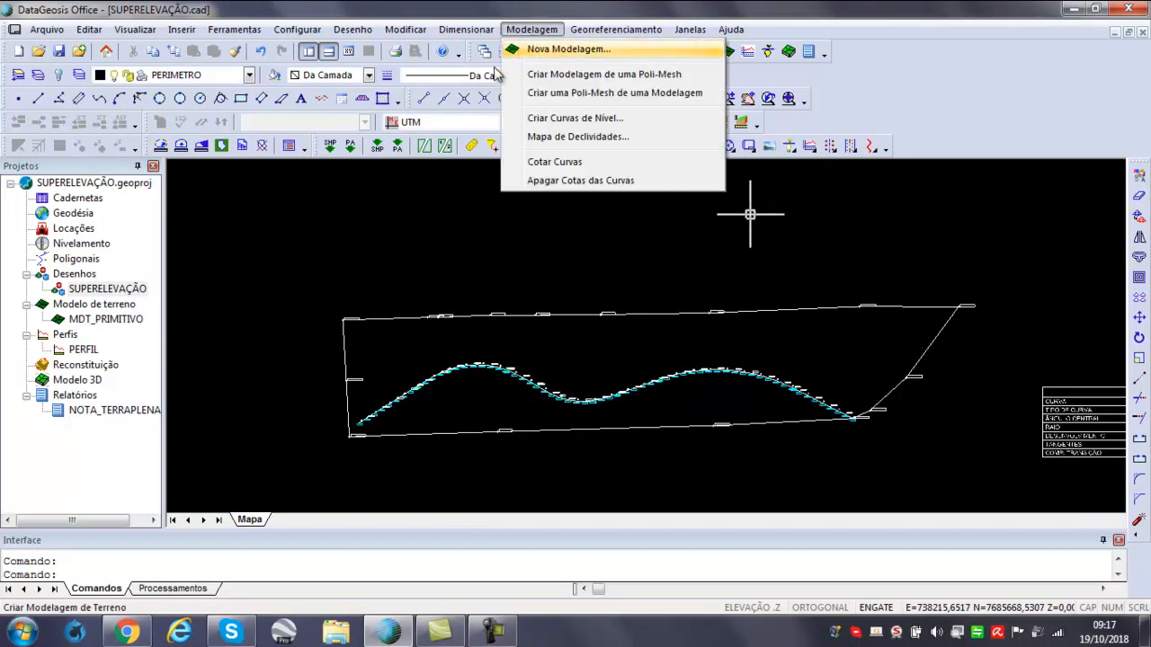
{"action": "left_click", "coordinate": [587, 121]}
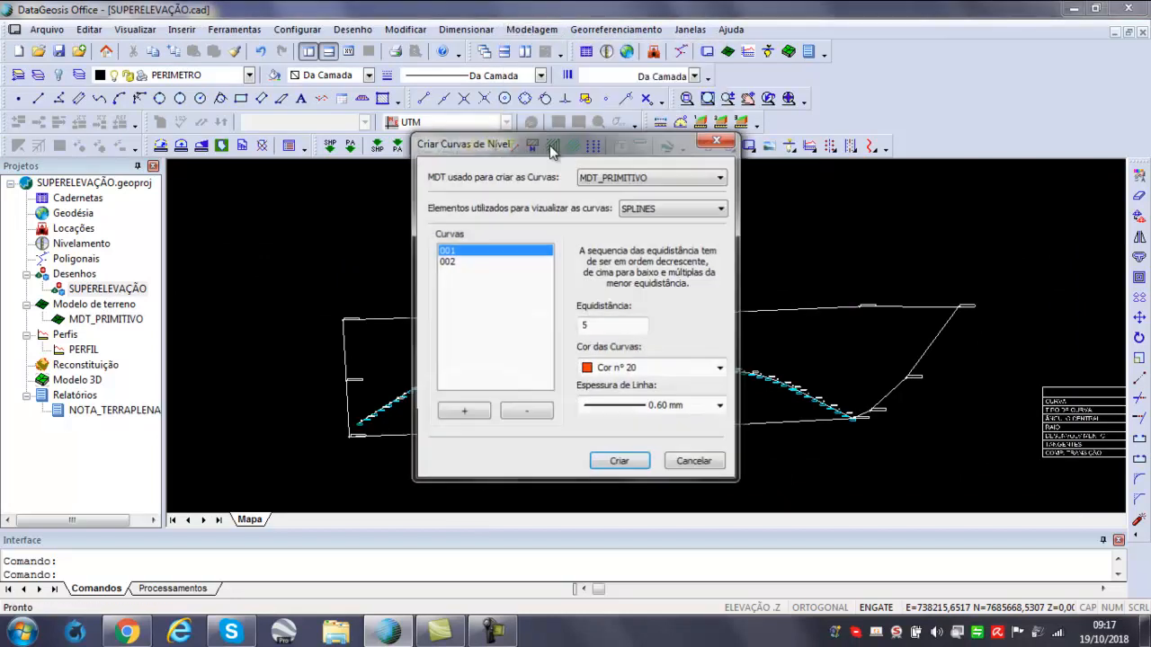
{"action": "left_click", "coordinate": [461, 262]}
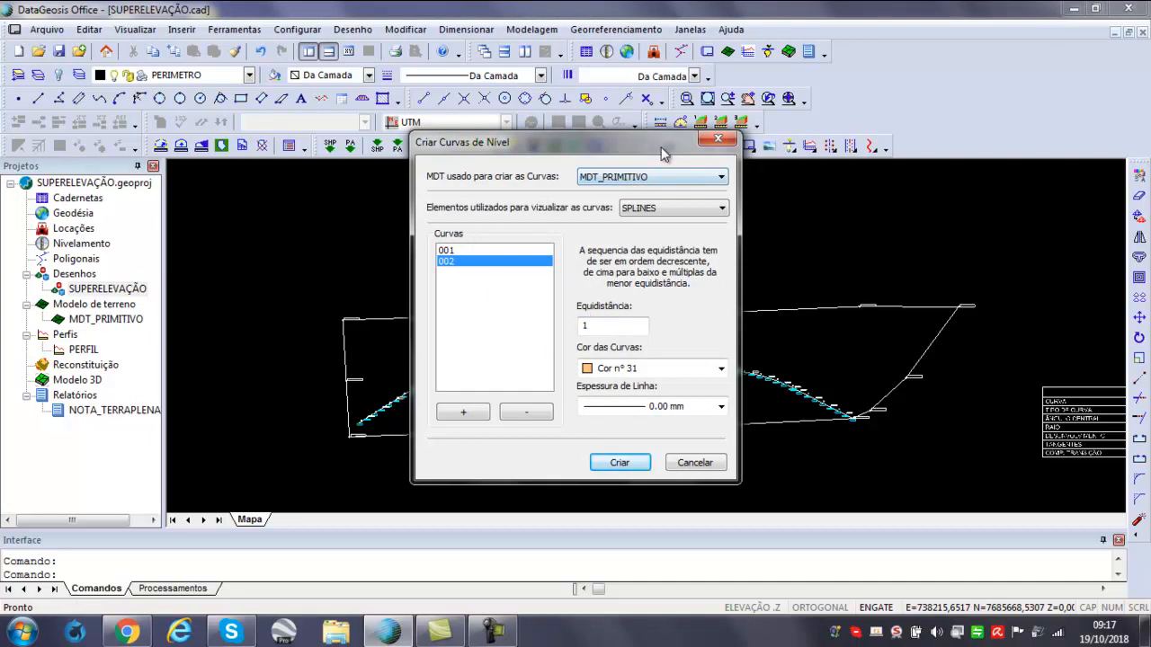
{"action": "left_click_drag", "start_coordinate": [656, 143], "coordinate": [625, 86]}
{"action": "left_click", "coordinate": [581, 409]}
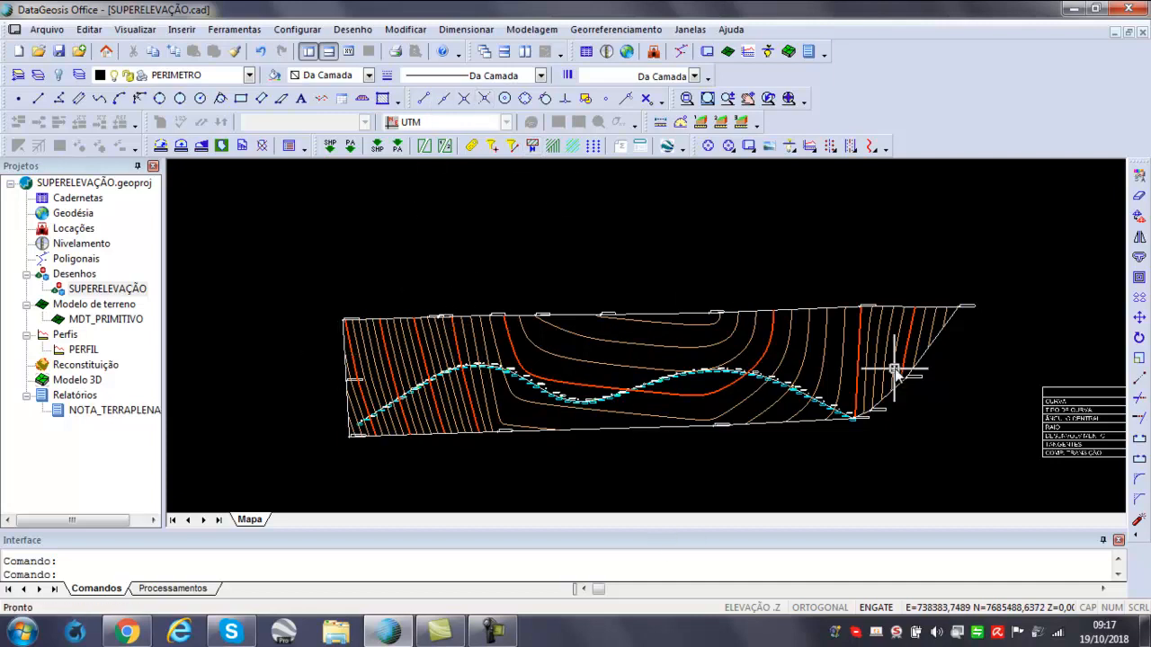
Label the contours along the northern edge from the western boundary to the 526 contour, using ARIAL text 5 high.
{"action": "left_click", "coordinate": [533, 30]}
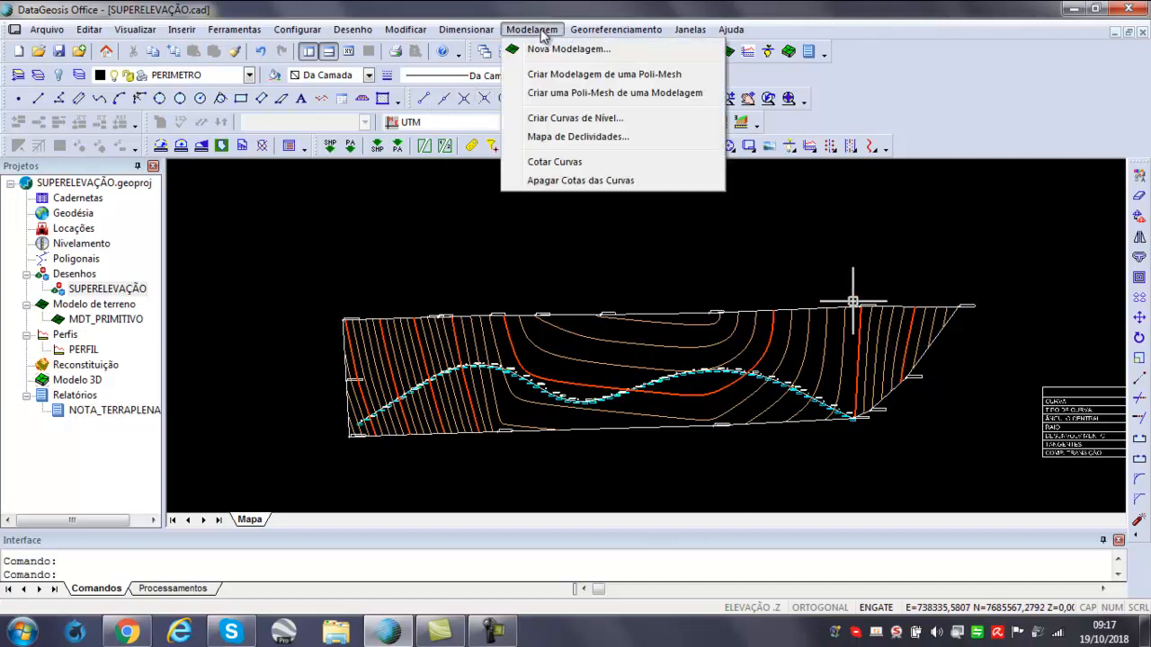
{"action": "left_click", "coordinate": [565, 163]}
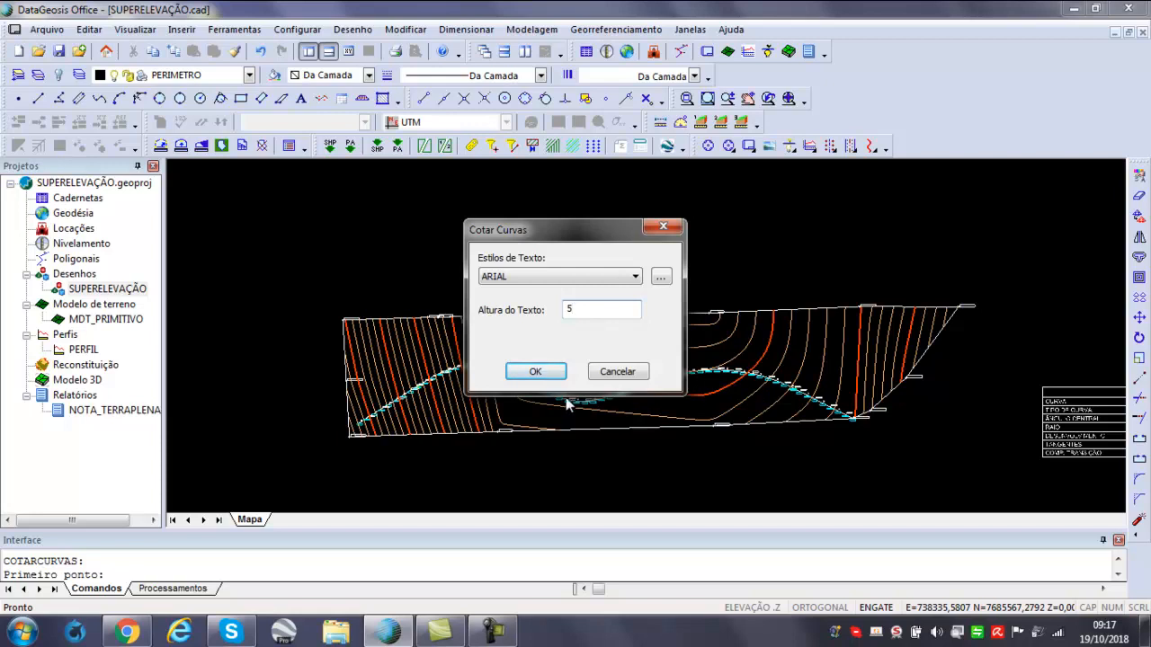
{"action": "left_click", "coordinate": [536, 372]}
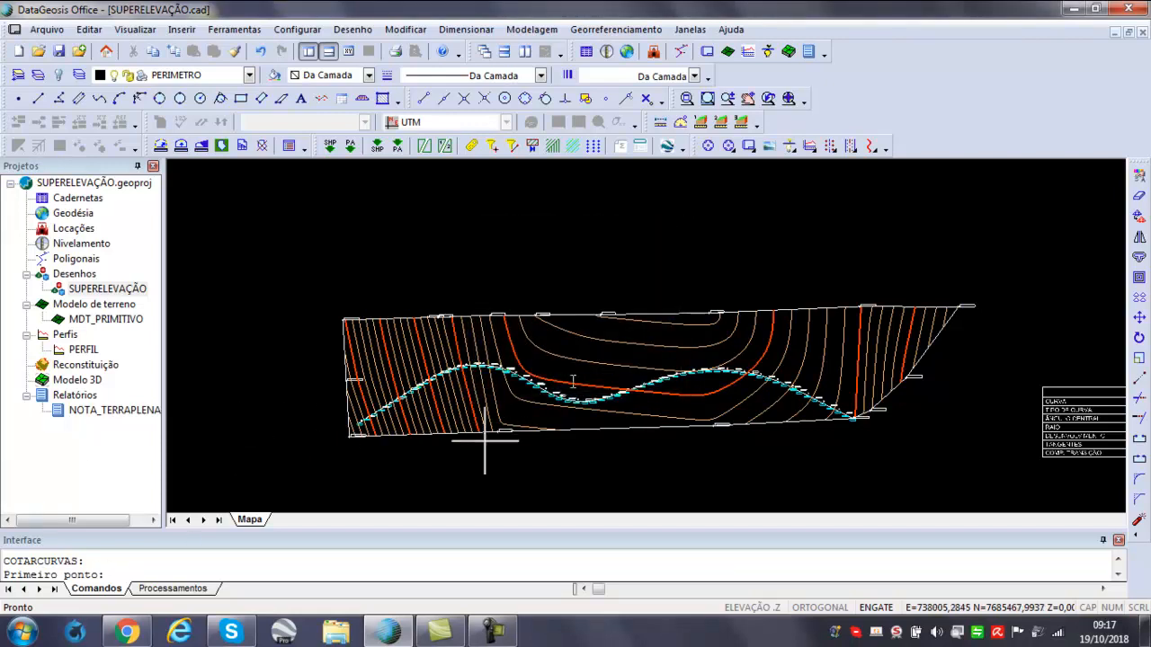
{"action": "scroll", "coordinate": [360, 337], "scroll_direction": "up", "scroll_amount": 3}
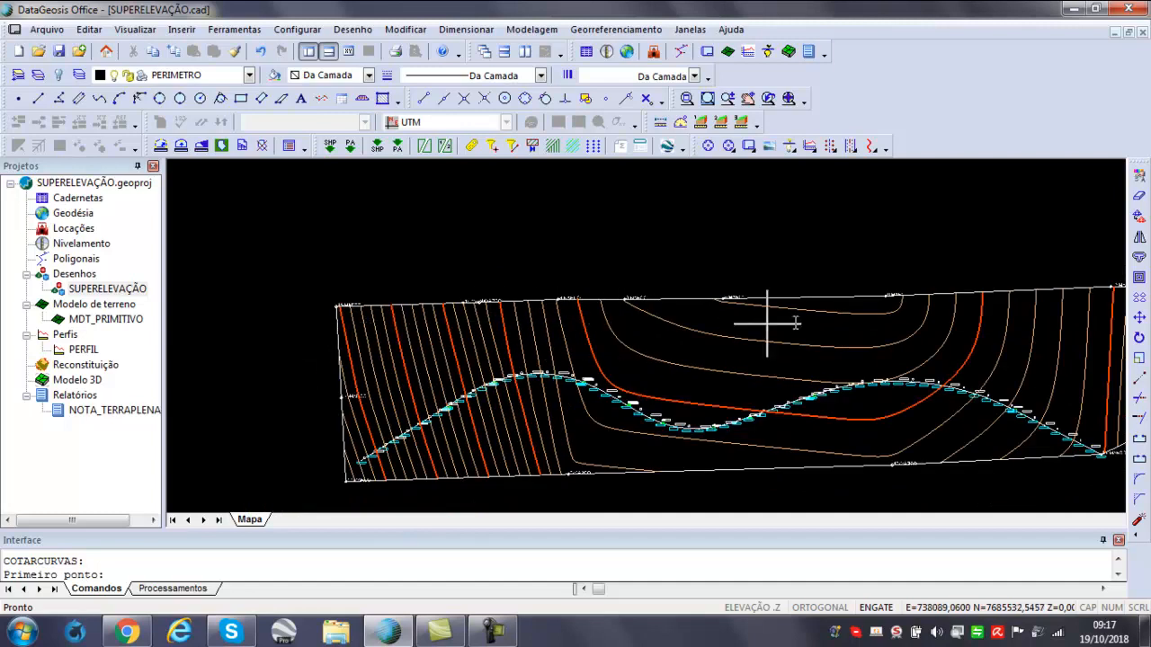
{"action": "scroll", "coordinate": [332, 338], "scroll_direction": "up", "scroll_amount": 1}
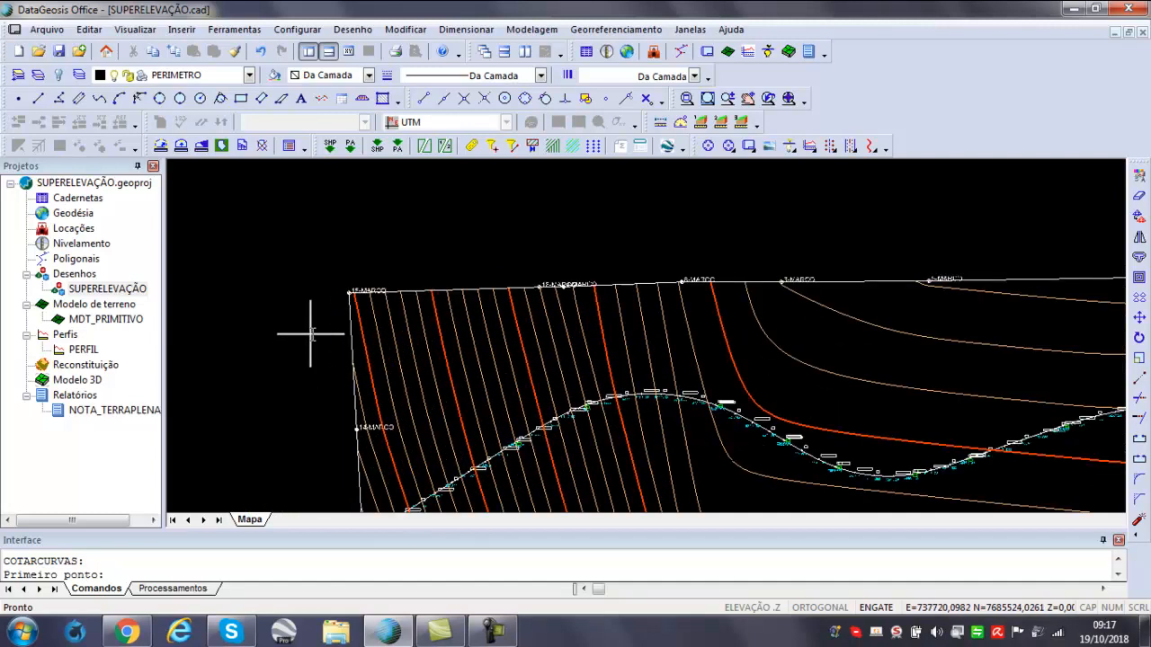
{"action": "left_click", "coordinate": [322, 317]}
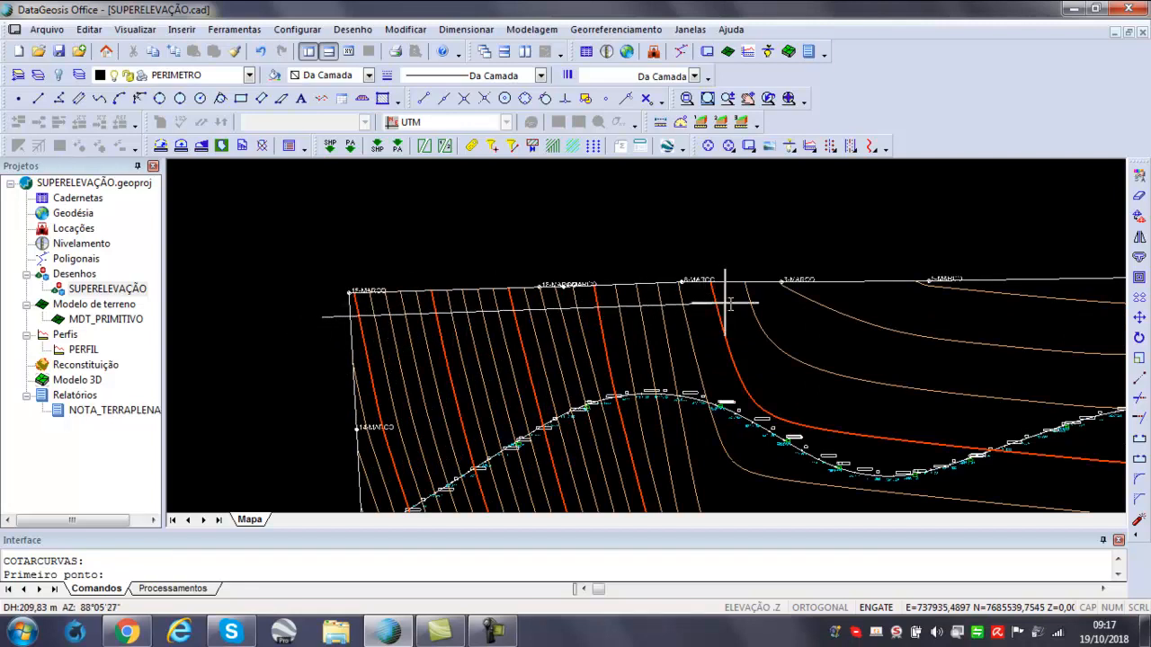
{"action": "left_click", "coordinate": [788, 313]}
Label the 527 and 528 contours near the northern boundary, continuing east from the 526 label.
{"action": "scroll", "coordinate": [630, 315], "scroll_direction": "up", "scroll_amount": 3}
{"action": "scroll", "coordinate": [520, 321], "scroll_direction": "down", "scroll_amount": 2}
{"action": "scroll", "coordinate": [270, 310], "scroll_direction": "up", "scroll_amount": 1}
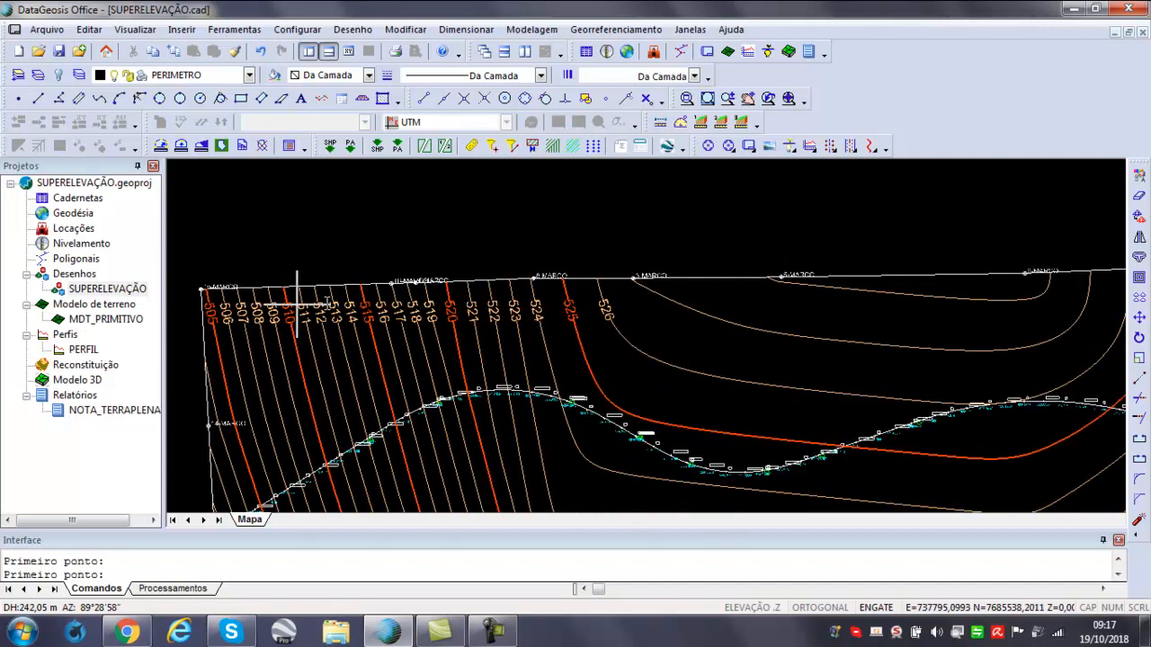
{"action": "scroll", "coordinate": [657, 310], "scroll_direction": "up", "scroll_amount": 1}
{"action": "left_click", "coordinate": [636, 316]}
{"action": "left_click", "coordinate": [735, 301]}
{"action": "scroll", "coordinate": [599, 282], "scroll_direction": "down", "scroll_amount": 2}
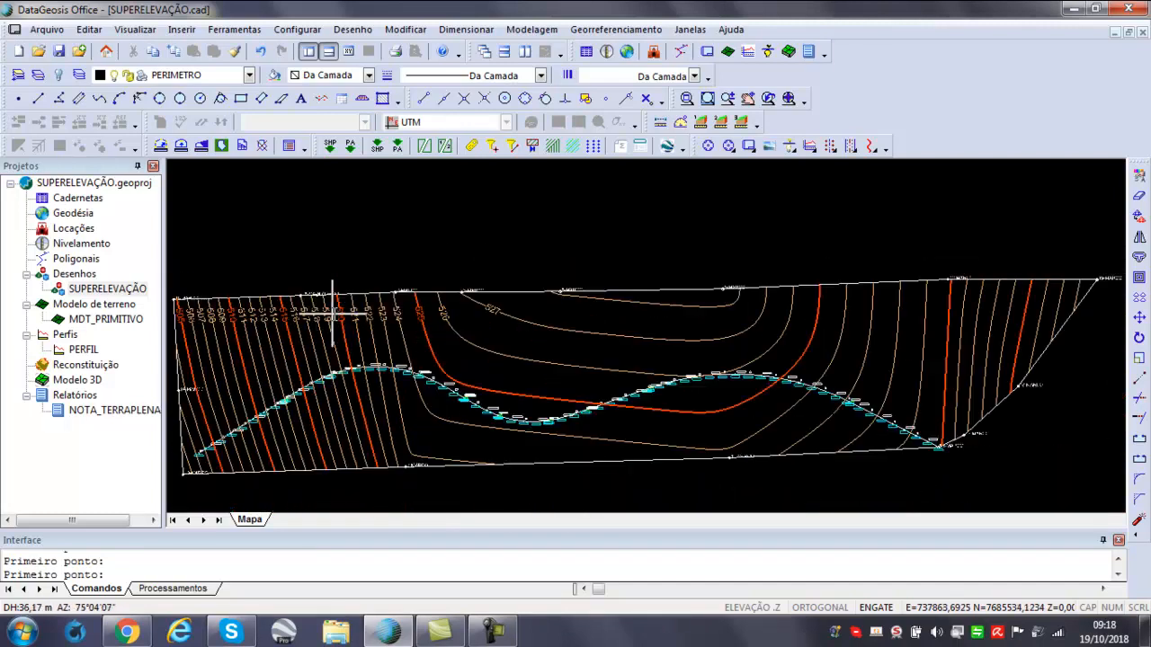
{"action": "scroll", "coordinate": [548, 311], "scroll_direction": "up", "scroll_amount": 4}
{"action": "left_click", "coordinate": [527, 321]}
{"action": "left_click", "coordinate": [629, 297]}
{"action": "scroll", "coordinate": [308, 373], "scroll_direction": "down", "scroll_amount": 3}
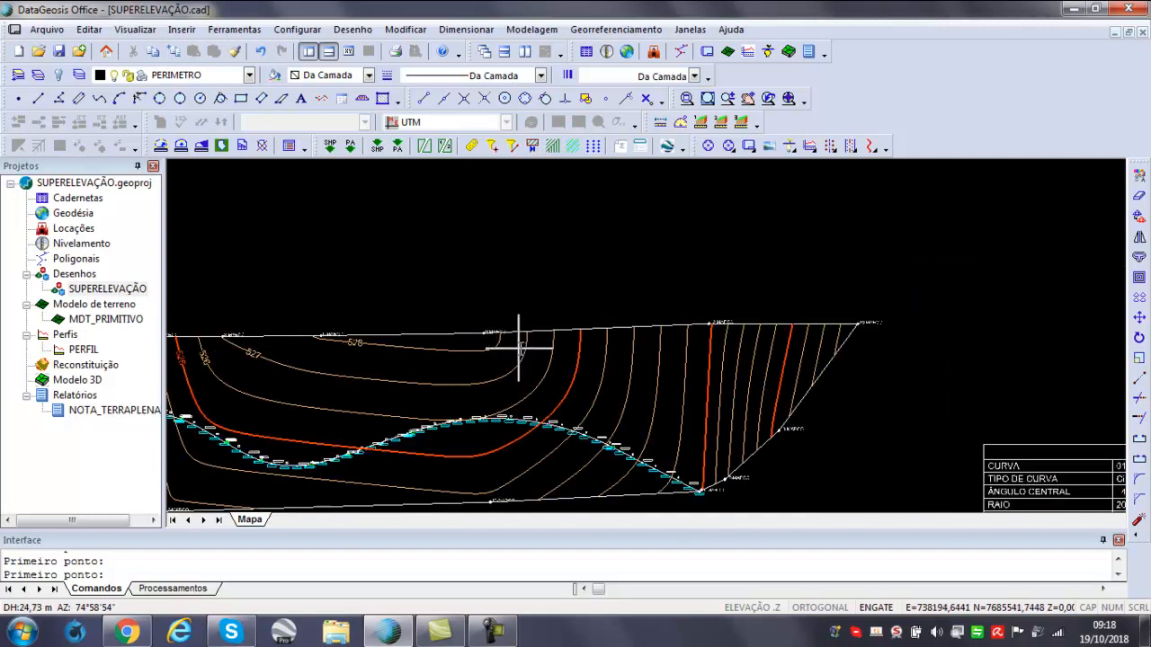
Label the descending contours from 527 to 522 east of 9-MARCO along the northern boundary, one by one.
{"action": "scroll", "coordinate": [522, 342], "scroll_direction": "up", "scroll_amount": 3}
{"action": "left_click", "coordinate": [581, 343]}
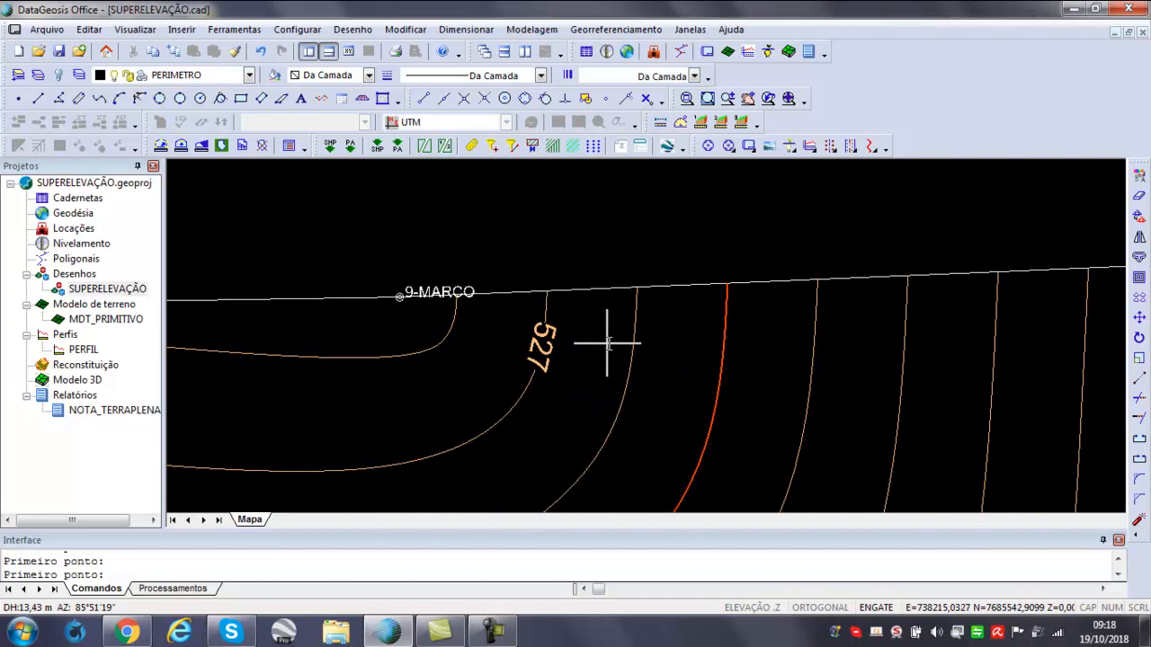
{"action": "left_click", "coordinate": [661, 342]}
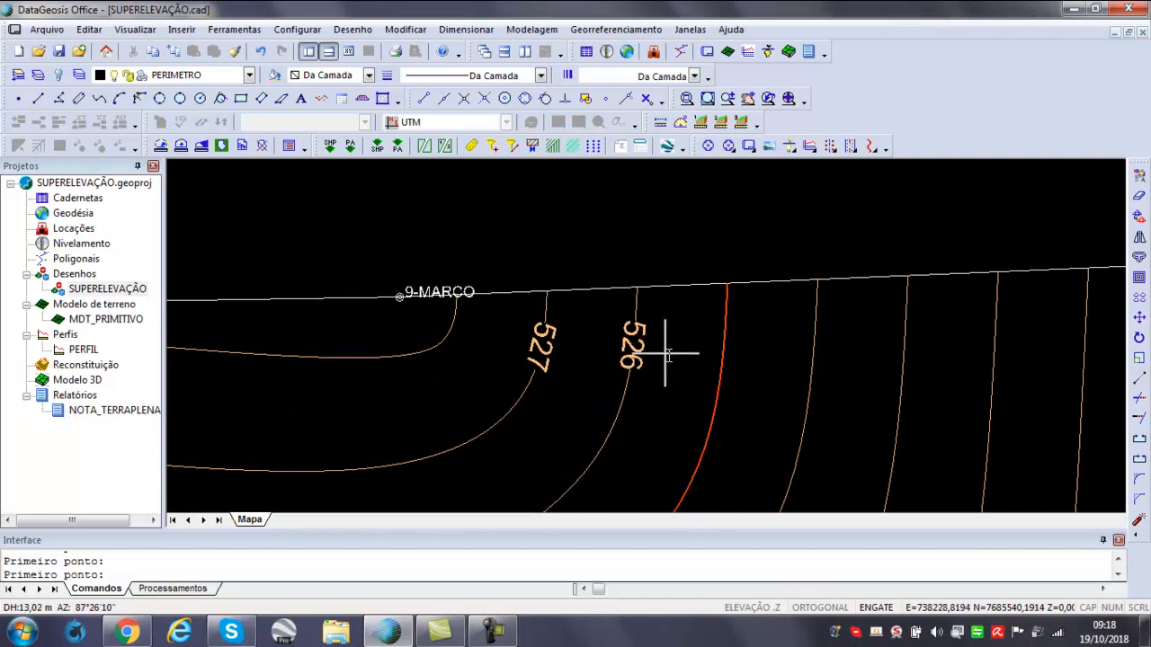
{"action": "left_click", "coordinate": [760, 347]}
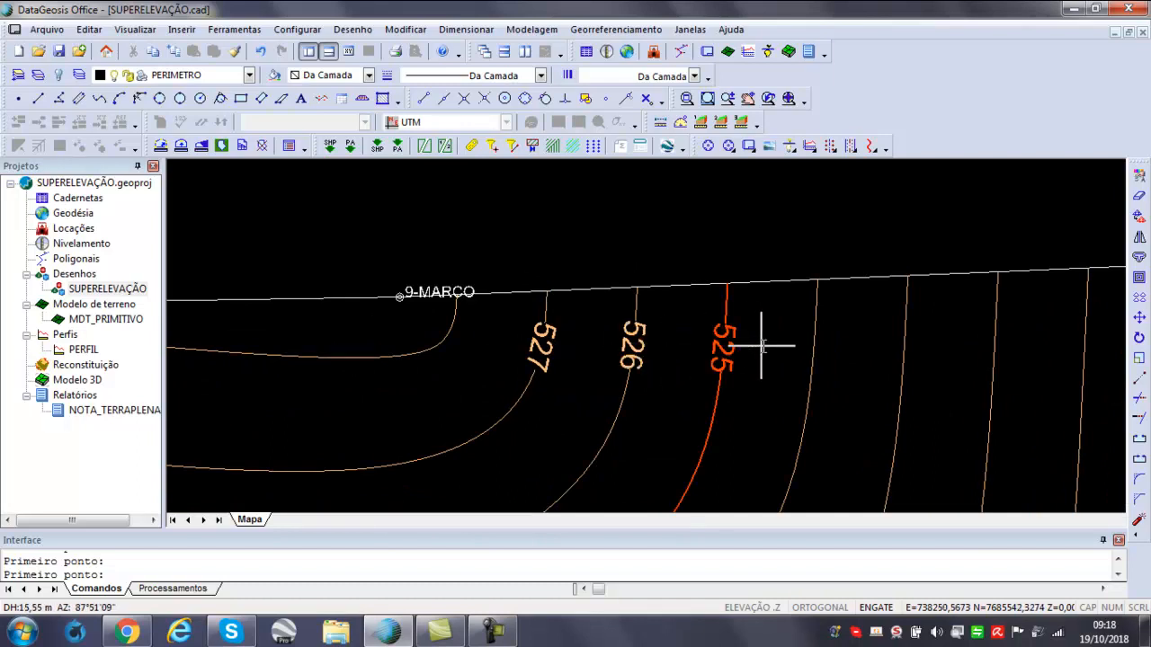
{"action": "left_click", "coordinate": [823, 329]}
{"action": "scroll", "coordinate": [679, 315], "scroll_direction": "down", "scroll_amount": 3}
{"action": "scroll", "coordinate": [789, 321], "scroll_direction": "up", "scroll_amount": 3}
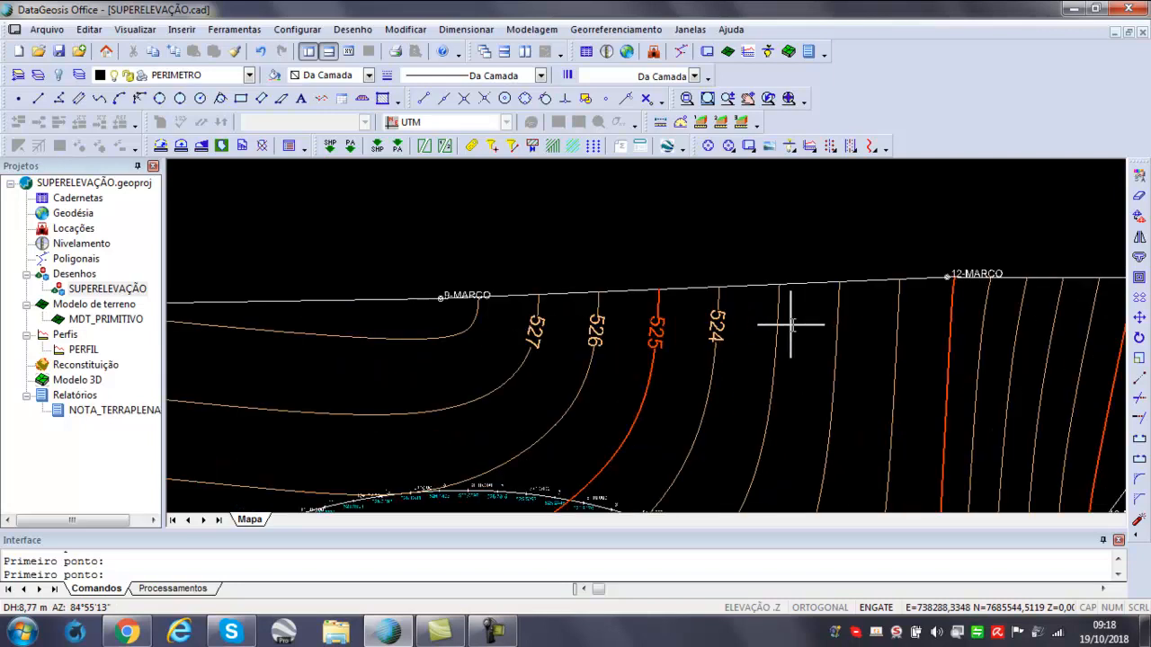
{"action": "left_click", "coordinate": [823, 315]}
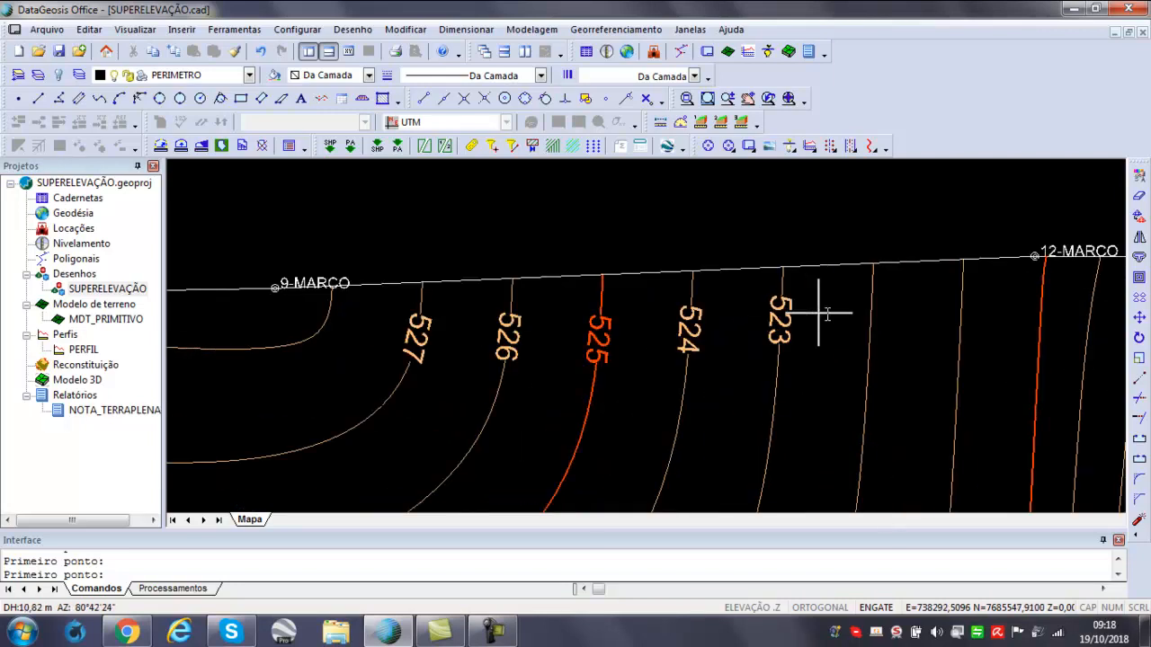
{"action": "left_click", "coordinate": [872, 309]}
{"action": "scroll", "coordinate": [701, 304], "scroll_direction": "down", "scroll_amount": 3}
{"action": "key", "text": "Escape"}
Explode the unlabelled contour between the 522 contour and 12-MARCO.
{"action": "left_click", "coordinate": [820, 328]}
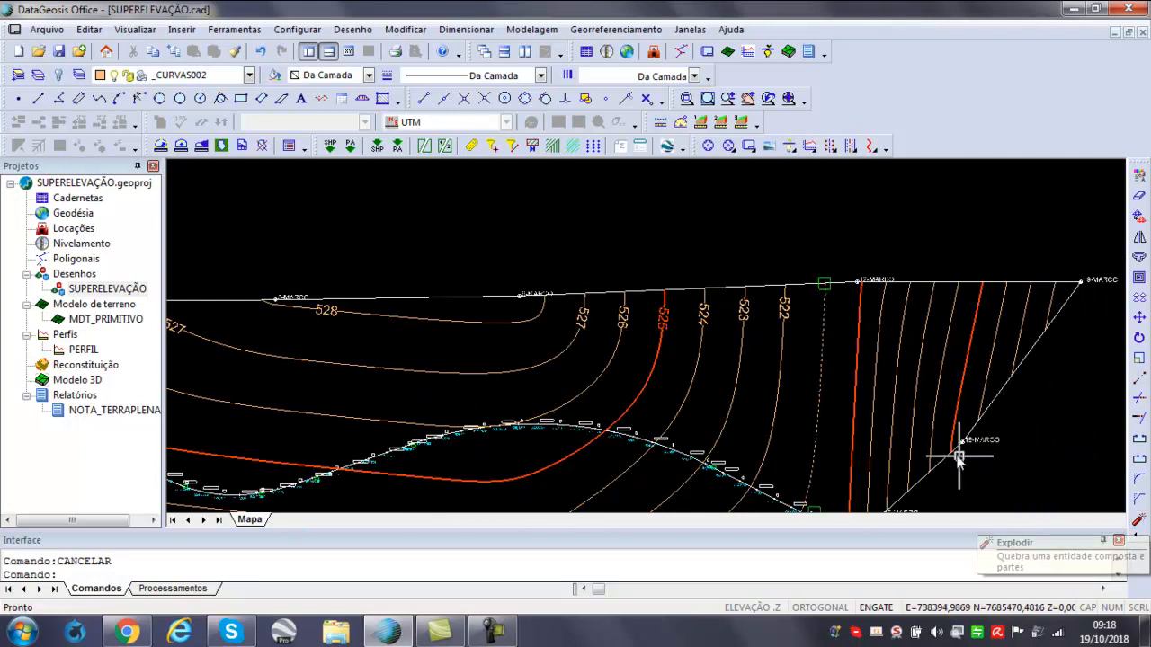
{"action": "type", "text": "x"}
{"action": "key", "text": "Return"}
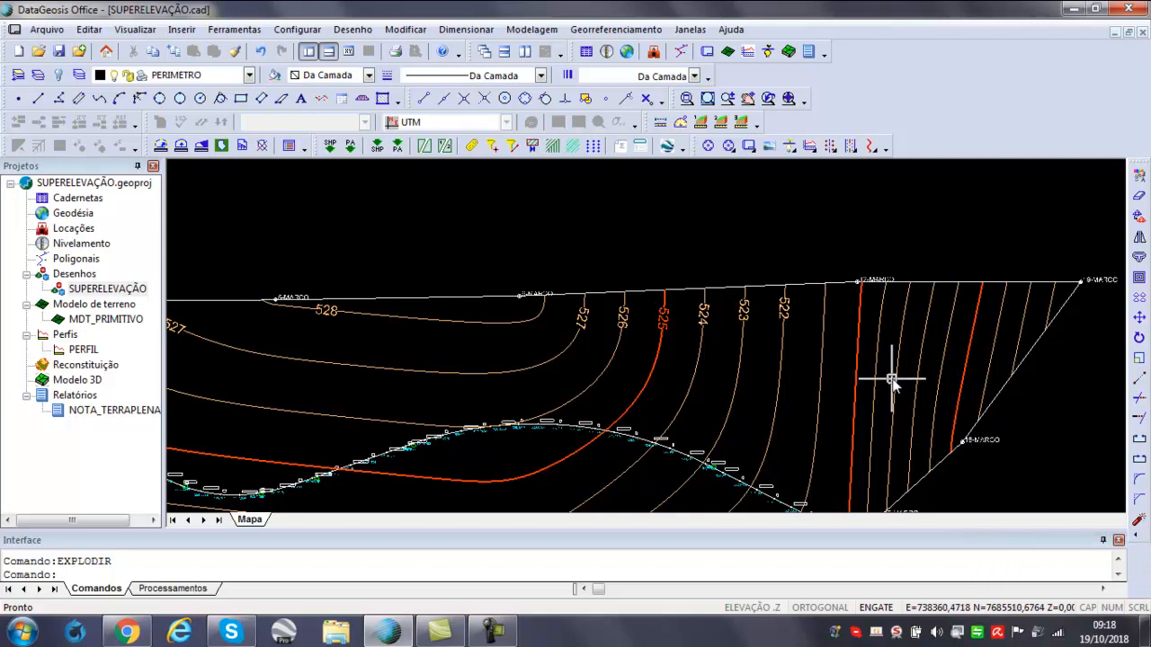
{"action": "scroll", "coordinate": [836, 247], "scroll_direction": "down", "scroll_amount": 2}
{"action": "scroll", "coordinate": [814, 278], "scroll_direction": "up", "scroll_amount": 2}
{"action": "key", "text": "Escape"}
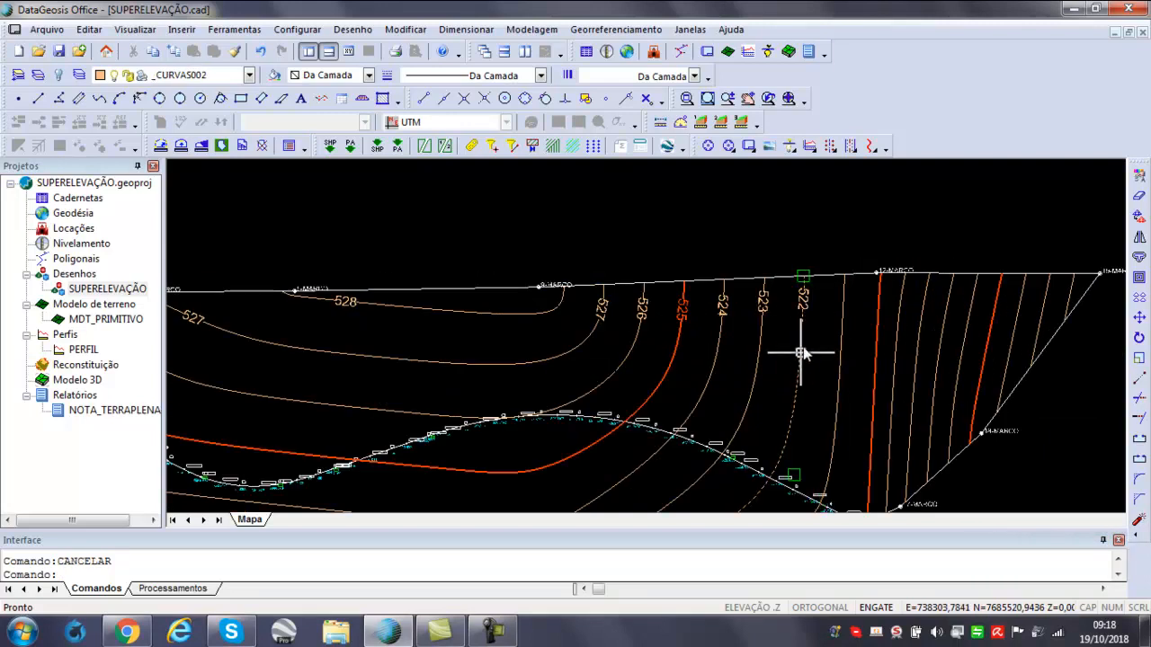
{"action": "scroll", "coordinate": [822, 303], "scroll_direction": "down", "scroll_amount": 2}
{"action": "scroll", "coordinate": [791, 327], "scroll_direction": "up", "scroll_amount": 3}
{"action": "left_click", "coordinate": [903, 247]}
{"action": "scroll", "coordinate": [650, 321], "scroll_direction": "down", "scroll_amount": 2}
{"action": "scroll", "coordinate": [743, 306], "scroll_direction": "up", "scroll_amount": 2}
{"action": "key", "text": "Escape"}
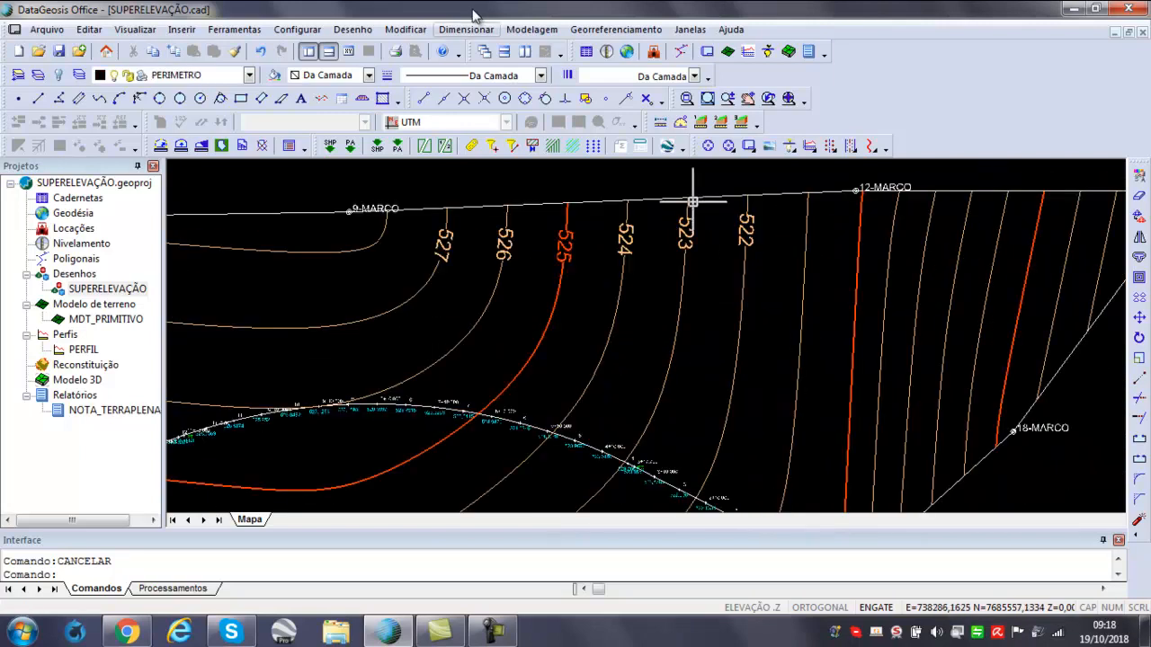
Try to label the remaining contour just west of 12-MARCO, keeping the ARIAL style and text height 5.
{"action": "left_click", "coordinate": [531, 29]}
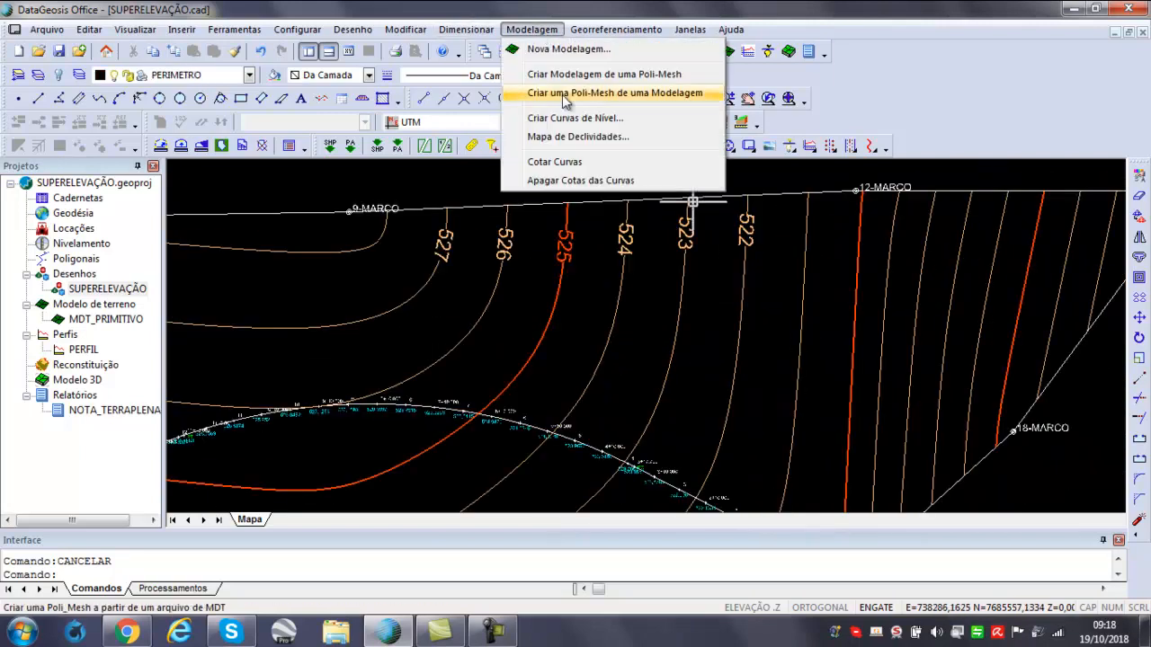
{"action": "left_click", "coordinate": [568, 160]}
{"action": "left_click", "coordinate": [536, 371]}
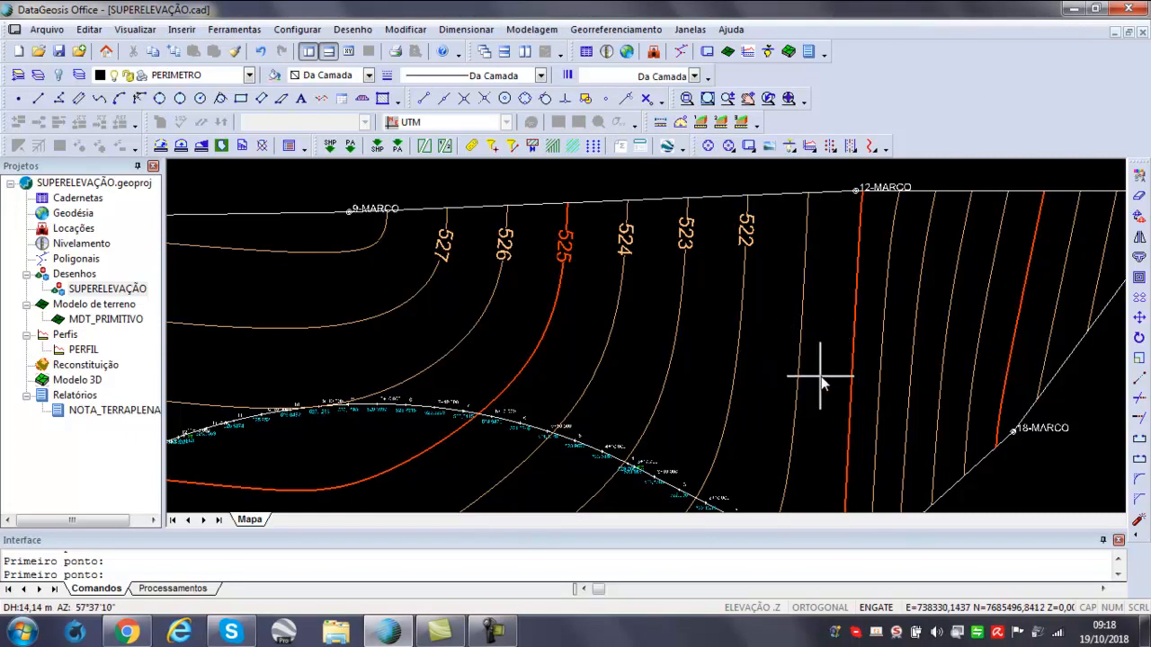
{"action": "key", "text": "Escape"}
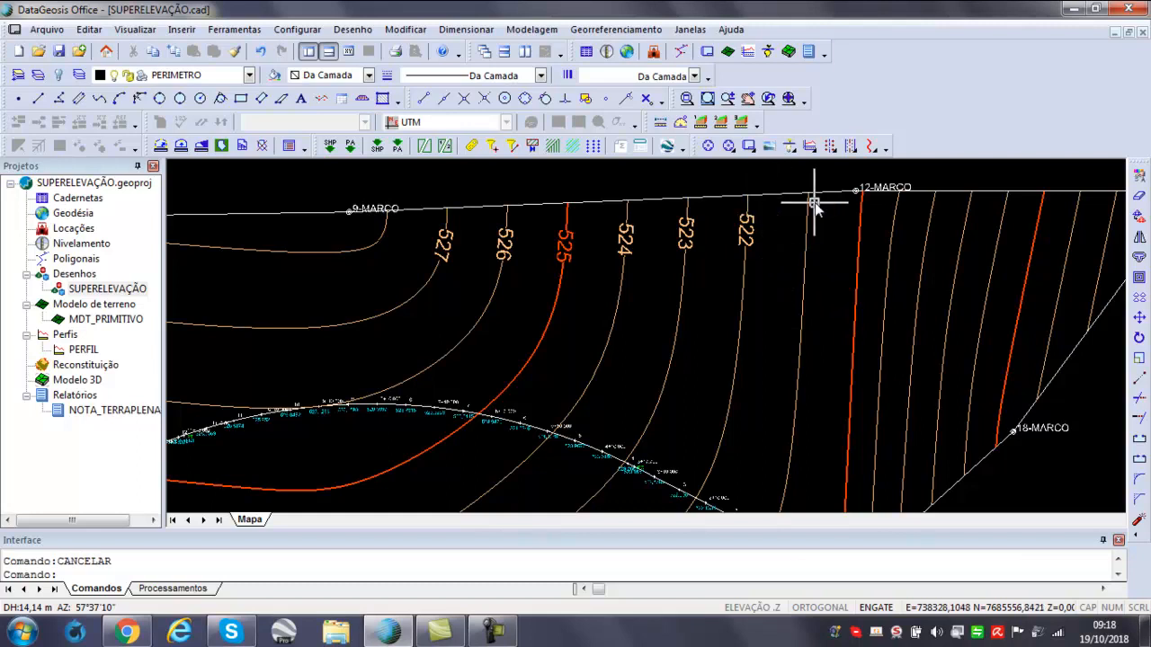
{"action": "scroll", "coordinate": [809, 188], "scroll_direction": "down", "scroll_amount": 1}
{"action": "scroll", "coordinate": [748, 218], "scroll_direction": "down", "scroll_amount": 1}
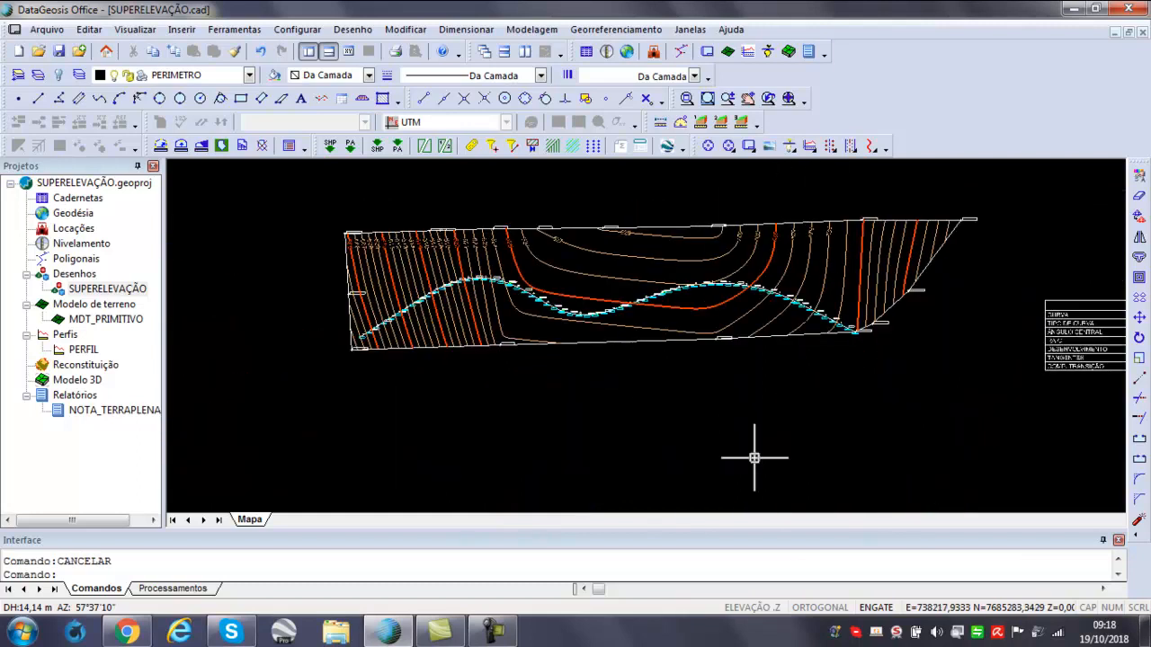
Launch DataGeosis Office from the desktop and dismiss its startup project dialog.
{"action": "left_click", "coordinate": [492, 632]}
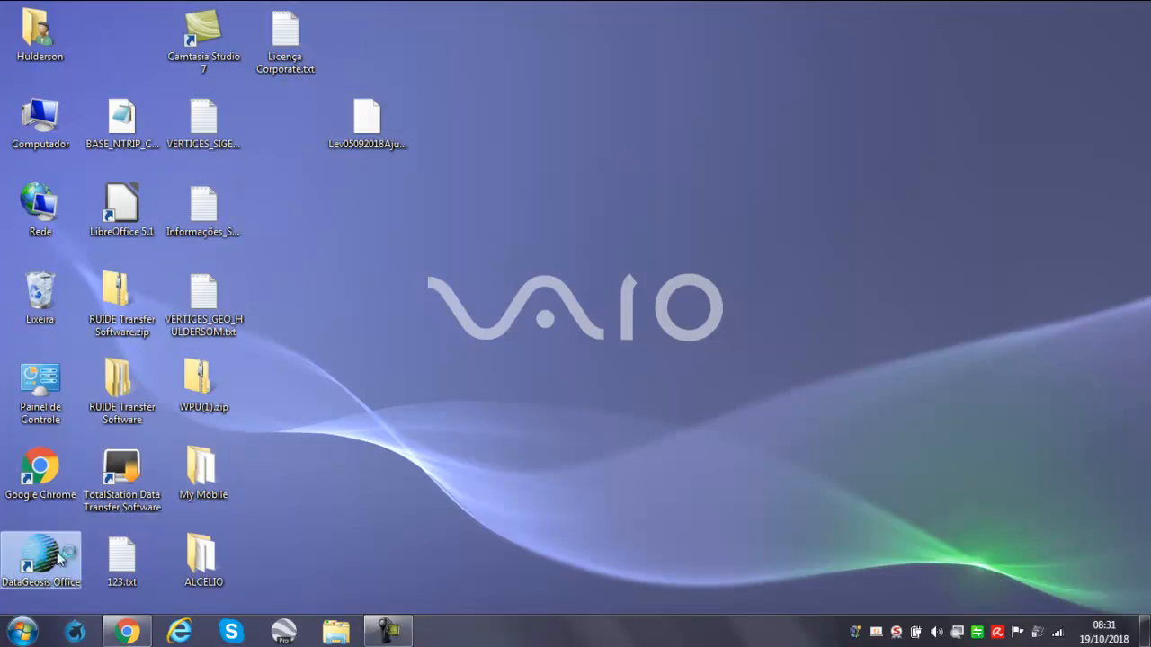
{"action": "double_click", "coordinate": [58, 557]}
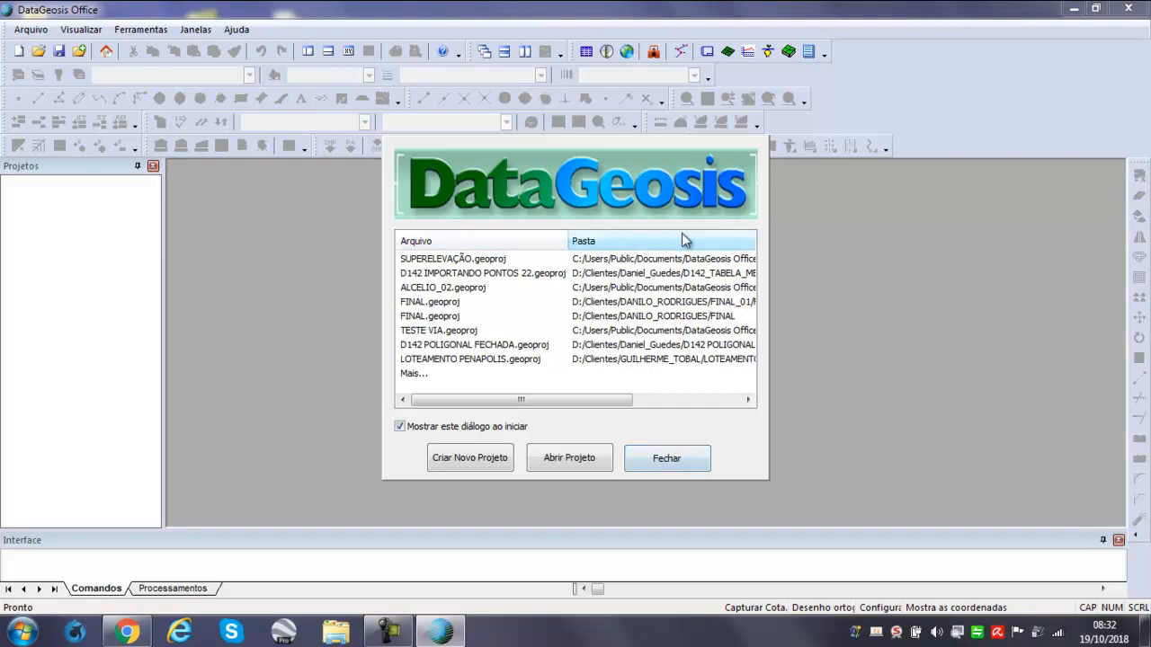
{"action": "left_click", "coordinate": [690, 460]}
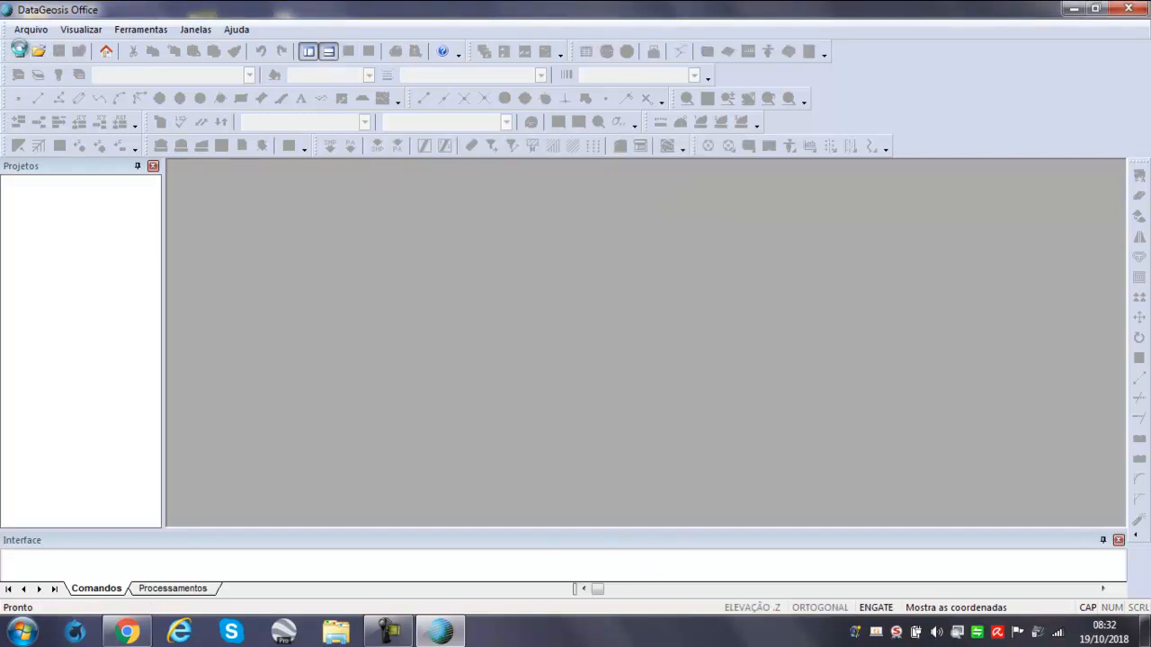
{"action": "left_click", "coordinate": [19, 51]}
{"action": "left_click", "coordinate": [747, 167]}
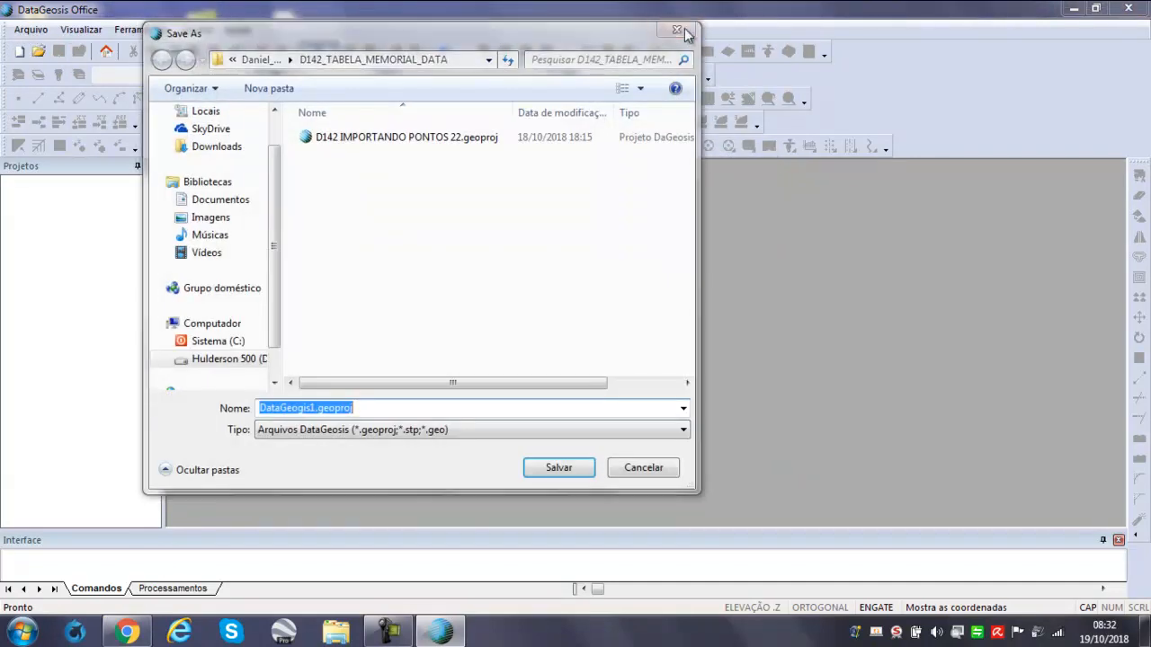
{"action": "left_click", "coordinate": [677, 31]}
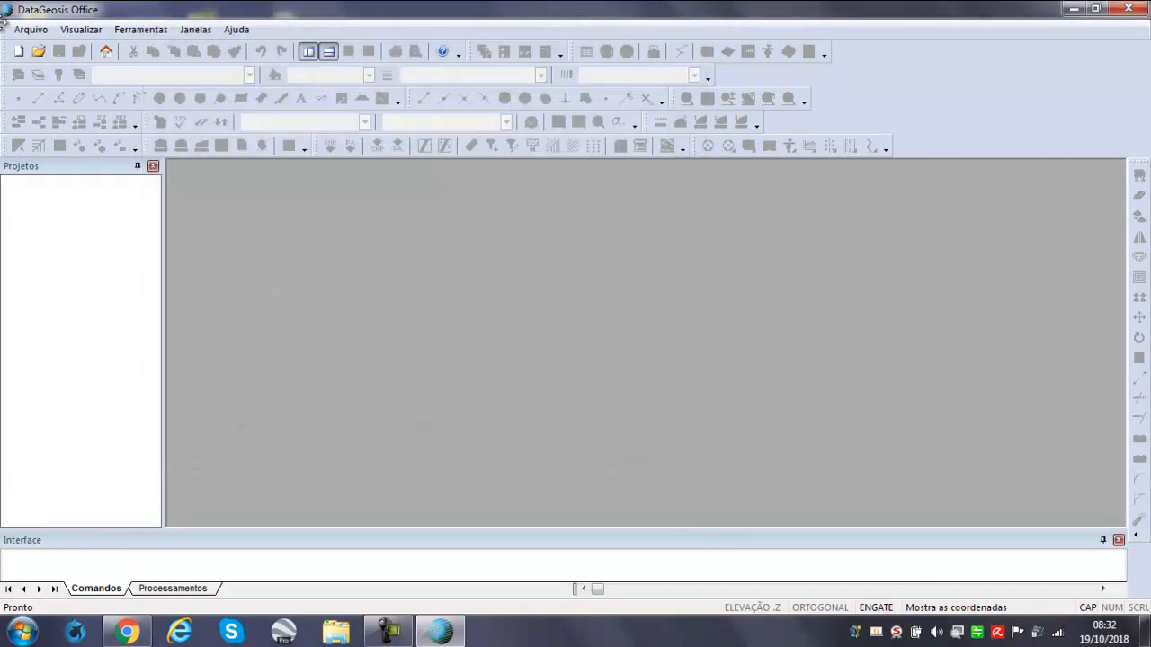
Create a new project named SUPERELEVAÇÃO in the default location, leaving the owner and property details blank, and maximize its window.
{"action": "left_click", "coordinate": [31, 29]}
{"action": "left_click", "coordinate": [63, 45]}
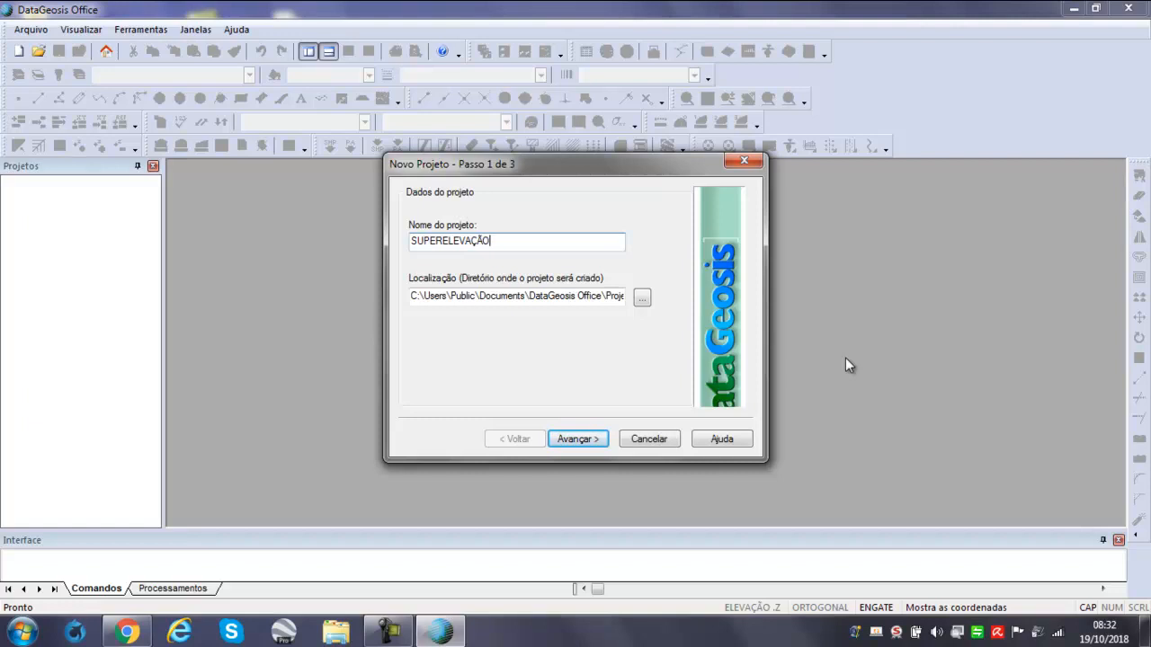
{"action": "left_click_drag", "start_coordinate": [507, 238], "coordinate": [384, 231]}
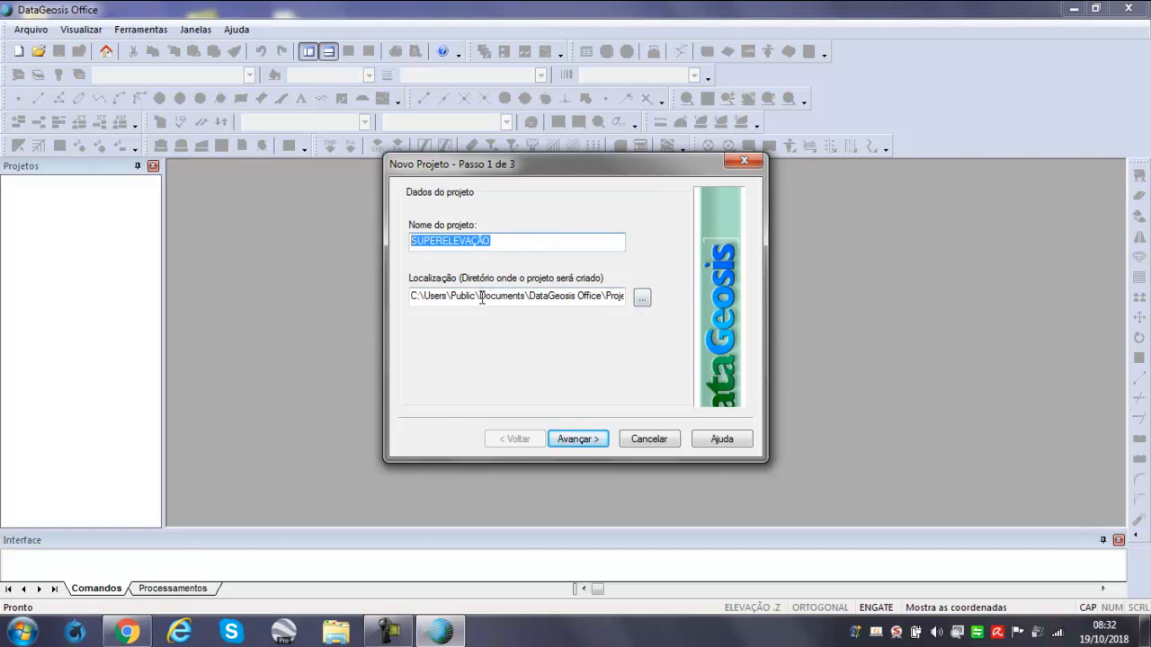
{"action": "left_click_drag", "start_coordinate": [411, 297], "coordinate": [627, 300]}
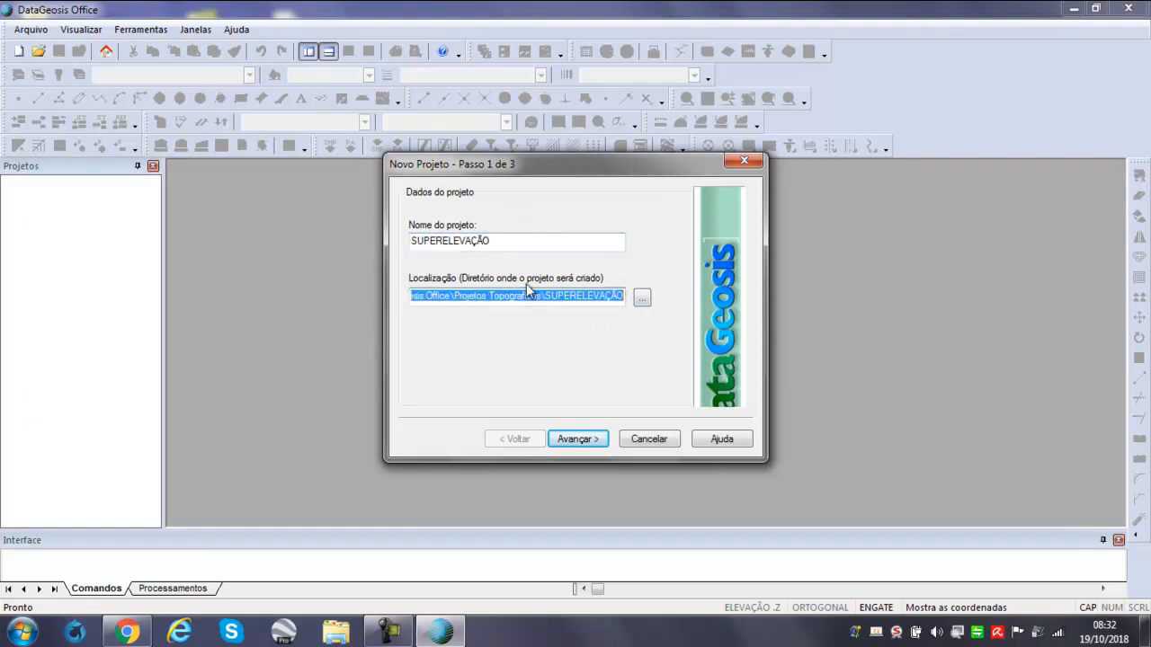
{"action": "left_click", "coordinate": [578, 439]}
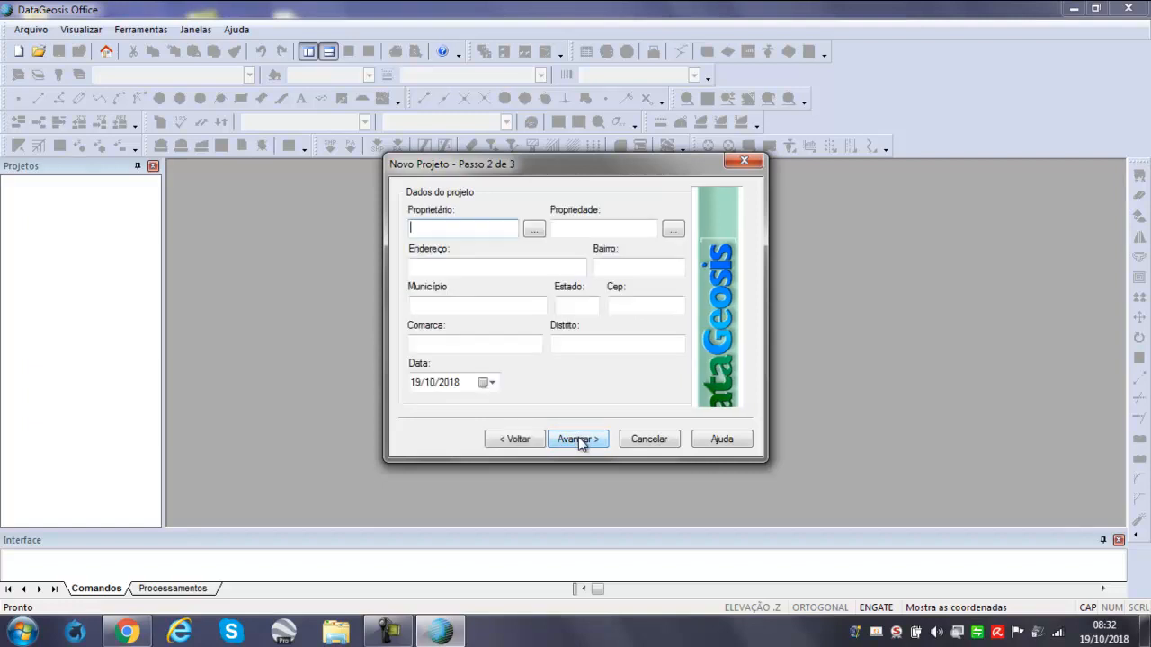
{"action": "left_click", "coordinate": [579, 440]}
{"action": "left_click", "coordinate": [578, 438]}
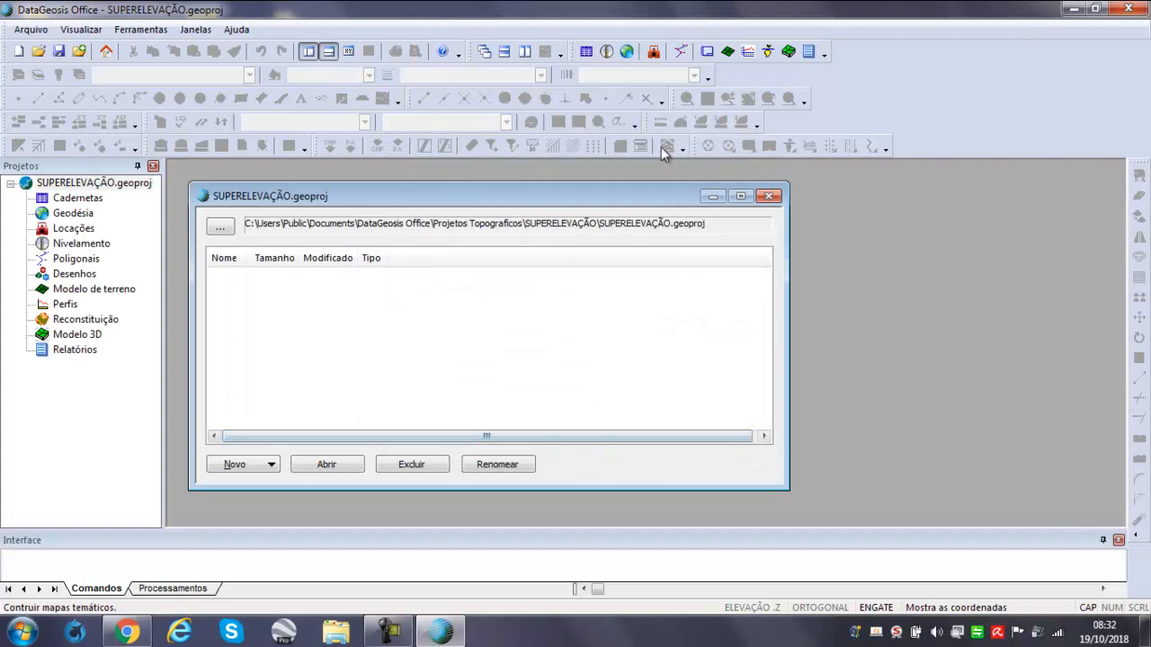
{"action": "left_click", "coordinate": [739, 196]}
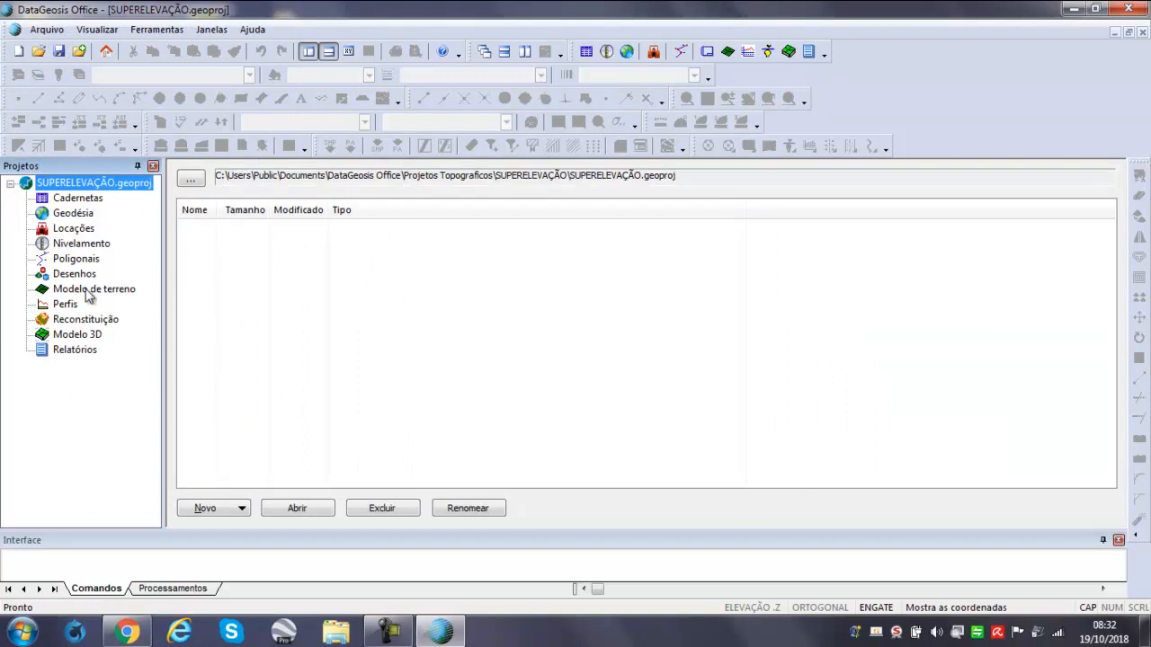
In the general geodesy settings, choose Georefenciamento (Poligonal Topográfica) and set the geodetic system to SIRGAS 2000.
{"action": "left_click", "coordinate": [47, 29]}
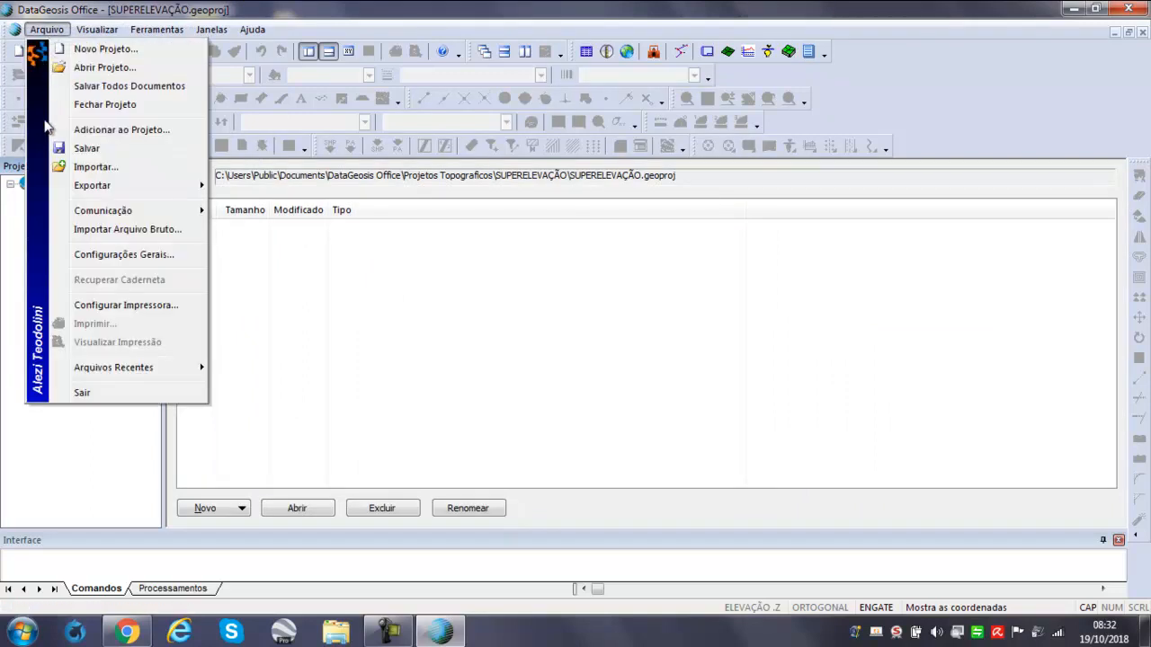
{"action": "left_click", "coordinate": [133, 255]}
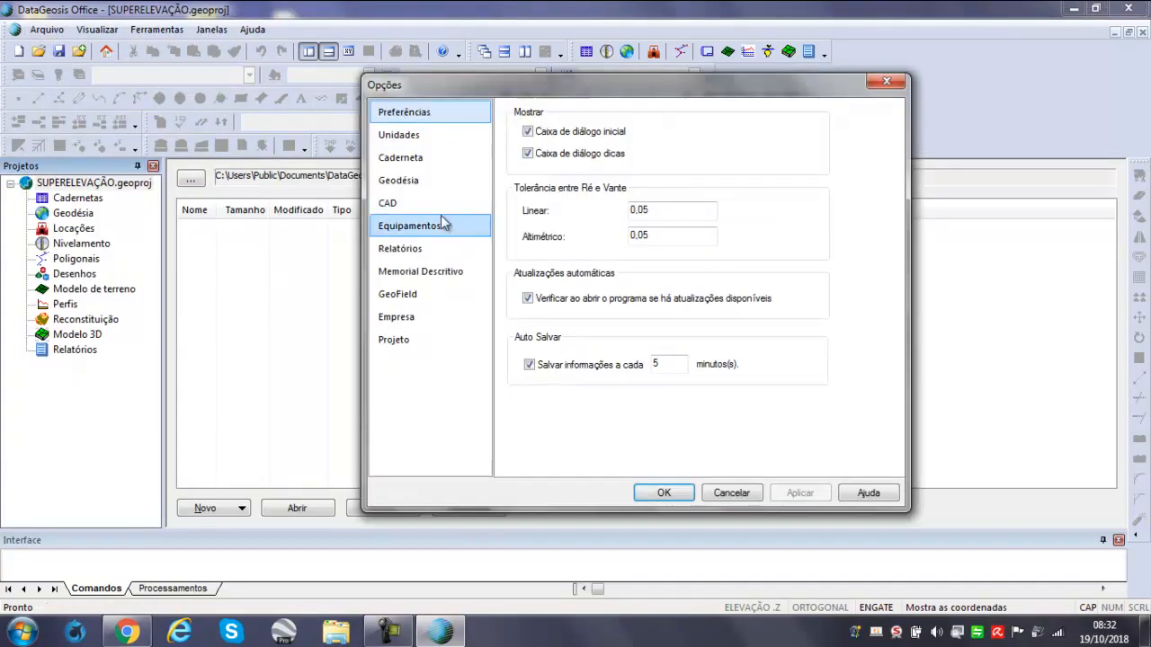
{"action": "left_click", "coordinate": [428, 183]}
{"action": "left_click", "coordinate": [700, 126]}
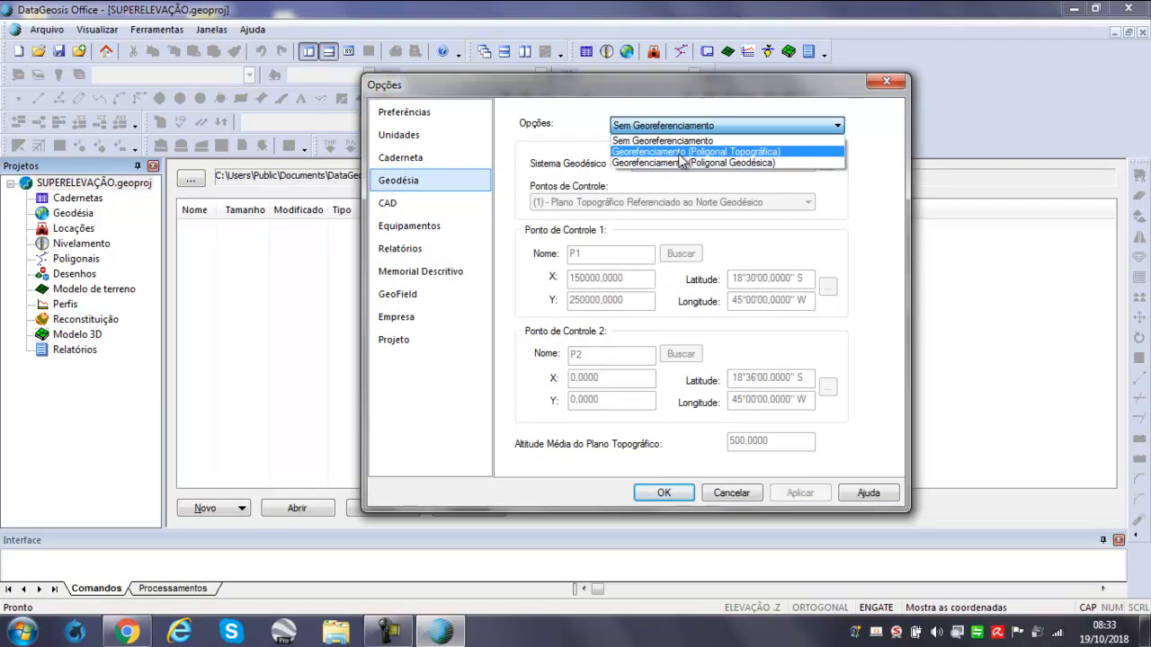
{"action": "left_click", "coordinate": [683, 152]}
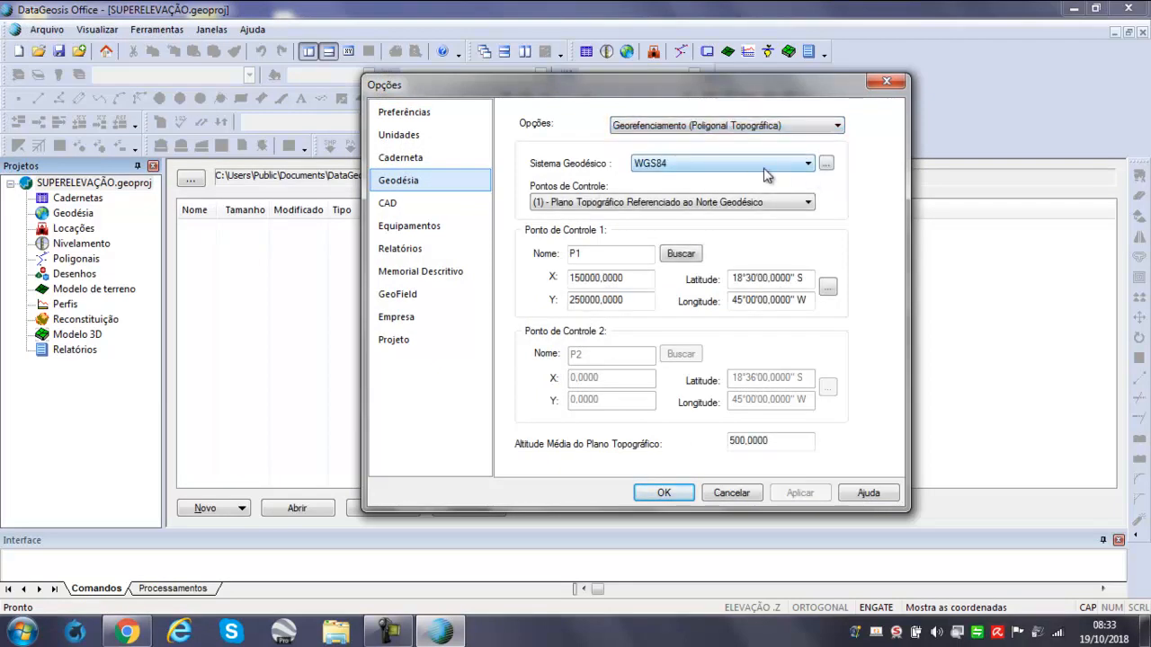
{"action": "left_click", "coordinate": [725, 165]}
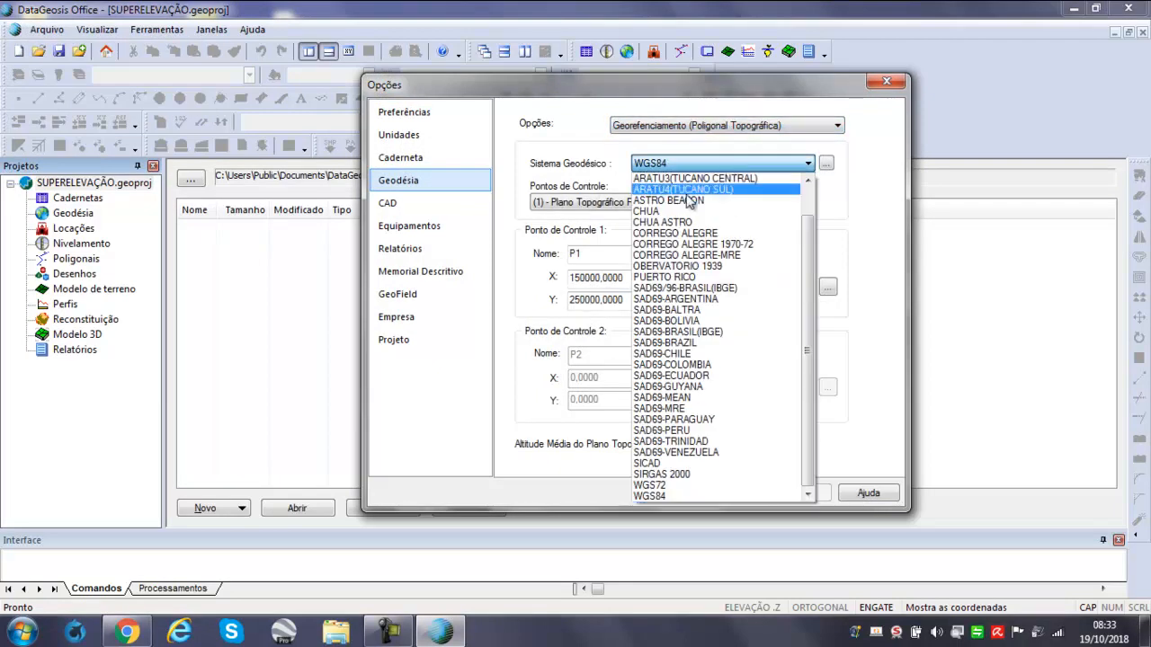
{"action": "left_click", "coordinate": [665, 476]}
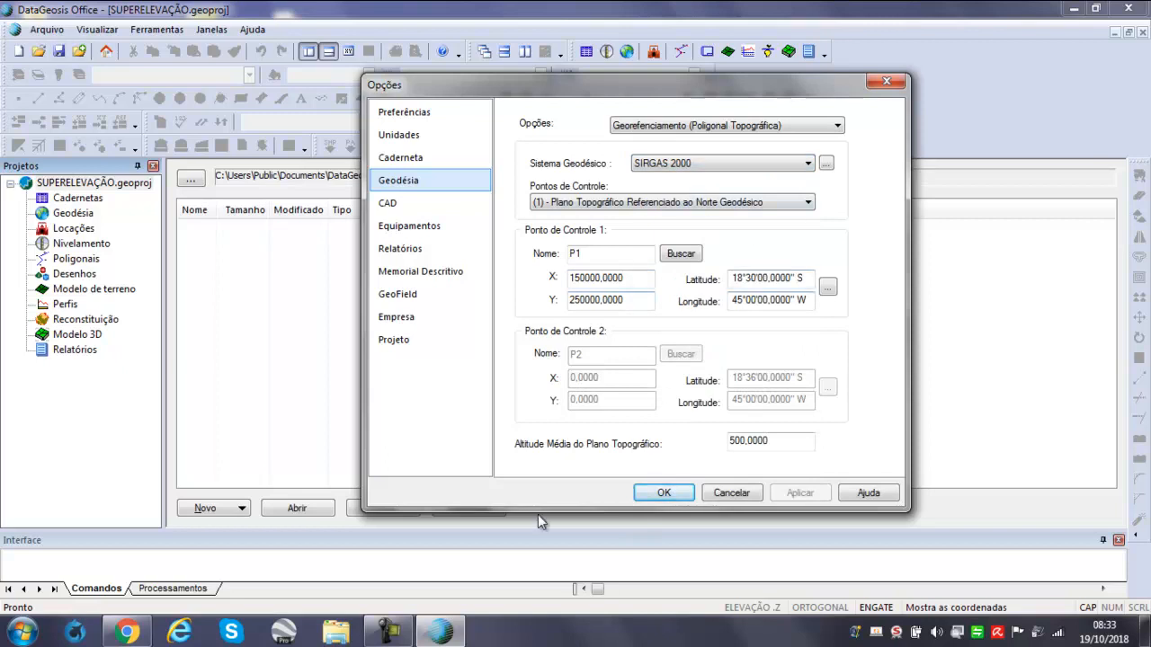
Name control point 1 BASE and set its coordinate type to UTM in zone 22 (-54 até -48).
{"action": "double_click", "coordinate": [594, 254]}
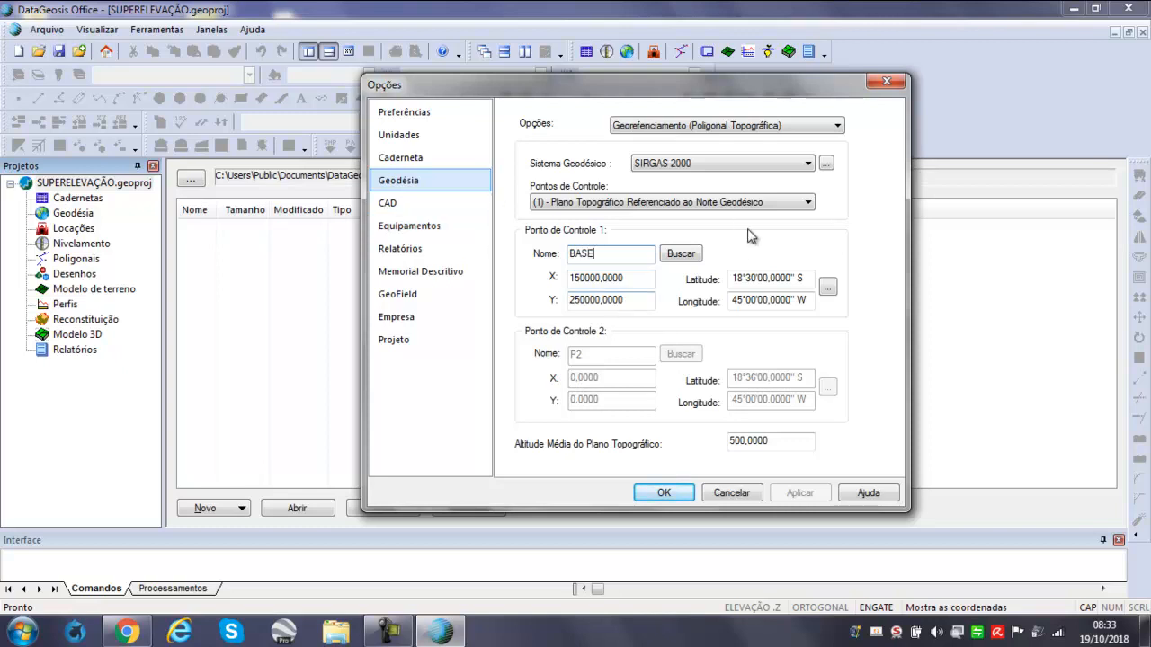
{"action": "left_click", "coordinate": [826, 286]}
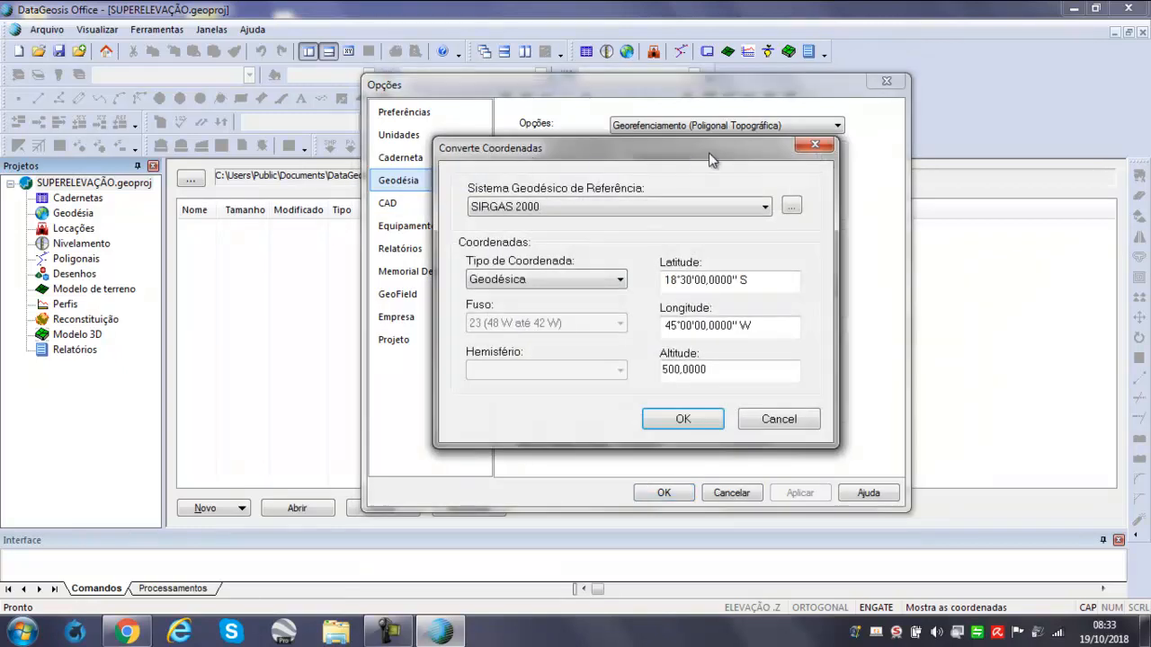
{"action": "left_click_drag", "start_coordinate": [704, 162], "coordinate": [651, 163]}
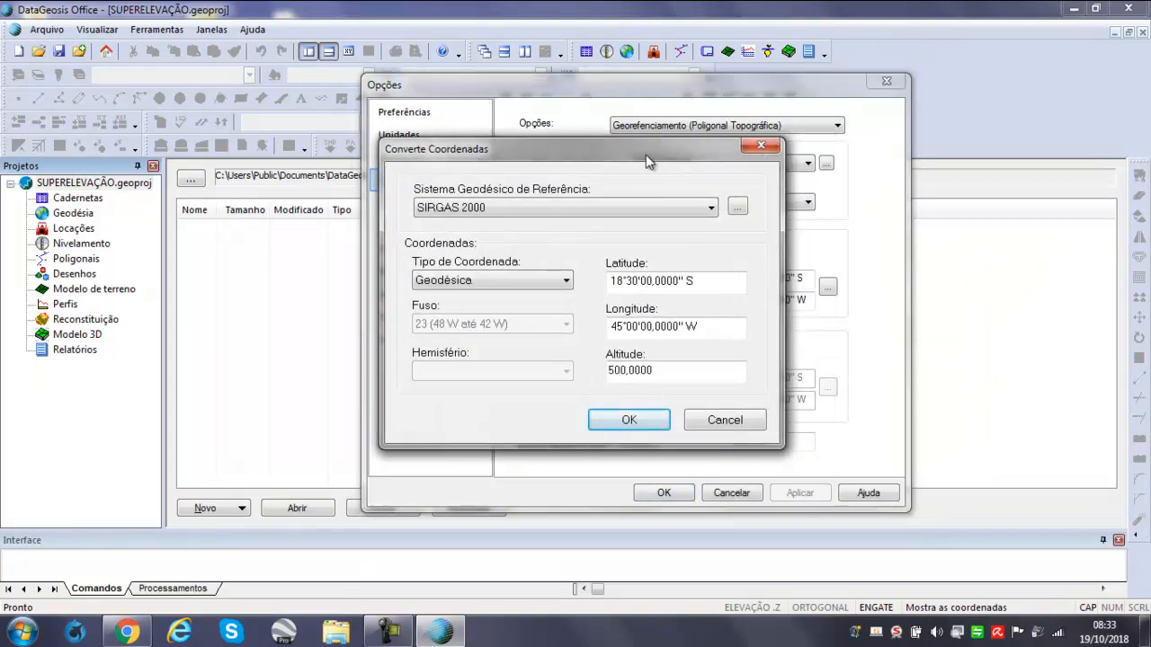
{"action": "left_click", "coordinate": [492, 279]}
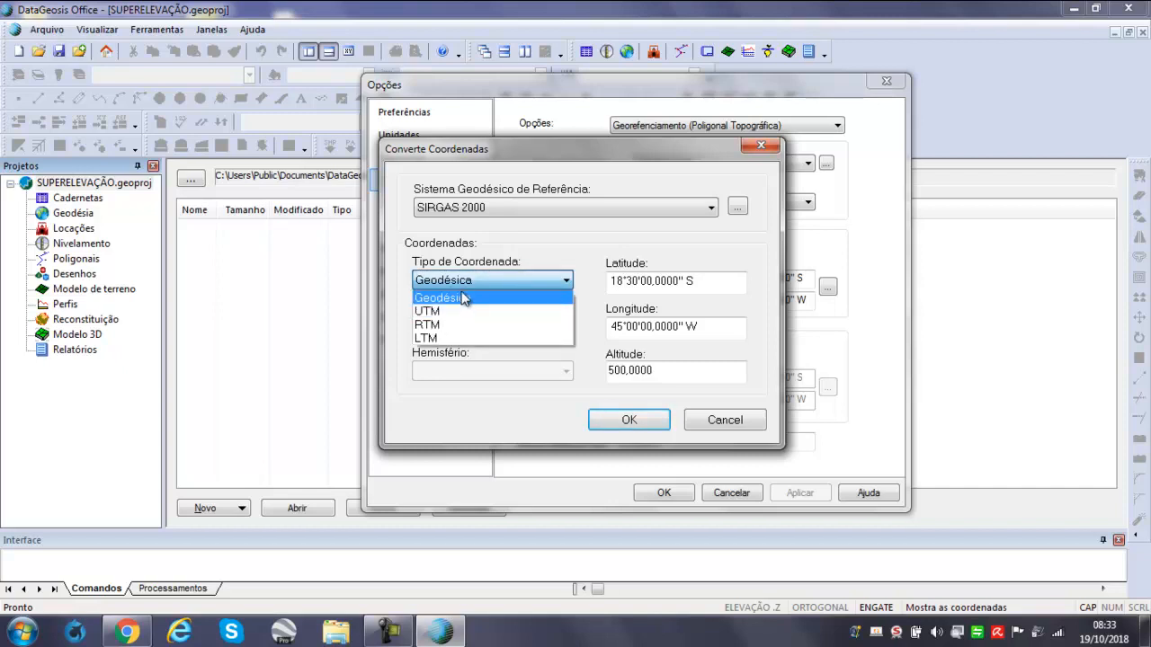
{"action": "left_click", "coordinate": [456, 311]}
{"action": "left_click", "coordinate": [490, 326]}
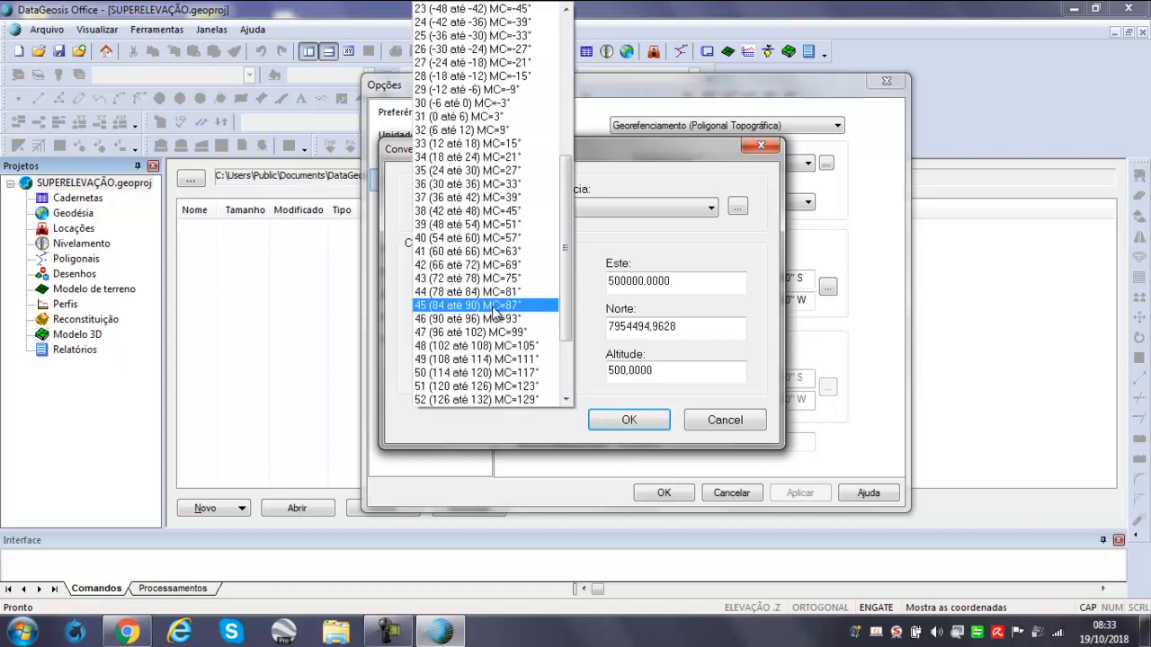
{"action": "scroll", "coordinate": [456, 39], "scroll_direction": "up", "scroll_amount": 1}
{"action": "left_click", "coordinate": [455, 39]}
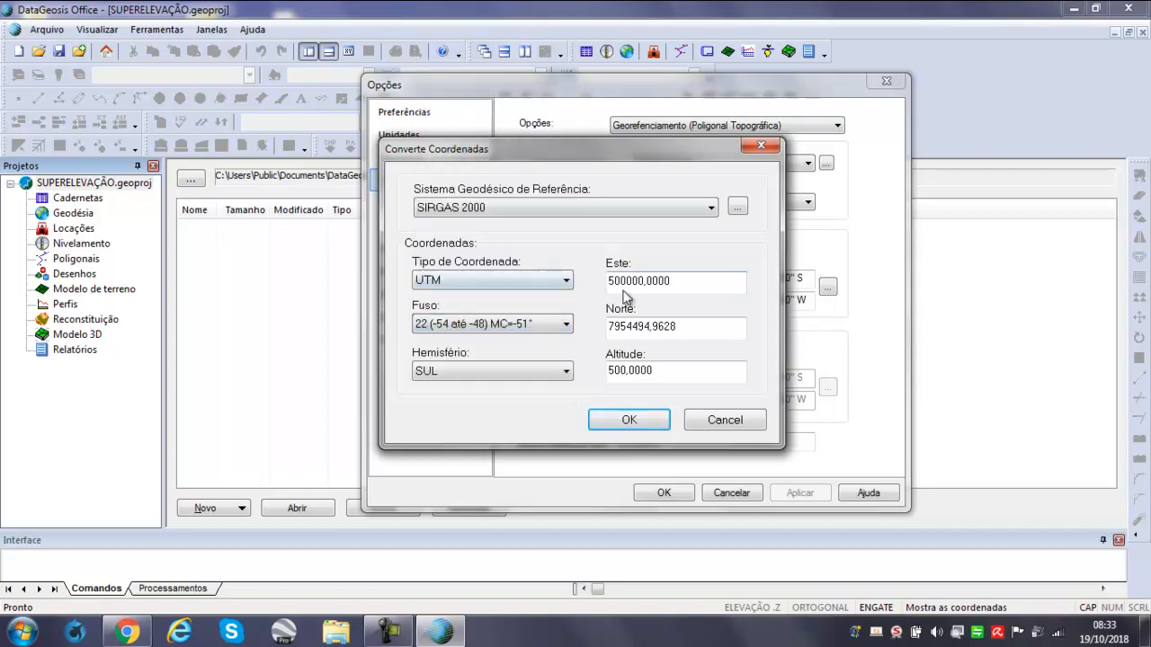
Accept the control point's Este 500000,0000 and Norte 7954494,9628, keep the mean altitude at 500,0000, and confirm the geodesy settings.
{"action": "double_click", "coordinate": [680, 281]}
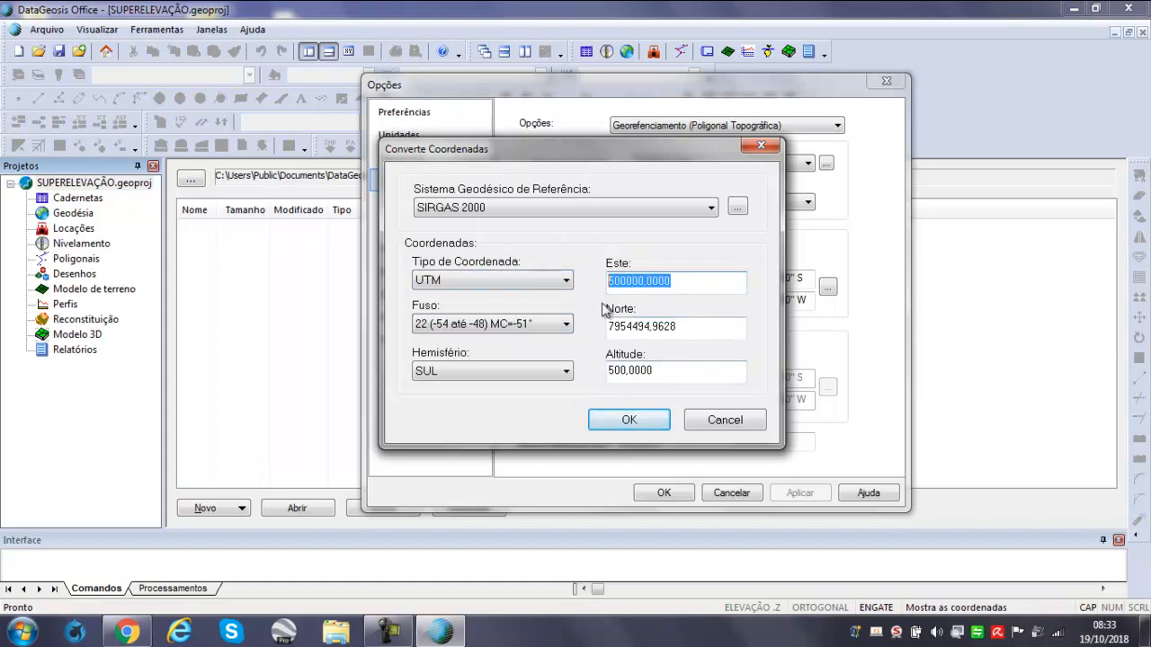
{"action": "left_click_drag", "start_coordinate": [697, 327], "coordinate": [592, 331]}
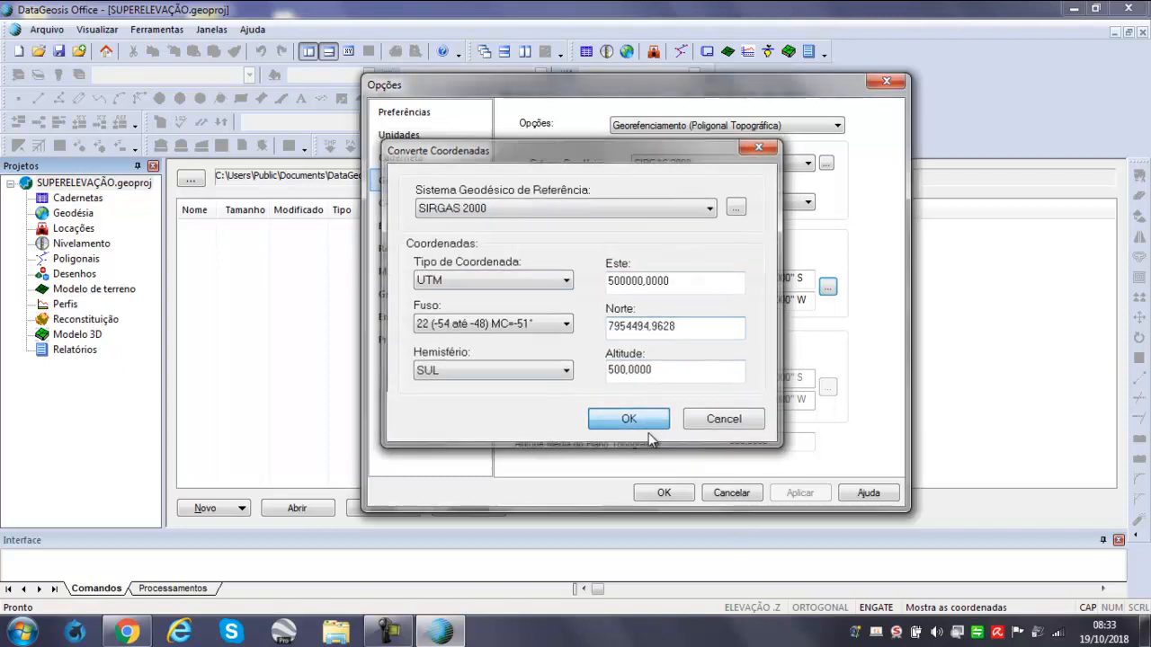
{"action": "left_click", "coordinate": [628, 420]}
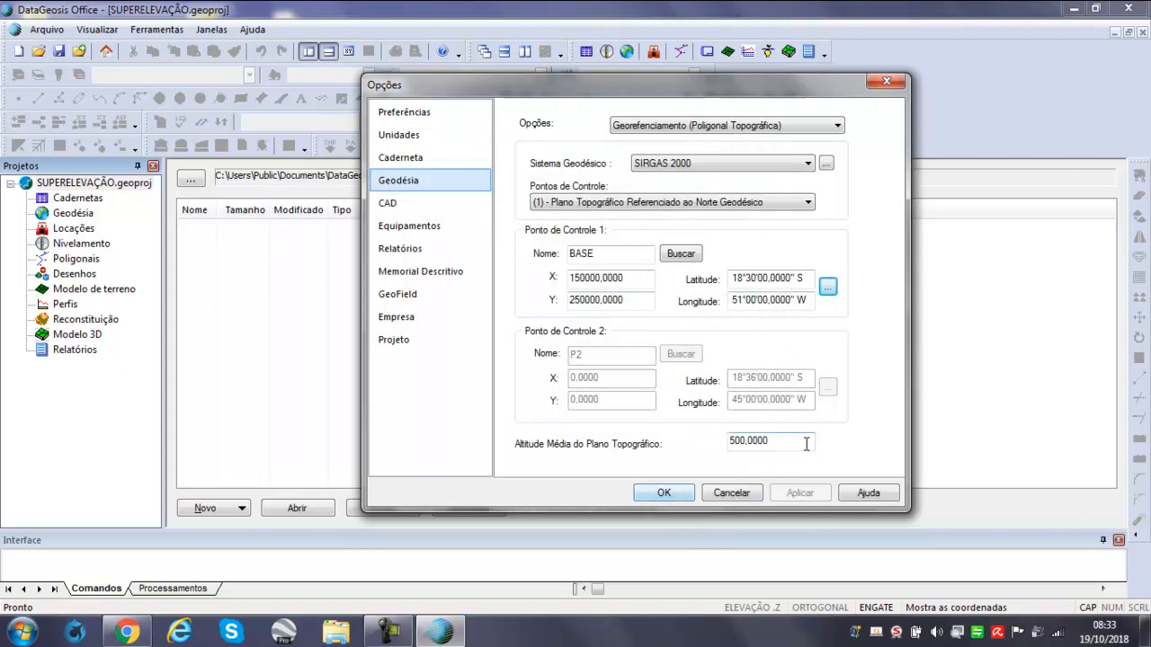
{"action": "left_click_drag", "start_coordinate": [797, 442], "coordinate": [716, 444]}
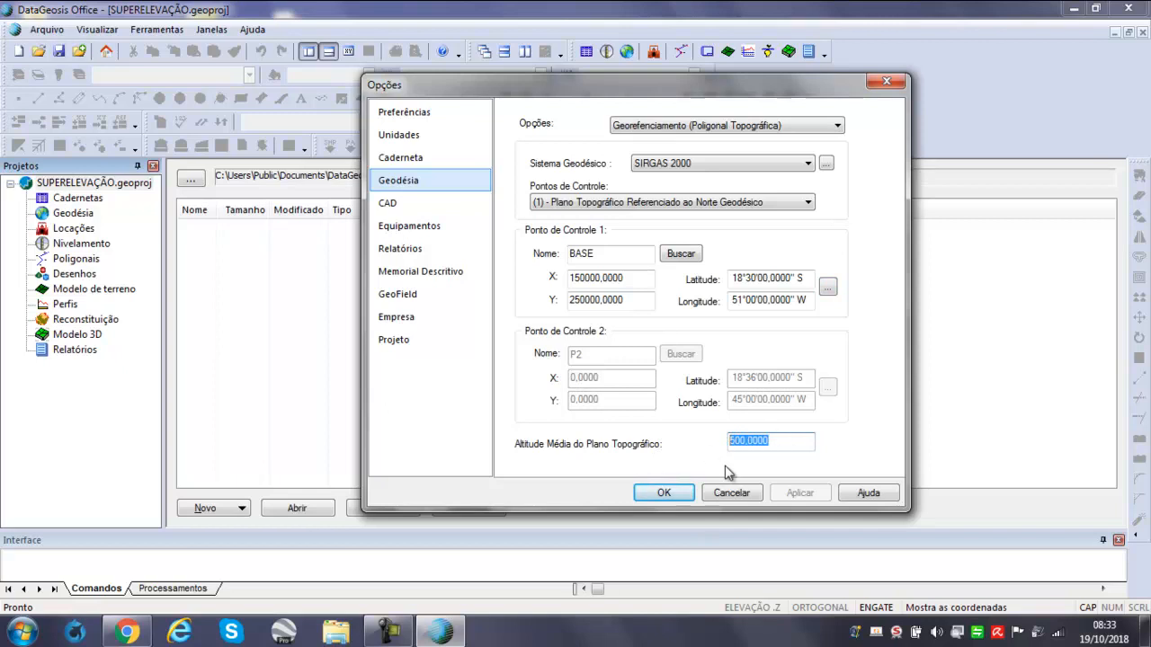
{"action": "left_click", "coordinate": [665, 494]}
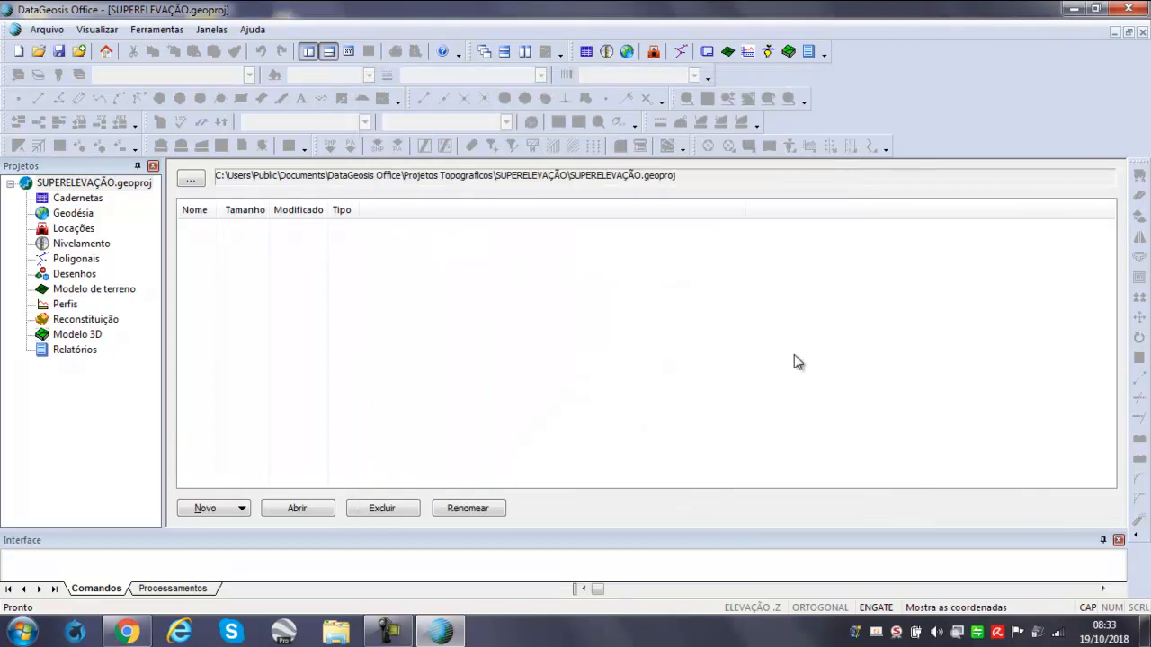
Create a drawing named SUPERELEVAÇÃO in the project with planar SIRGAS 2000 UTM coordinates, zone 22, hemisphere SUL.
{"action": "right_click", "coordinate": [95, 409]}
{"action": "mouse_move", "coordinate": [145, 477]}
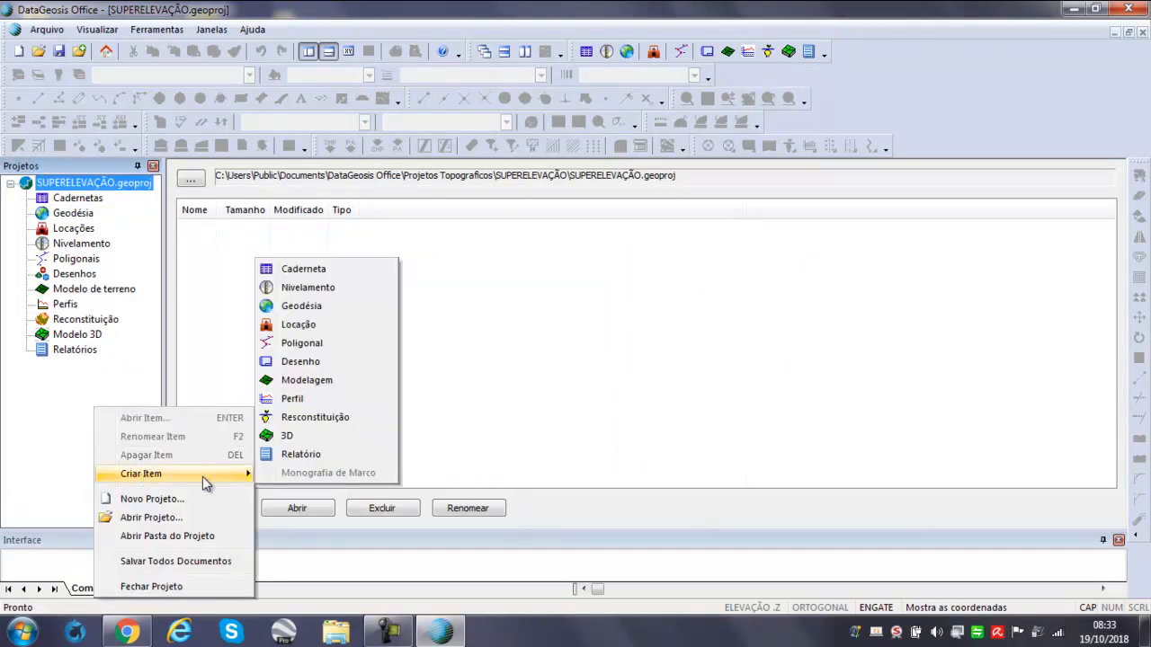
{"action": "left_click", "coordinate": [301, 361]}
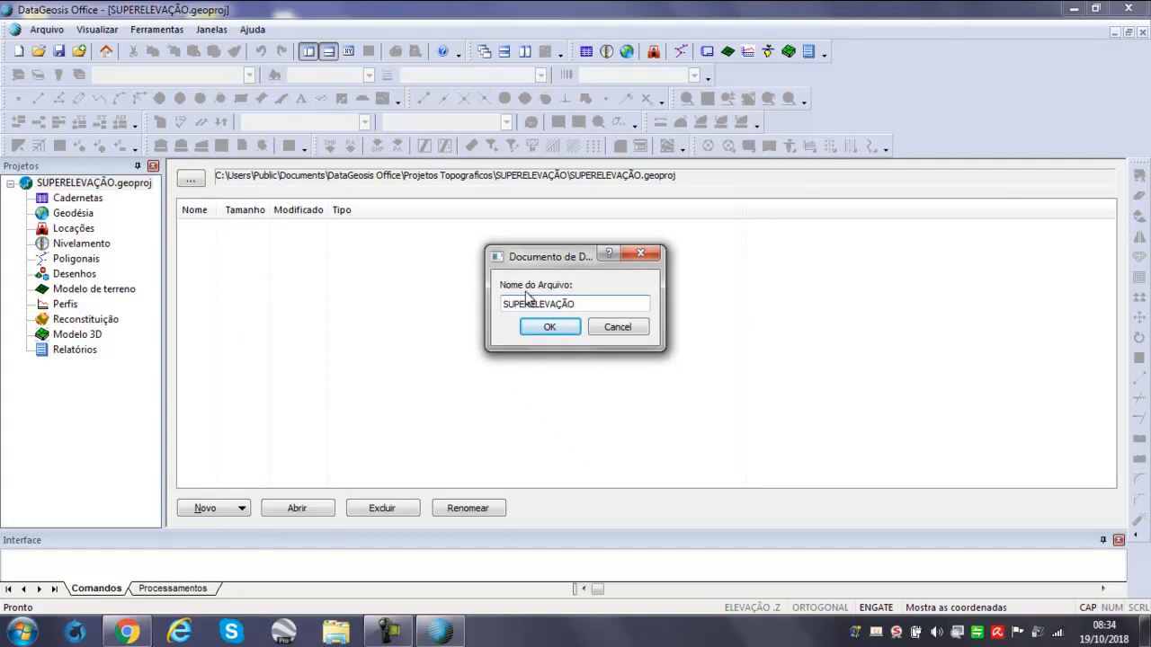
{"action": "left_click", "coordinate": [543, 327]}
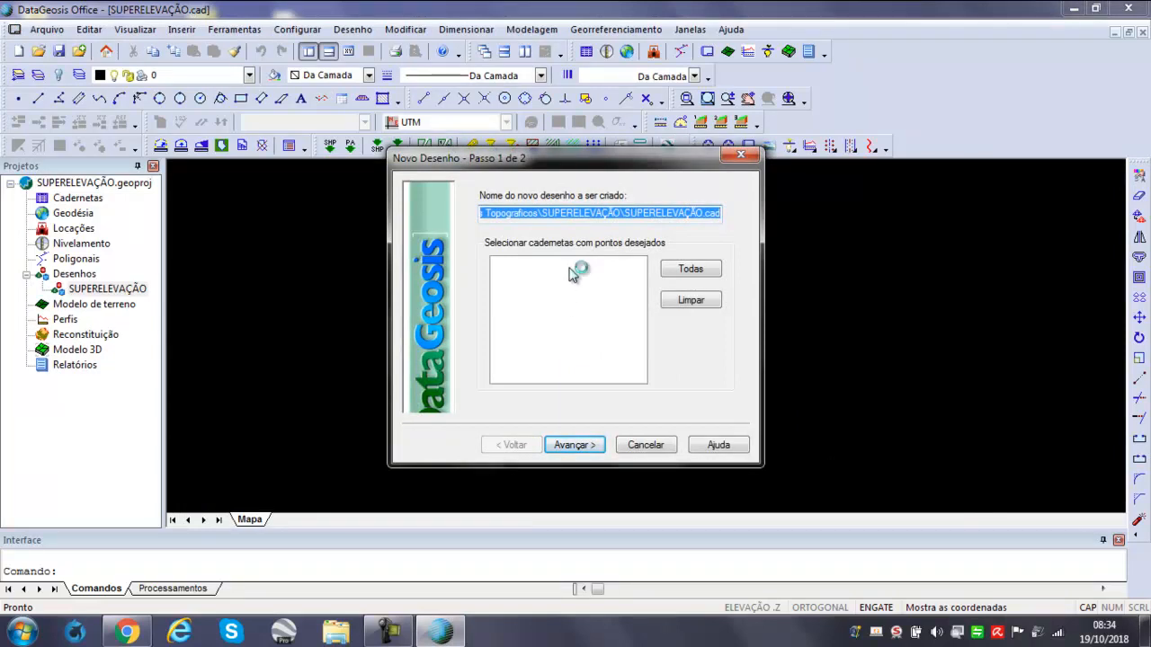
{"action": "left_click", "coordinate": [589, 446]}
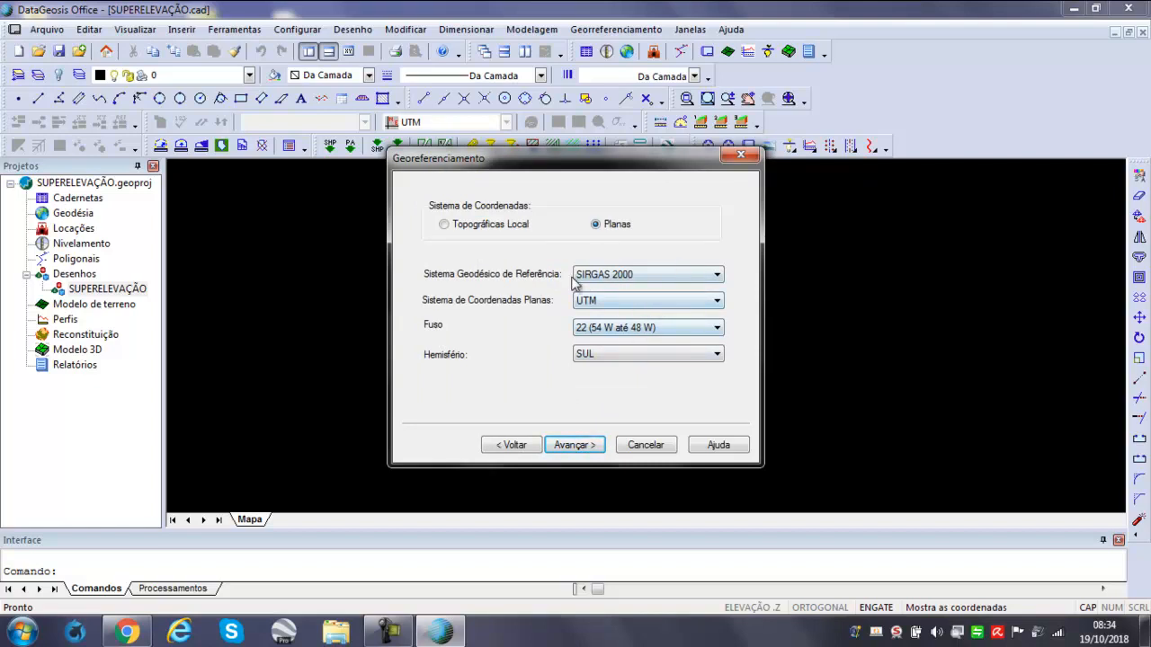
{"action": "left_click", "coordinate": [586, 446]}
{"action": "left_click", "coordinate": [585, 444]}
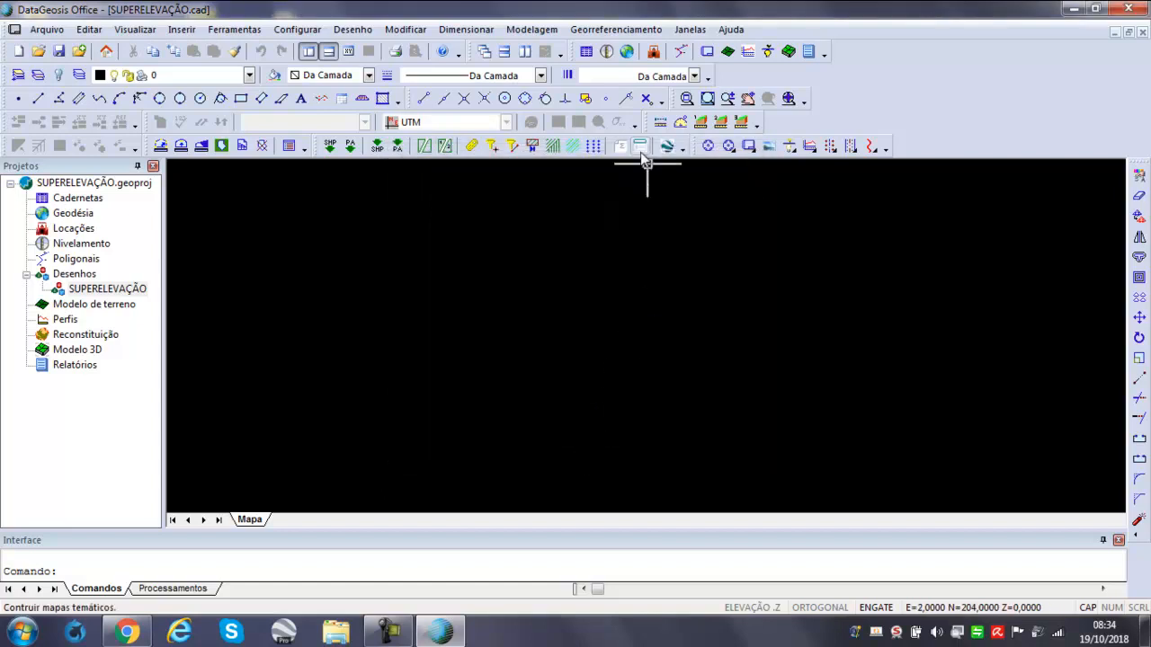
{"action": "left_click", "coordinate": [596, 30]}
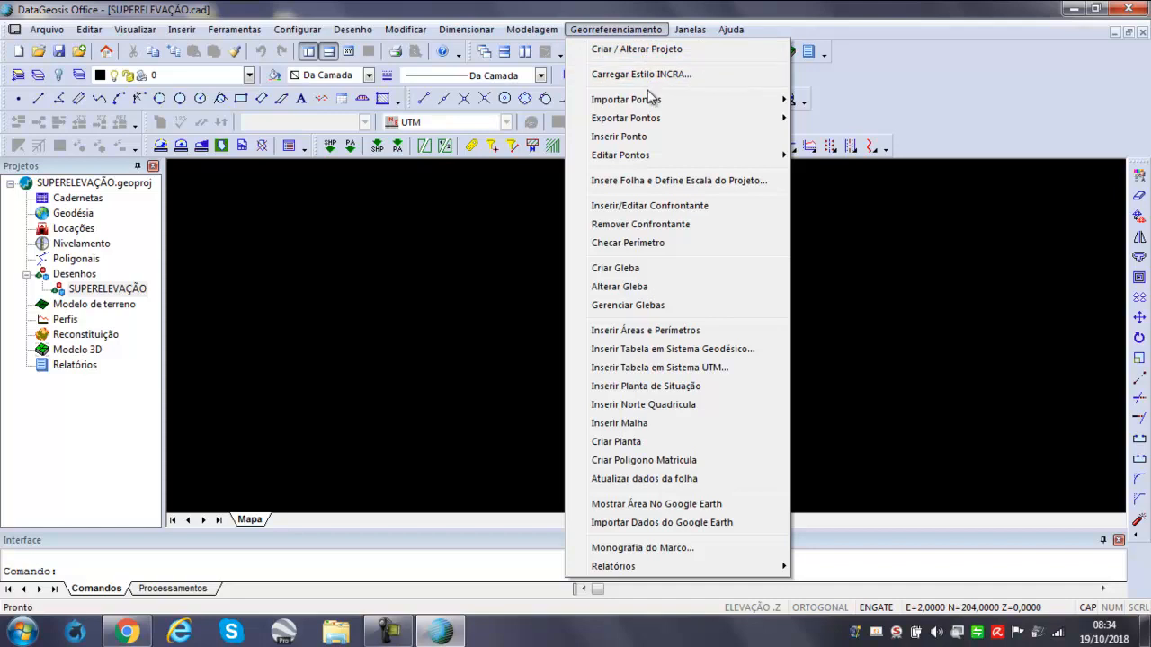
{"action": "mouse_move", "coordinate": [648, 104]}
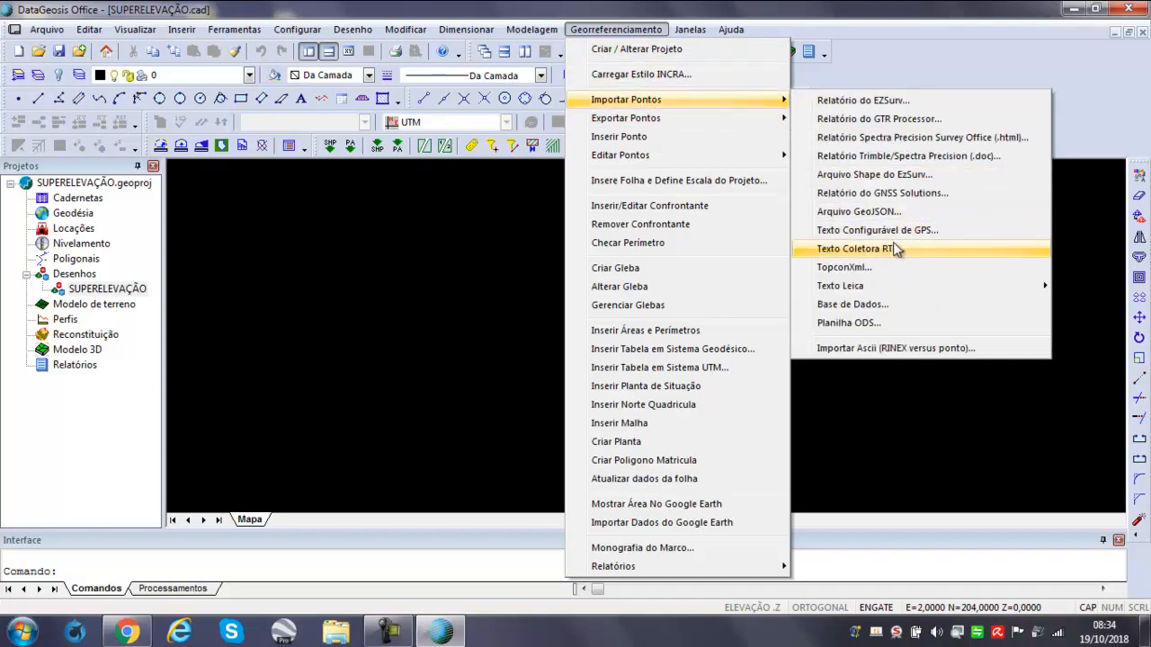
{"action": "left_click", "coordinate": [847, 268]}
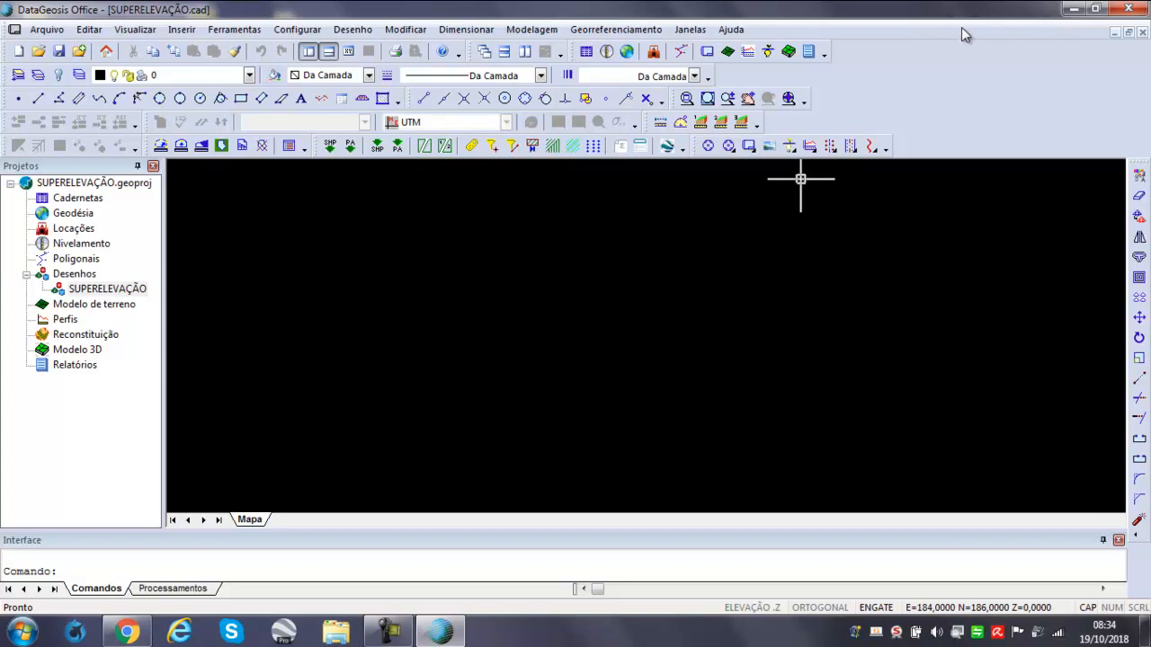
{"action": "double_click", "coordinate": [1014, 16]}
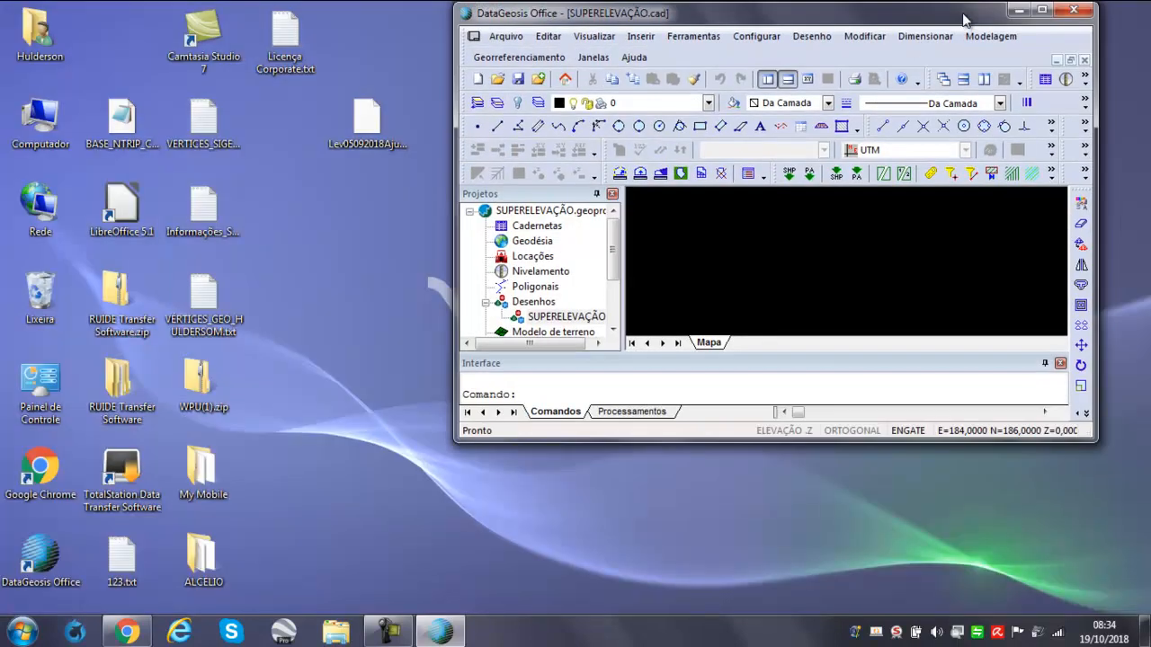
{"action": "left_click", "coordinate": [1041, 10]}
{"action": "left_click", "coordinate": [636, 29]}
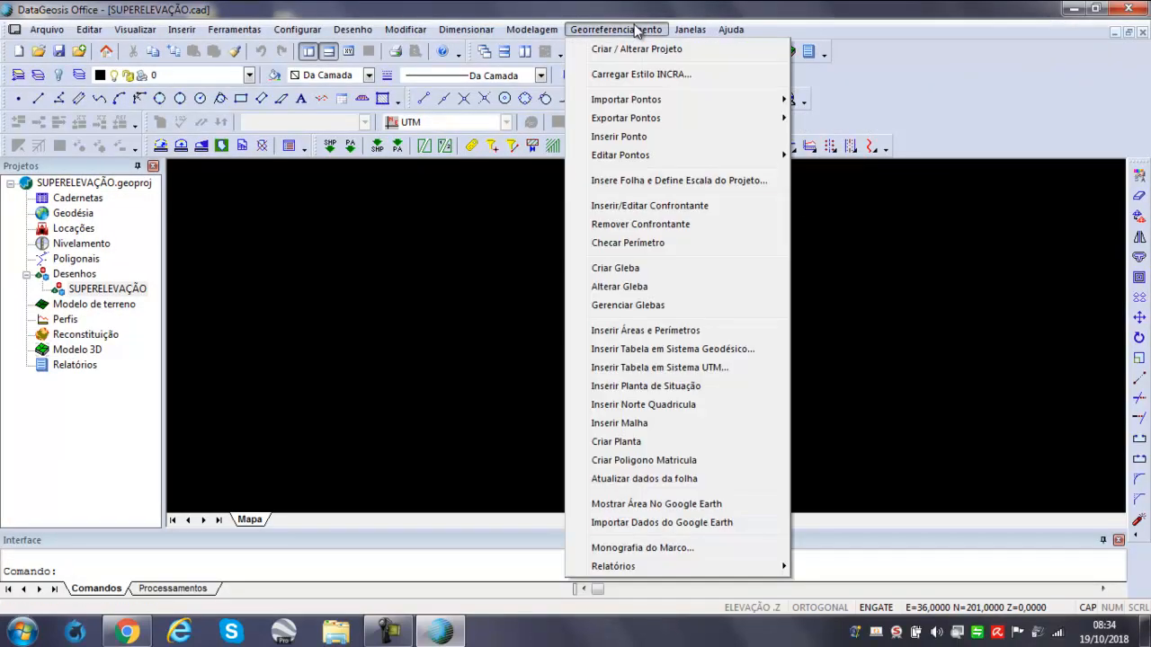
{"action": "mouse_move", "coordinate": [647, 103]}
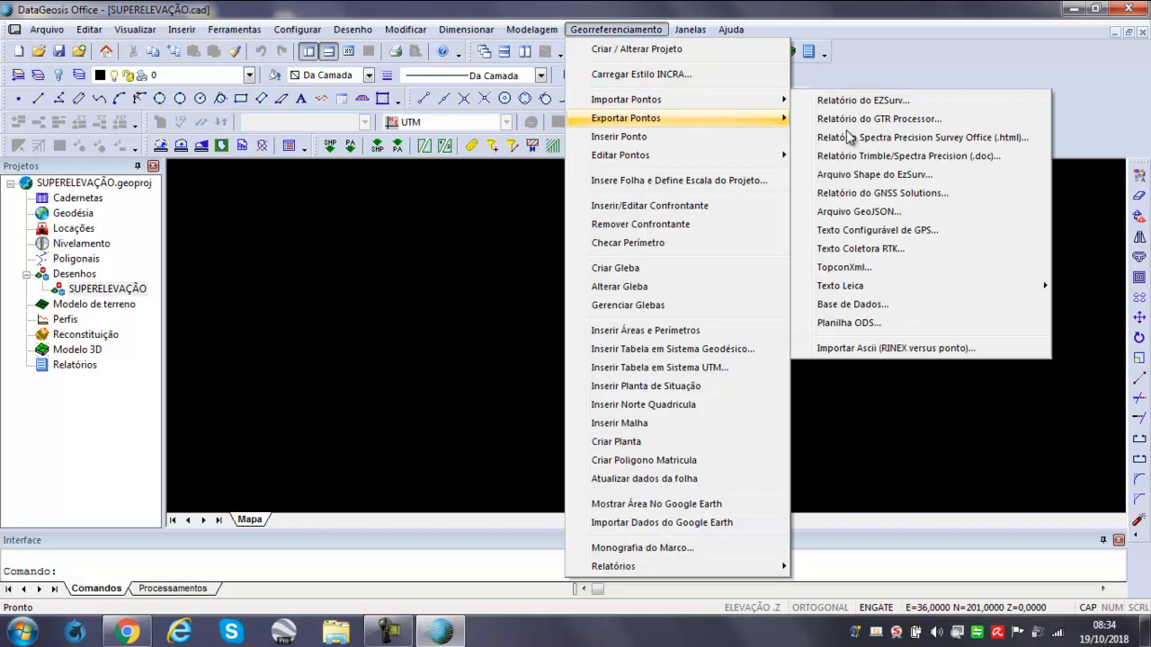
{"action": "left_click", "coordinate": [881, 269]}
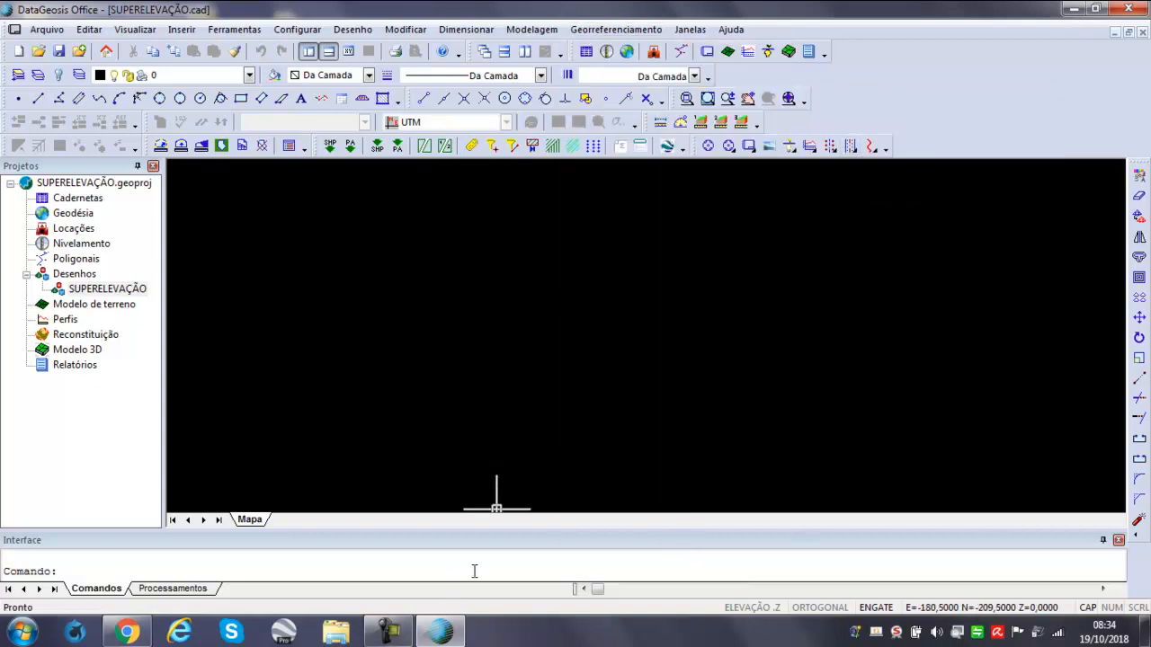
{"action": "left_click", "coordinate": [637, 30]}
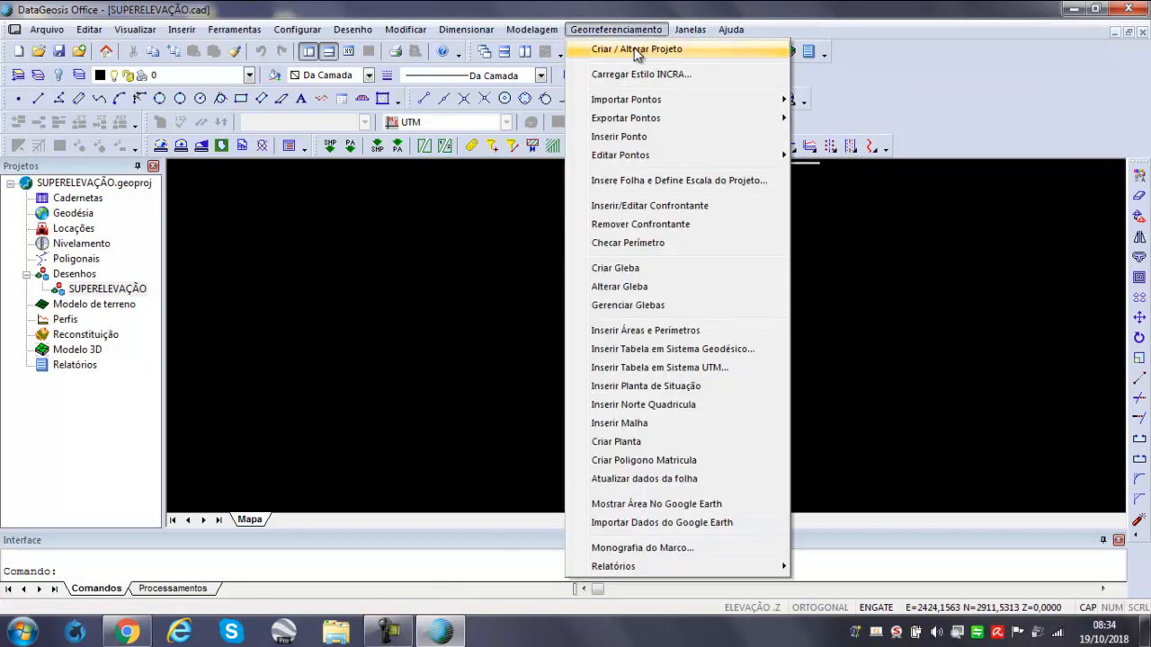
{"action": "left_click", "coordinate": [636, 50]}
{"action": "left_click", "coordinate": [623, 543]}
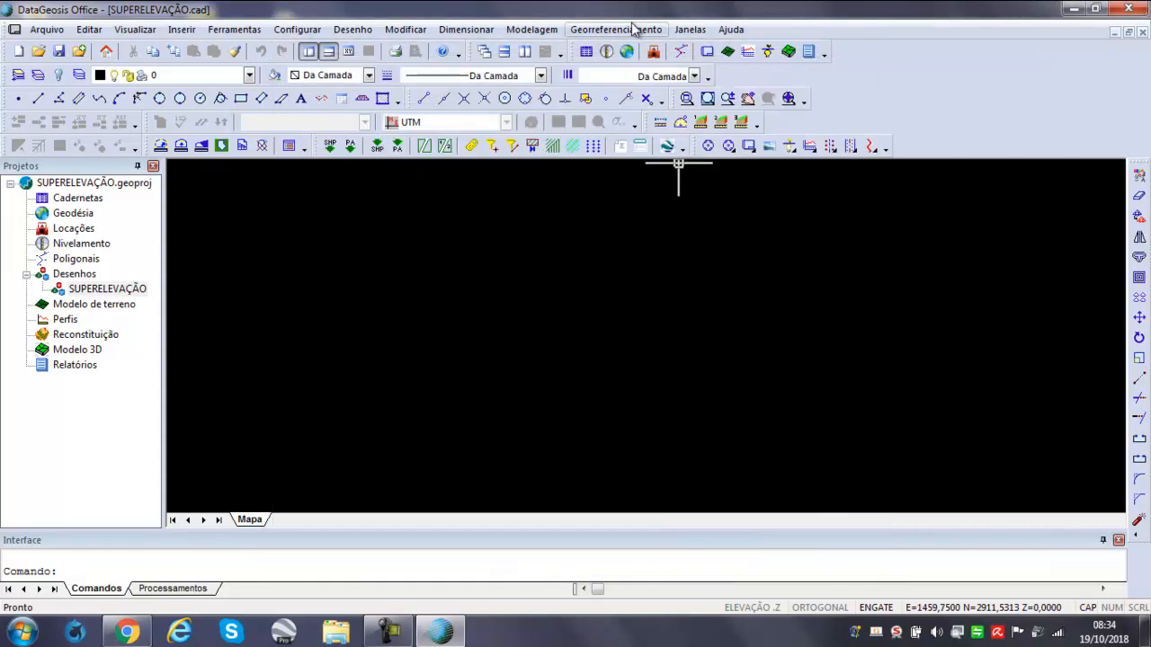
Import the survey points in TopconXml format from the desktop file Lev05092018AjustRBMC.xml.
{"action": "left_click", "coordinate": [634, 29]}
{"action": "mouse_move", "coordinate": [683, 99]}
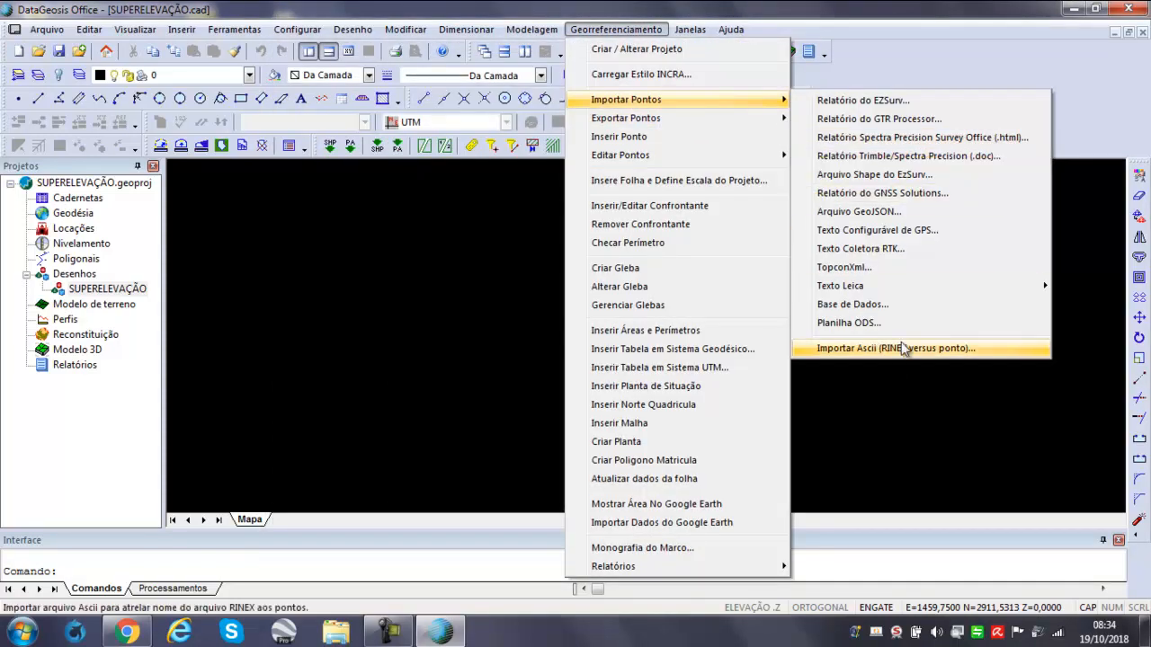
{"action": "left_click", "coordinate": [855, 267]}
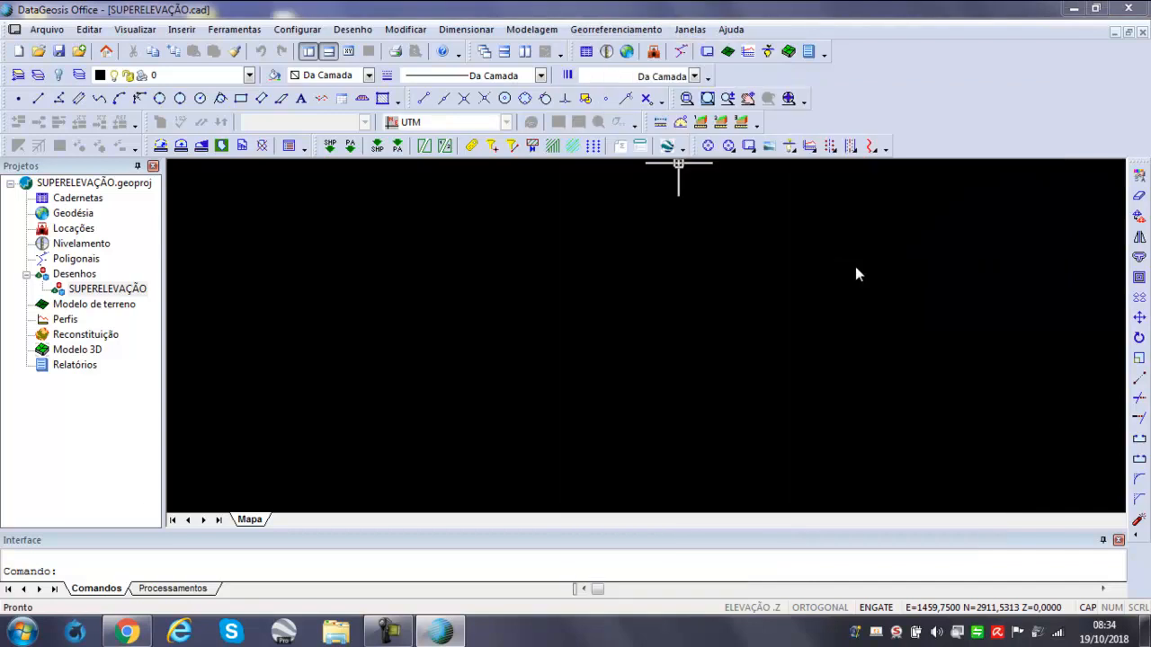
{"action": "left_click_drag", "start_coordinate": [556, 33], "coordinate": [713, 68]}
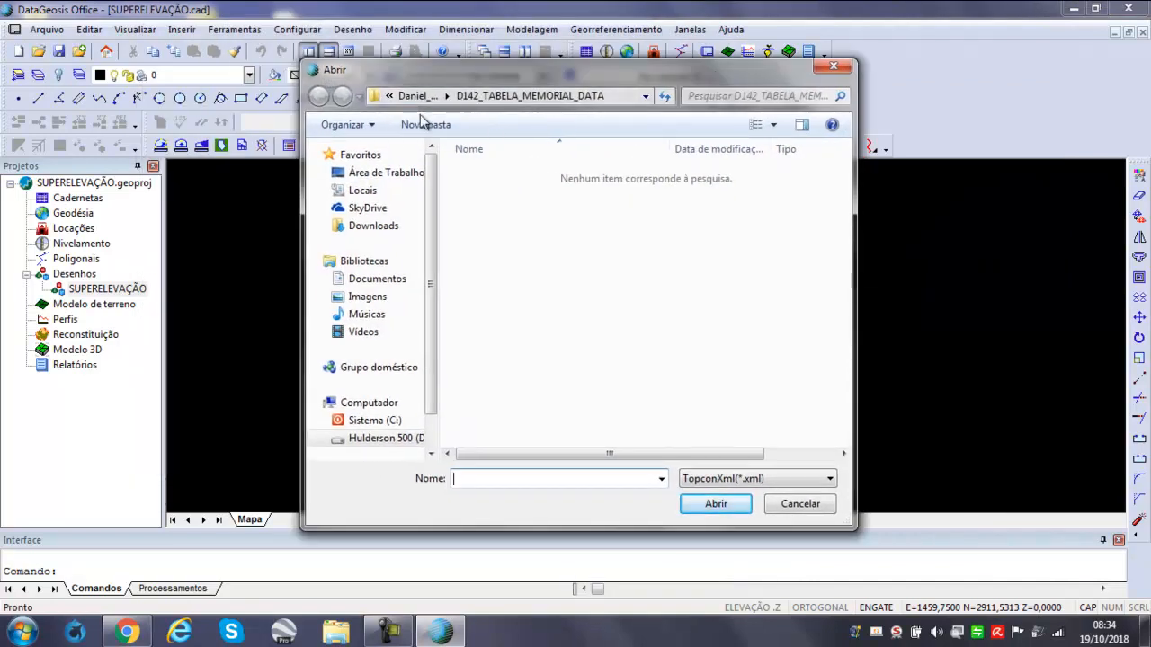
{"action": "left_click", "coordinate": [406, 173]}
{"action": "left_click_drag", "start_coordinate": [849, 269], "coordinate": [850, 341]}
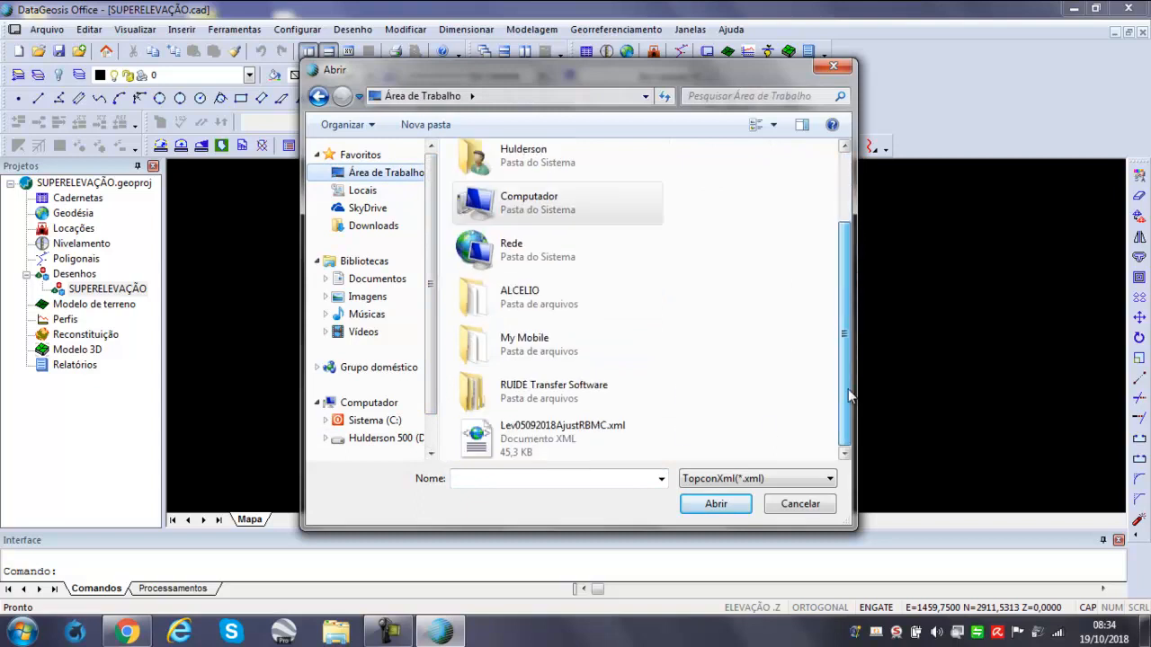
{"action": "left_click", "coordinate": [574, 433]}
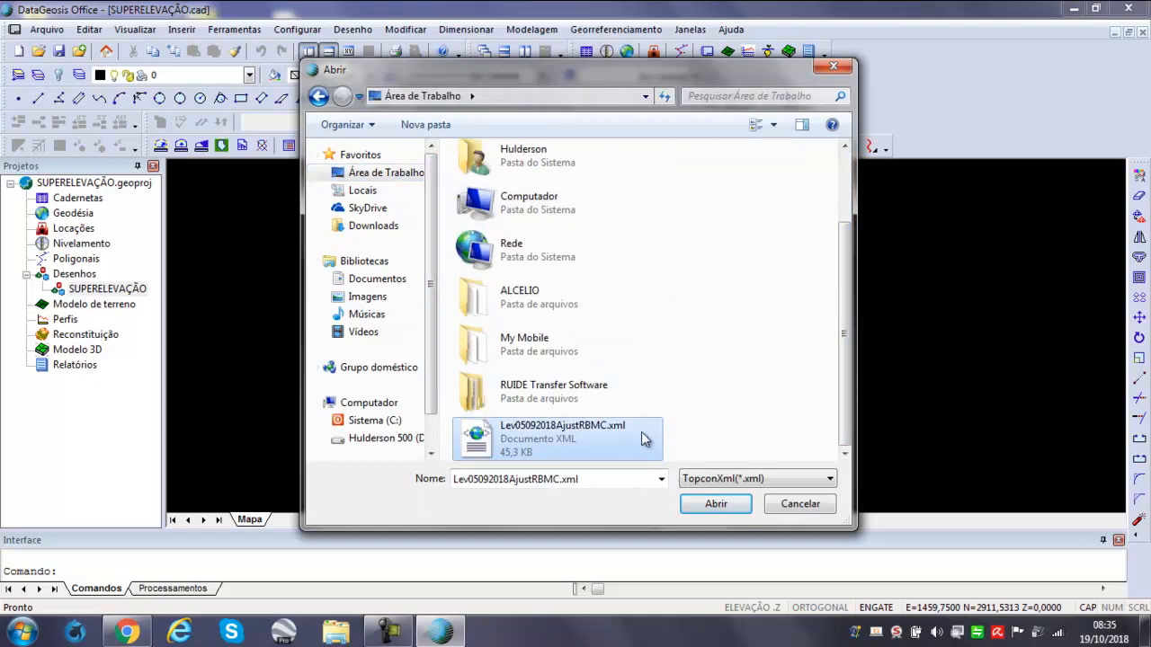
{"action": "left_click", "coordinate": [716, 505]}
Delete the isolated base point B2018_0905k located north of the surveyed MARCO points.
{"action": "scroll", "coordinate": [644, 272], "scroll_direction": "down", "scroll_amount": 5}
{"action": "scroll", "coordinate": [627, 236], "scroll_direction": "up", "scroll_amount": 5}
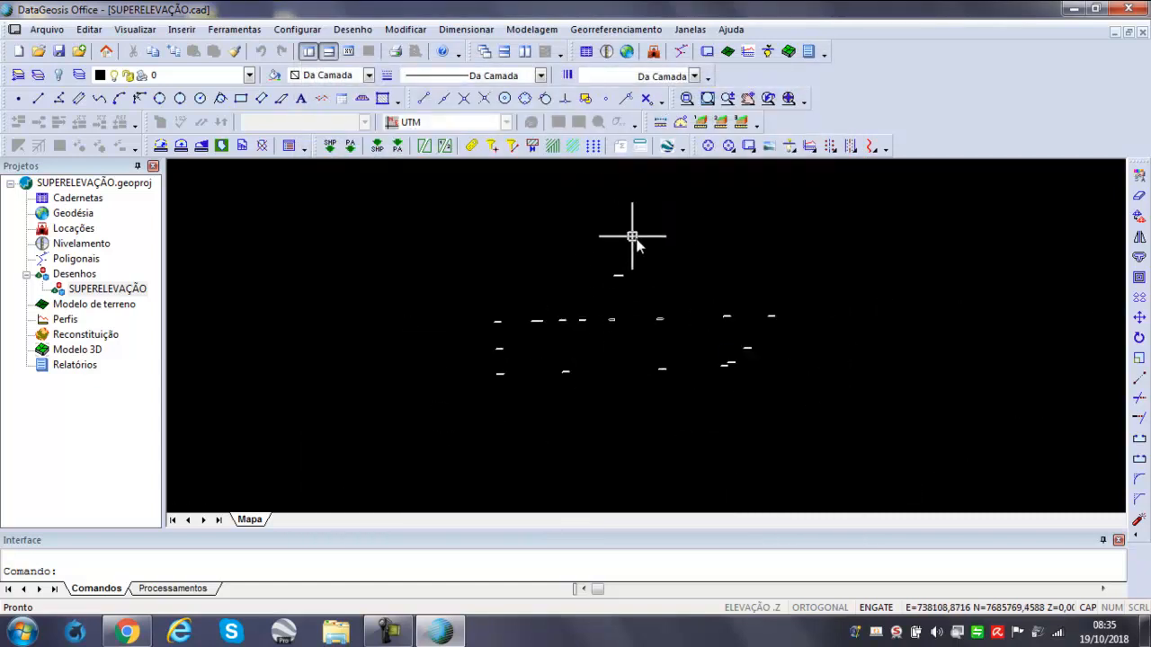
{"action": "scroll", "coordinate": [580, 290], "scroll_direction": "up", "scroll_amount": 5}
{"action": "scroll", "coordinate": [655, 271], "scroll_direction": "down", "scroll_amount": 3}
{"action": "scroll", "coordinate": [676, 265], "scroll_direction": "up", "scroll_amount": 6}
{"action": "scroll", "coordinate": [596, 211], "scroll_direction": "down", "scroll_amount": 3}
{"action": "scroll", "coordinate": [601, 220], "scroll_direction": "up", "scroll_amount": 3}
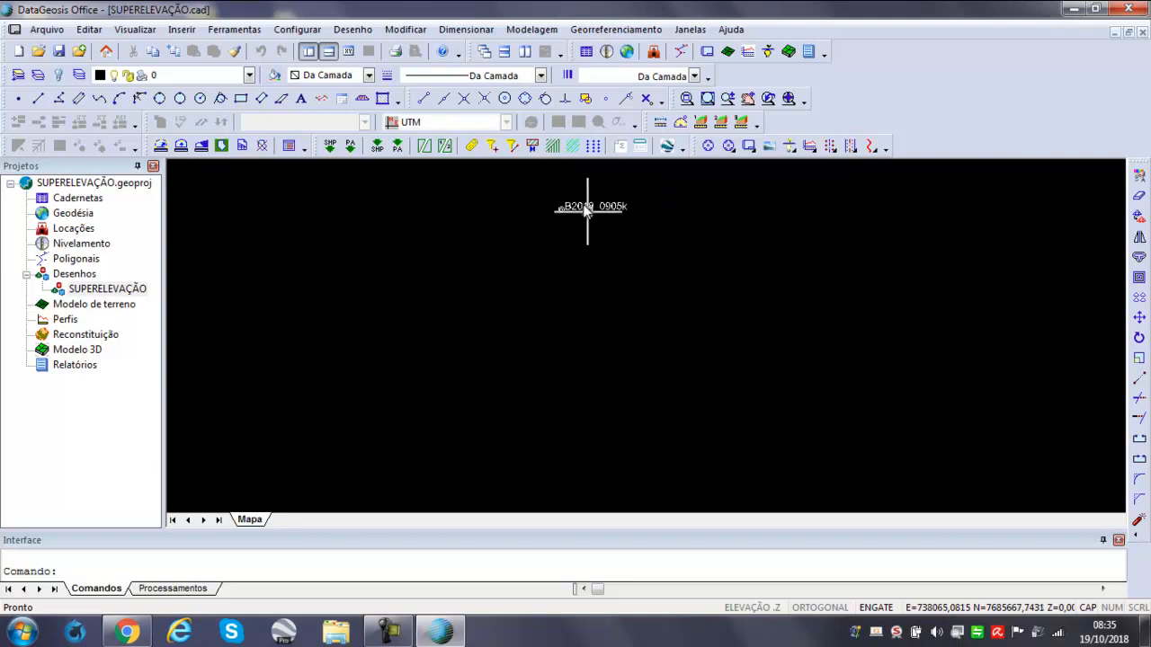
{"action": "left_click", "coordinate": [562, 210]}
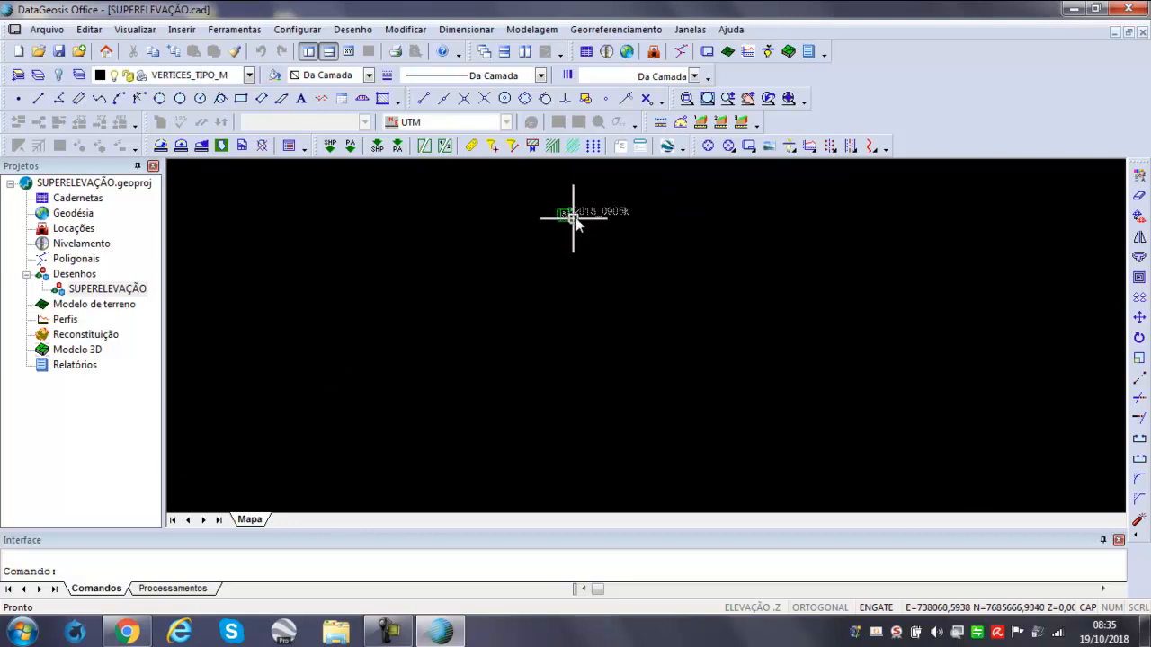
{"action": "key", "text": "Delete"}
Make PERIMETRO the current layer of the drawing.
{"action": "scroll", "coordinate": [690, 270], "scroll_direction": "down", "scroll_amount": 3}
{"action": "scroll", "coordinate": [804, 240], "scroll_direction": "up", "scroll_amount": 5}
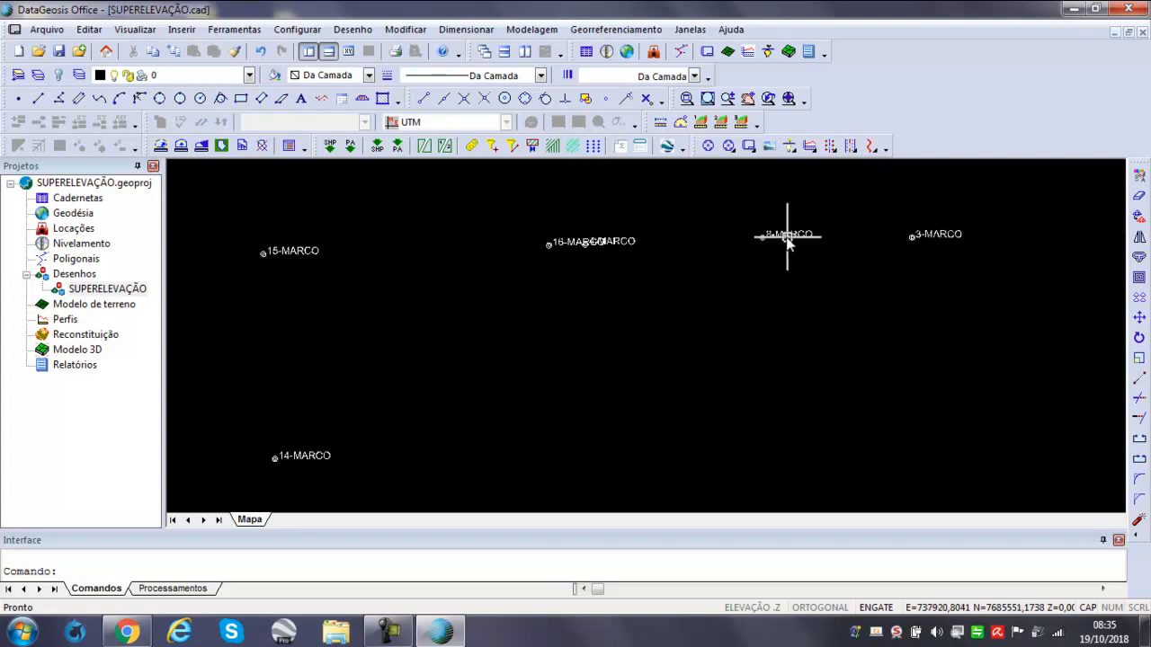
{"action": "scroll", "coordinate": [735, 239], "scroll_direction": "down", "scroll_amount": 5}
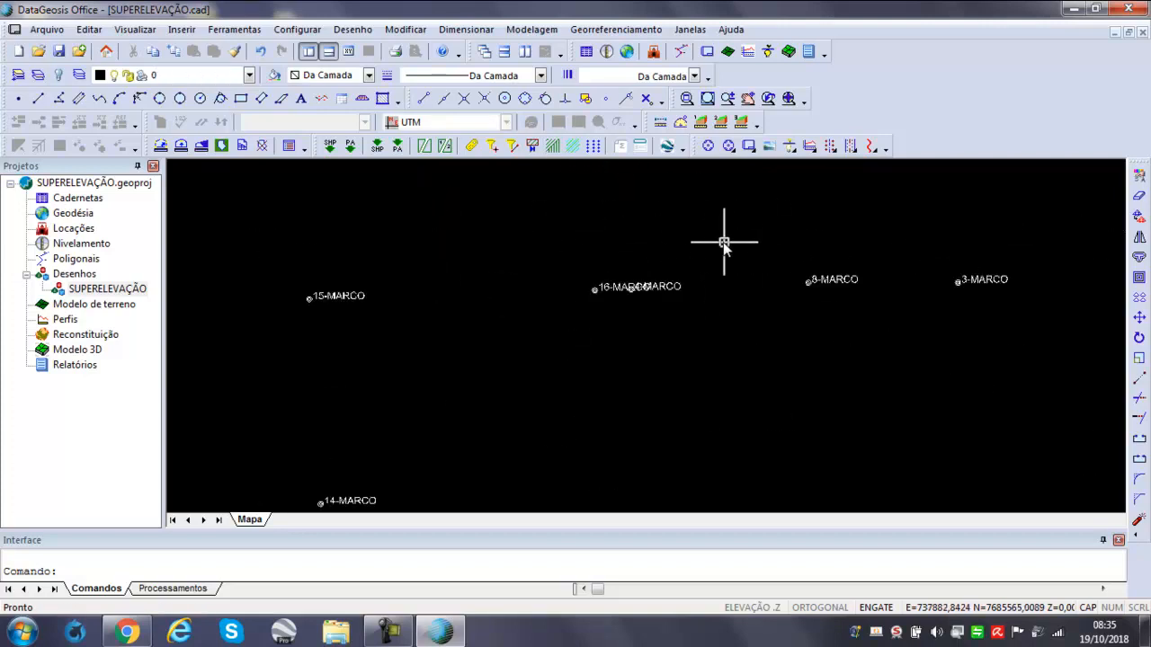
{"action": "scroll", "coordinate": [868, 231], "scroll_direction": "down", "scroll_amount": 3}
{"action": "middle_click_drag", "start_coordinate": [869, 231], "coordinate": [697, 254]}
{"action": "key", "text": "Escape"}
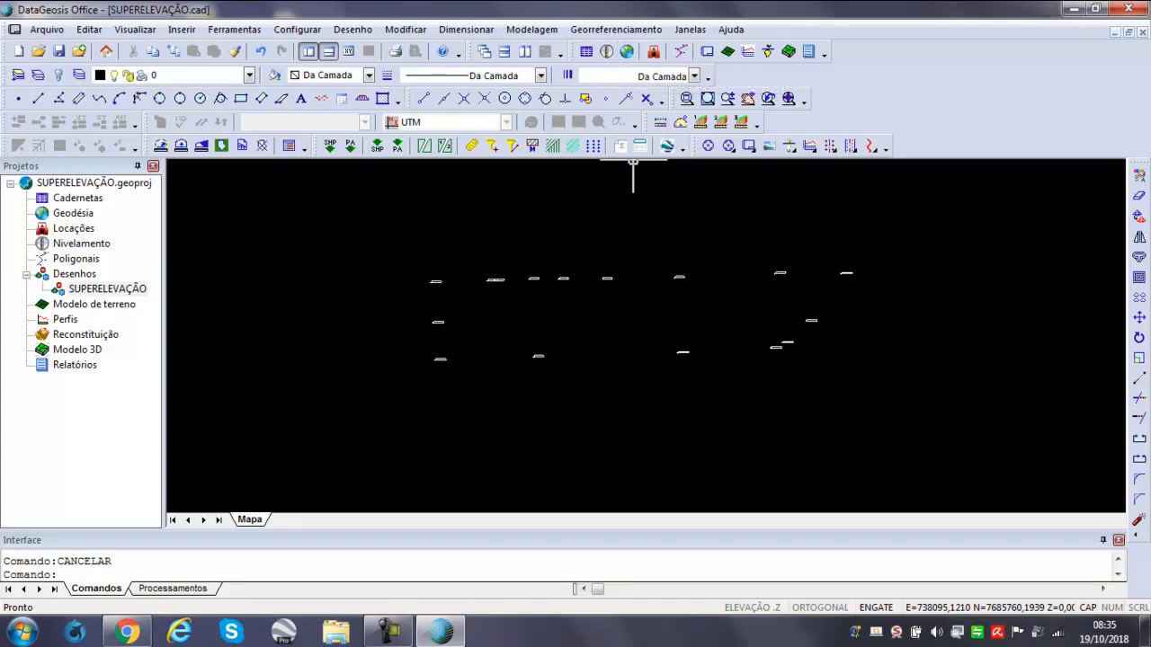
{"action": "scroll", "coordinate": [517, 312], "scroll_direction": "up", "scroll_amount": 1}
{"action": "left_click", "coordinate": [232, 76]}
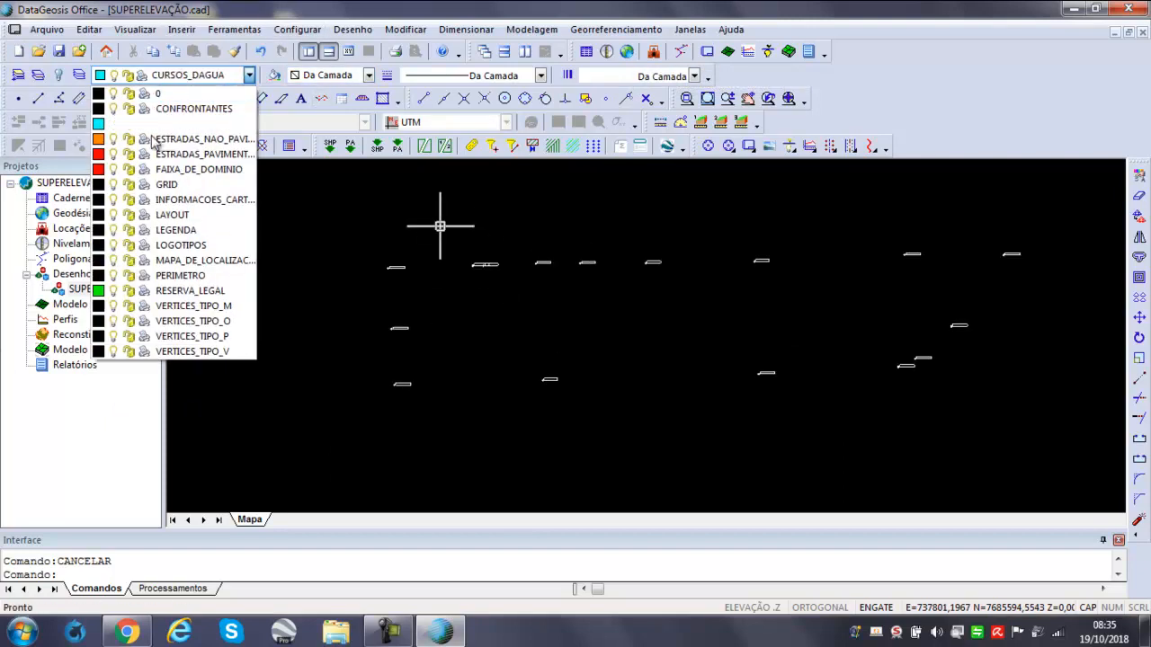
{"action": "left_click", "coordinate": [177, 276]}
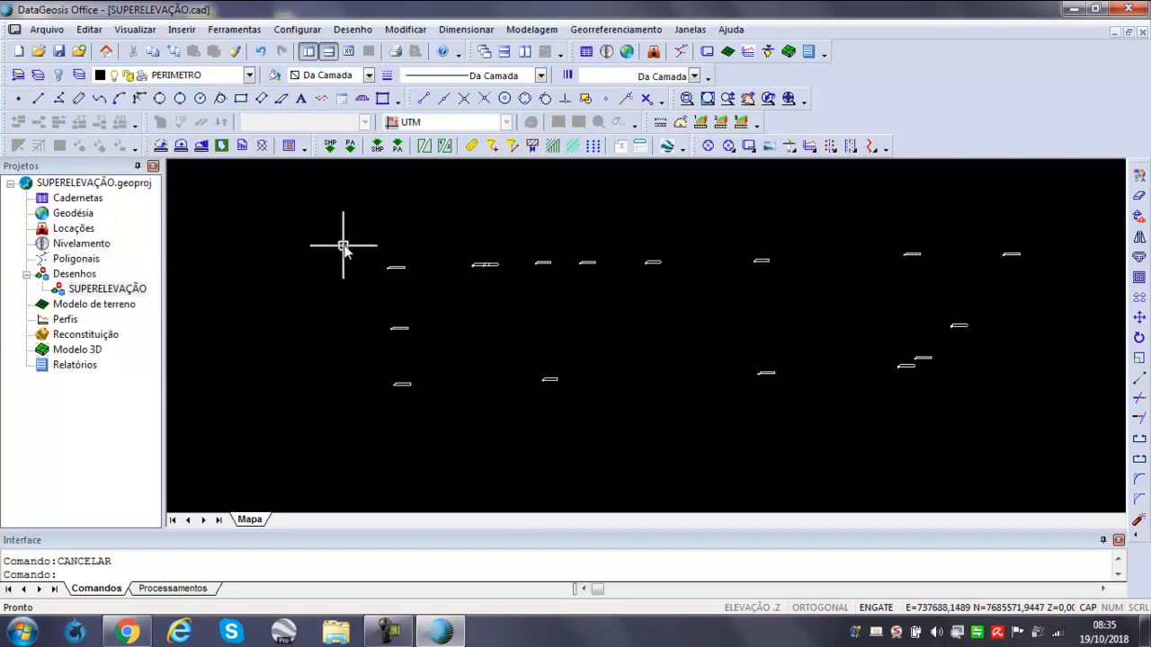
{"action": "left_click", "coordinate": [353, 30]}
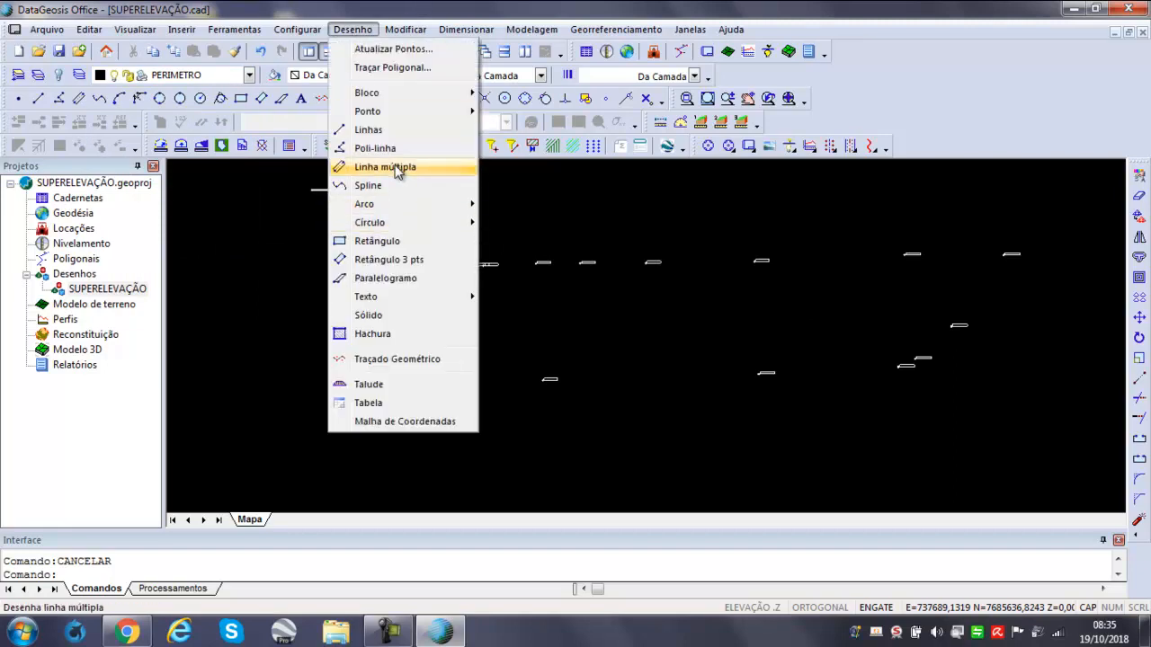
{"action": "left_click", "coordinate": [401, 168]}
{"action": "key", "text": "Escape"}
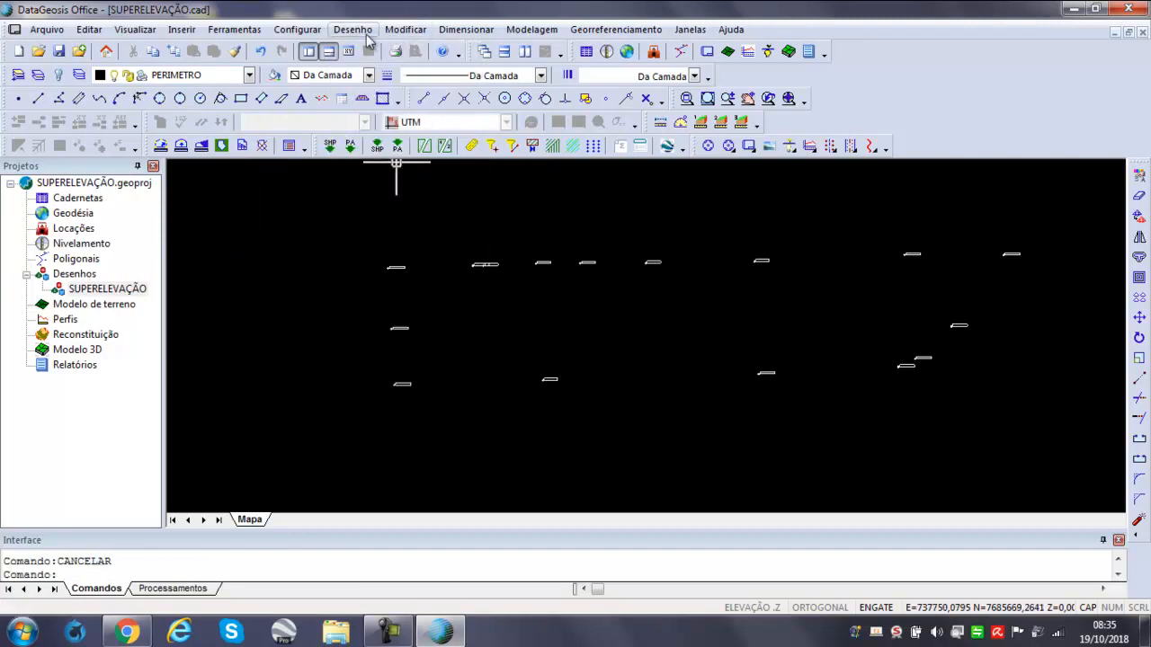
Start a polyline and restrict the object snaps to Ponto only.
{"action": "left_click", "coordinate": [352, 29]}
{"action": "left_click", "coordinate": [375, 148]}
{"action": "scroll", "coordinate": [495, 252], "scroll_direction": "up", "scroll_amount": 5}
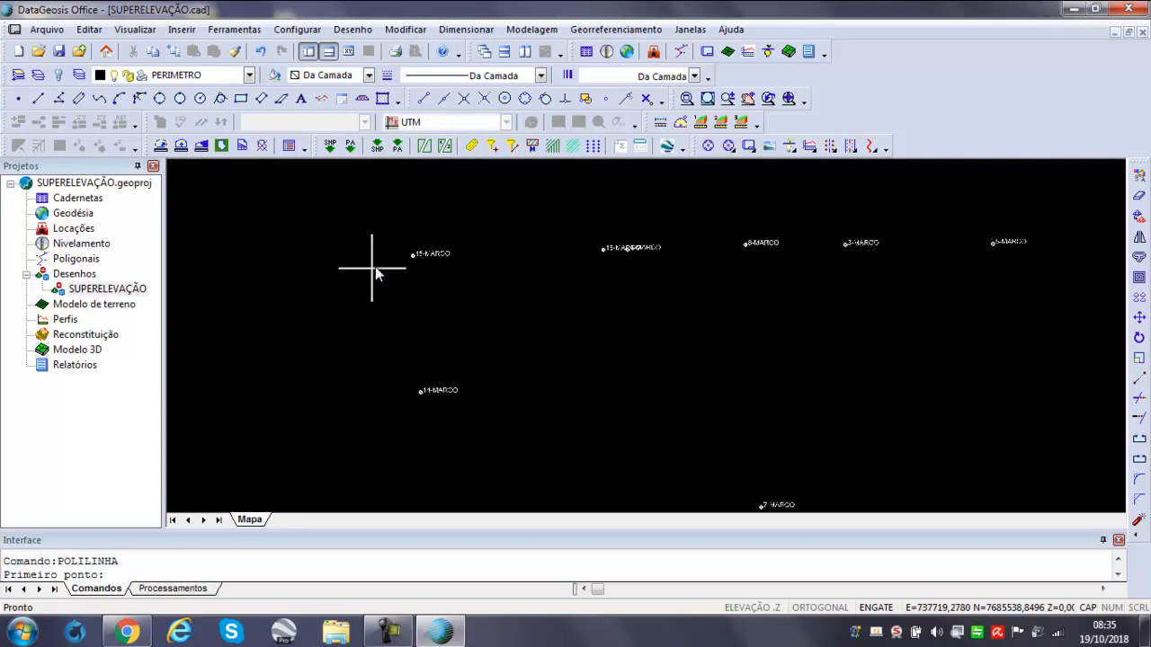
{"action": "left_click", "coordinate": [296, 30]}
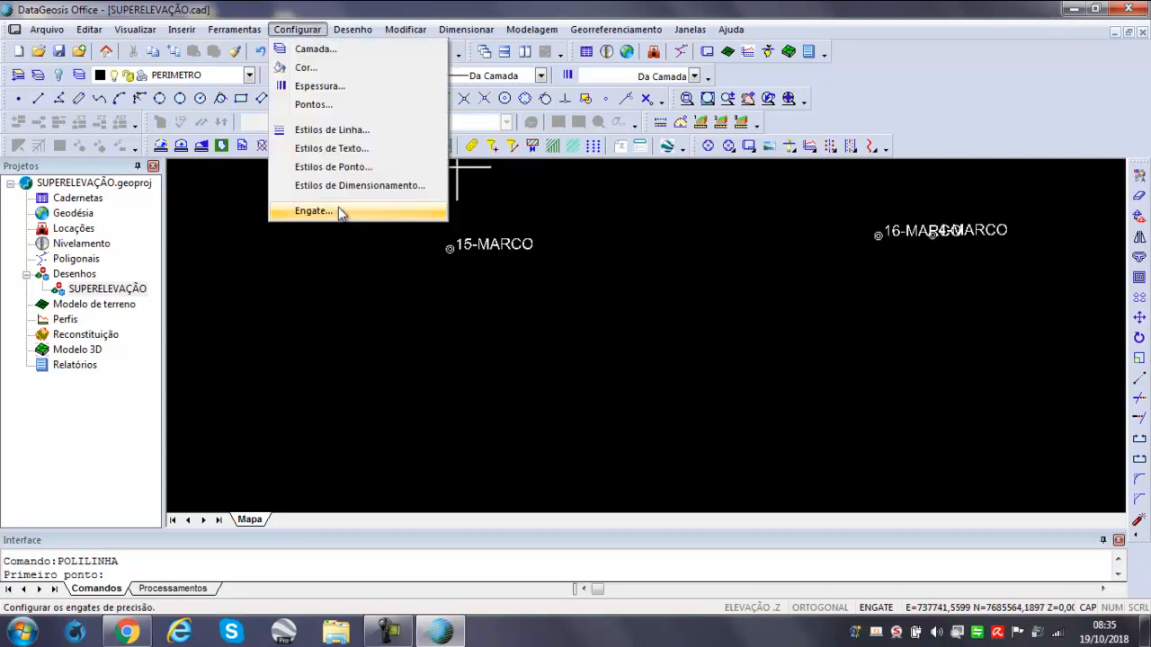
{"action": "left_click", "coordinate": [341, 212]}
{"action": "left_click", "coordinate": [724, 248]}
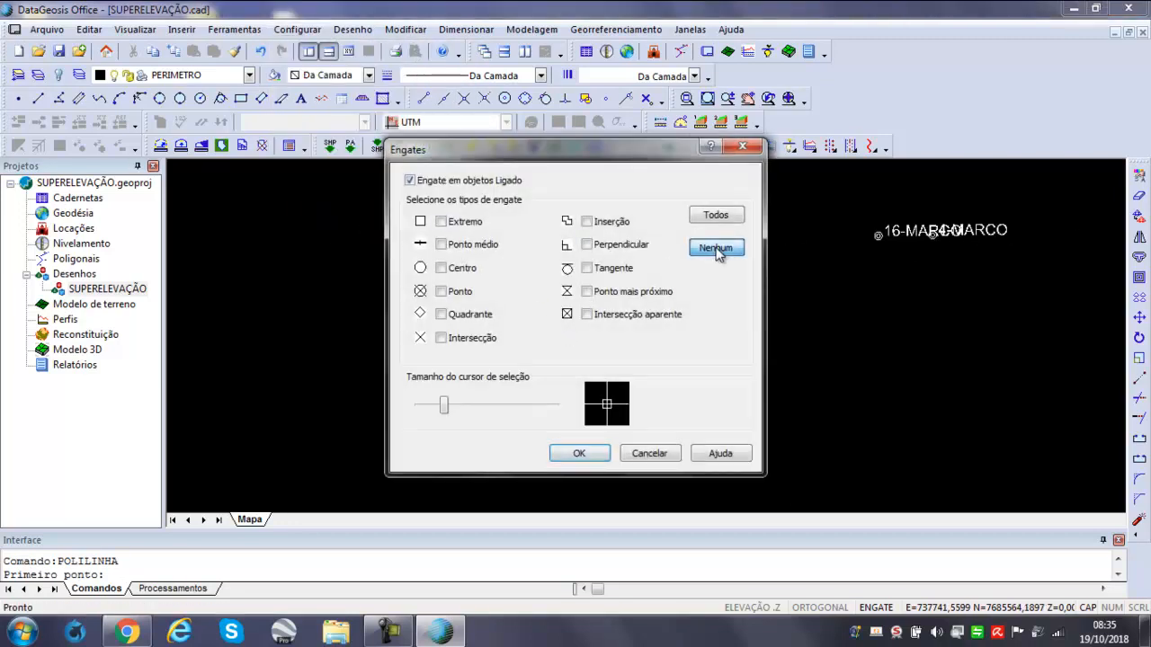
{"action": "left_click", "coordinate": [454, 293]}
{"action": "left_click", "coordinate": [579, 456]}
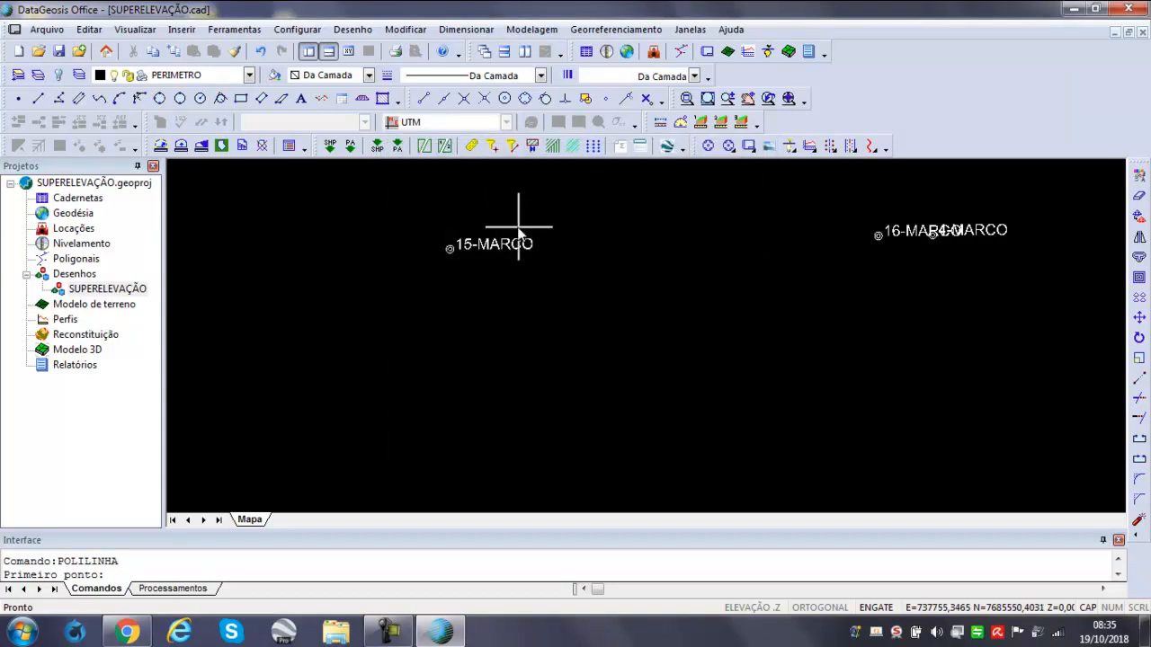
Draw the polyline from 15-MARCO through 16-MARCO, 4-MARCO, 8-MARCO and the remaining northern points to the easternmost one.
{"action": "left_click", "coordinate": [481, 241]}
{"action": "scroll", "coordinate": [576, 249], "scroll_direction": "down", "scroll_amount": 2}
{"action": "scroll", "coordinate": [643, 248], "scroll_direction": "up", "scroll_amount": 2}
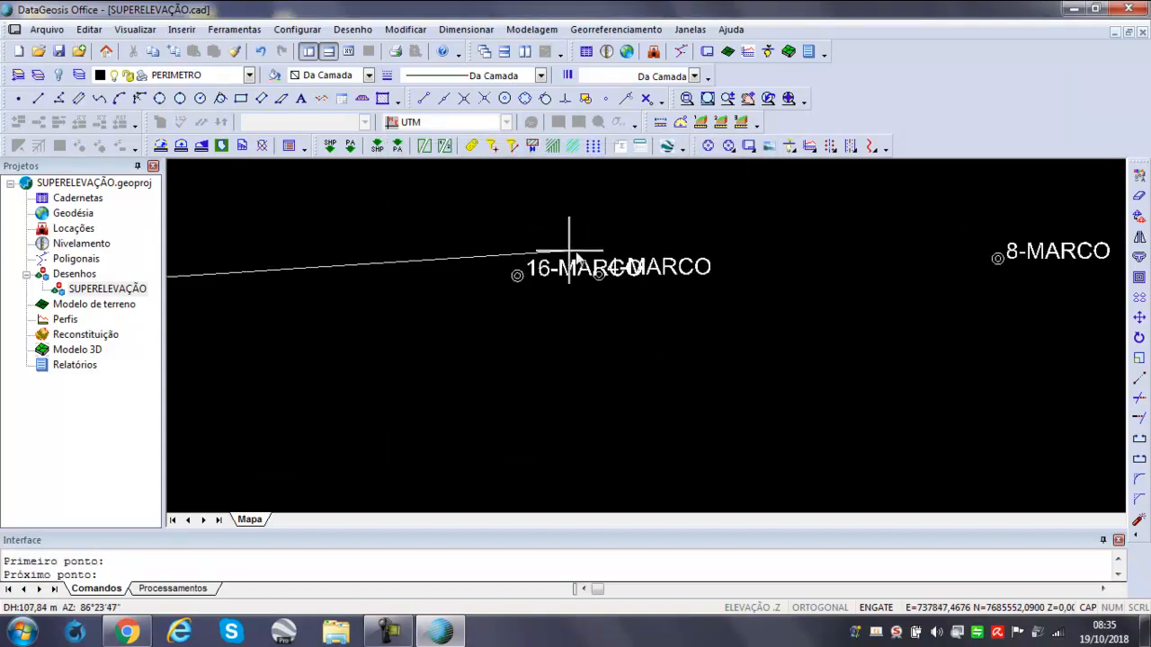
{"action": "left_click", "coordinate": [563, 259]}
{"action": "left_click", "coordinate": [625, 267]}
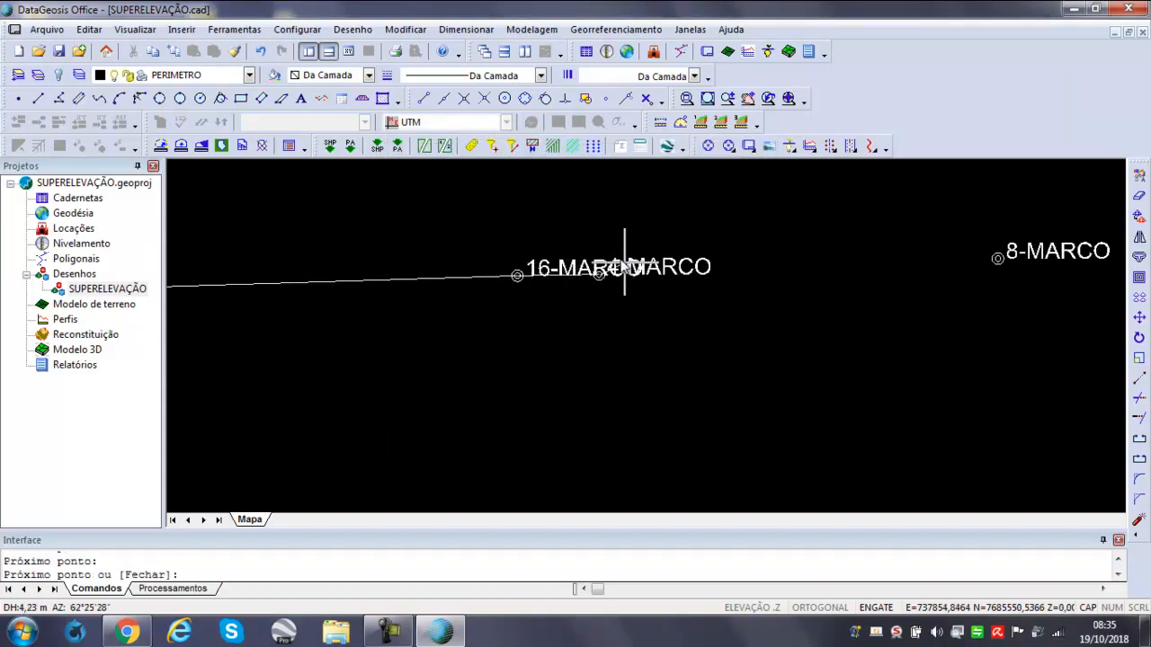
{"action": "left_click", "coordinate": [1009, 255]}
{"action": "scroll", "coordinate": [693, 166], "scroll_direction": "down", "scroll_amount": 2}
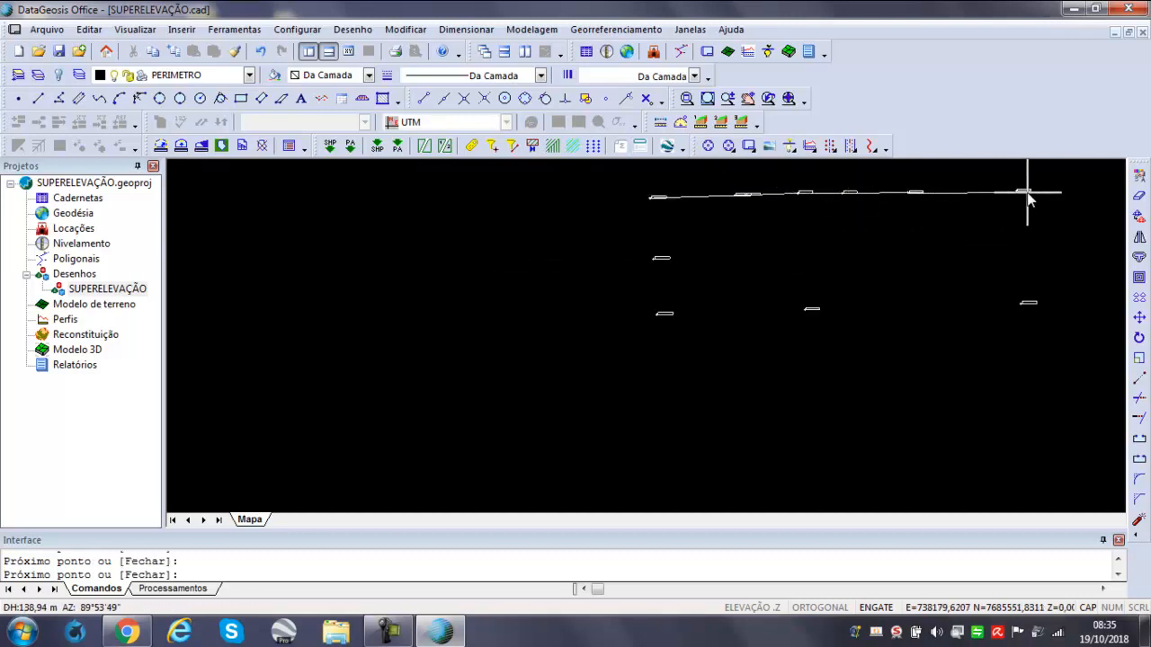
{"action": "scroll", "coordinate": [899, 191], "scroll_direction": "down", "scroll_amount": 2}
{"action": "scroll", "coordinate": [886, 203], "scroll_direction": "up", "scroll_amount": 2}
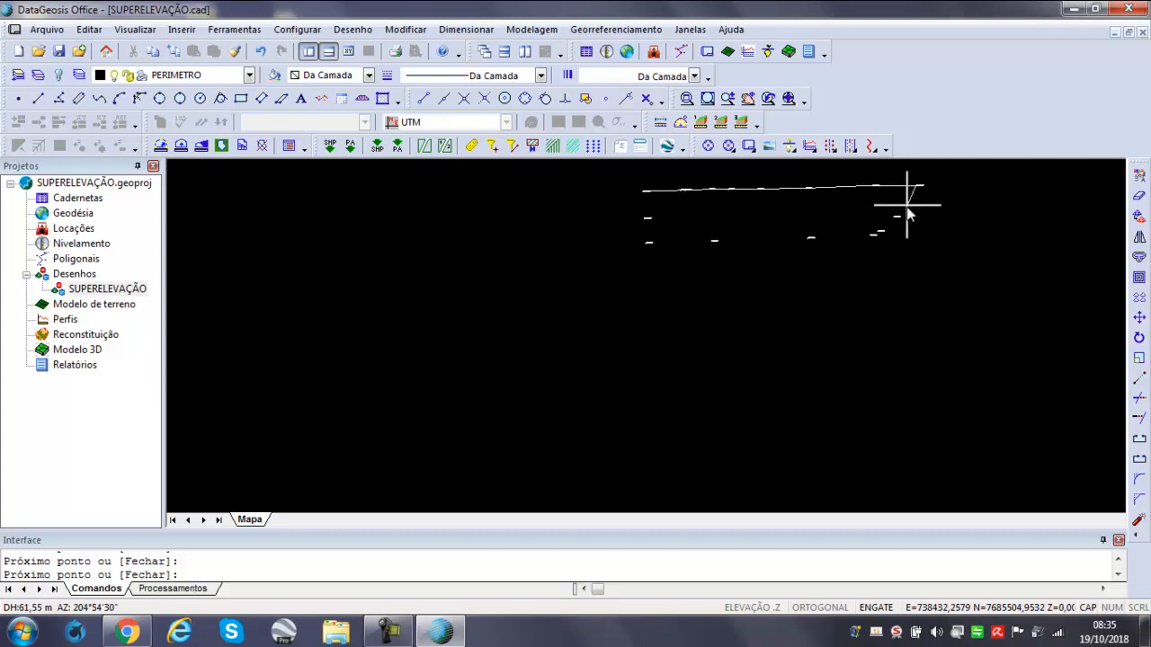
Continue the polyline through the eastern, southern and western survey points back to 15-MARCO, completing the perimeter.
{"action": "scroll", "coordinate": [883, 234], "scroll_direction": "up", "scroll_amount": 2}
{"action": "left_click", "coordinate": [856, 238]}
{"action": "left_click", "coordinate": [715, 243]}
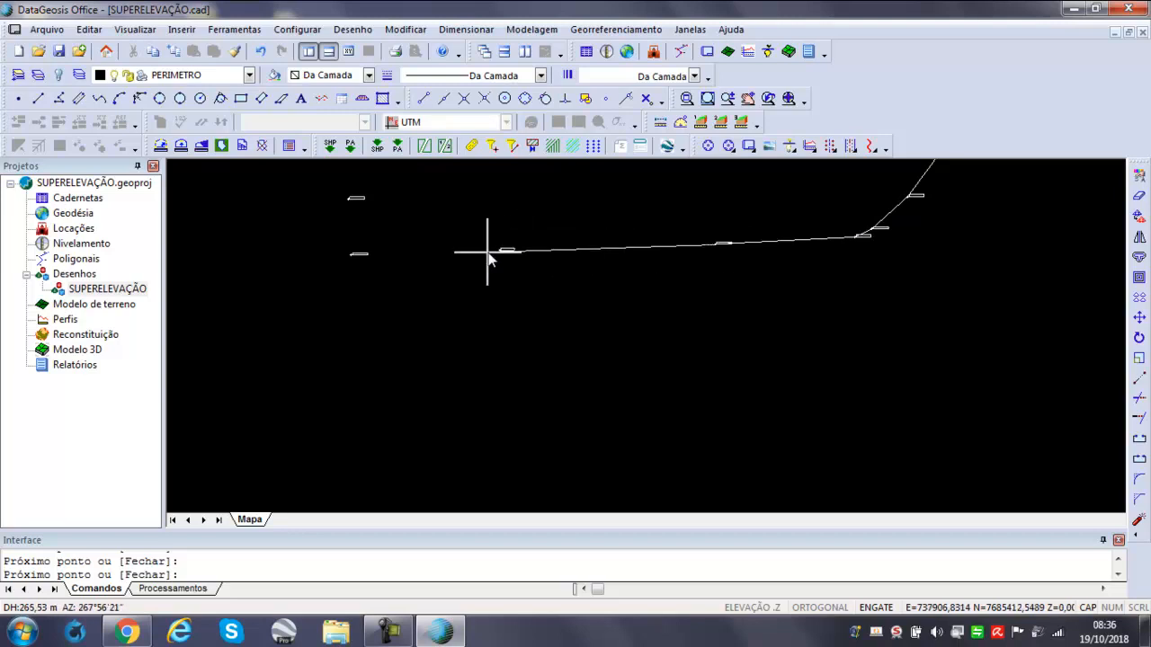
{"action": "left_click", "coordinate": [363, 251]}
{"action": "scroll", "coordinate": [498, 247], "scroll_direction": "down", "scroll_amount": 3}
{"action": "scroll", "coordinate": [459, 244], "scroll_direction": "up", "scroll_amount": 3}
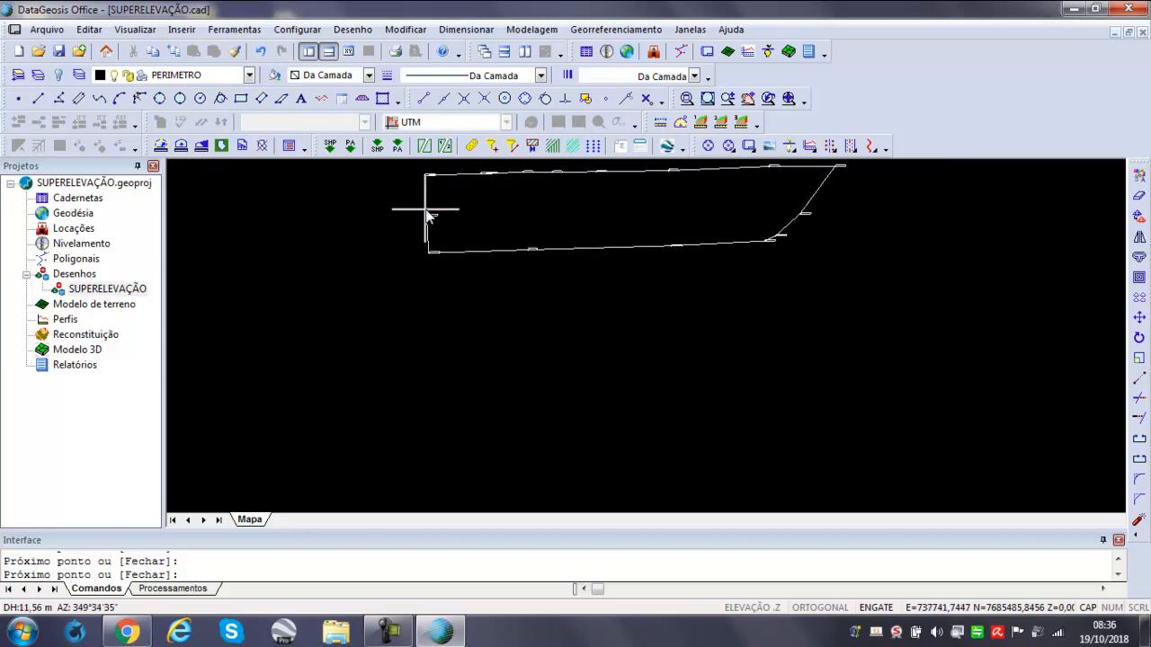
{"action": "right_click", "coordinate": [426, 209]}
{"action": "key", "text": "Escape"}
{"action": "scroll", "coordinate": [662, 216], "scroll_direction": "down", "scroll_amount": 1}
{"action": "scroll", "coordinate": [668, 204], "scroll_direction": "up", "scroll_amount": 1}
{"action": "middle_click", "coordinate": [654, 208]}
{"action": "middle_click", "coordinate": [653, 208]}
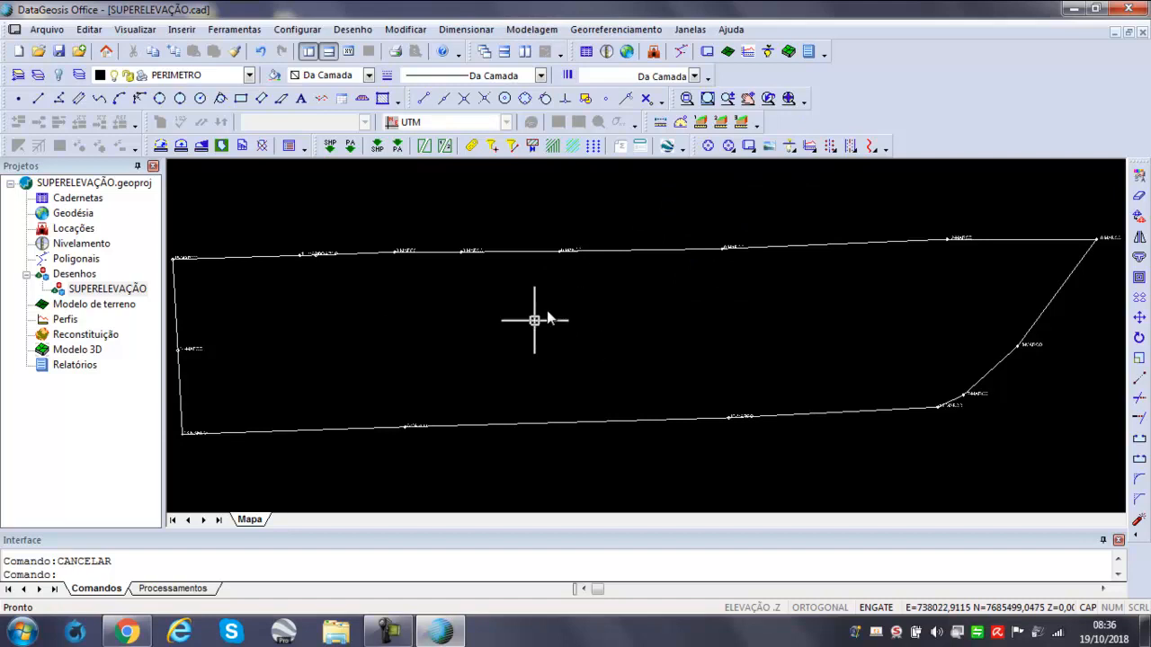
Create the terrain model MDT_PRIMITIVO from all layers, keeping the default point filters and using PERIMETRO as the boundary-line layer.
{"action": "left_click", "coordinate": [531, 29]}
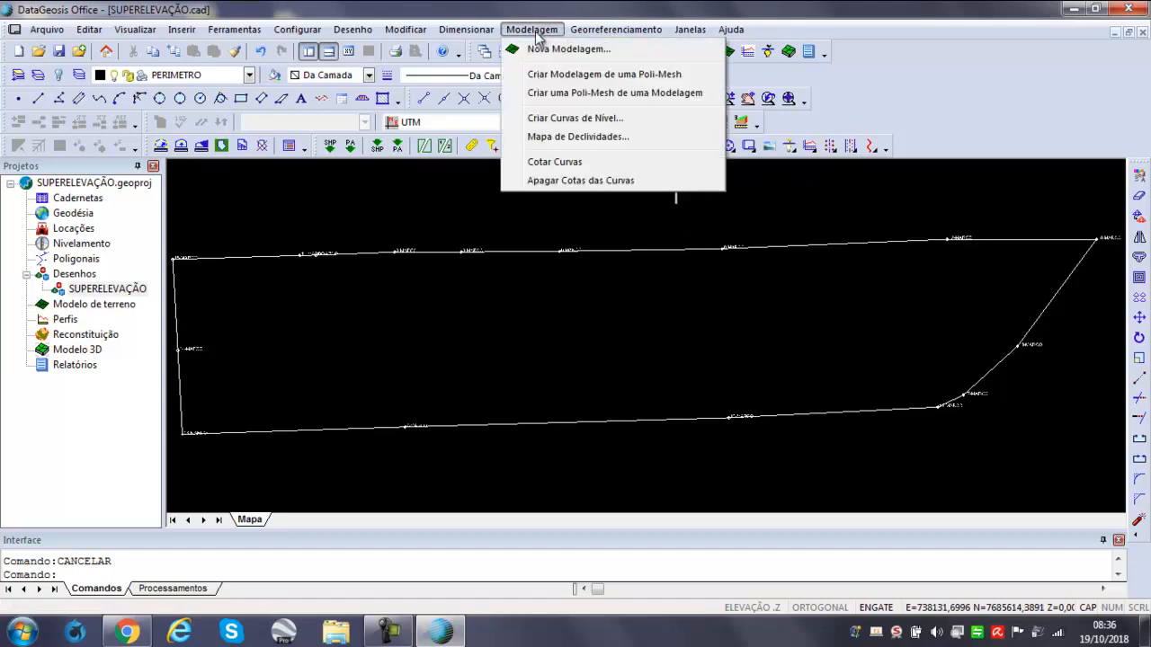
{"action": "left_click", "coordinate": [573, 52]}
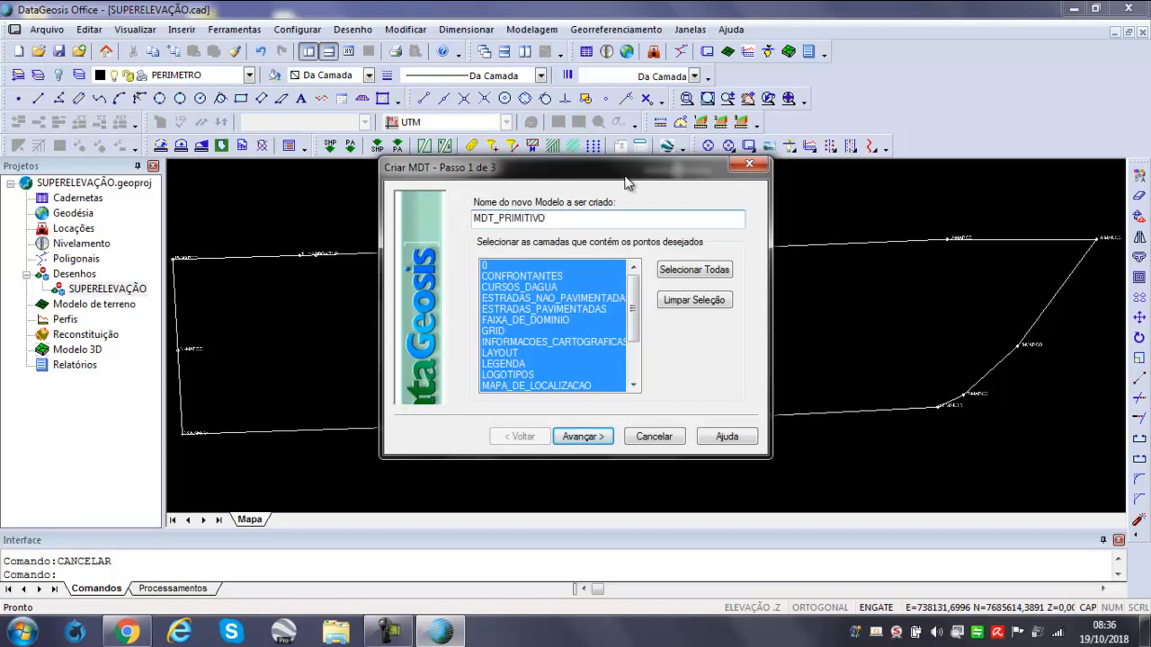
{"action": "left_click", "coordinate": [583, 437]}
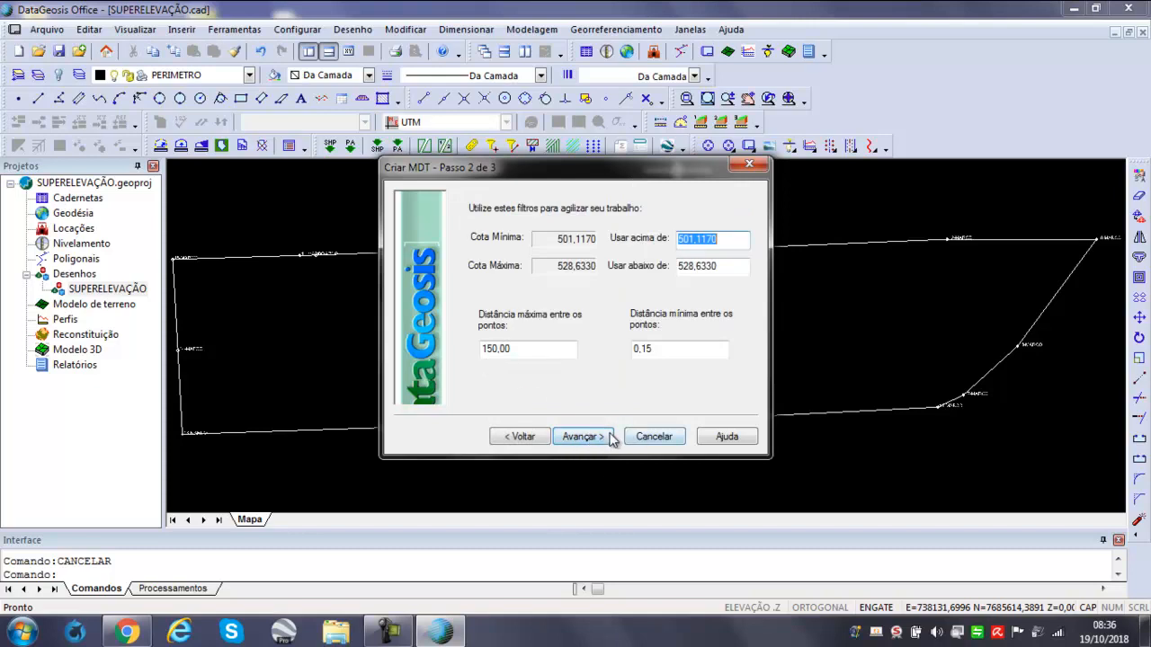
{"action": "left_click", "coordinate": [585, 437]}
{"action": "left_click", "coordinate": [653, 289]}
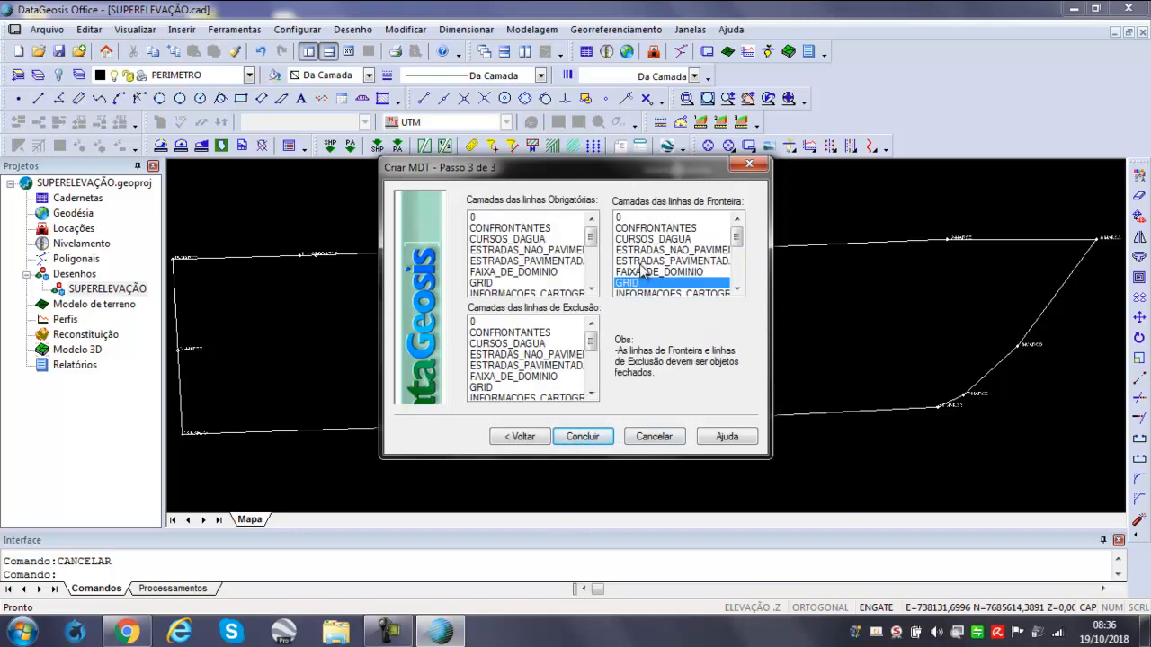
{"action": "scroll", "coordinate": [647, 245], "scroll_direction": "down", "scroll_amount": 3}
{"action": "key", "text": "Up"}
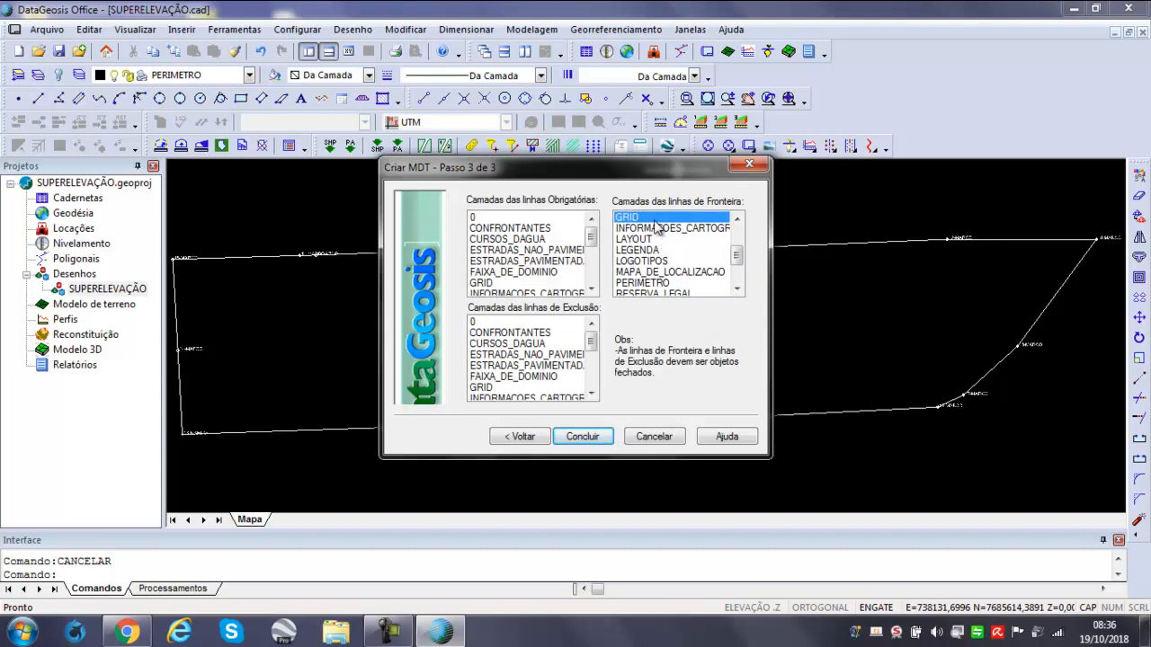
{"action": "scroll", "coordinate": [662, 239], "scroll_direction": "down", "scroll_amount": 2}
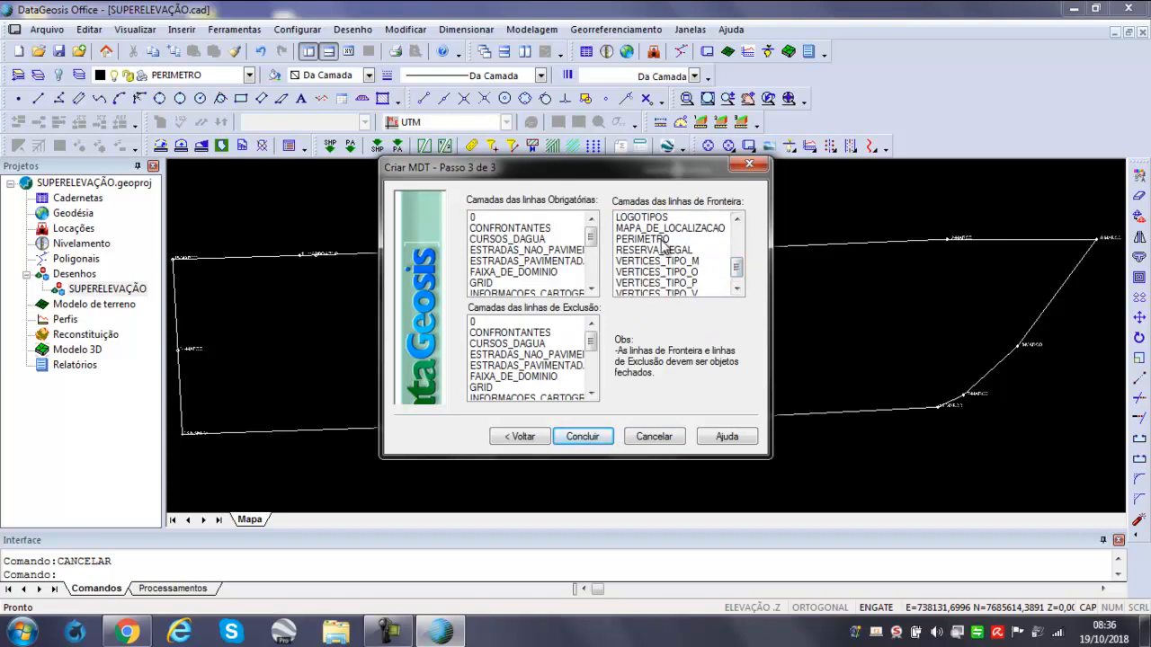
{"action": "left_click", "coordinate": [664, 241]}
{"action": "left_click", "coordinate": [584, 437]}
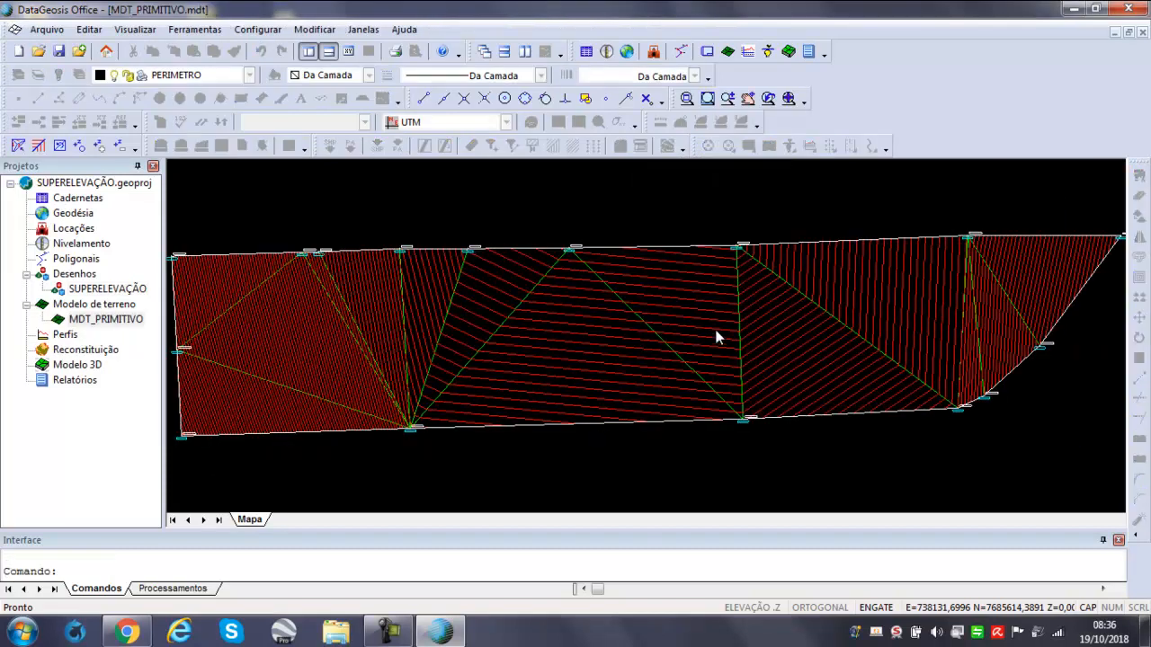
Set the spacing between contours of the terrain model to 1 in the modelling settings.
{"action": "scroll", "coordinate": [252, 310], "scroll_direction": "up", "scroll_amount": 1}
{"action": "scroll", "coordinate": [216, 288], "scroll_direction": "down", "scroll_amount": 3}
{"action": "scroll", "coordinate": [308, 304], "scroll_direction": "up", "scroll_amount": 1}
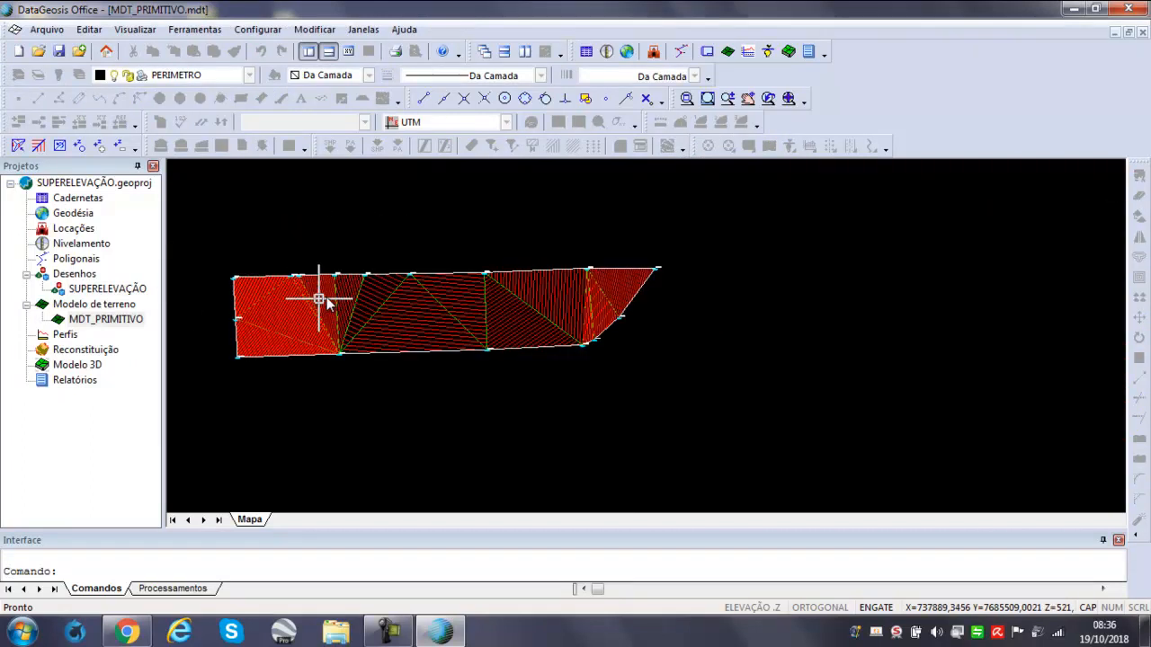
{"action": "scroll", "coordinate": [560, 296], "scroll_direction": "up", "scroll_amount": 1}
{"action": "scroll", "coordinate": [660, 275], "scroll_direction": "up", "scroll_amount": 1}
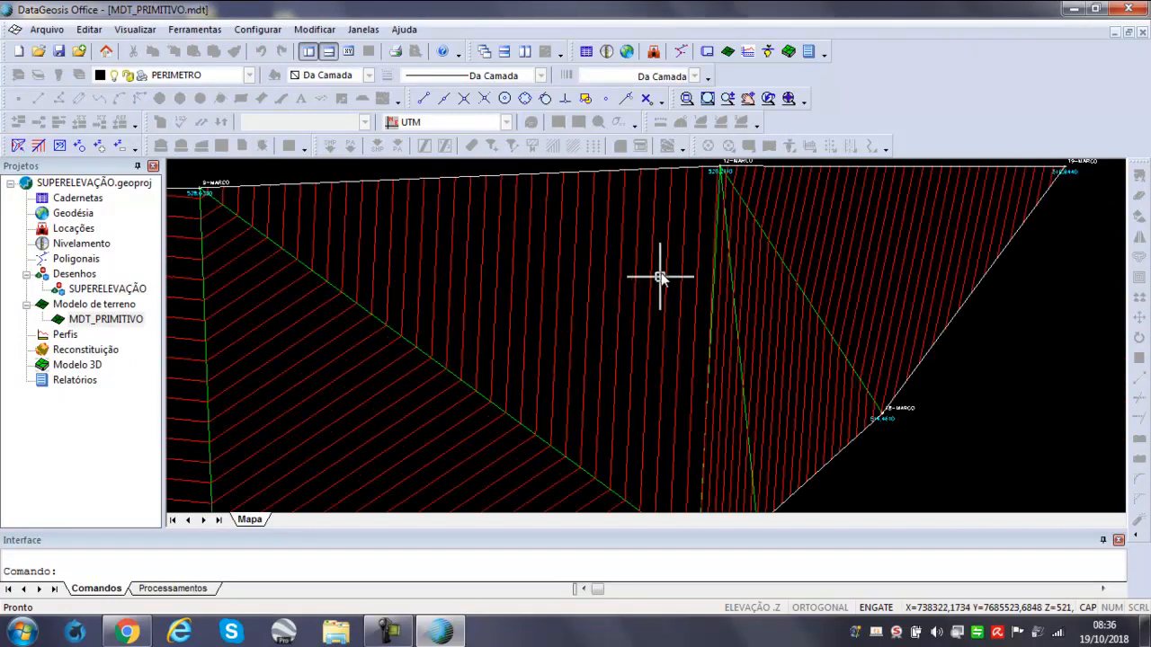
{"action": "left_click", "coordinate": [257, 31]}
{"action": "left_click", "coordinate": [289, 75]}
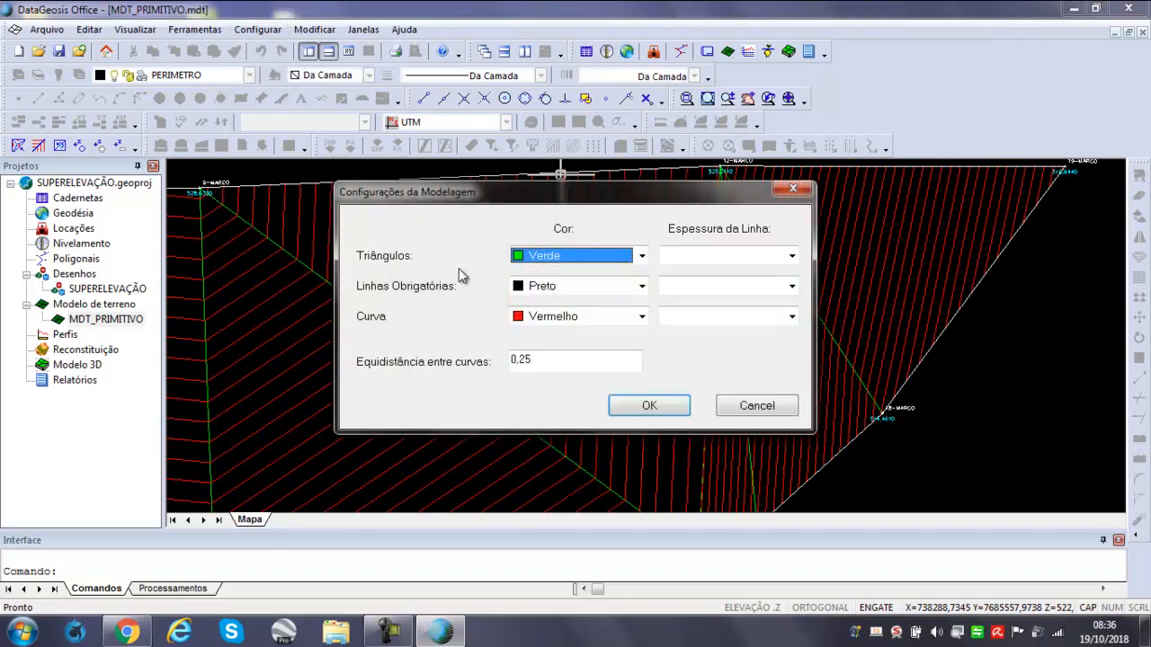
{"action": "left_click_drag", "start_coordinate": [552, 362], "coordinate": [481, 363]}
{"action": "type", "text": "1"}
{"action": "left_click", "coordinate": [676, 403]}
Check the contours across the terrain model and return to the SUPERELEVAÇÃO drawing.
{"action": "scroll", "coordinate": [1044, 324], "scroll_direction": "down", "scroll_amount": 2}
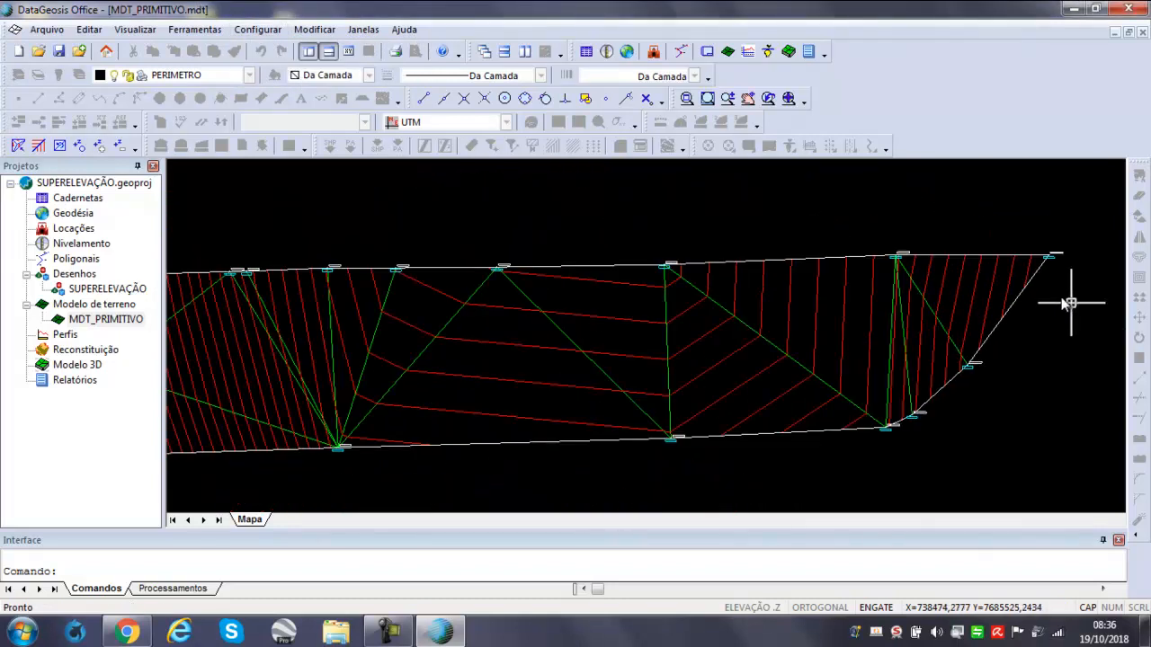
{"action": "scroll", "coordinate": [826, 294], "scroll_direction": "up", "scroll_amount": 2}
{"action": "scroll", "coordinate": [549, 298], "scroll_direction": "down", "scroll_amount": 1}
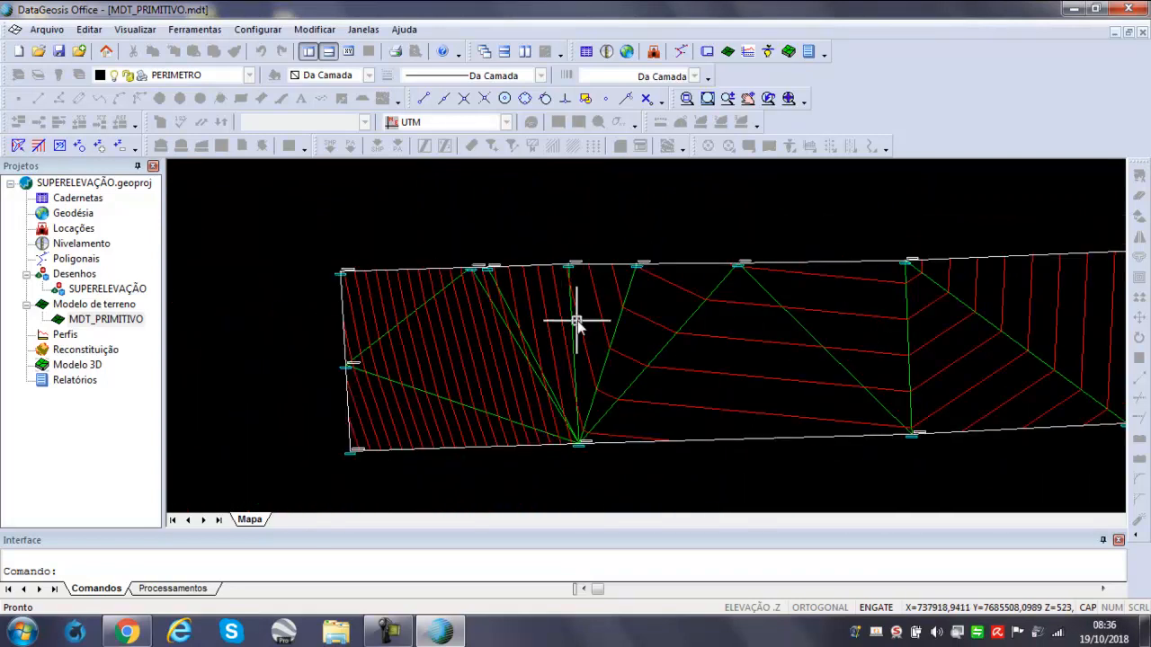
{"action": "scroll", "coordinate": [428, 306], "scroll_direction": "down", "scroll_amount": 1}
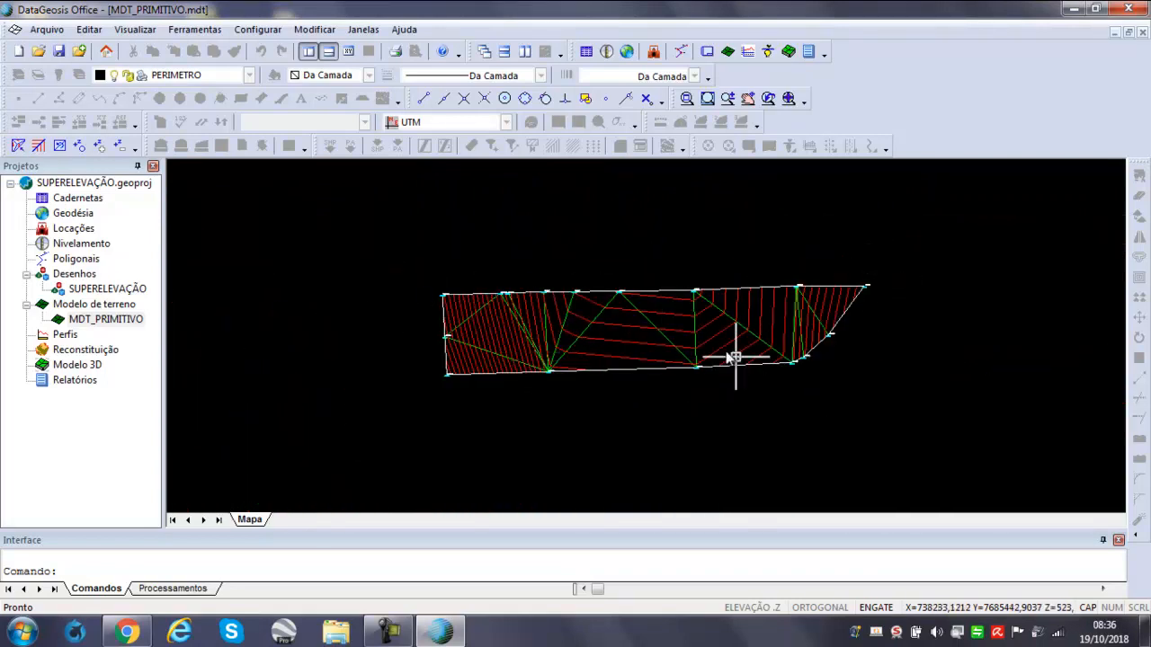
{"action": "double_click", "coordinate": [90, 288]}
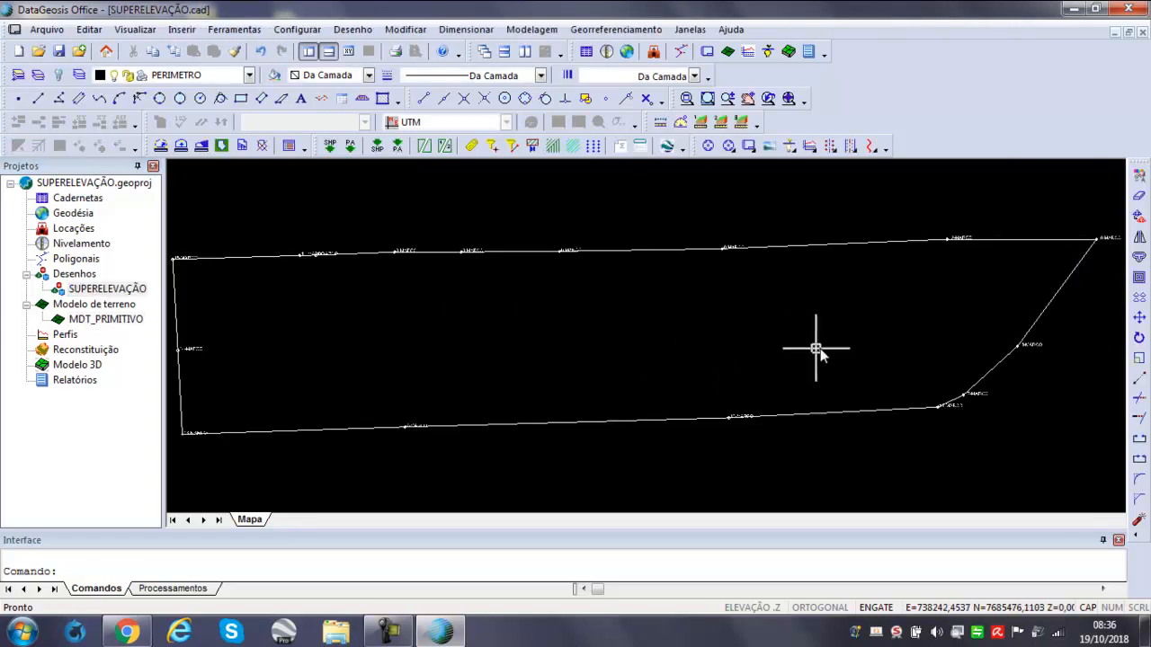
{"action": "scroll", "coordinate": [805, 349], "scroll_direction": "down", "scroll_amount": 2}
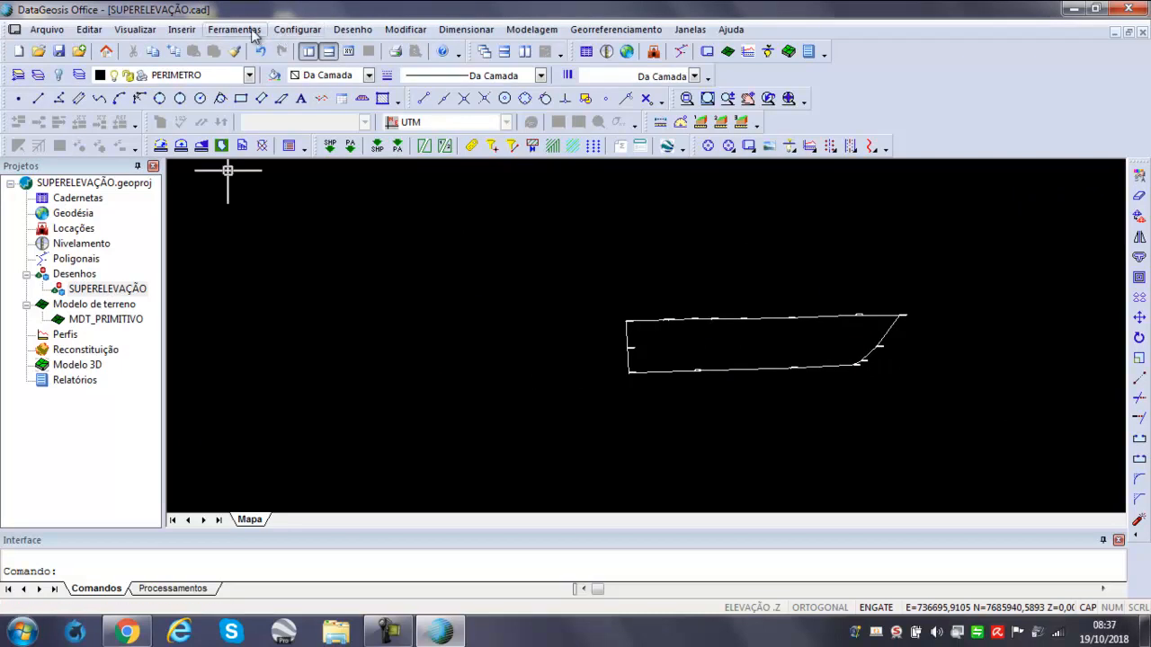
Draw a zigzag Traçado Geométrico from the eastern end of the southern perimeter line through three interior vertices to near the southwest corner.
{"action": "left_click", "coordinate": [362, 31]}
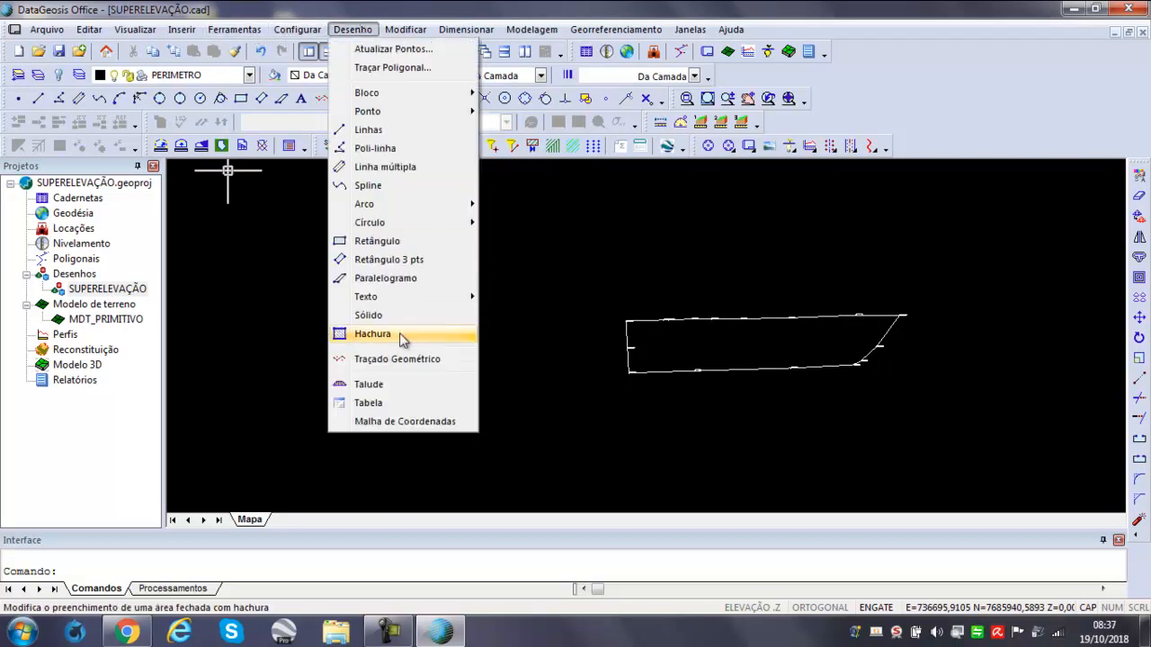
{"action": "left_click", "coordinate": [414, 360]}
{"action": "scroll", "coordinate": [674, 378], "scroll_direction": "up", "scroll_amount": 3}
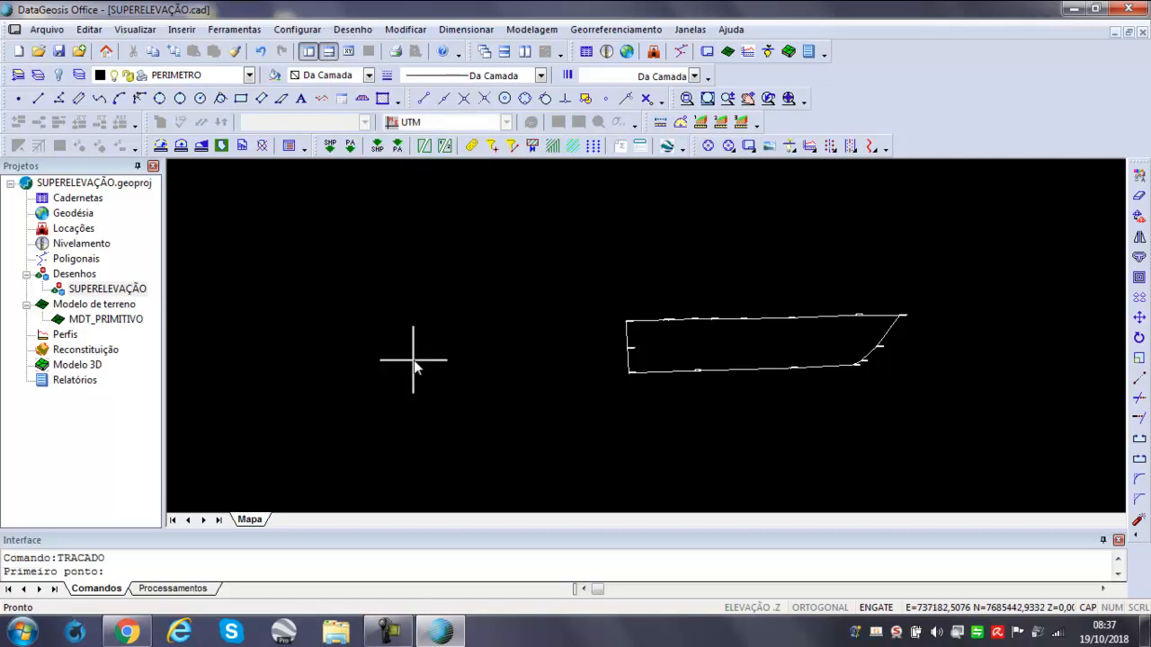
{"action": "scroll", "coordinate": [618, 330], "scroll_direction": "down", "scroll_amount": 6}
{"action": "scroll", "coordinate": [702, 335], "scroll_direction": "up", "scroll_amount": 4}
{"action": "scroll", "coordinate": [752, 340], "scroll_direction": "up", "scroll_amount": 3}
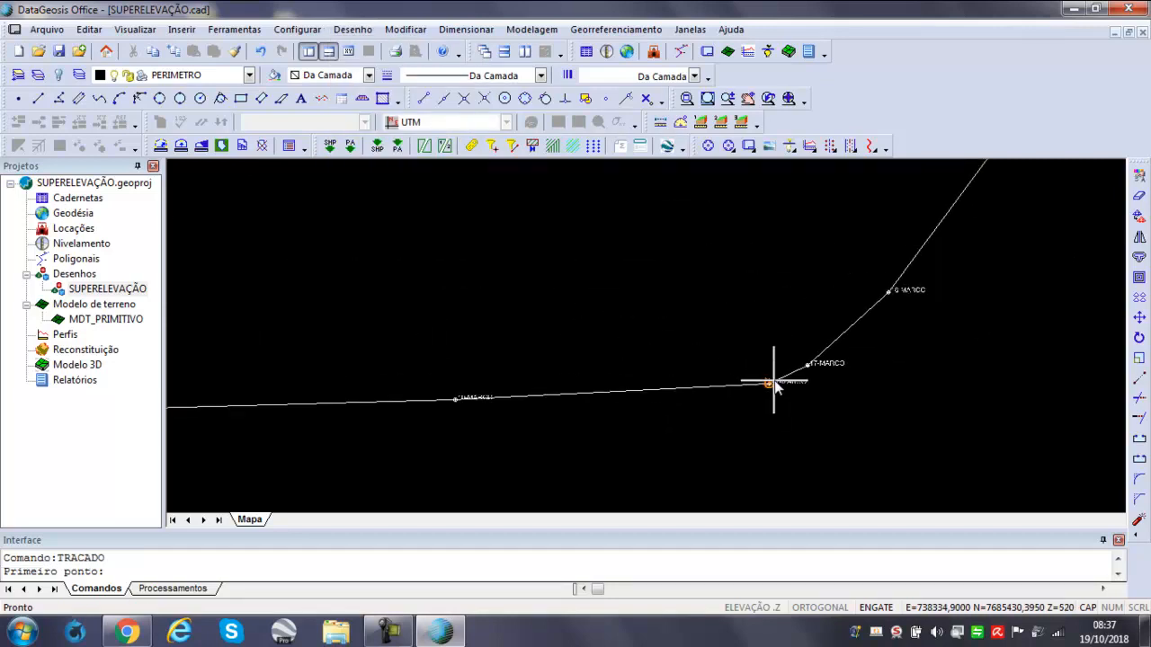
{"action": "left_click", "coordinate": [763, 381]}
{"action": "scroll", "coordinate": [719, 333], "scroll_direction": "down", "scroll_amount": 3}
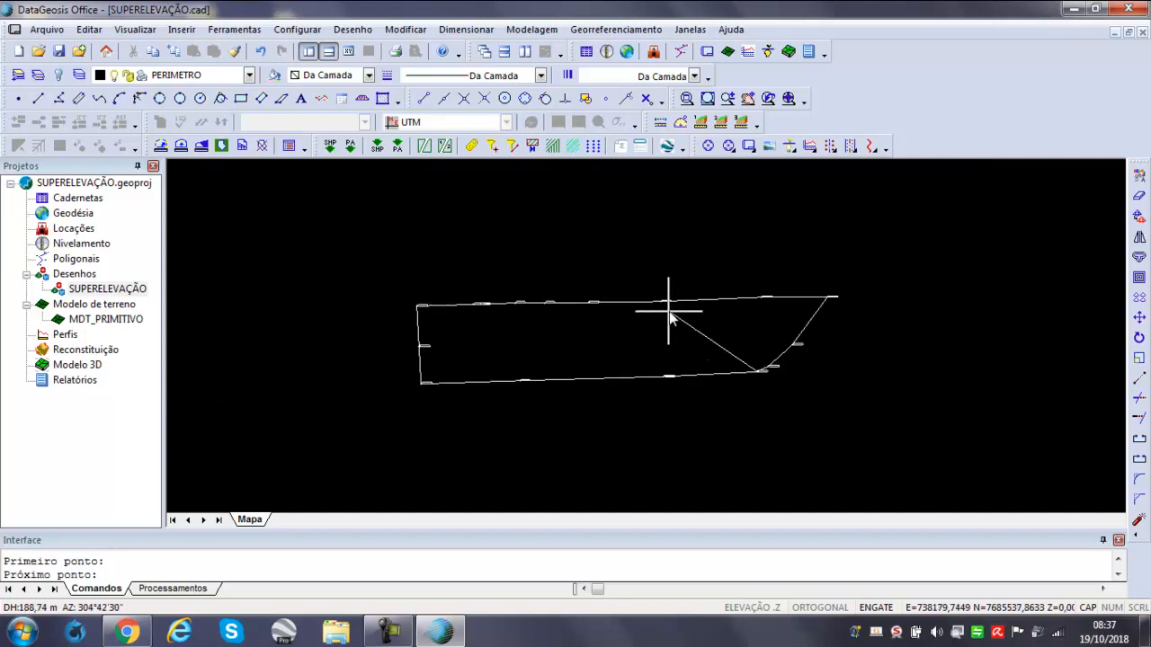
{"action": "left_click", "coordinate": [674, 330]}
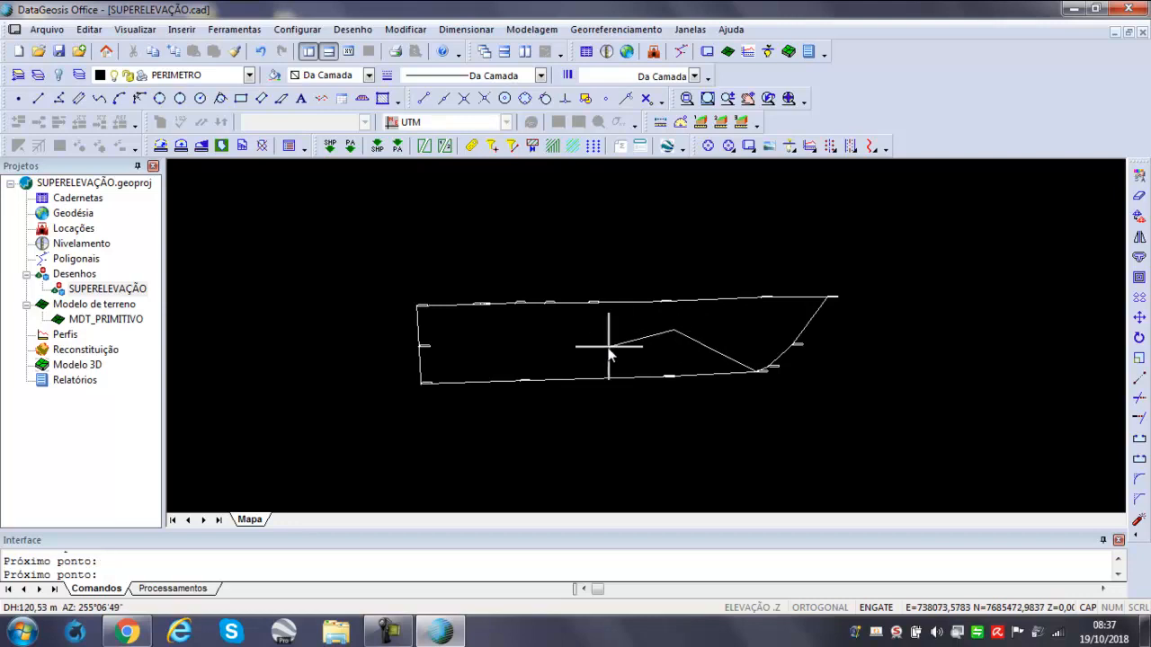
{"action": "left_click", "coordinate": [571, 365]}
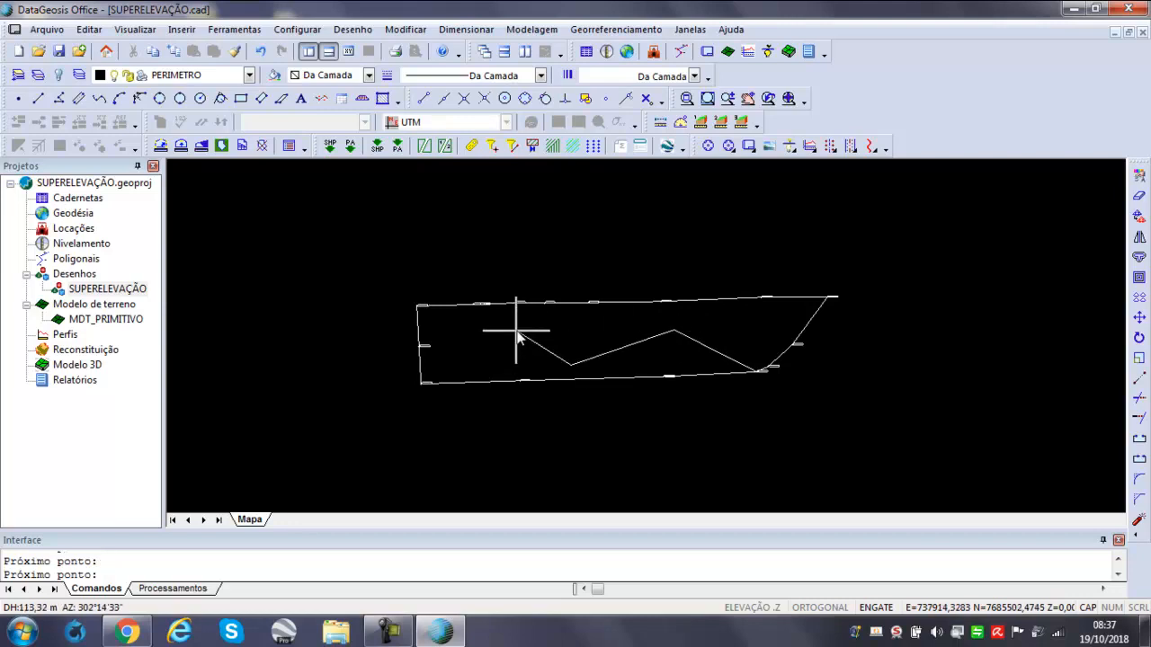
{"action": "left_click", "coordinate": [505, 325]}
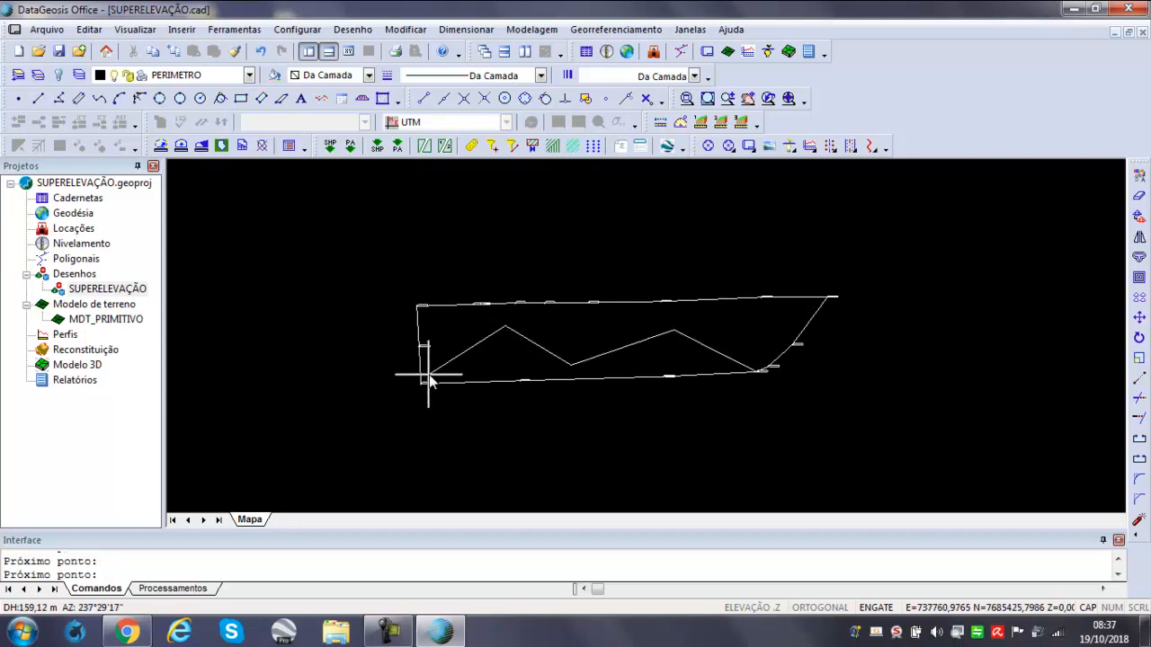
{"action": "left_click", "coordinate": [428, 374]}
{"action": "right_click", "coordinate": [480, 331]}
{"action": "key", "text": "Escape"}
Open the geometric alignment for editing and select its western peak vertex, PIH 3.
{"action": "scroll", "coordinate": [663, 333], "scroll_direction": "up", "scroll_amount": 3}
{"action": "scroll", "coordinate": [642, 329], "scroll_direction": "down", "scroll_amount": 3}
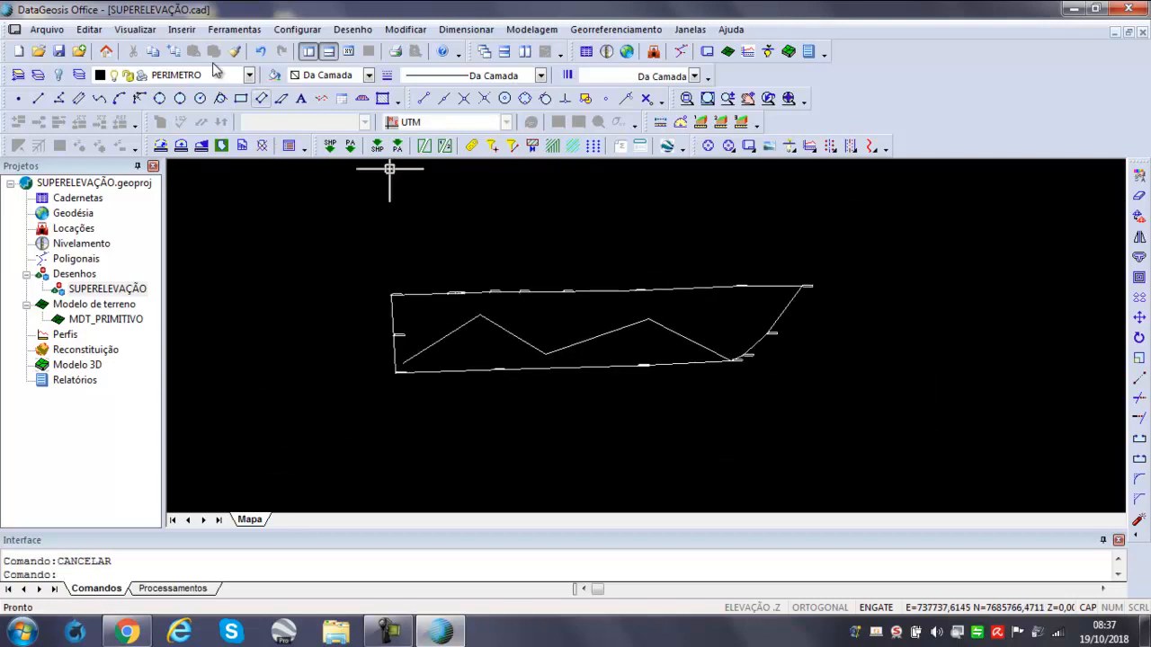
{"action": "left_click", "coordinate": [241, 31]}
{"action": "left_click", "coordinate": [241, 31]}
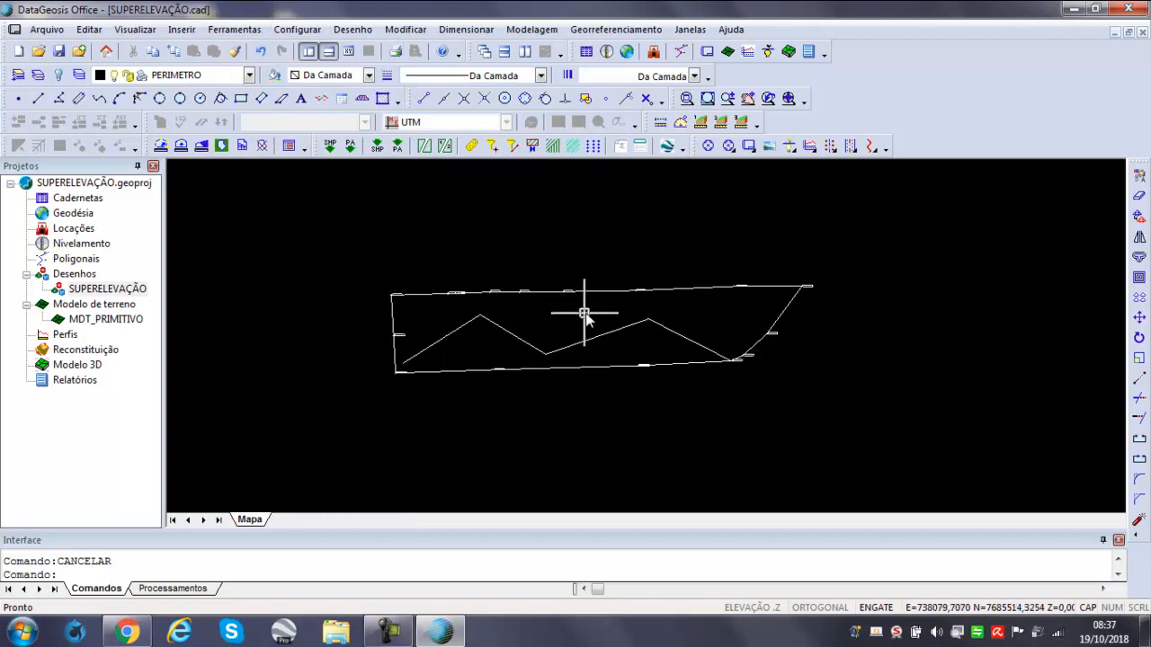
{"action": "left_click", "coordinate": [649, 319]}
{"action": "left_click", "coordinate": [481, 315]}
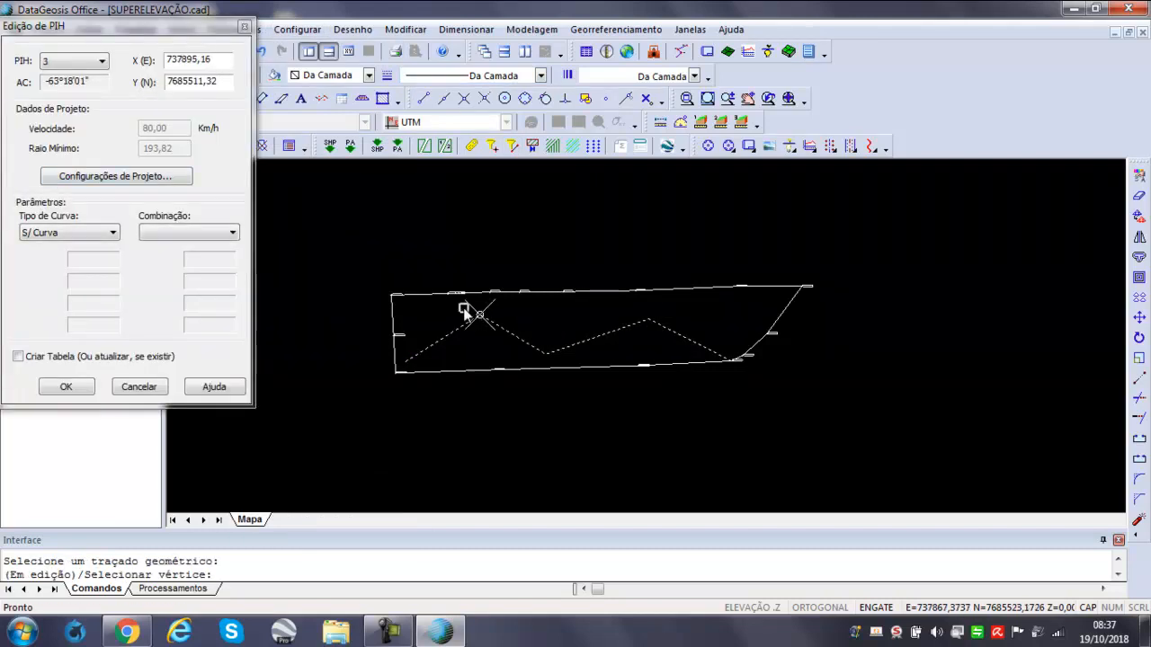
Set the maximum superelevation to 12 % in the project settings of the alignment.
{"action": "left_click", "coordinate": [131, 180]}
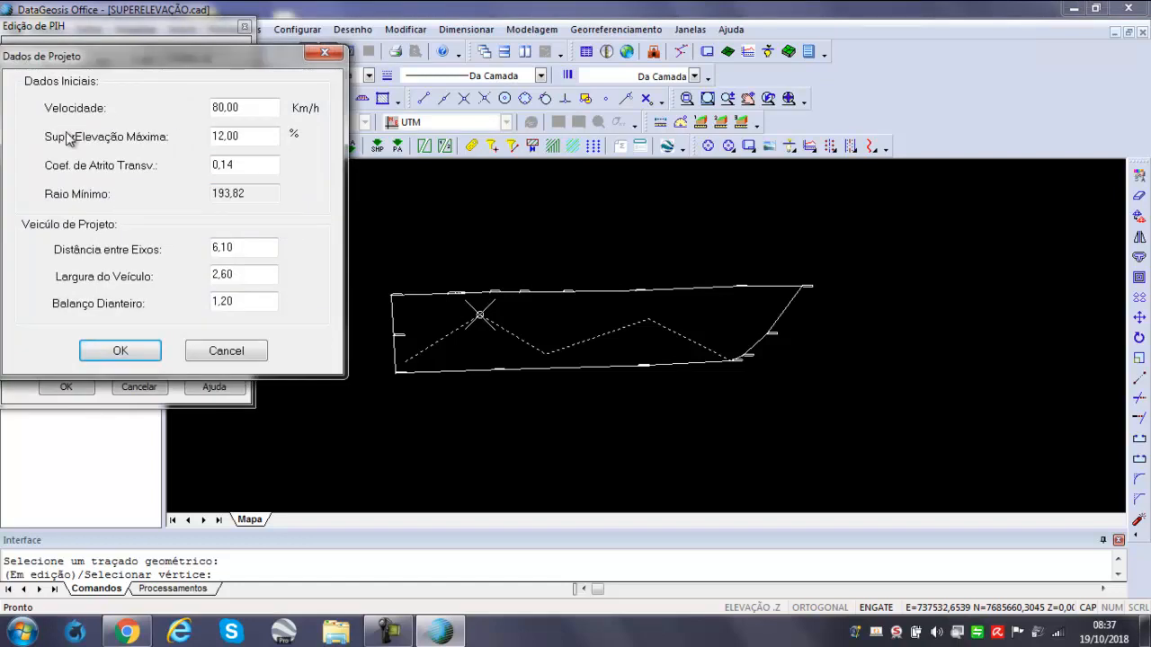
{"action": "left_click_drag", "start_coordinate": [248, 137], "coordinate": [205, 139]}
{"action": "left_click_drag", "start_coordinate": [276, 59], "coordinate": [366, 55]}
{"action": "type", "text": "10"}
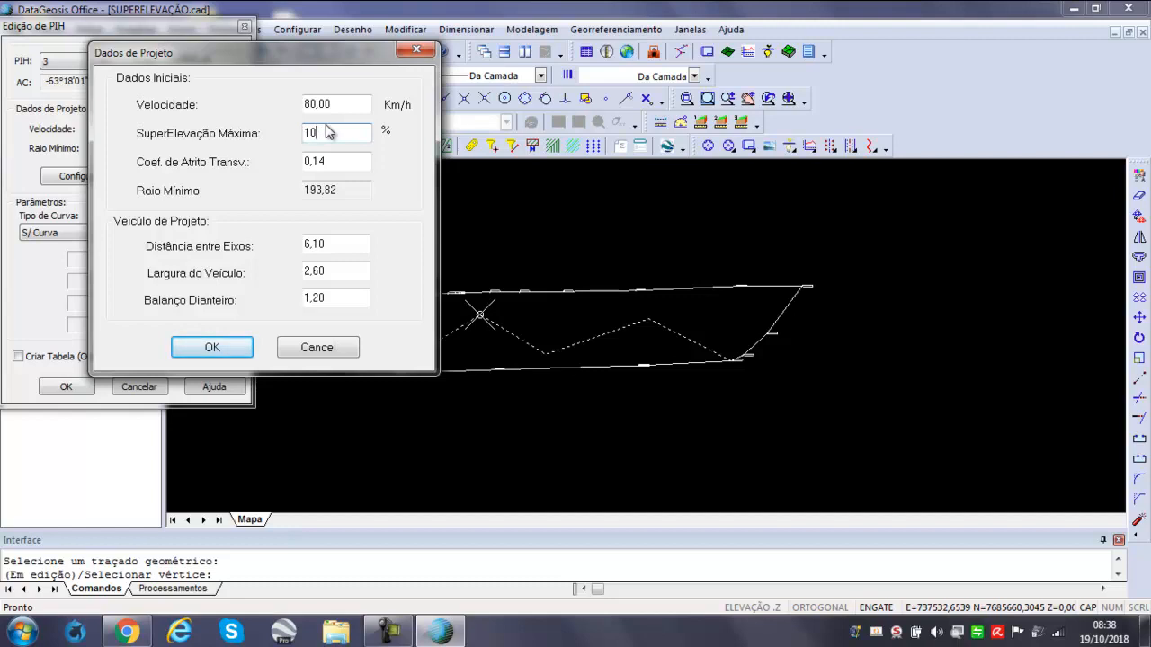
{"action": "type", "text": "12"}
{"action": "left_click", "coordinate": [213, 350]}
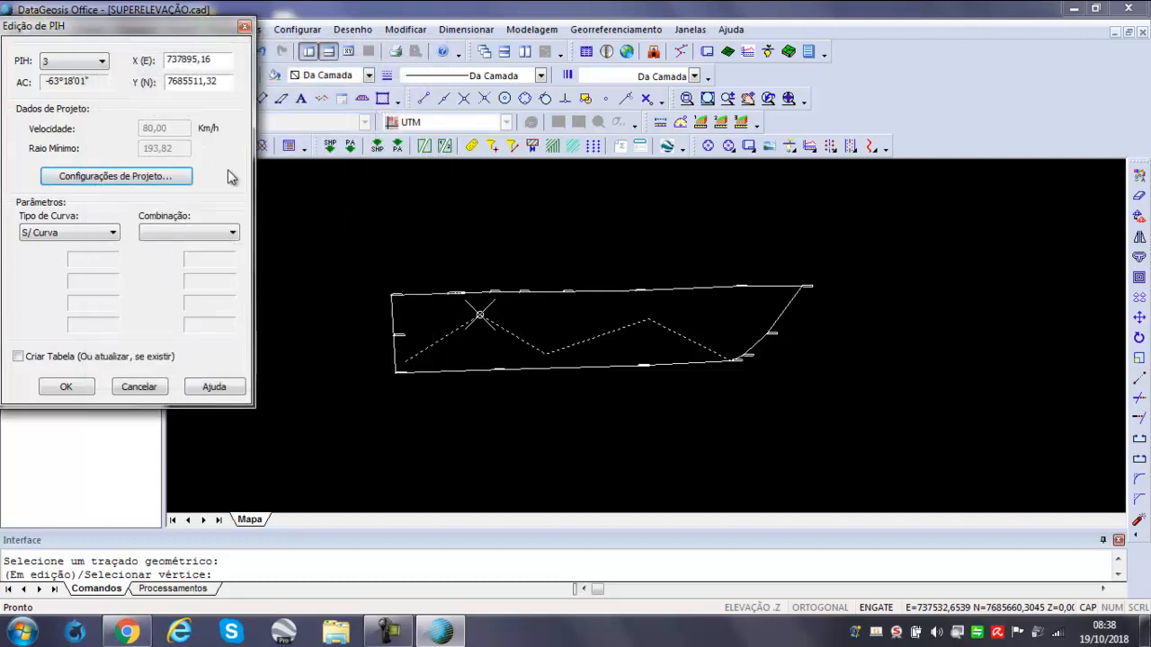
Give PIH 3 a Transição curve with a length (L) of 40 and a radius of 200.
{"action": "left_click", "coordinate": [77, 236]}
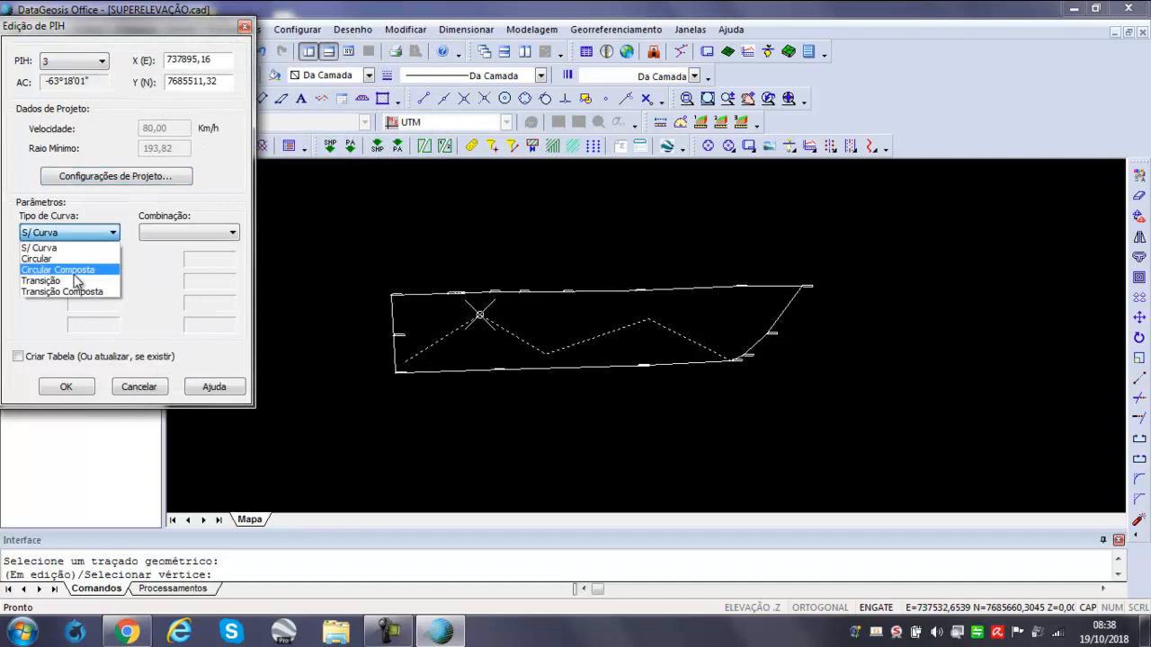
{"action": "left_click", "coordinate": [68, 279]}
{"action": "double_click", "coordinate": [99, 259]}
{"action": "type", "text": "40"}
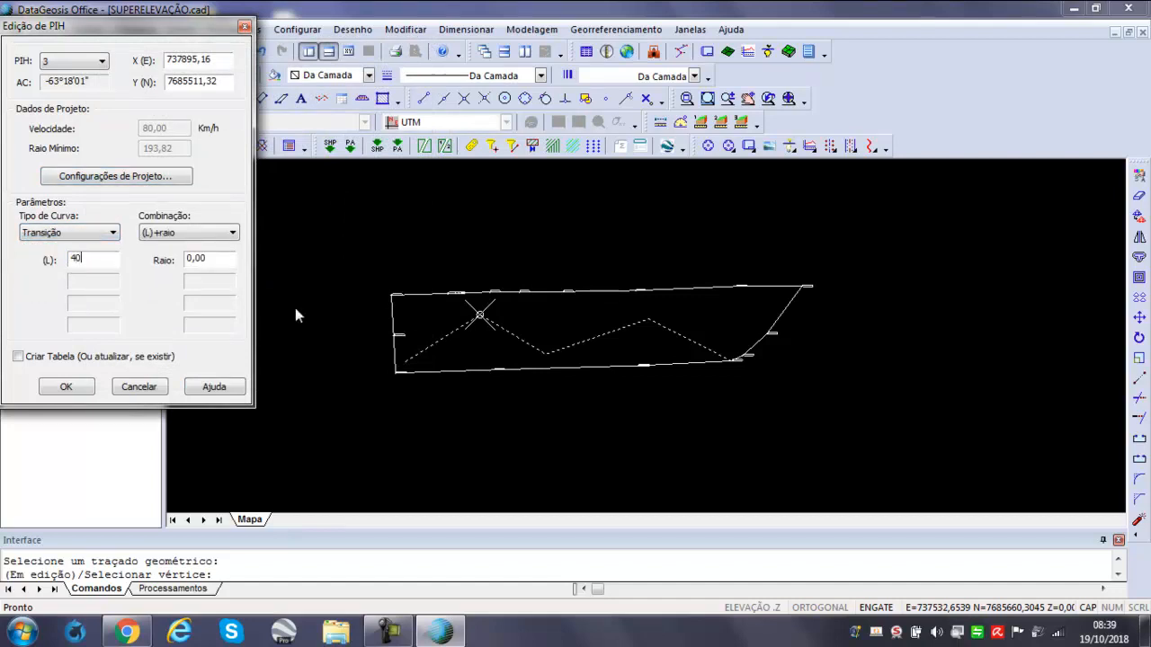
{"action": "key", "text": "Tab"}
{"action": "type", "text": "200"}
{"action": "key", "text": "Tab"}
{"action": "scroll", "coordinate": [553, 358], "scroll_direction": "up", "scroll_amount": 2}
{"action": "scroll", "coordinate": [555, 358], "scroll_direction": "up", "scroll_amount": 2}
{"action": "scroll", "coordinate": [763, 358], "scroll_direction": "down", "scroll_amount": 2}
{"action": "scroll", "coordinate": [663, 310], "scroll_direction": "up", "scroll_amount": 1}
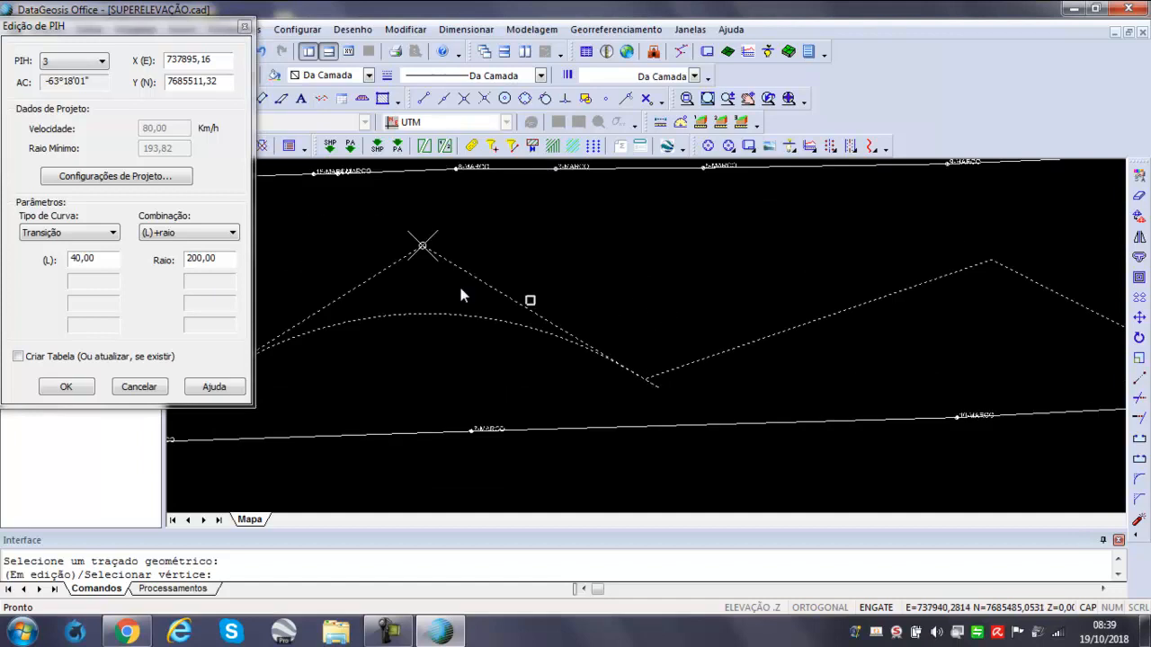
{"action": "scroll", "coordinate": [729, 367], "scroll_direction": "down", "scroll_amount": 2}
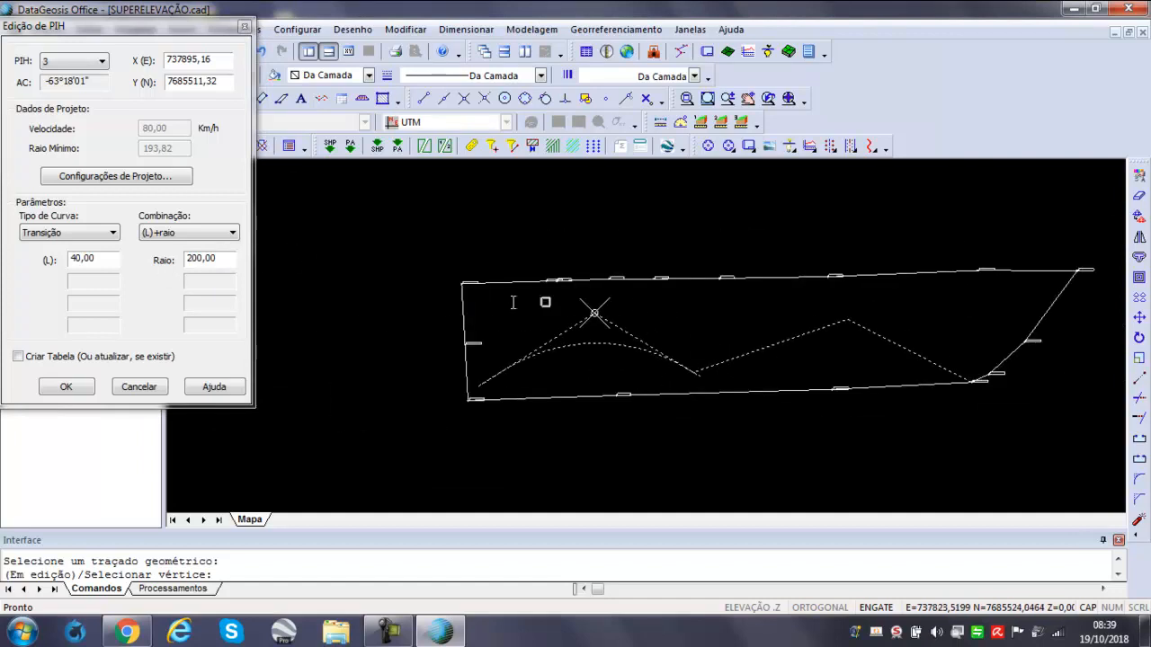
Set the radius of the transition curve at PIH 3 to 195.
{"action": "left_click_drag", "start_coordinate": [227, 264], "coordinate": [169, 265]}
{"action": "type", "text": "1"}
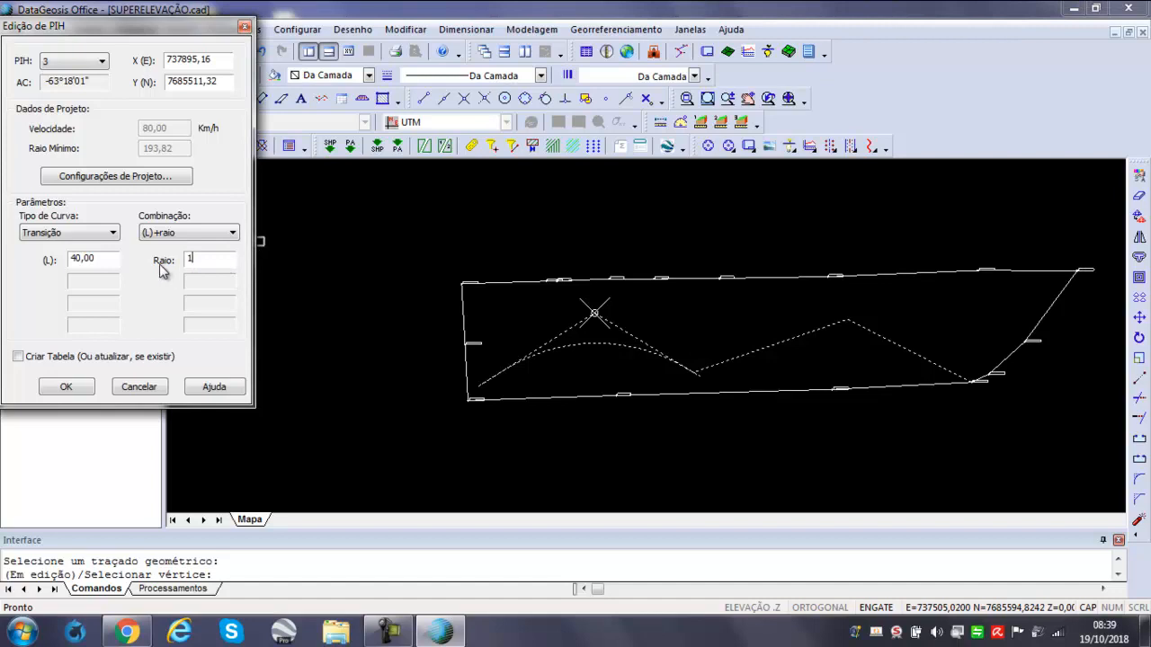
{"action": "type", "text": "95"}
{"action": "left_click", "coordinate": [829, 375]}
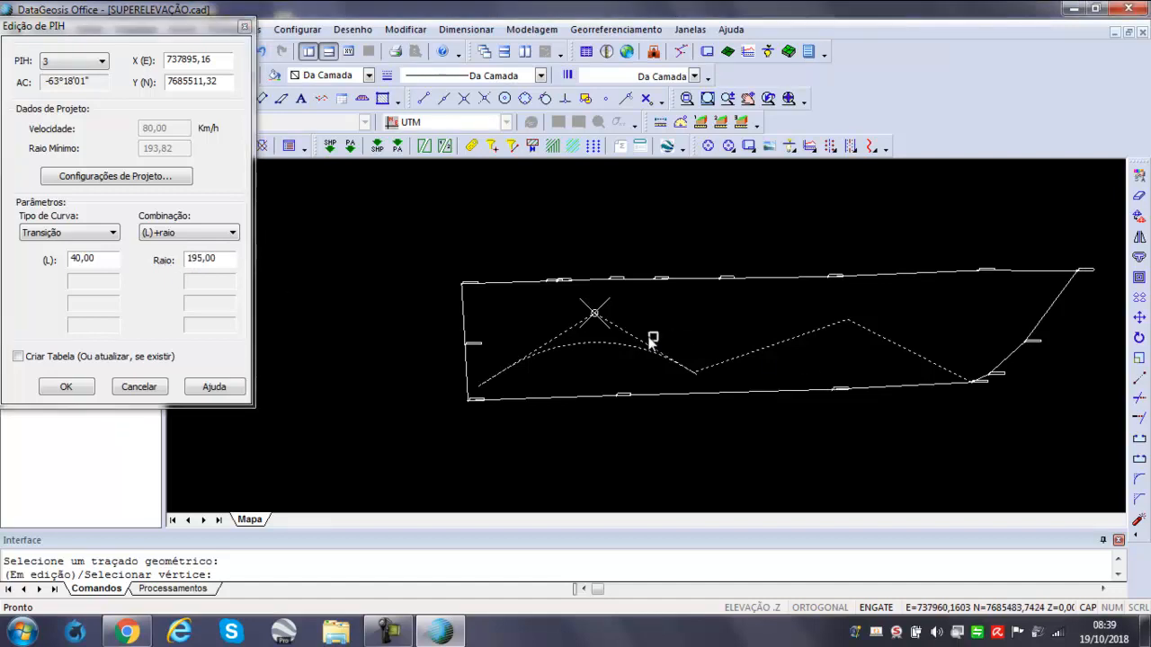
{"action": "left_click_drag", "start_coordinate": [220, 259], "coordinate": [178, 260]}
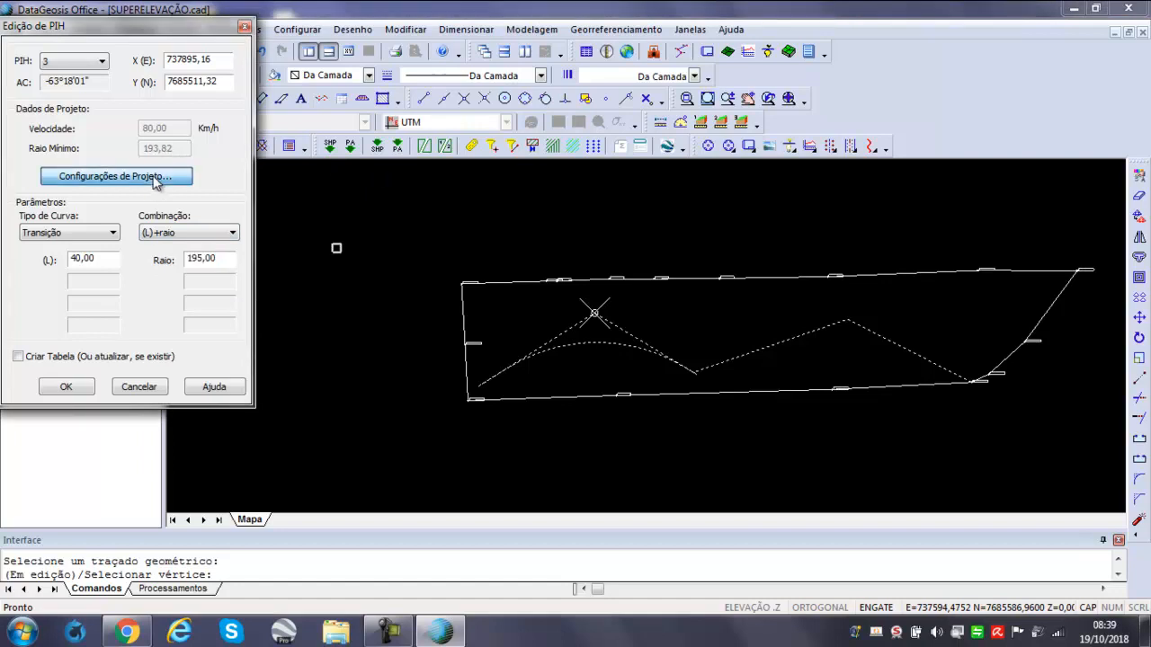
Set the design speed (Velocidade) to 50 km/h in the project settings of the alignment.
{"action": "left_click", "coordinate": [157, 178]}
{"action": "left_click_drag", "start_coordinate": [272, 113], "coordinate": [139, 114]}
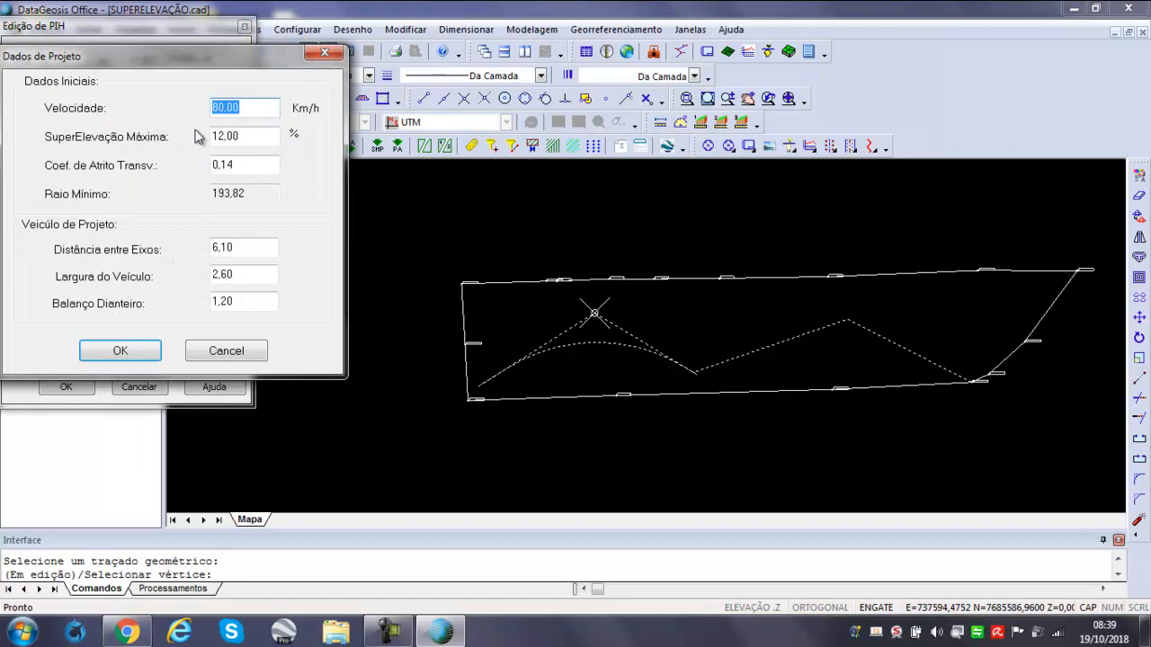
{"action": "type", "text": "50"}
{"action": "left_click", "coordinate": [121, 350]}
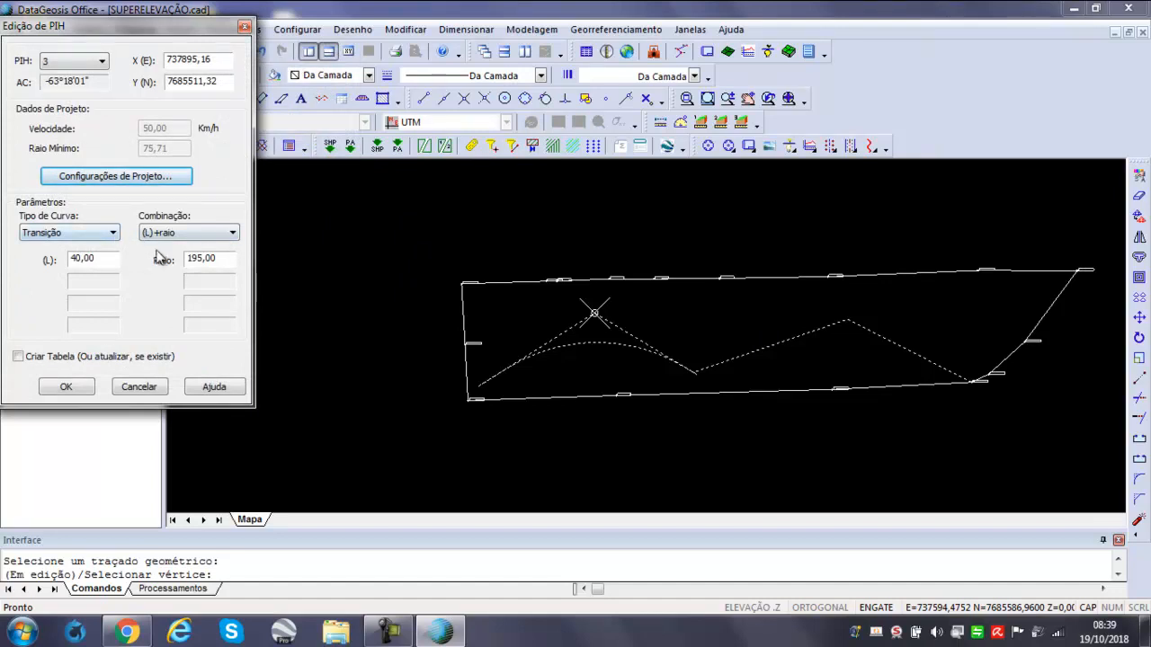
Set the radius of the transition curve at PIH 3 to 100.
{"action": "double_click", "coordinate": [224, 260]}
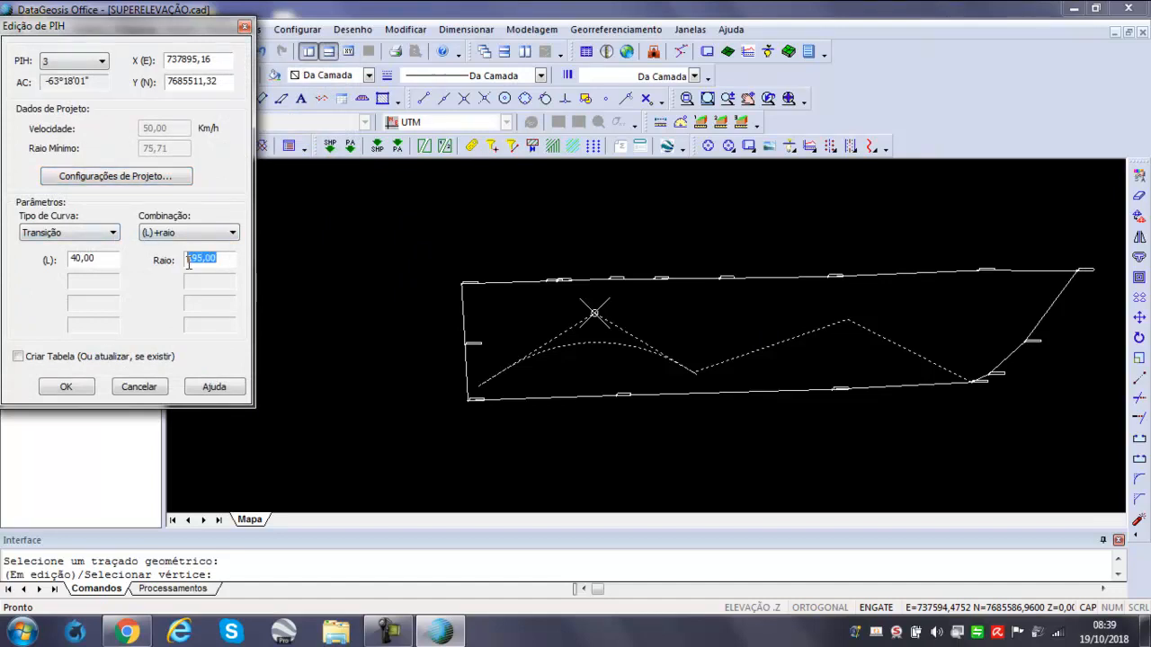
{"action": "type", "text": "100"}
{"action": "left_click", "coordinate": [740, 356]}
{"action": "scroll", "coordinate": [653, 331], "scroll_direction": "up", "scroll_amount": 3}
{"action": "scroll", "coordinate": [653, 332], "scroll_direction": "down", "scroll_amount": 3}
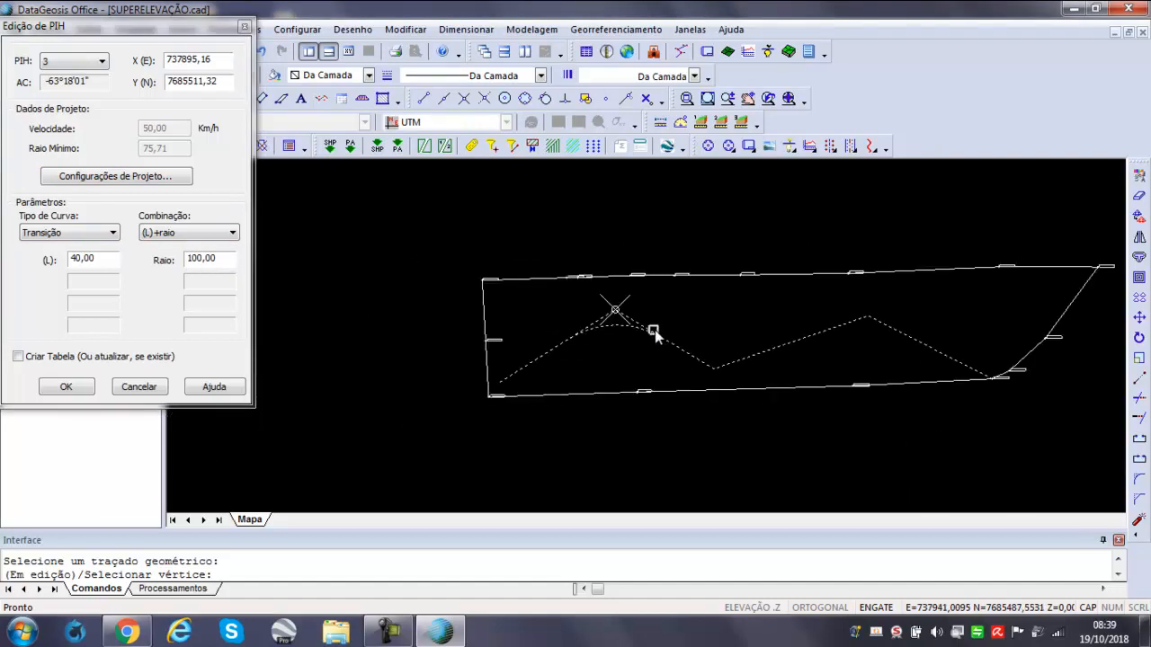
{"action": "scroll", "coordinate": [619, 323], "scroll_direction": "up", "scroll_amount": 2}
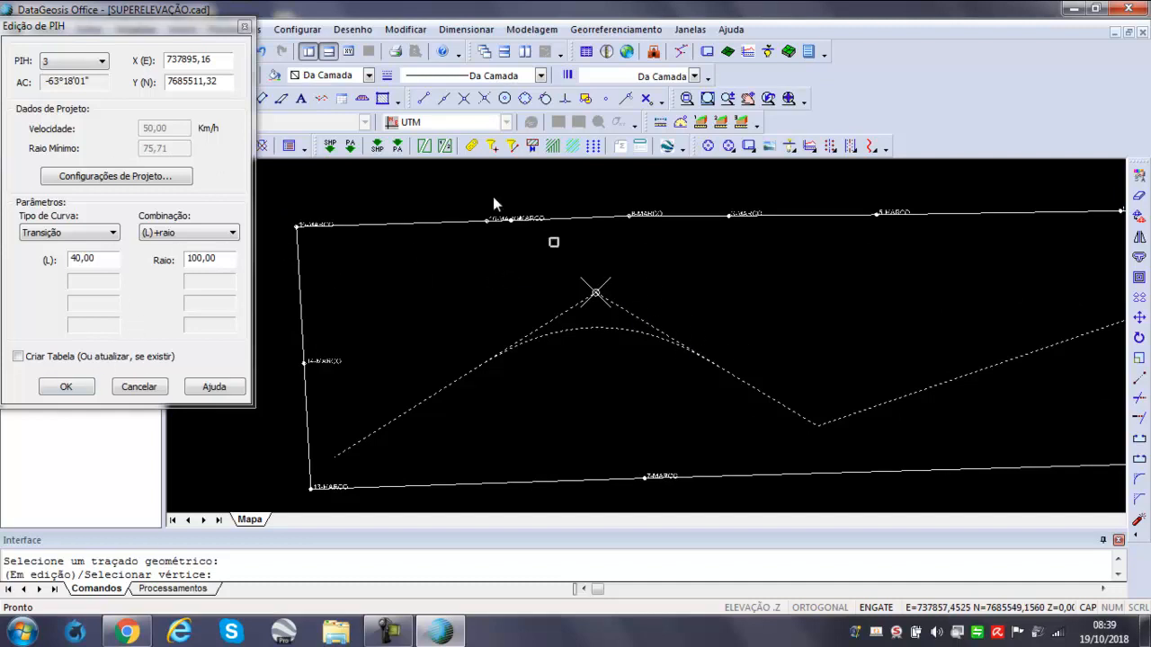
Give the middle low vertex, PIH 2, a Transição curve with a length (L) of 30 and a radius of 100.
{"action": "left_click", "coordinate": [857, 410]}
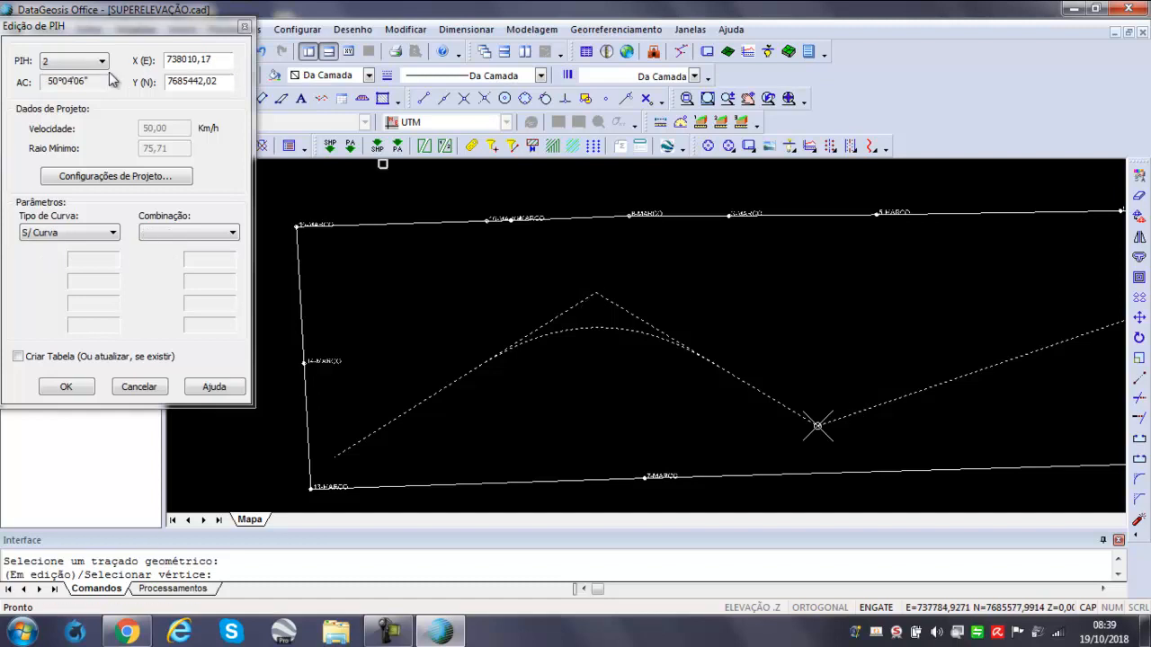
{"action": "left_click", "coordinate": [95, 233]}
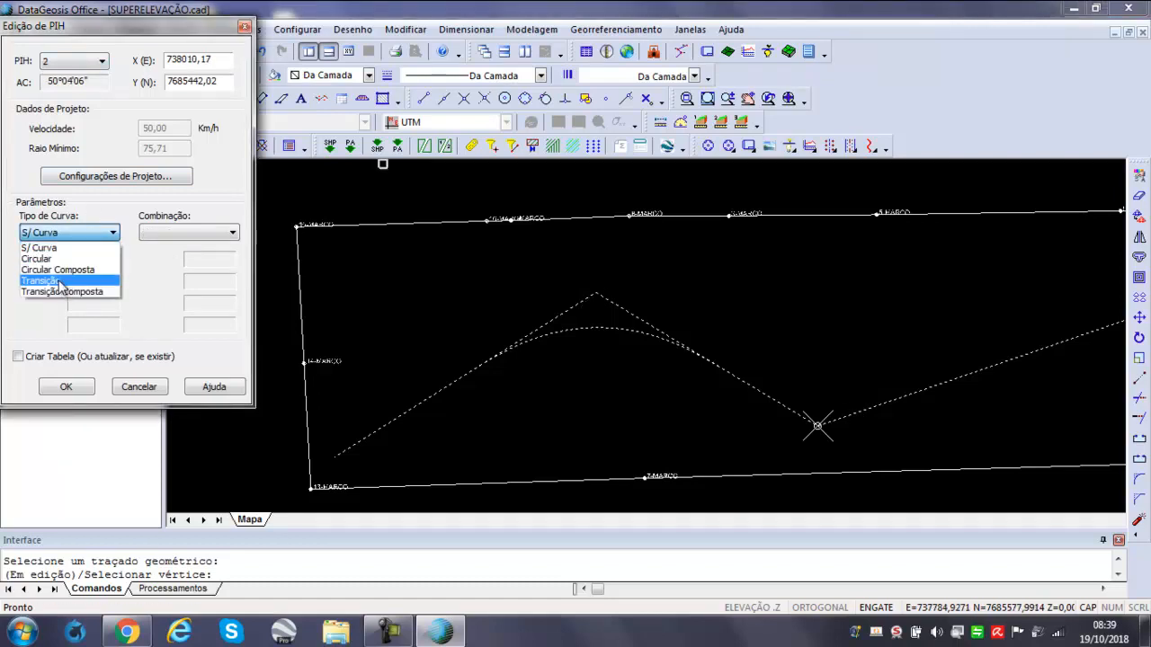
{"action": "left_click", "coordinate": [59, 282]}
{"action": "left_click_drag", "start_coordinate": [99, 259], "coordinate": [56, 258]}
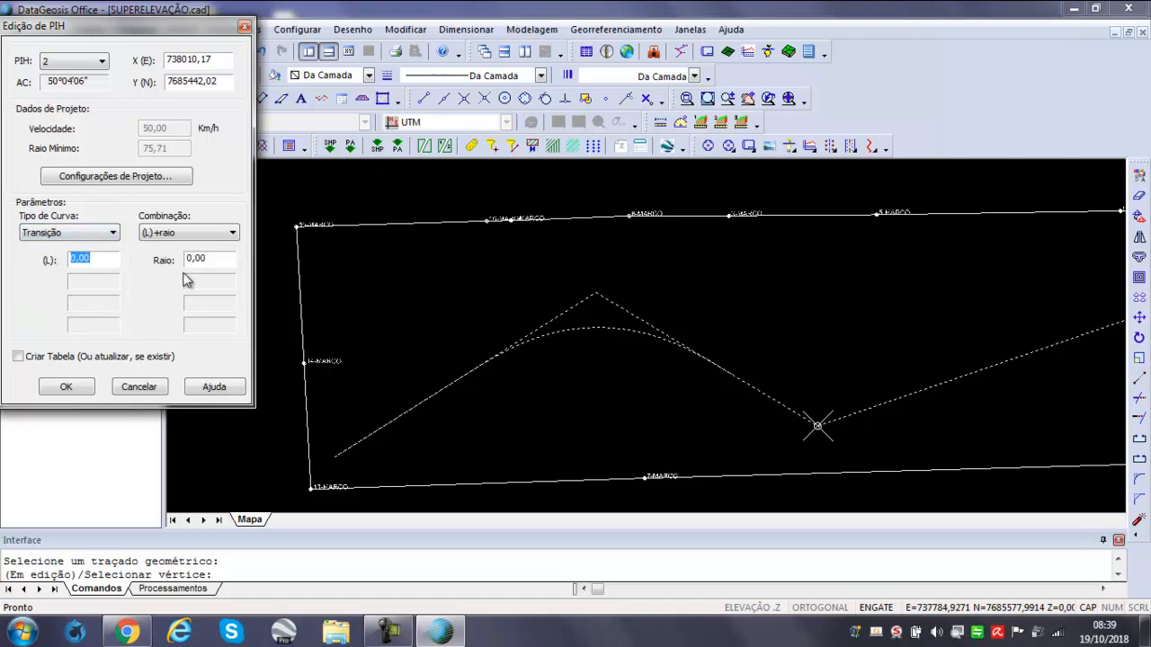
{"action": "type", "text": "30"}
{"action": "left_click_drag", "start_coordinate": [229, 259], "coordinate": [163, 261]}
{"action": "type", "text": "100"}
{"action": "key", "text": "Tab"}
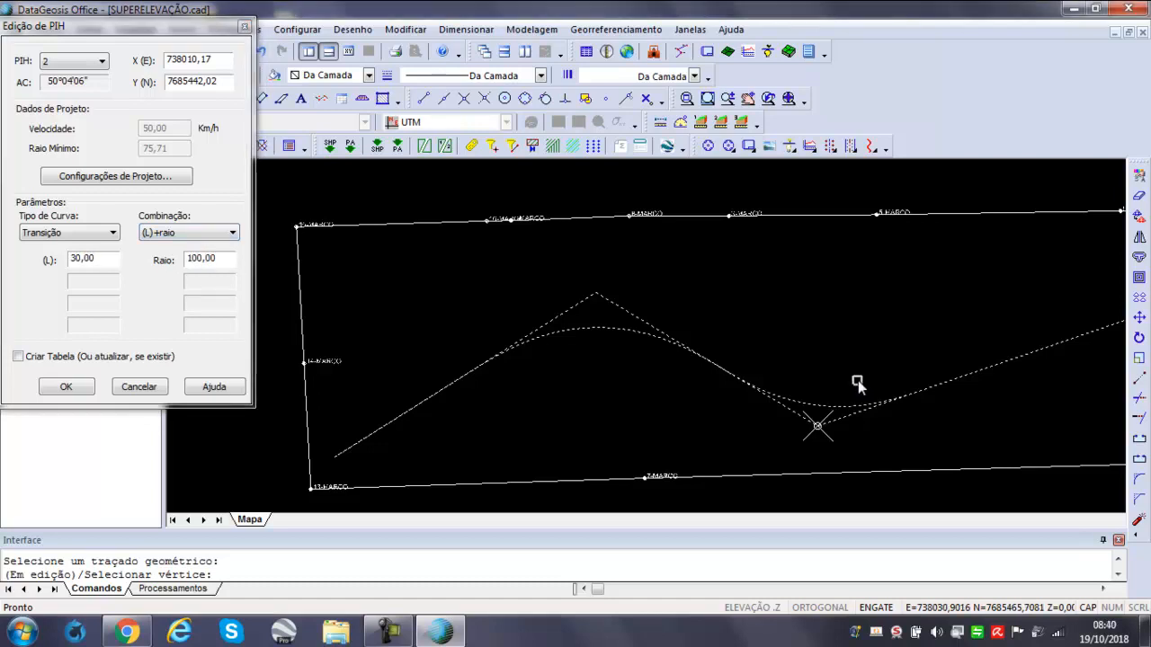
Set the radius of the transition curve at PIH 2 to 80.
{"action": "scroll", "coordinate": [726, 327], "scroll_direction": "up", "scroll_amount": 6}
{"action": "scroll", "coordinate": [797, 412], "scroll_direction": "down", "scroll_amount": 1}
{"action": "scroll", "coordinate": [636, 321], "scroll_direction": "down", "scroll_amount": 3}
{"action": "scroll", "coordinate": [713, 382], "scroll_direction": "up", "scroll_amount": 3}
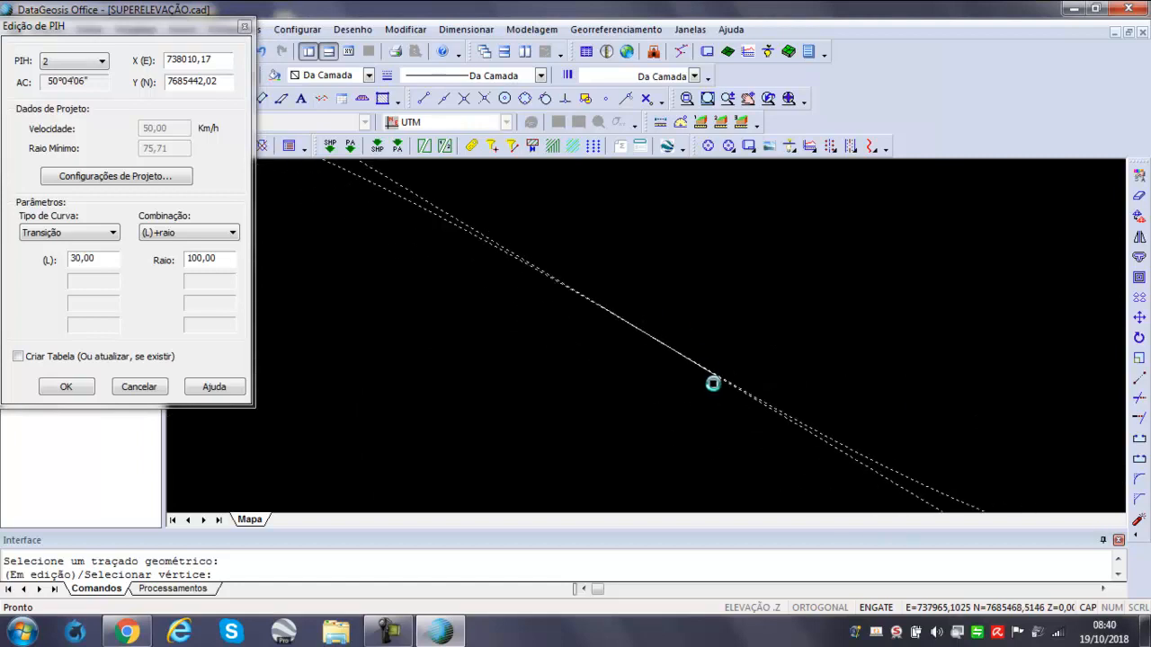
{"action": "double_click", "coordinate": [189, 259]}
{"action": "type", "text": "80,00"}
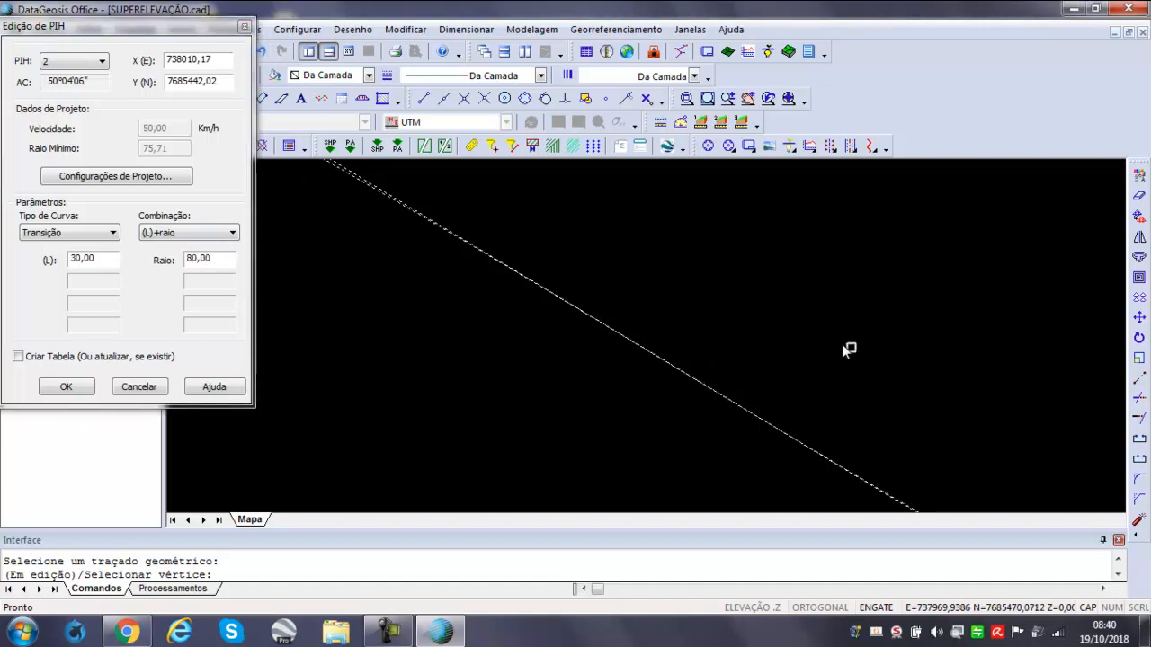
{"action": "scroll", "coordinate": [760, 309], "scroll_direction": "down", "scroll_amount": 3}
{"action": "scroll", "coordinate": [857, 306], "scroll_direction": "down", "scroll_amount": 3}
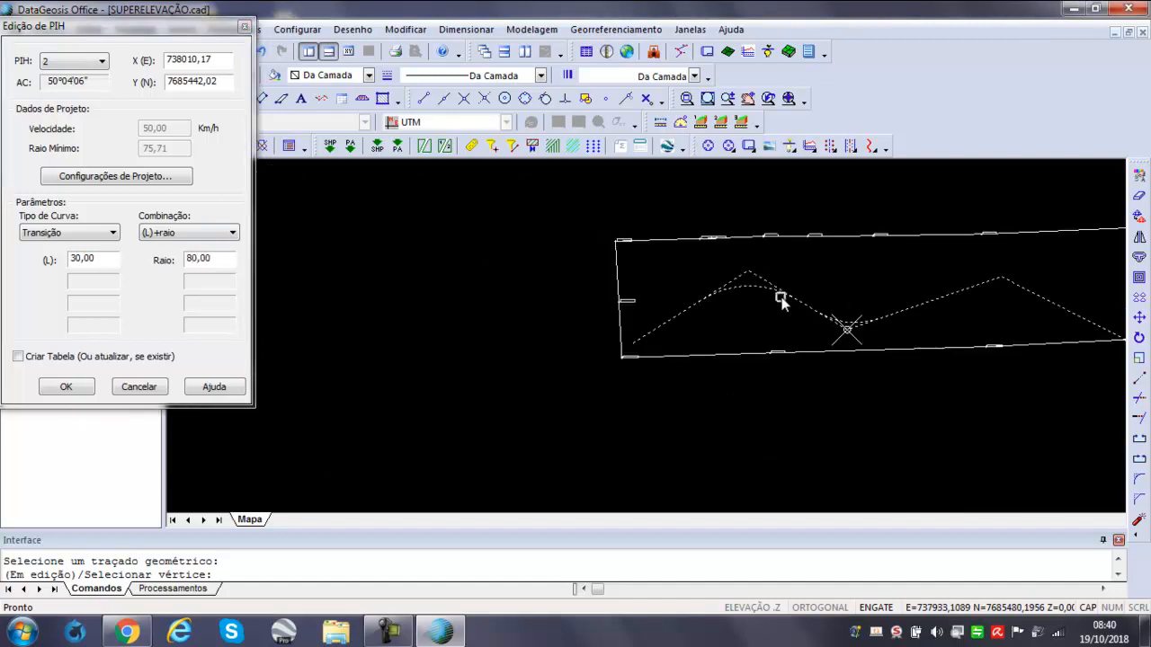
Give the eastern peak vertex, PIH 1, a Circular curve with a radius of 200.
{"action": "left_click", "coordinate": [998, 281]}
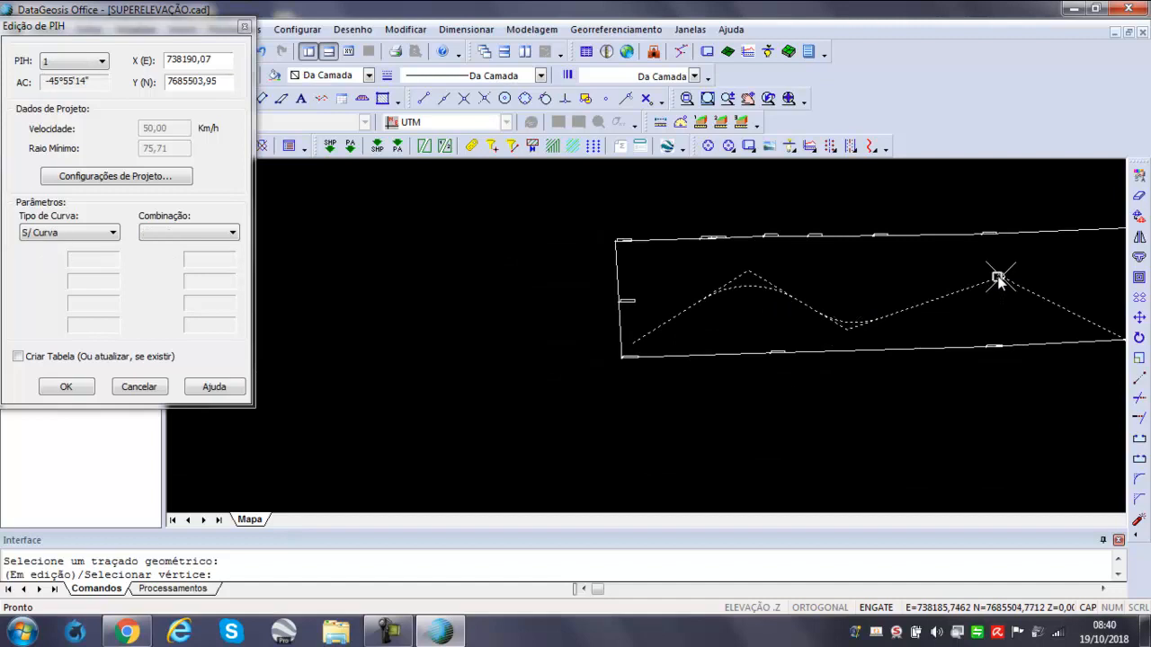
{"action": "left_click", "coordinate": [86, 232]}
{"action": "left_click", "coordinate": [40, 259]}
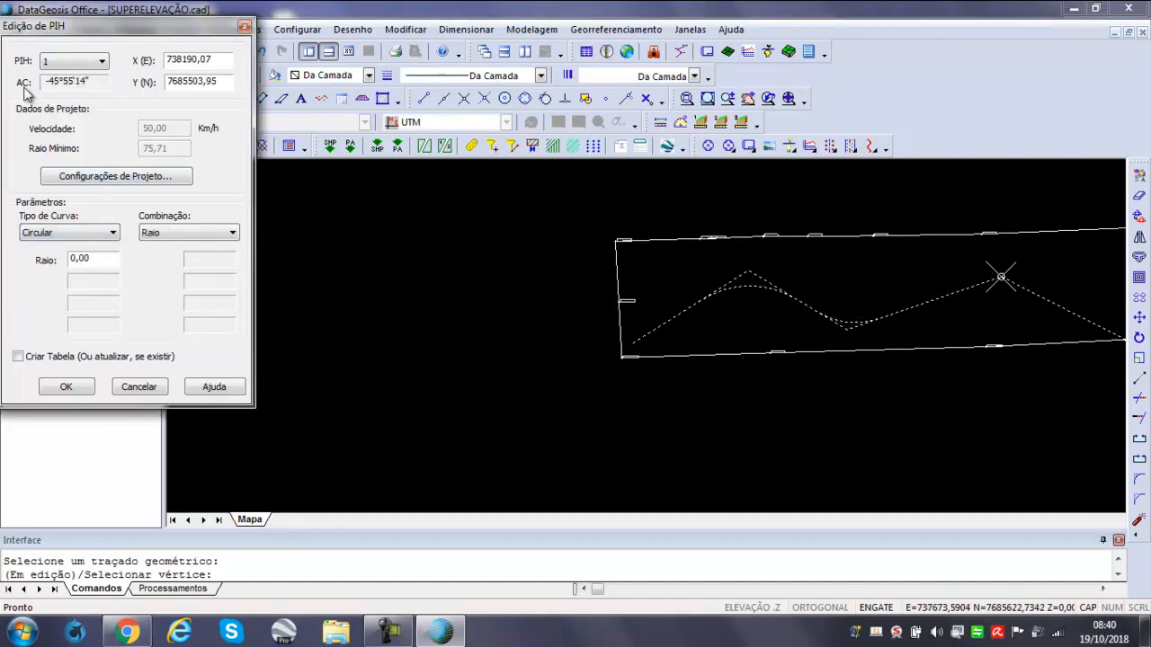
{"action": "double_click", "coordinate": [96, 264]}
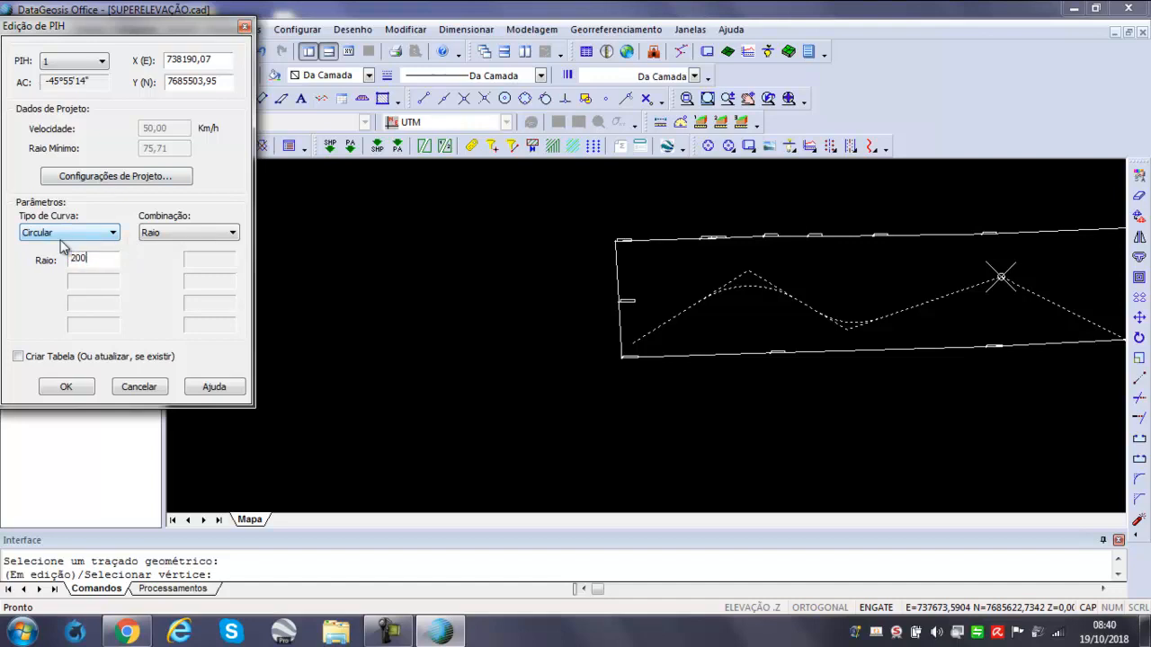
{"action": "left_click", "coordinate": [936, 299]}
{"action": "scroll", "coordinate": [938, 293], "scroll_direction": "up", "scroll_amount": 3}
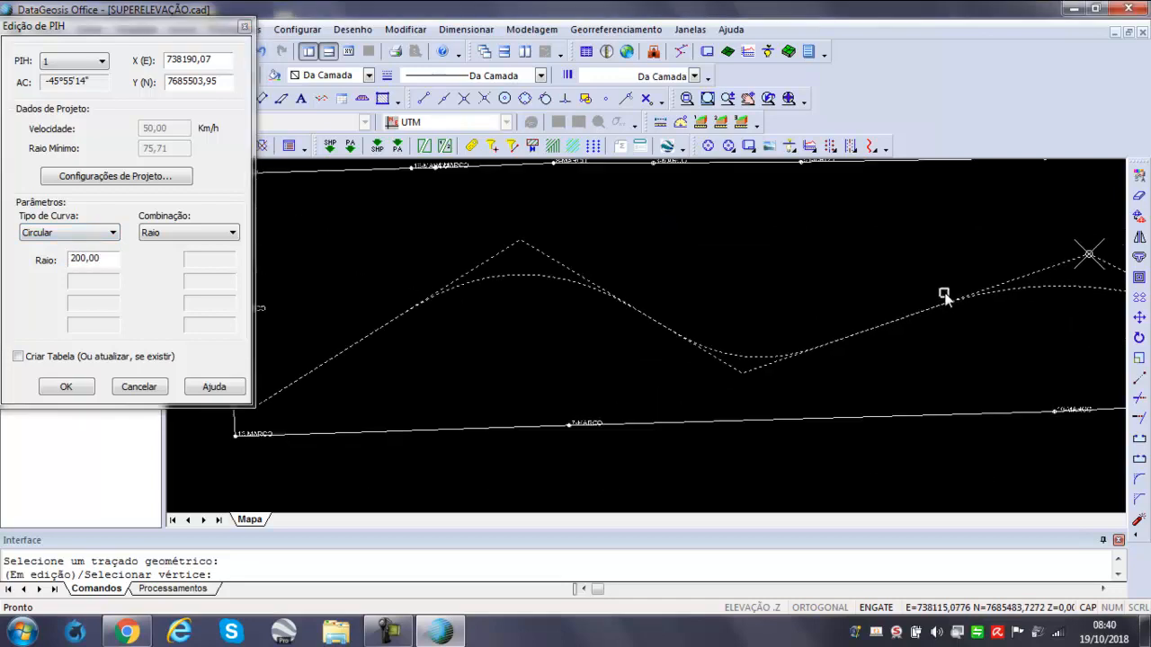
Examine the circular curve at PIH 1 and the tangent stretches joining it to the neighbouring curve.
{"action": "scroll", "coordinate": [920, 309], "scroll_direction": "down", "scroll_amount": 4}
{"action": "scroll", "coordinate": [964, 291], "scroll_direction": "down", "scroll_amount": 2}
{"action": "scroll", "coordinate": [932, 297], "scroll_direction": "up", "scroll_amount": 4}
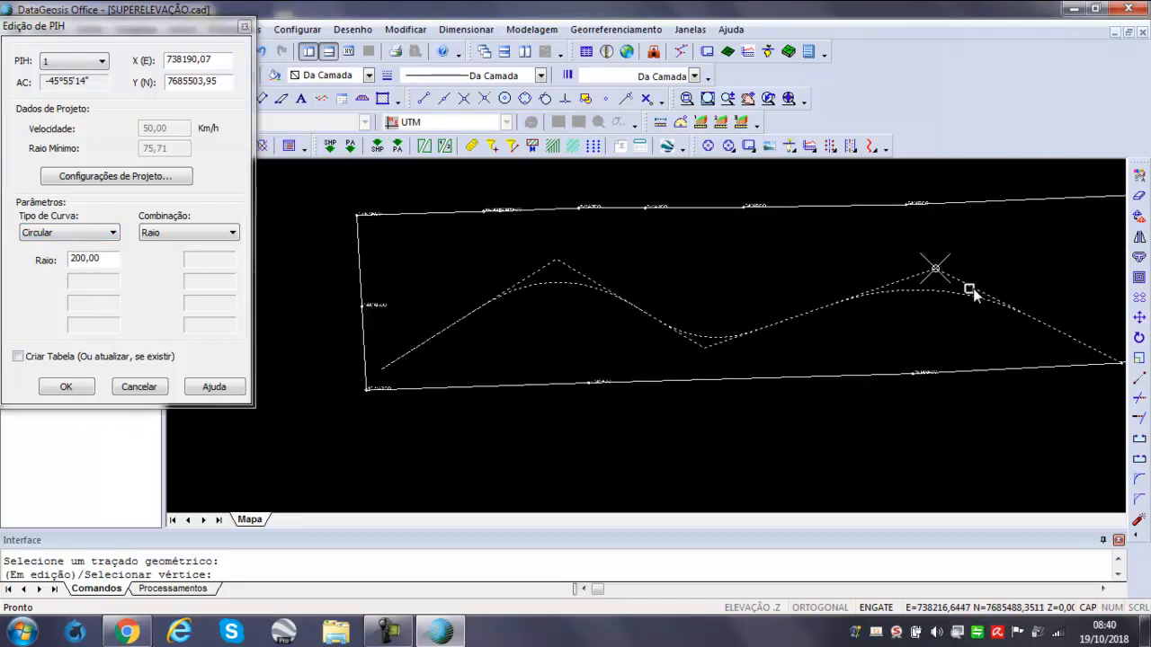
{"action": "scroll", "coordinate": [922, 280], "scroll_direction": "down", "scroll_amount": 2}
{"action": "scroll", "coordinate": [935, 283], "scroll_direction": "up", "scroll_amount": 3}
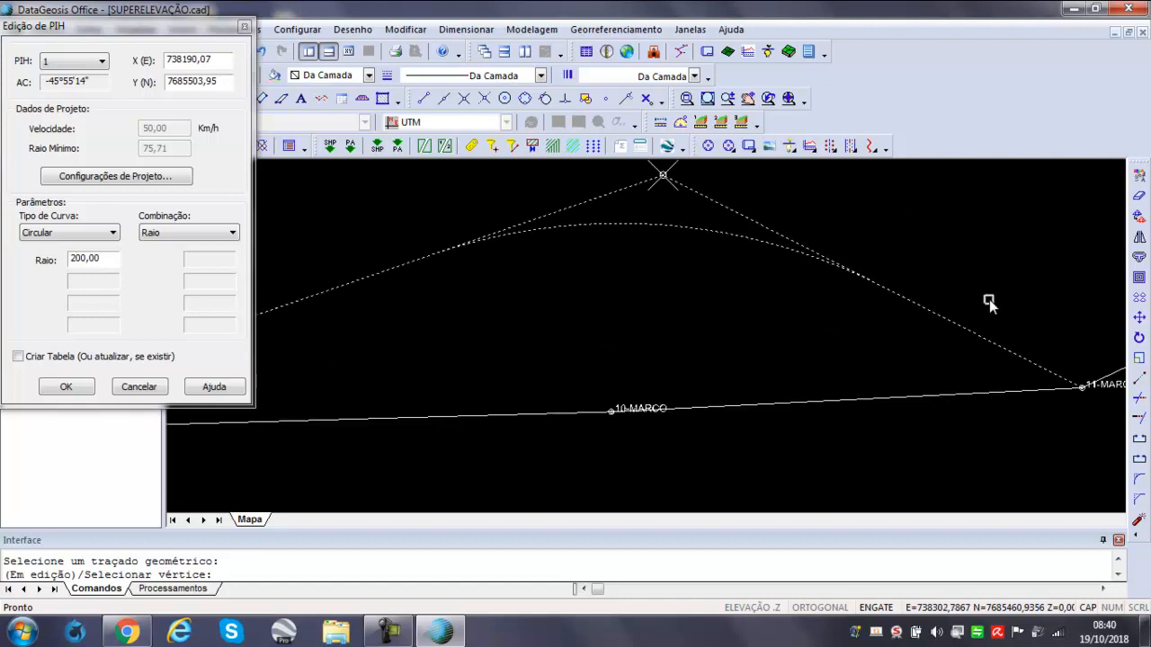
{"action": "scroll", "coordinate": [763, 216], "scroll_direction": "down", "scroll_amount": 2}
{"action": "scroll", "coordinate": [667, 239], "scroll_direction": "up", "scroll_amount": 4}
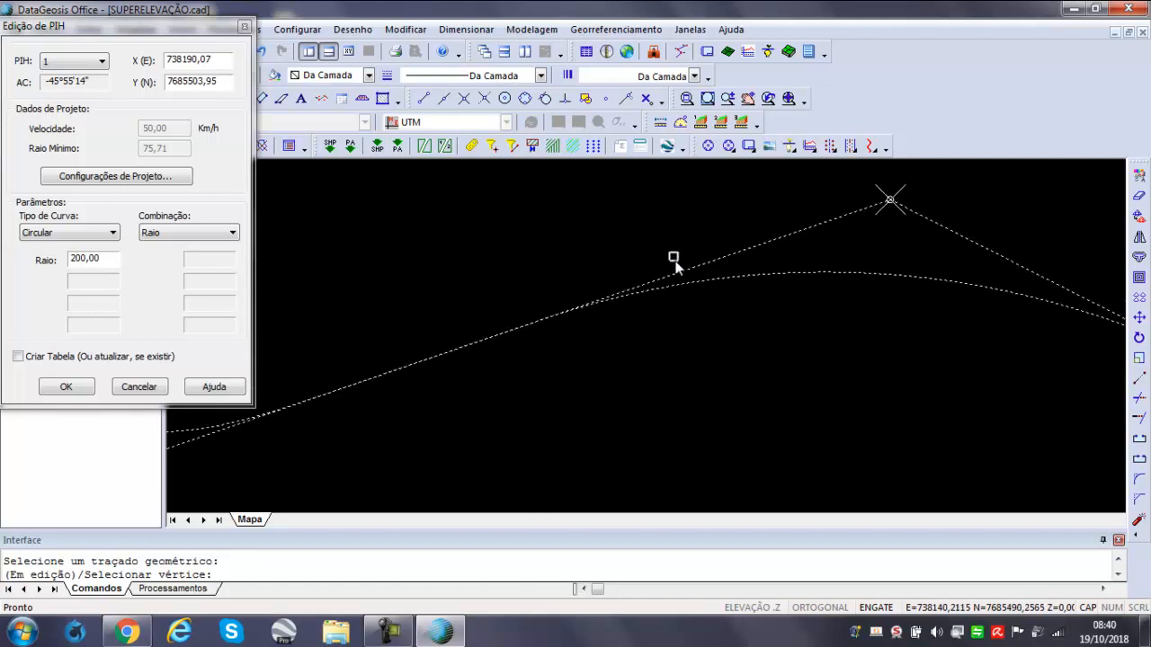
{"action": "scroll", "coordinate": [744, 279], "scroll_direction": "down", "scroll_amount": 3}
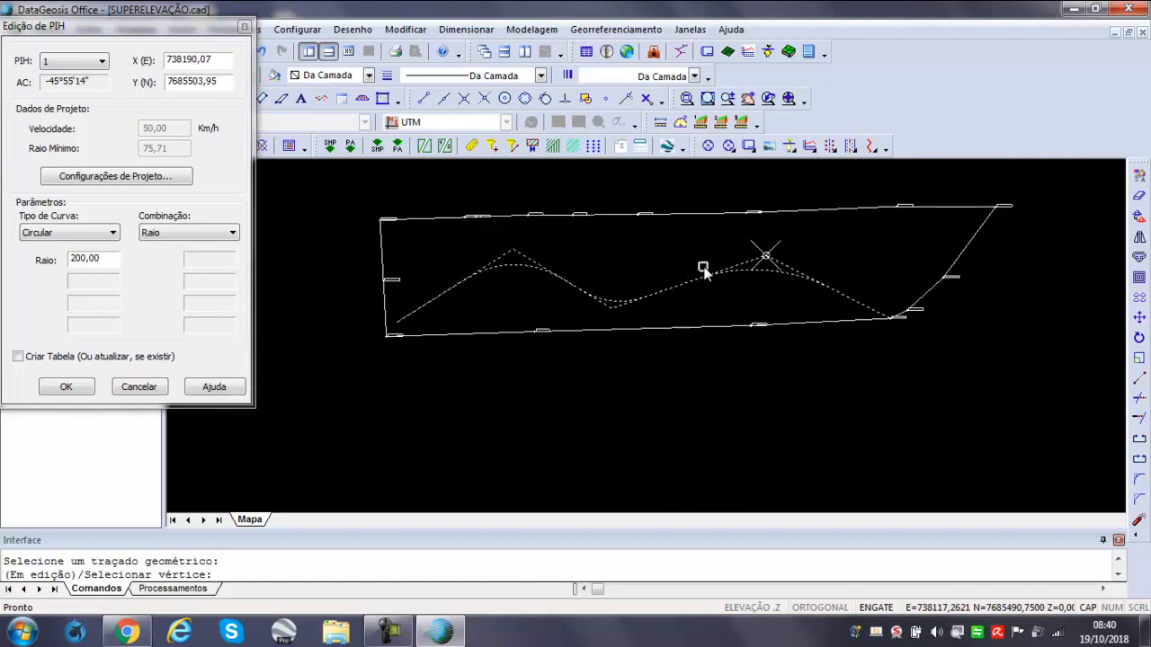
{"action": "scroll", "coordinate": [720, 260], "scroll_direction": "up", "scroll_amount": 2}
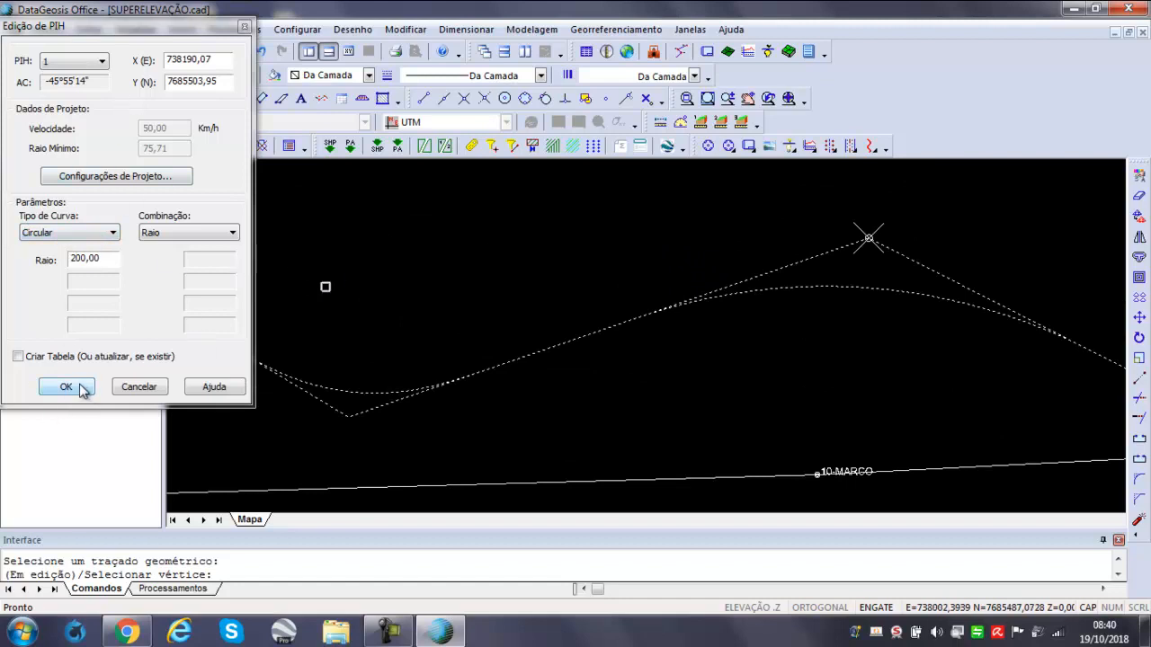
Apply the alignment edits and create the curve elements table with a row height of 10, placed east of the perimeter.
{"action": "left_click", "coordinate": [30, 358]}
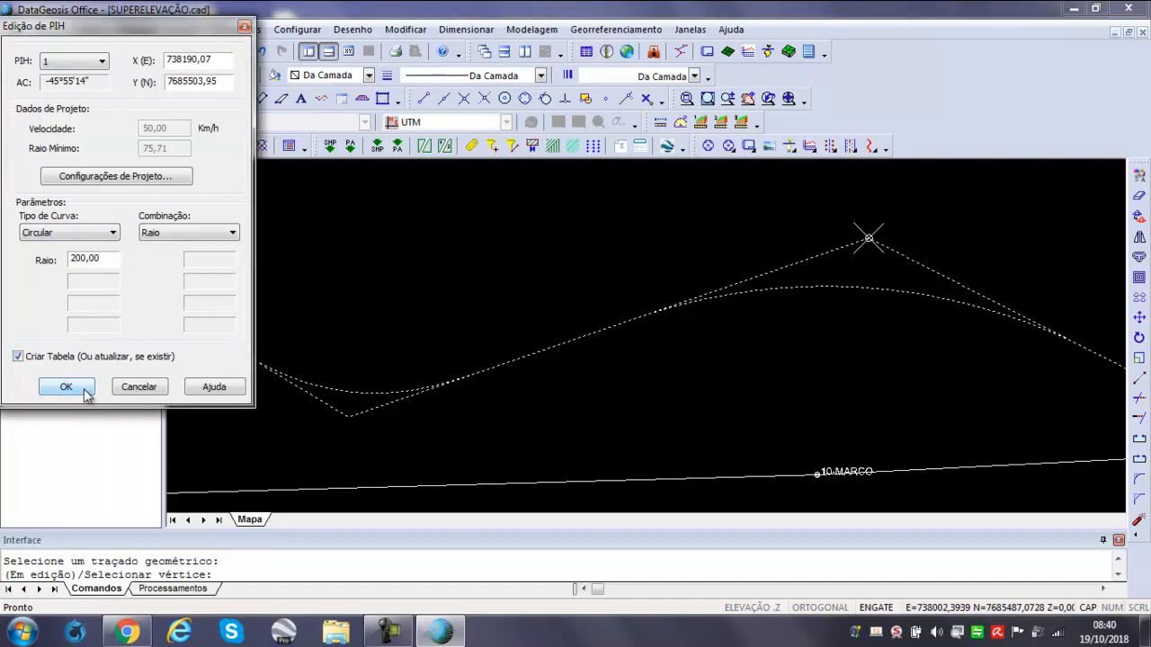
{"action": "left_click", "coordinate": [67, 387]}
{"action": "double_click", "coordinate": [200, 104]}
{"action": "type", "text": "10"}
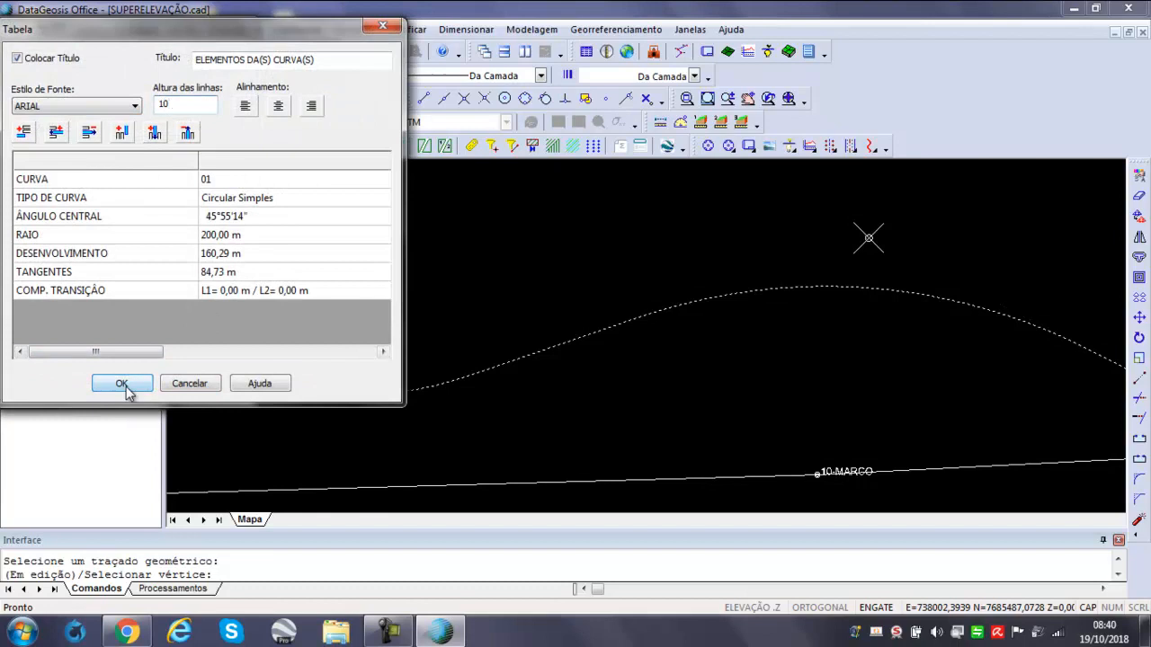
{"action": "left_click", "coordinate": [121, 384]}
{"action": "scroll", "coordinate": [368, 265], "scroll_direction": "down", "scroll_amount": 5}
{"action": "left_click", "coordinate": [511, 270]}
Examine the finished curved alignment inside the perimeter and the curve elements table beside it.
{"action": "scroll", "coordinate": [579, 258], "scroll_direction": "up", "scroll_amount": 2}
{"action": "scroll", "coordinate": [694, 264], "scroll_direction": "down", "scroll_amount": 2}
{"action": "scroll", "coordinate": [402, 261], "scroll_direction": "up", "scroll_amount": 6}
{"action": "scroll", "coordinate": [539, 249], "scroll_direction": "down", "scroll_amount": 4}
{"action": "scroll", "coordinate": [486, 288], "scroll_direction": "up", "scroll_amount": 3}
{"action": "scroll", "coordinate": [441, 216], "scroll_direction": "down", "scroll_amount": 3}
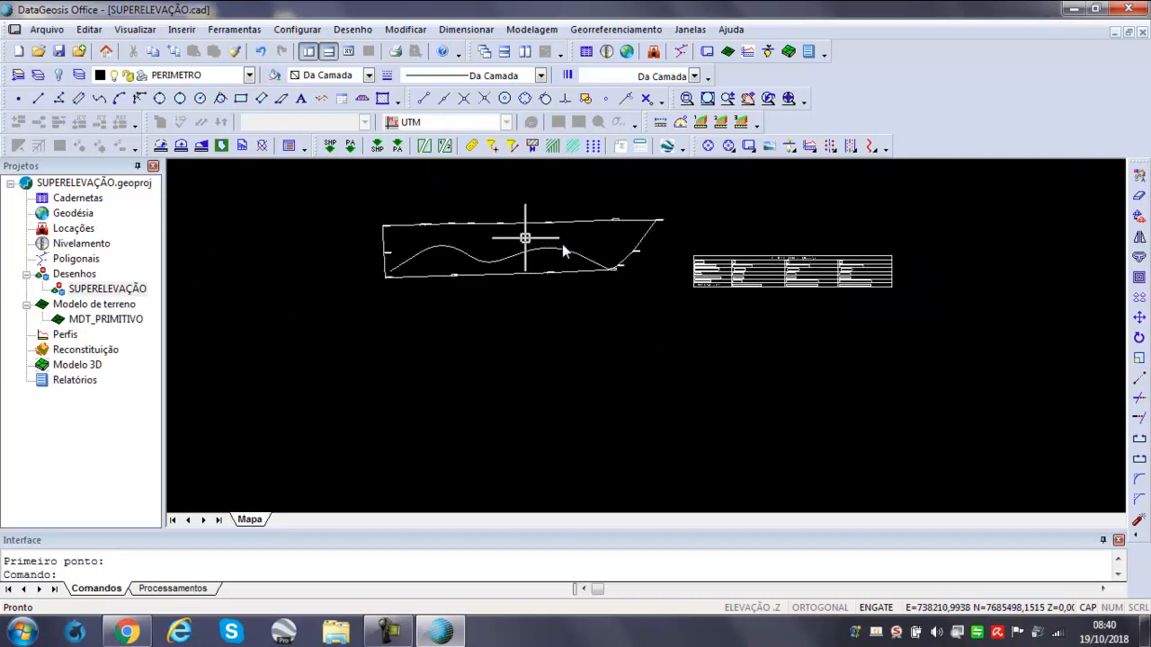
{"action": "scroll", "coordinate": [818, 288], "scroll_direction": "up", "scroll_amount": 3}
{"action": "scroll", "coordinate": [818, 288], "scroll_direction": "down", "scroll_amount": 4}
{"action": "scroll", "coordinate": [639, 241], "scroll_direction": "up", "scroll_amount": 2}
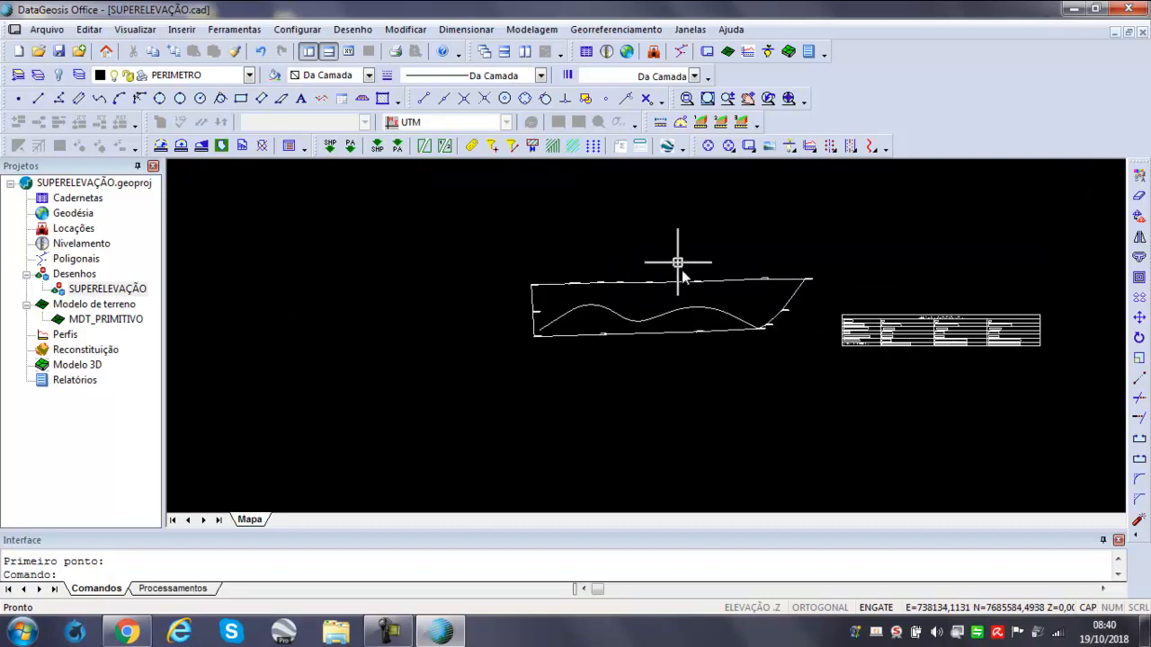
{"action": "scroll", "coordinate": [678, 333], "scroll_direction": "up", "scroll_amount": 3}
{"action": "key", "text": "Escape"}
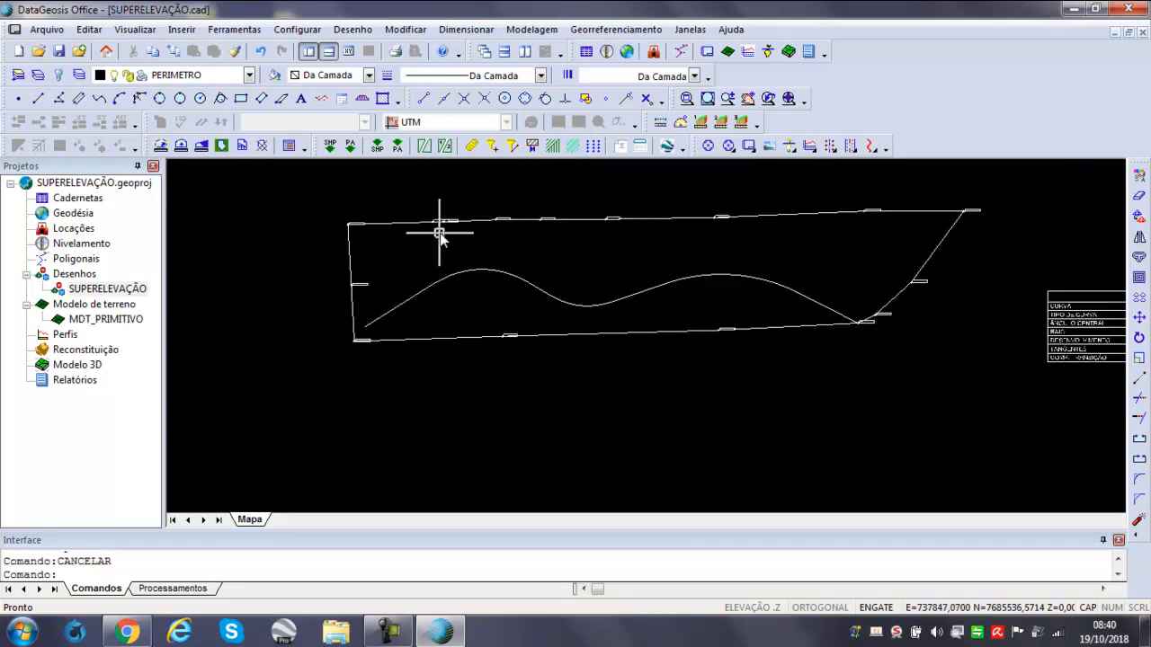
Start a profile by staking (Por Estaqueamento) on the curved alignment, with MDT_PRIMITIVO as the numeric model.
{"action": "left_click", "coordinate": [237, 32]}
{"action": "mouse_move", "coordinate": [277, 135]}
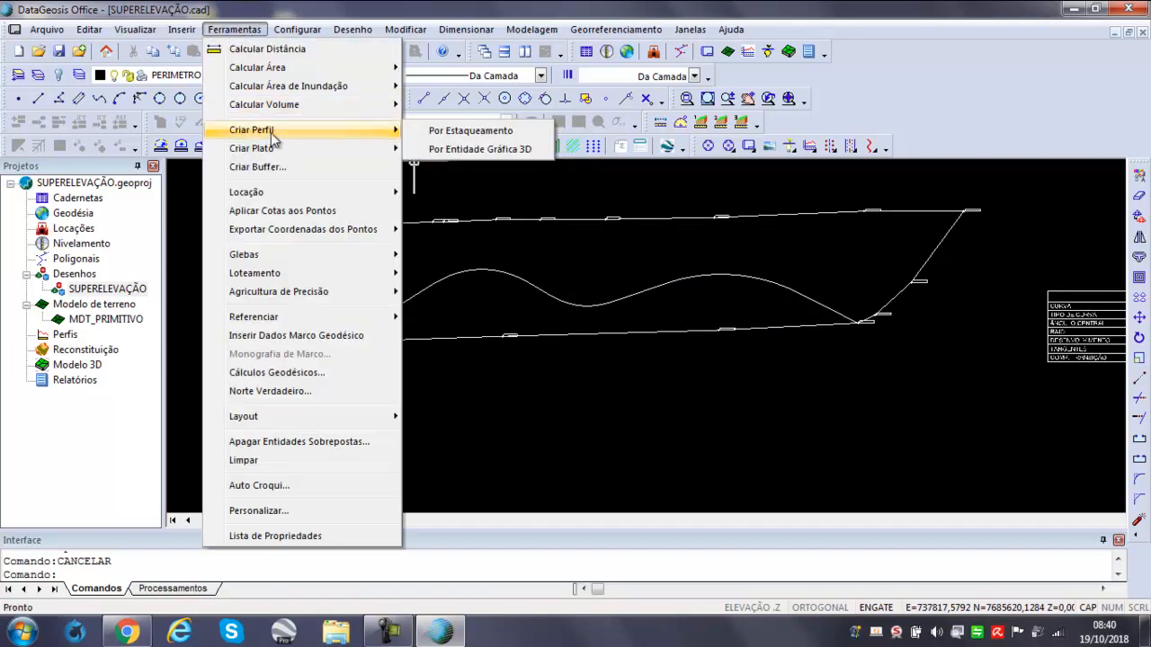
{"action": "left_click", "coordinate": [475, 134]}
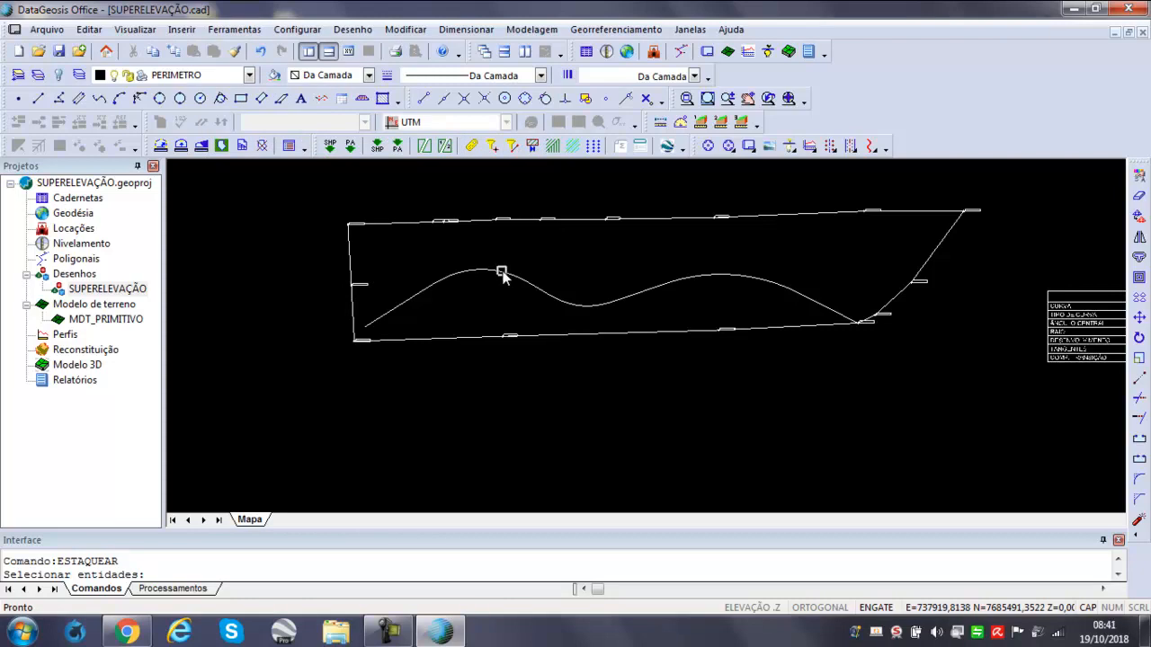
{"action": "left_click", "coordinate": [500, 270]}
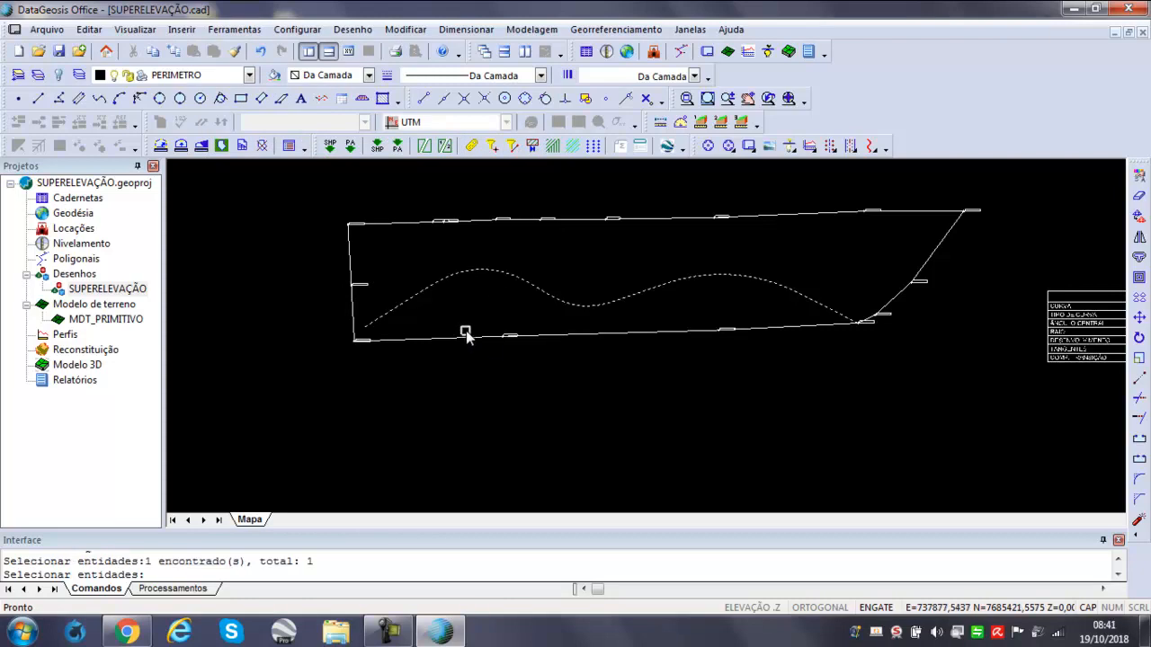
{"action": "right_click", "coordinate": [465, 333]}
{"action": "left_click", "coordinate": [576, 154]}
{"action": "left_click", "coordinate": [575, 152]}
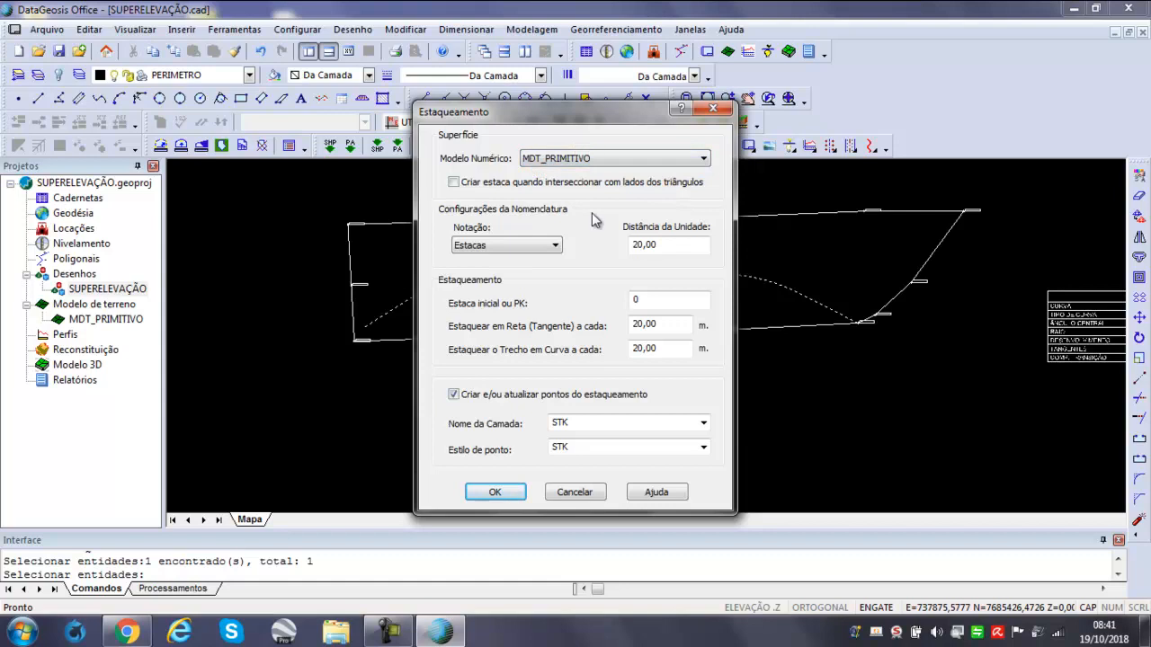
Stake the alignment every 10 m on both tangents and curves, creating the stake points on layer STK.
{"action": "double_click", "coordinate": [664, 328]}
{"action": "type", "text": "10"}
{"action": "key", "text": "Tab"}
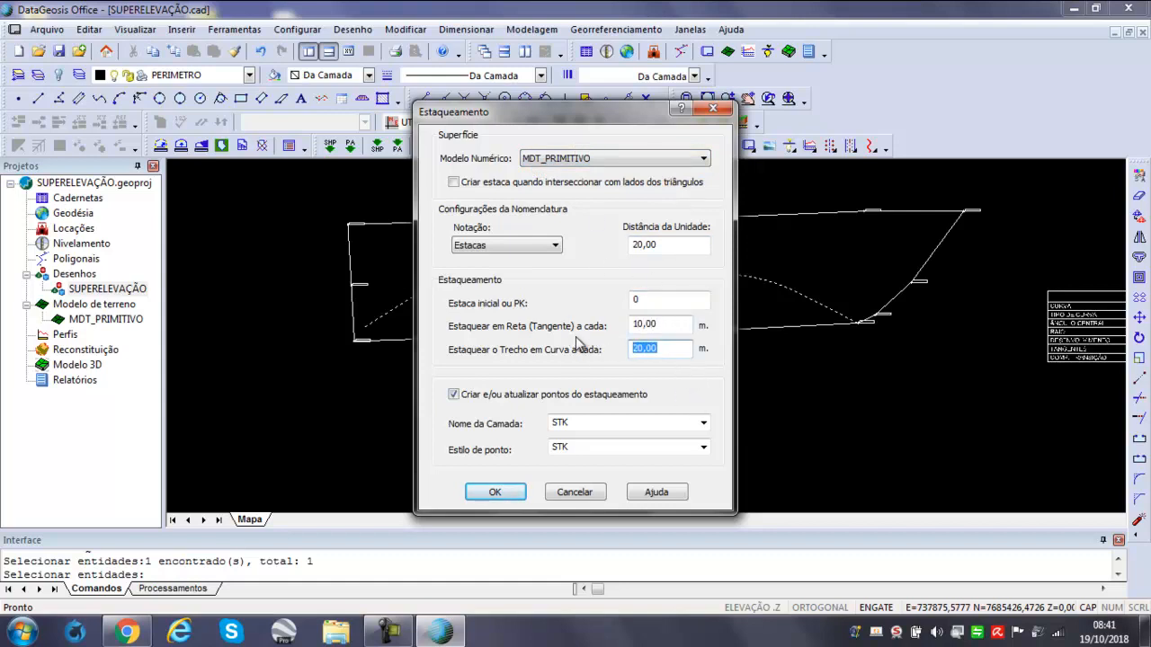
{"action": "type", "text": "10"}
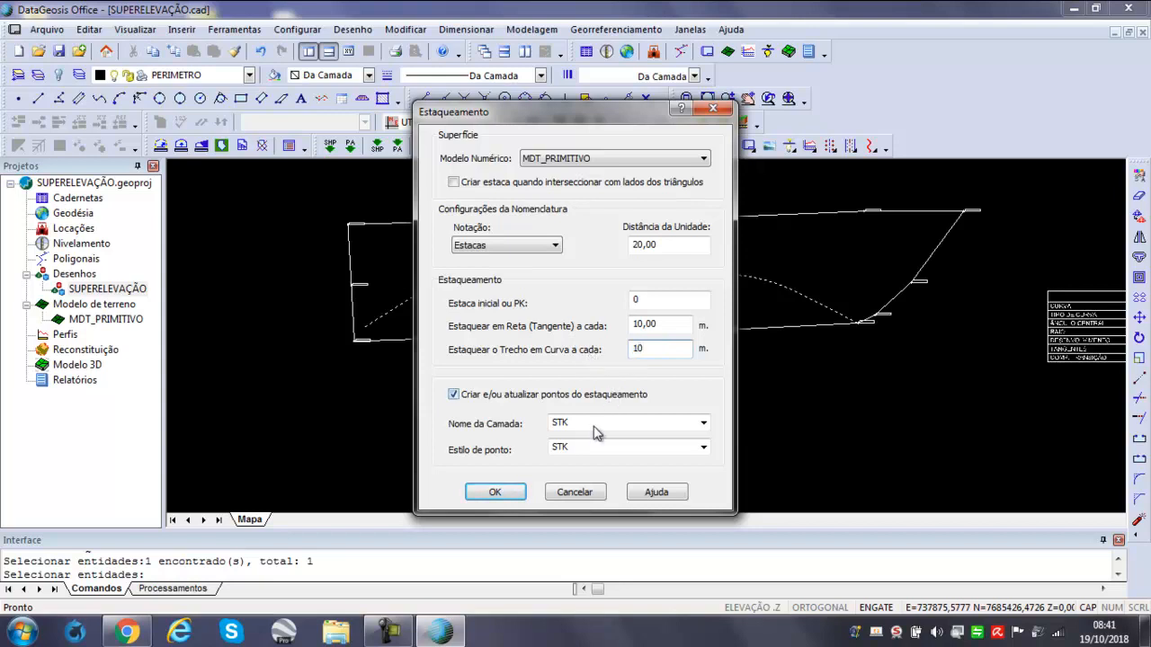
{"action": "left_click", "coordinate": [510, 493]}
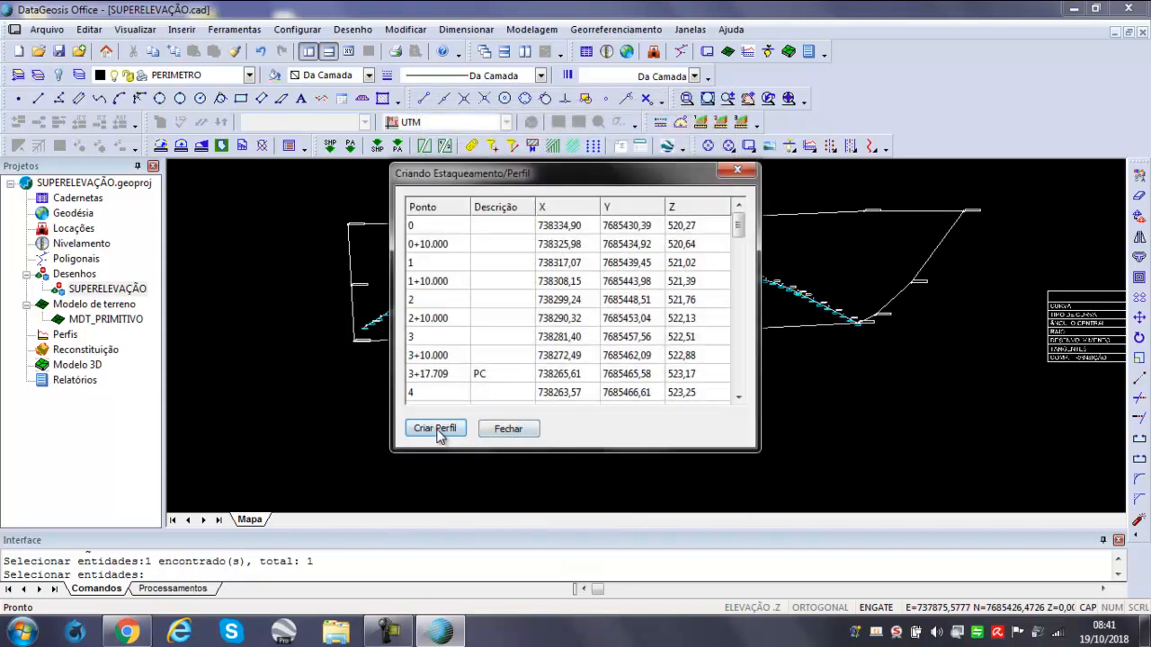
Create the terrain profile from the staking and name its file PERFIL.
{"action": "left_click", "coordinate": [439, 432]}
{"action": "left_click", "coordinate": [557, 352]}
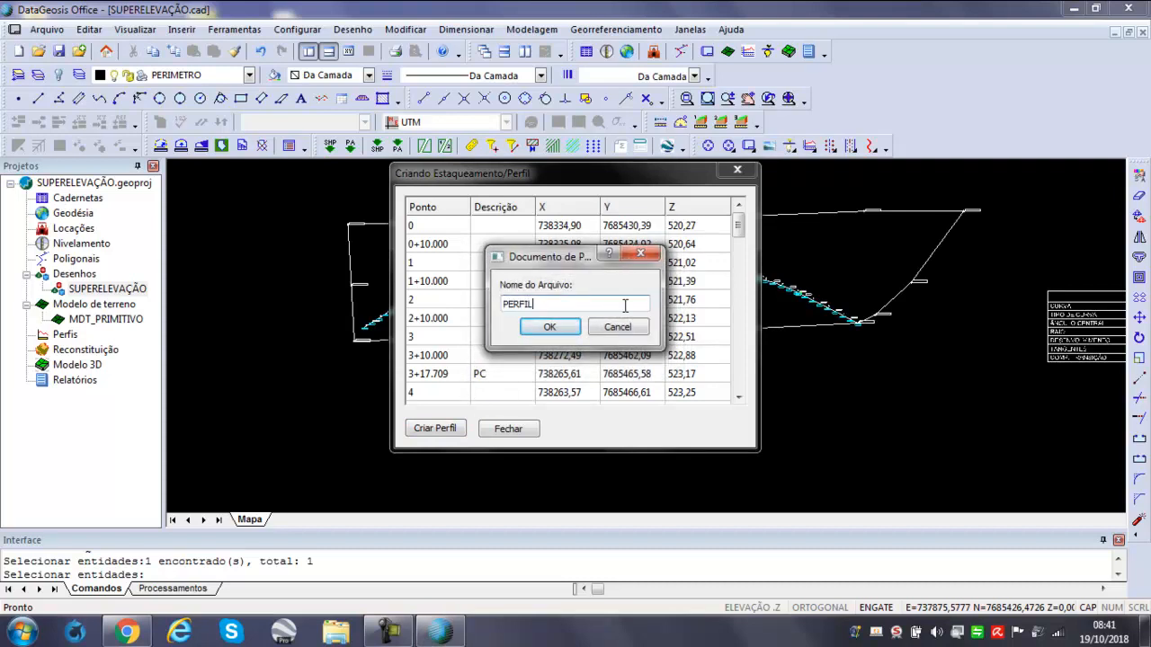
{"action": "type", "text": "PERFIL"}
{"action": "left_click", "coordinate": [554, 336]}
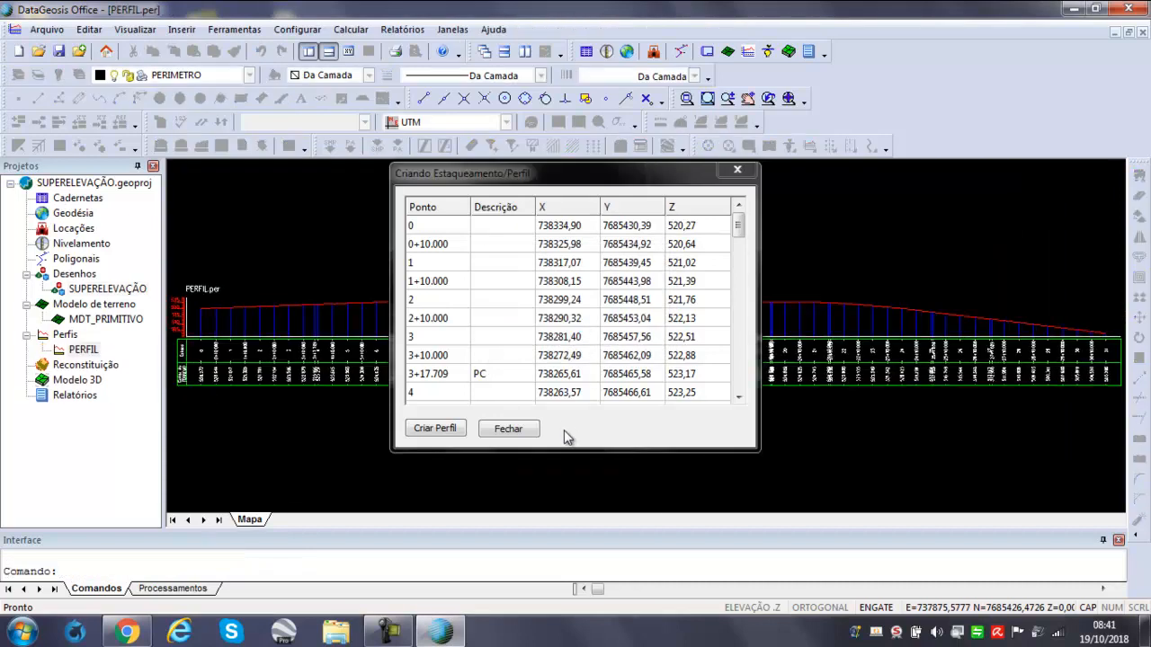
Close the staking table and examine the terrain profile along its stakes.
{"action": "left_click", "coordinate": [509, 429]}
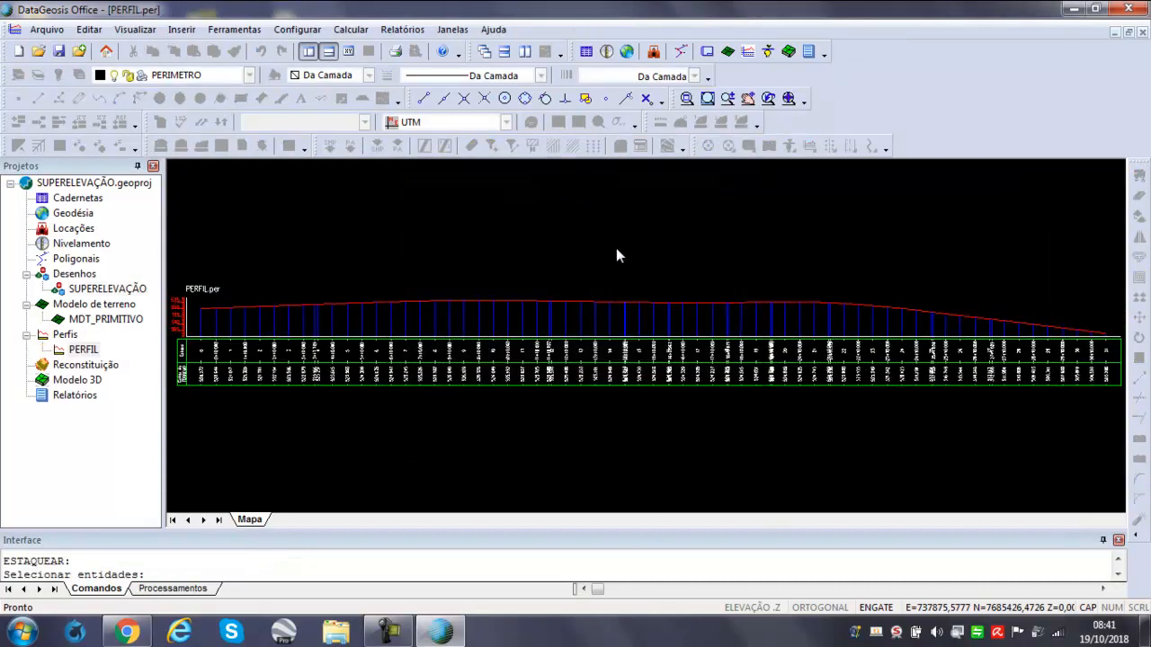
{"action": "scroll", "coordinate": [309, 247], "scroll_direction": "down", "scroll_amount": 2}
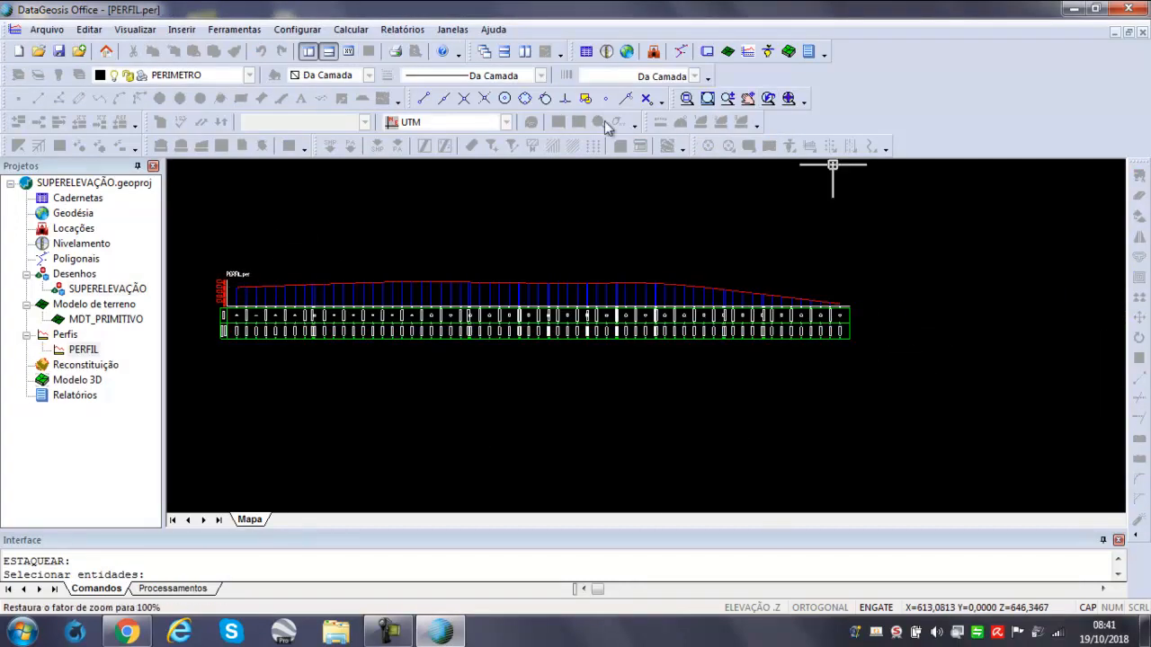
{"action": "scroll", "coordinate": [608, 225], "scroll_direction": "down", "scroll_amount": 1}
{"action": "scroll", "coordinate": [385, 243], "scroll_direction": "up", "scroll_amount": 5}
{"action": "scroll", "coordinate": [353, 274], "scroll_direction": "down", "scroll_amount": 2}
{"action": "scroll", "coordinate": [324, 309], "scroll_direction": "up", "scroll_amount": 3}
{"action": "scroll", "coordinate": [380, 298], "scroll_direction": "down", "scroll_amount": 3}
{"action": "scroll", "coordinate": [396, 203], "scroll_direction": "down", "scroll_amount": 2}
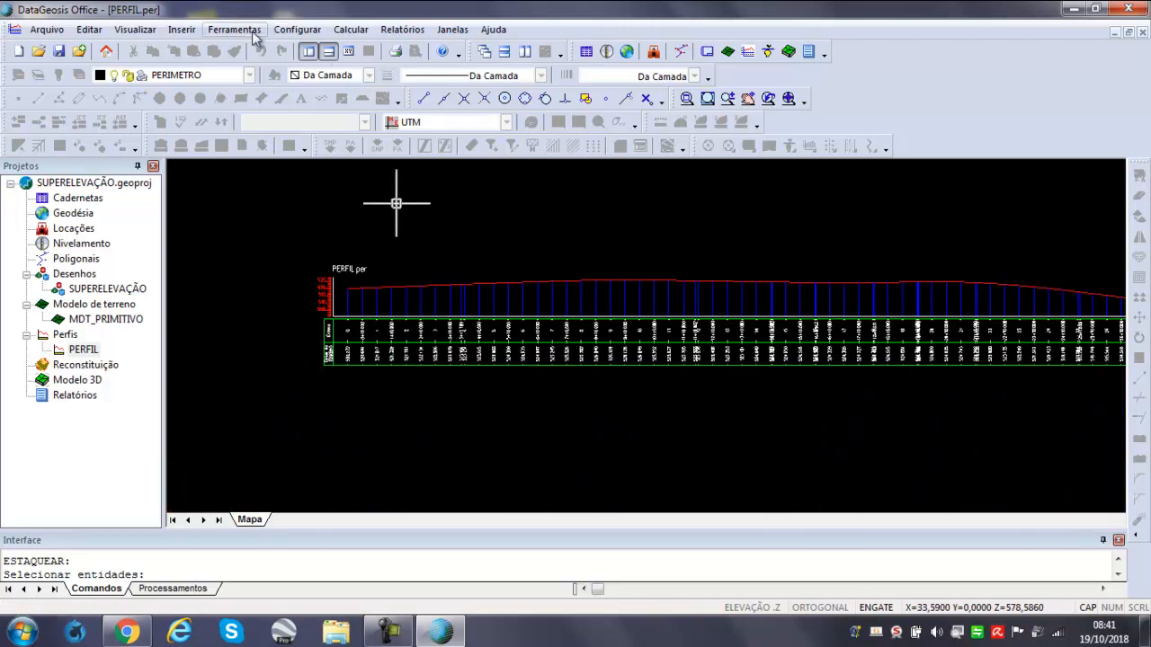
Set the longitudinal profile's vertical exaggeration to 10 and check the redrawn profile.
{"action": "left_click", "coordinate": [297, 30]}
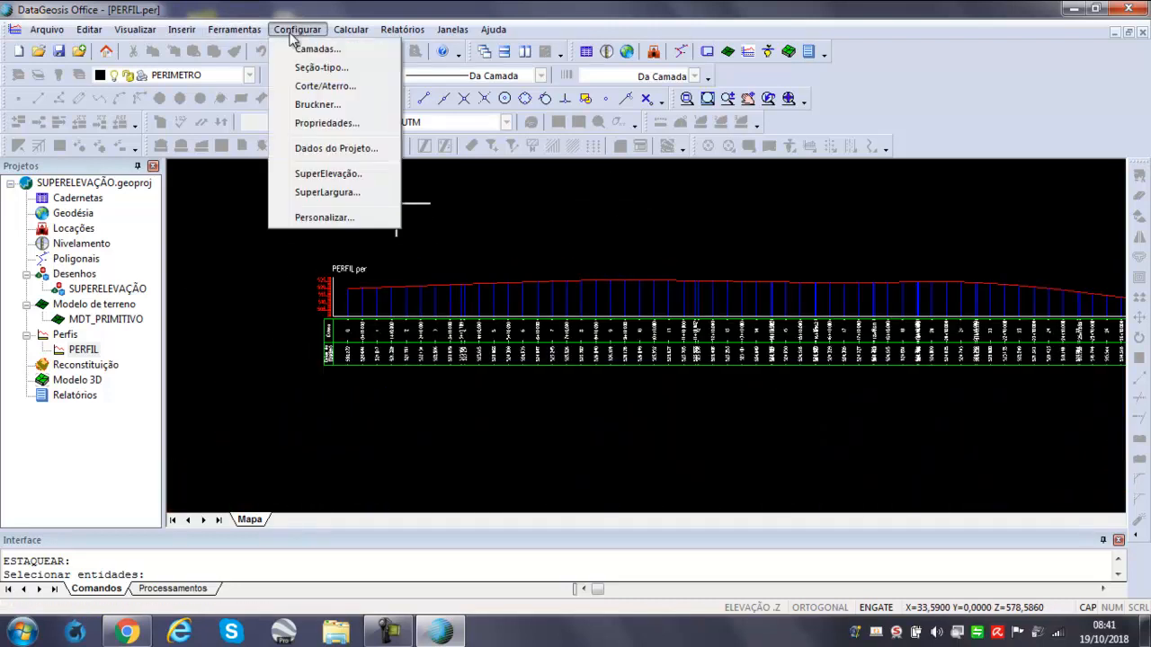
{"action": "left_click", "coordinate": [319, 127]}
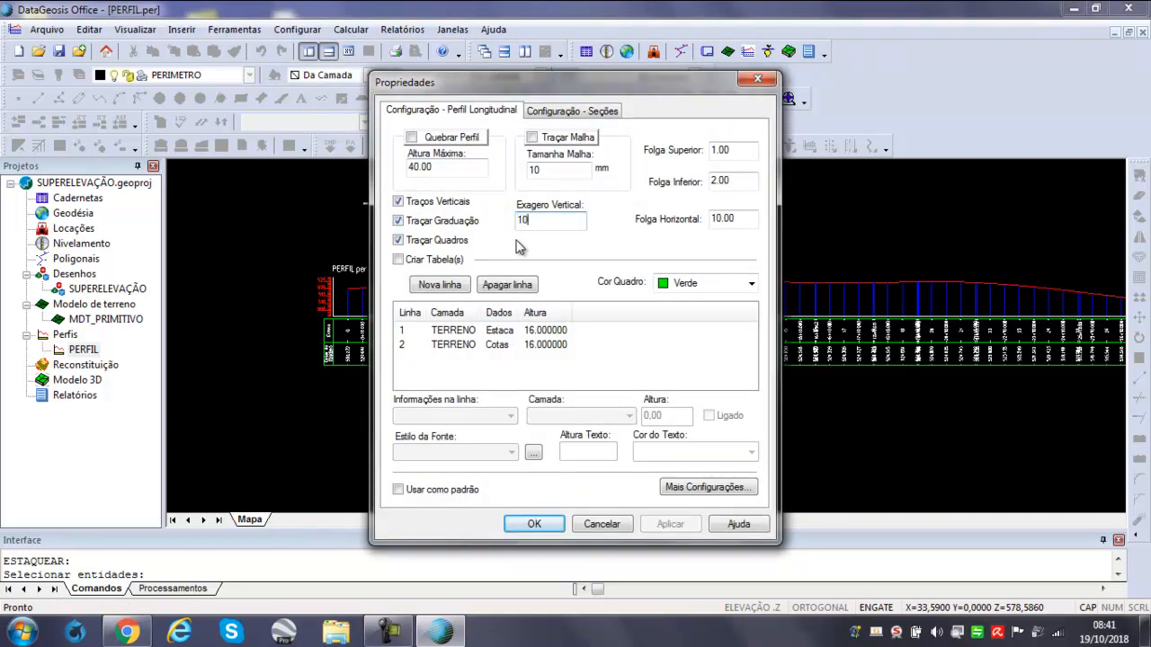
{"action": "left_click", "coordinate": [534, 524]}
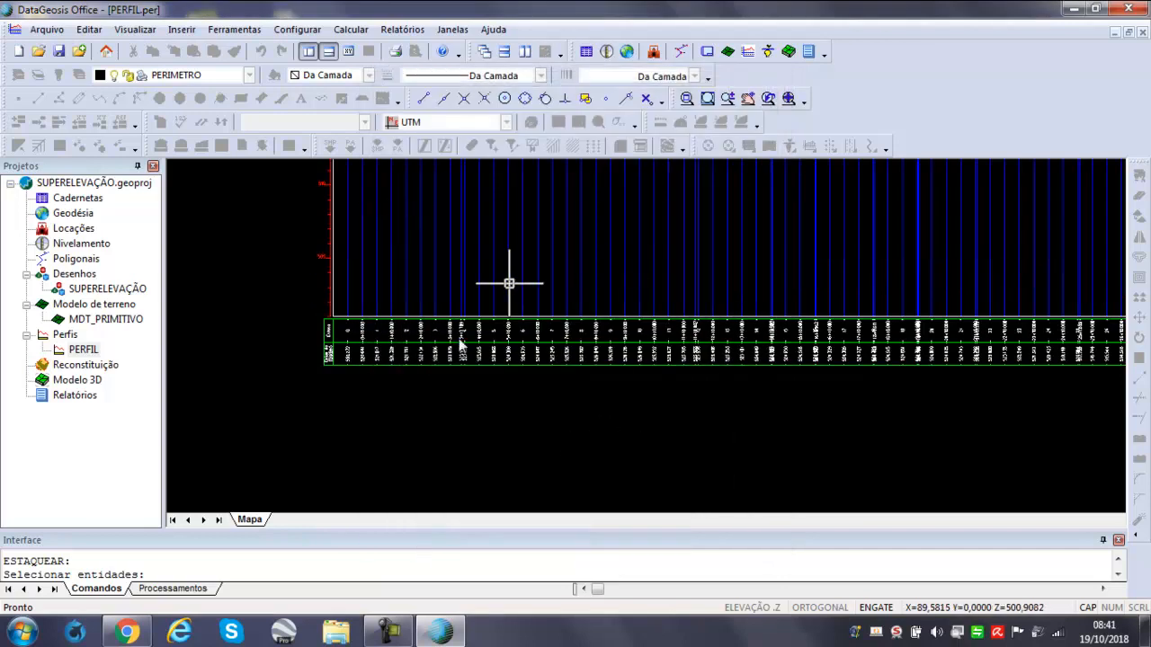
{"action": "scroll", "coordinate": [531, 282], "scroll_direction": "up", "scroll_amount": 3}
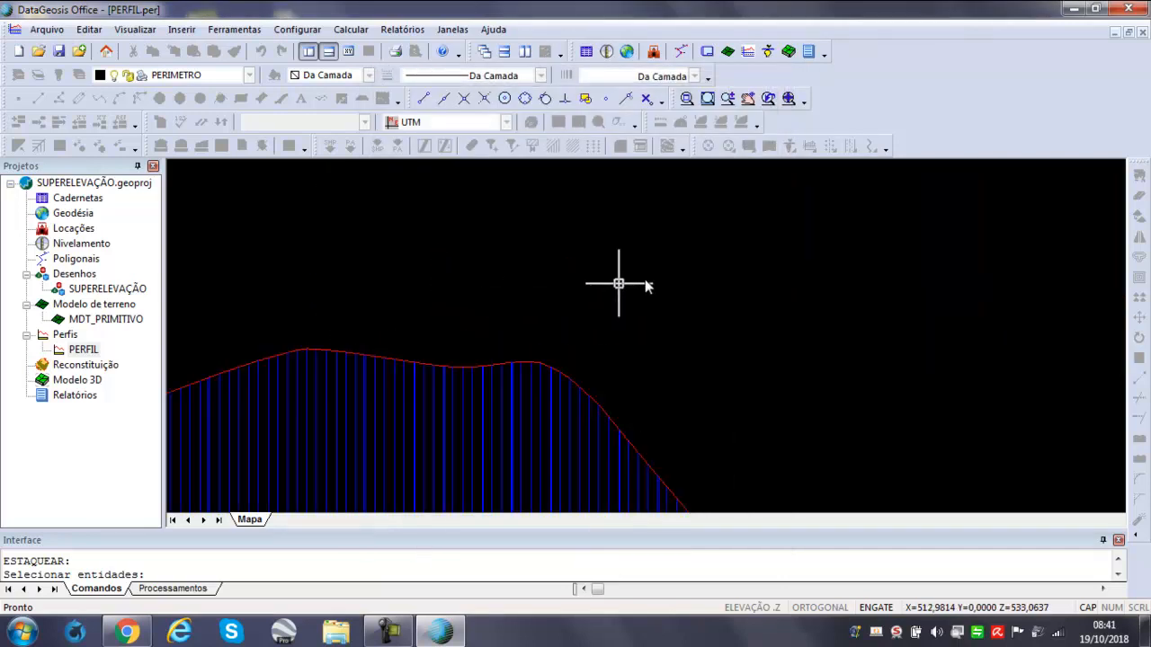
{"action": "scroll", "coordinate": [566, 287], "scroll_direction": "down", "scroll_amount": 2}
{"action": "scroll", "coordinate": [577, 281], "scroll_direction": "up", "scroll_amount": 2}
{"action": "scroll", "coordinate": [544, 287], "scroll_direction": "down", "scroll_amount": 3}
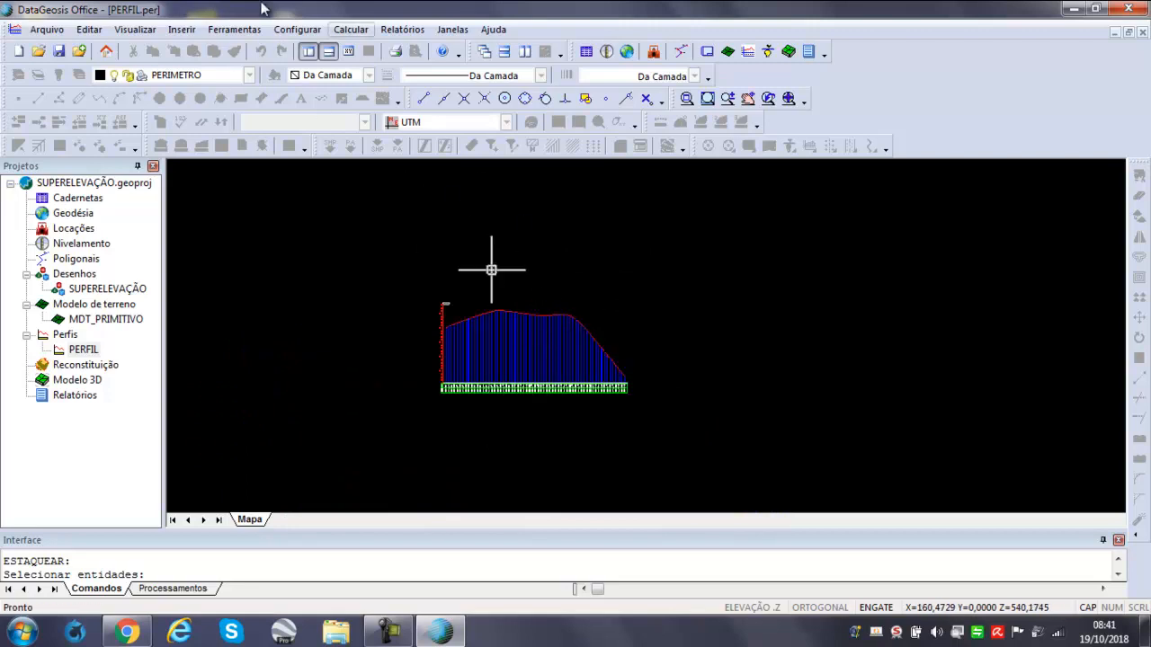
Start creating cross sections on layer TERRENO for stakes 0 to 31, taking the section points from the model.
{"action": "left_click", "coordinate": [228, 30]}
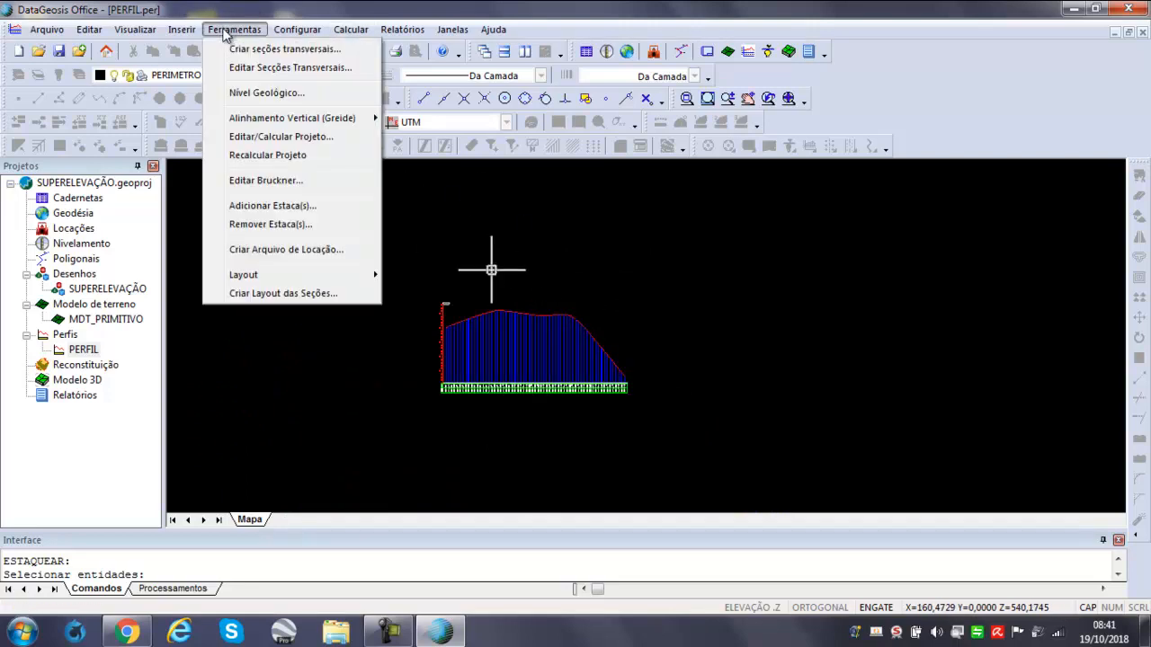
{"action": "left_click", "coordinate": [263, 54]}
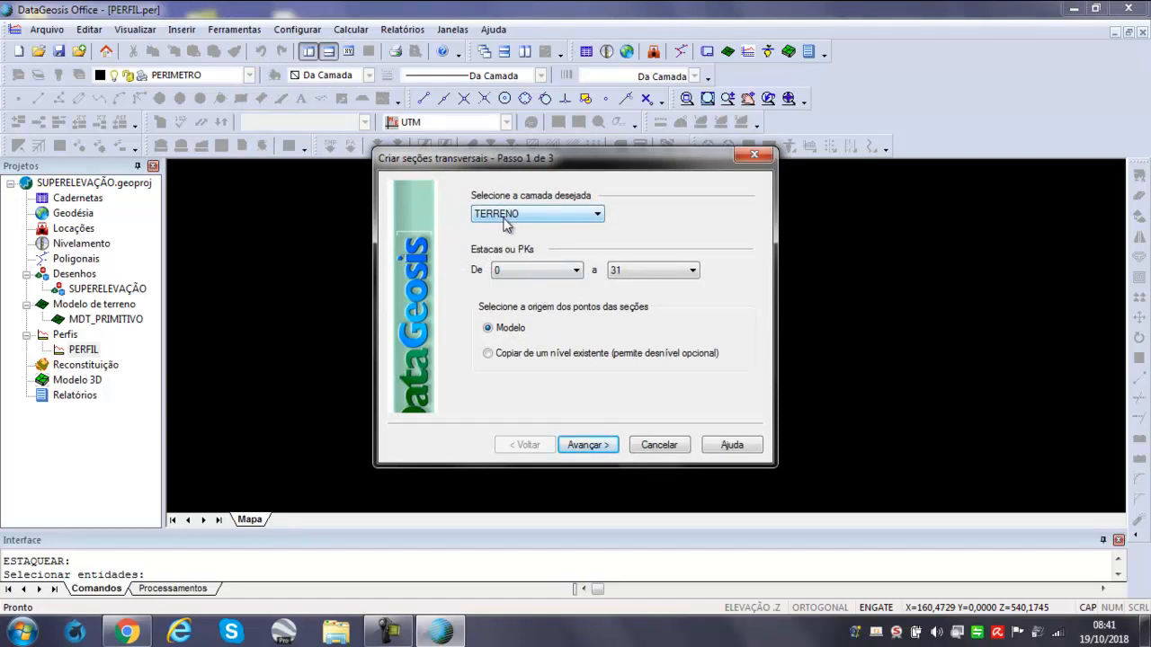
{"action": "left_click", "coordinate": [589, 446]}
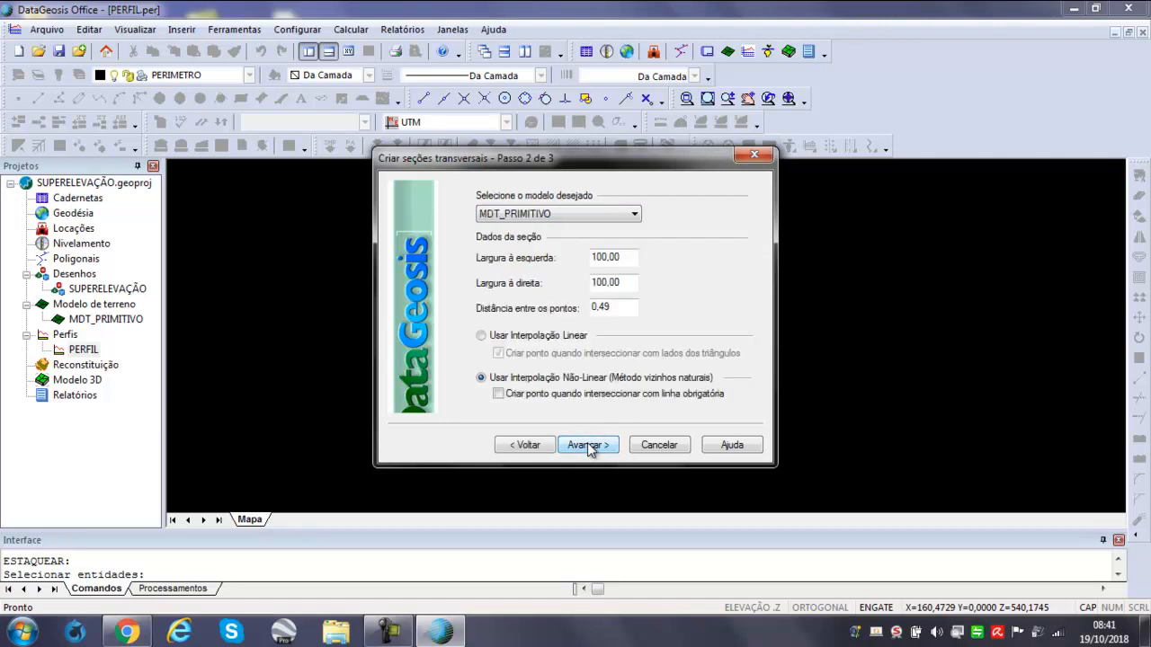
Generate the cross sections from MDT_PRIMITIVO, 30 m wide on each side with points every 0.5 m, and close the section viewer.
{"action": "left_click_drag", "start_coordinate": [617, 307], "coordinate": [567, 309]}
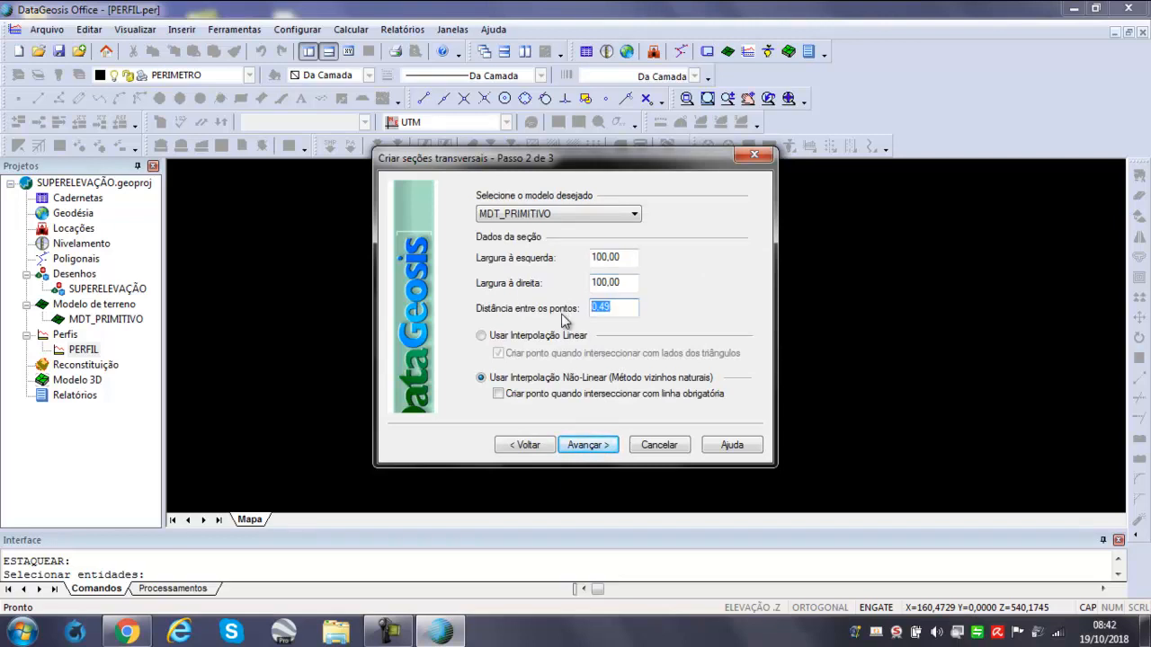
{"action": "type", "text": "0.5"}
{"action": "left_click_drag", "start_coordinate": [624, 259], "coordinate": [530, 259]}
{"action": "type", "text": "30"}
{"action": "left_click_drag", "start_coordinate": [629, 283], "coordinate": [551, 282]}
{"action": "type", "text": "30"}
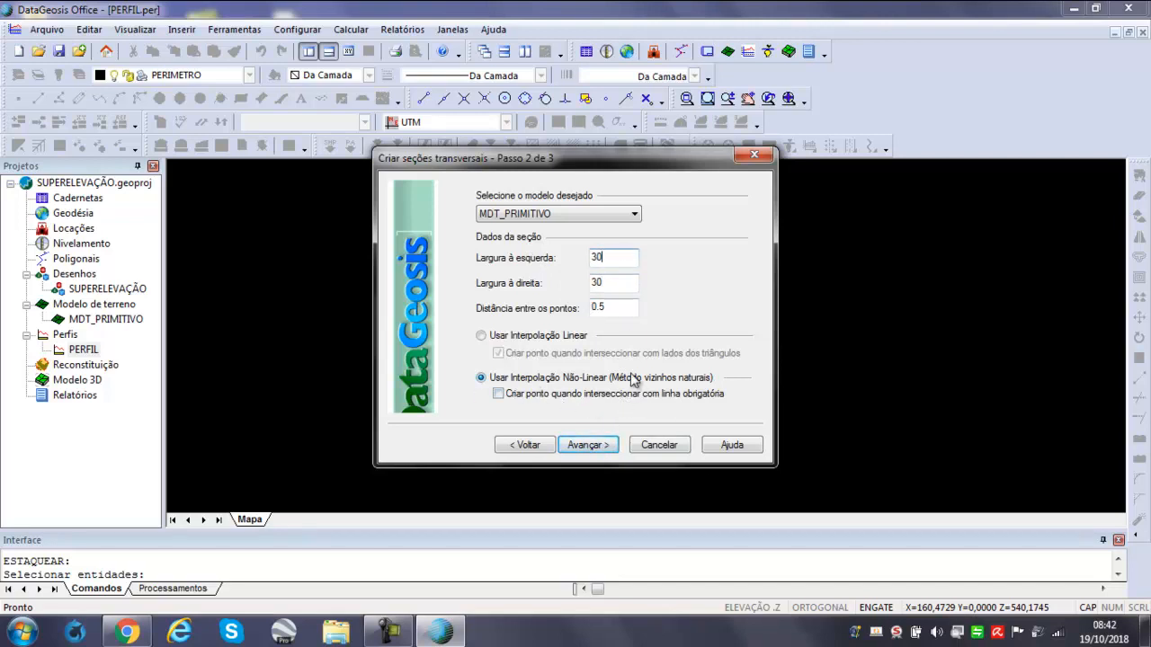
{"action": "left_click", "coordinate": [628, 255]}
{"action": "left_click", "coordinate": [586, 445]}
{"action": "left_click", "coordinate": [588, 445]}
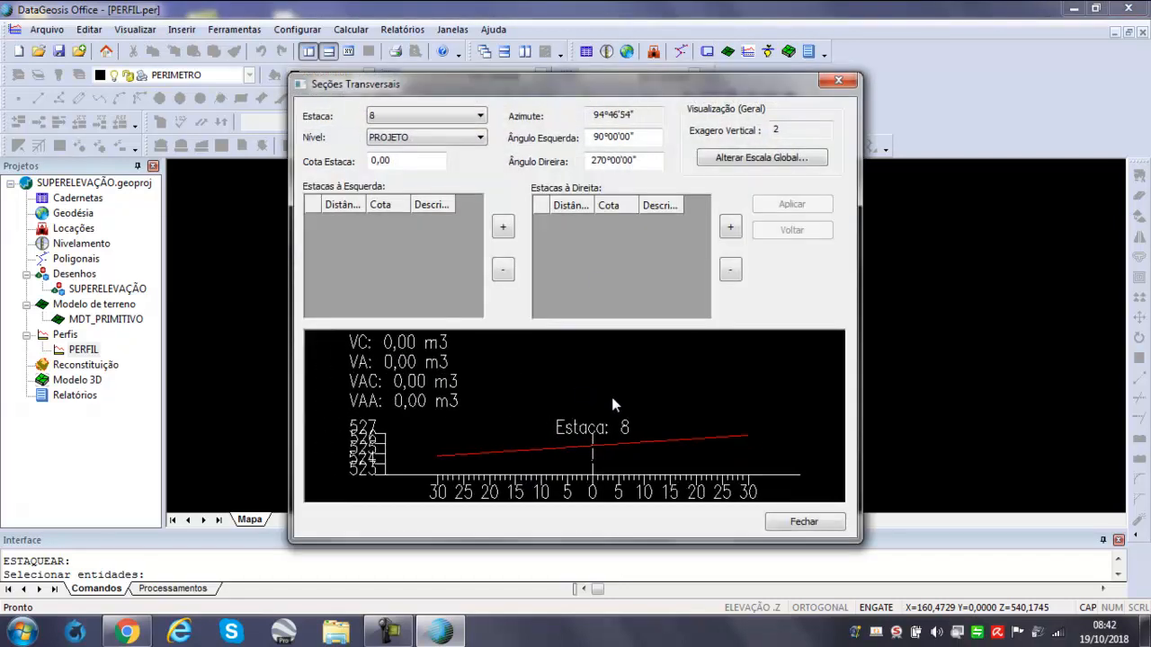
{"action": "left_click", "coordinate": [839, 83]}
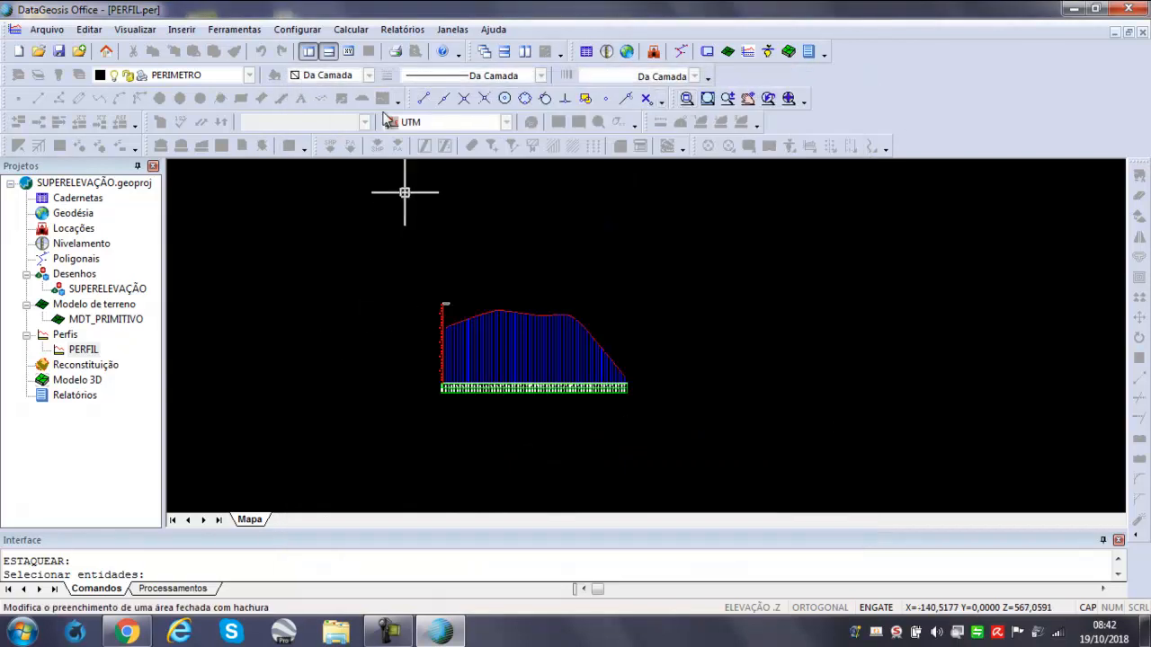
Configure the cut and fill areas with TERRENO as the origin layer and PROJETO as the destination layer.
{"action": "left_click", "coordinate": [301, 33]}
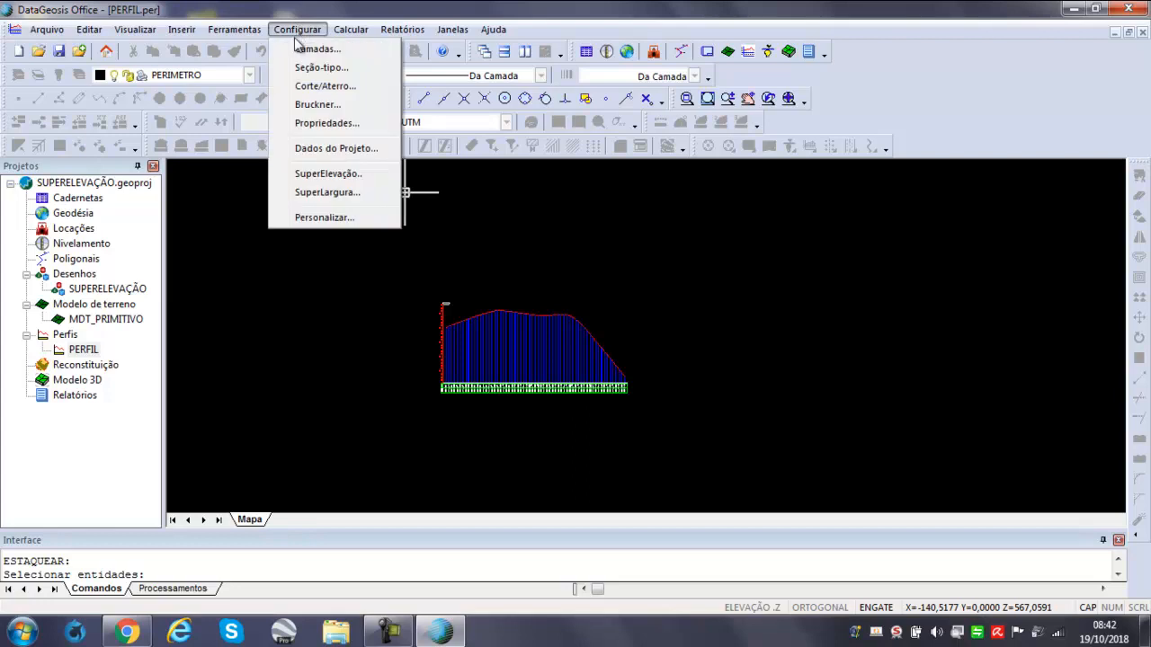
{"action": "left_click", "coordinate": [328, 86]}
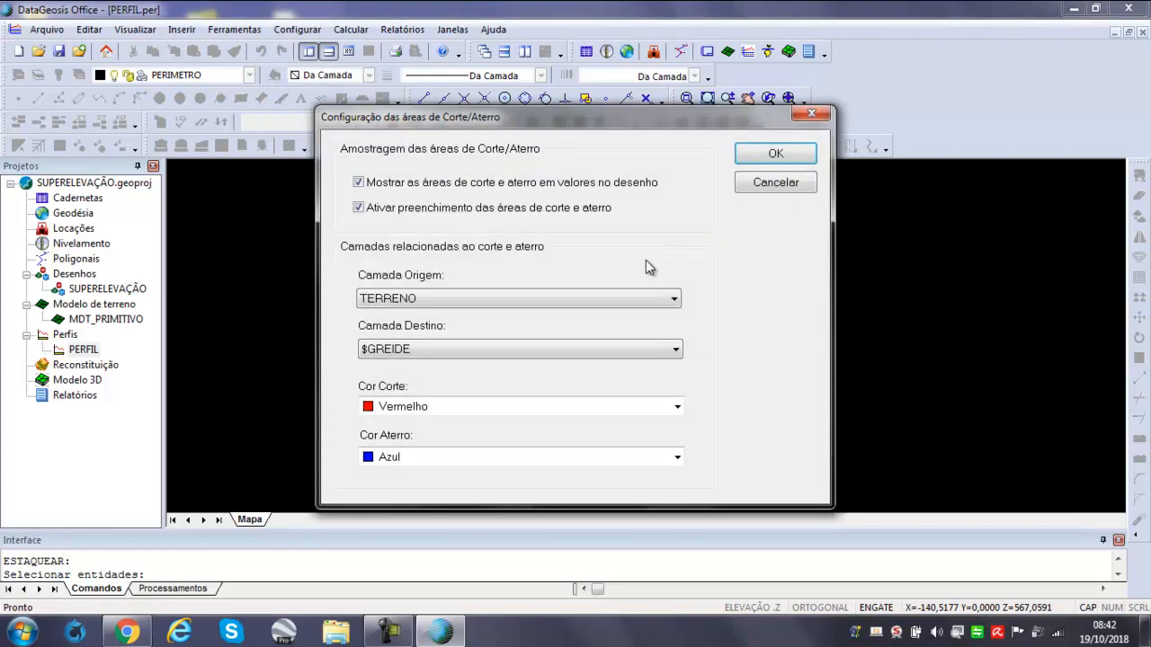
{"action": "left_click", "coordinate": [418, 300]}
{"action": "left_click", "coordinate": [394, 317]}
{"action": "left_click", "coordinate": [421, 349]}
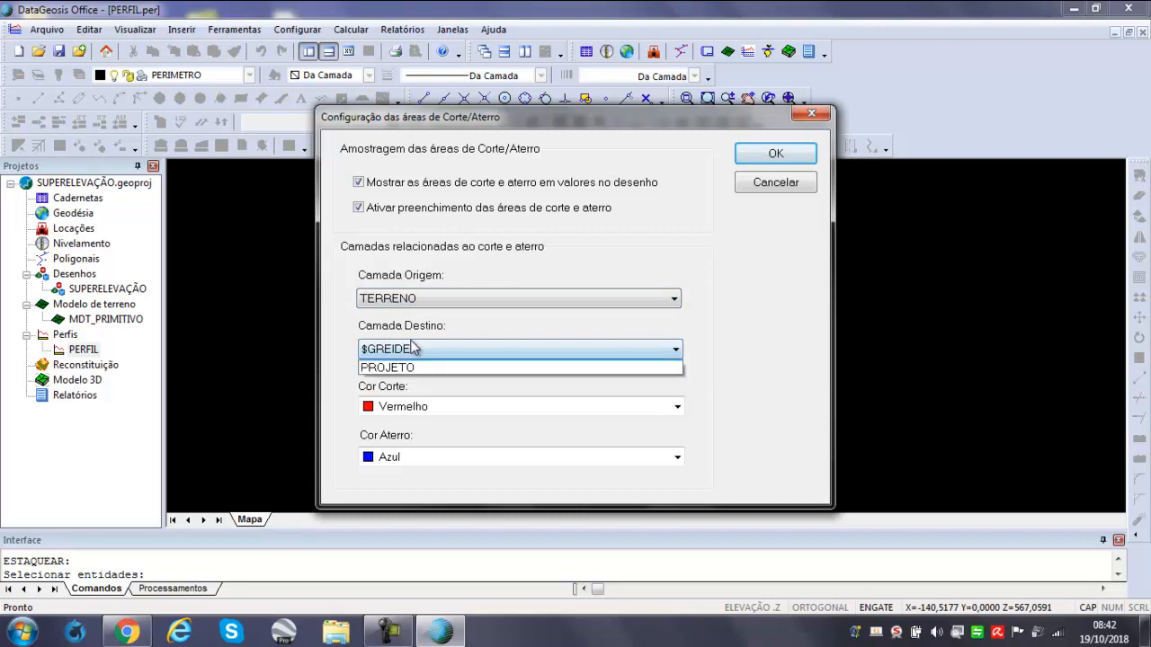
{"action": "left_click", "coordinate": [404, 381]}
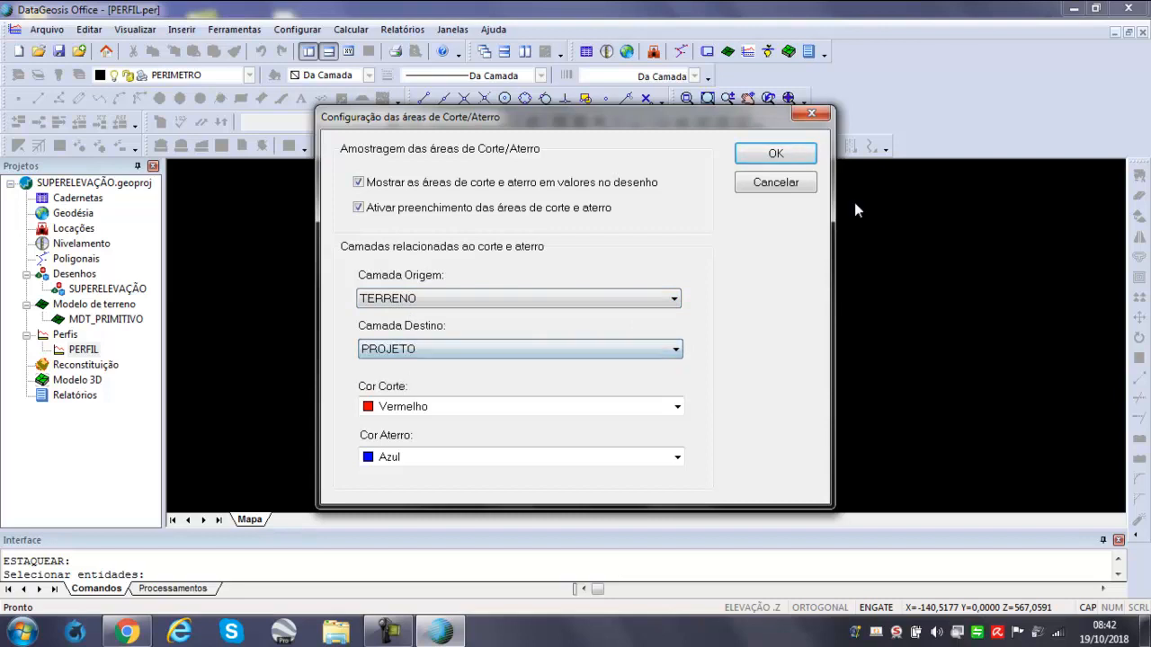
{"action": "left_click", "coordinate": [775, 154]}
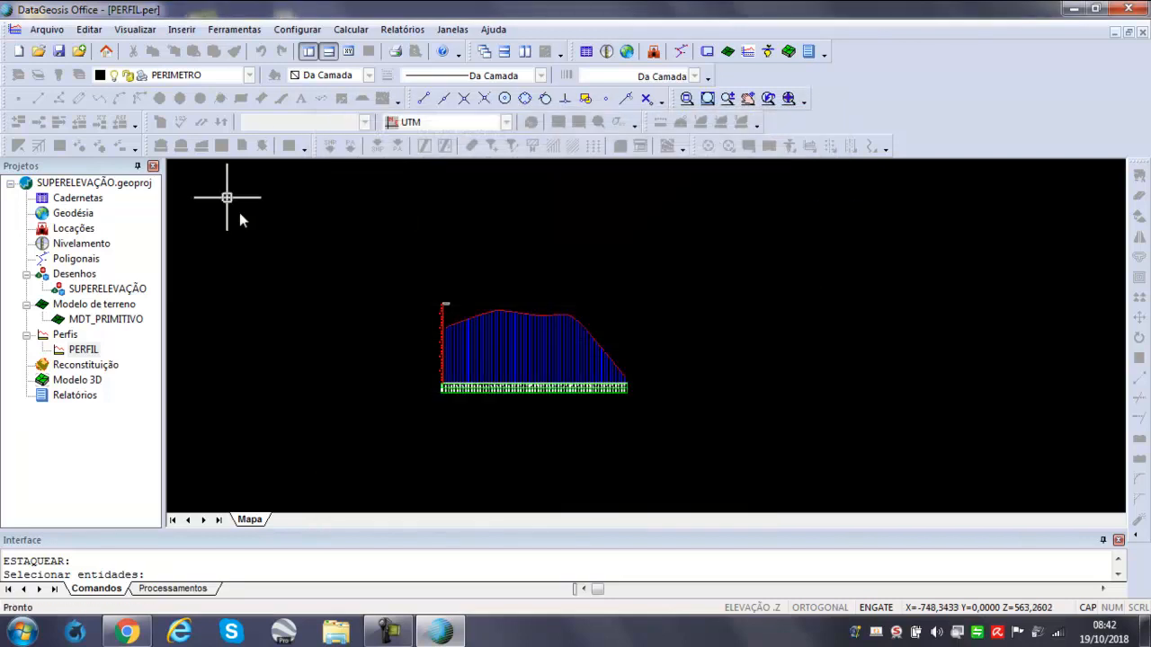
Create a new typical section (Seção-Tipo) file named VIA.
{"action": "left_click", "coordinate": [297, 30]}
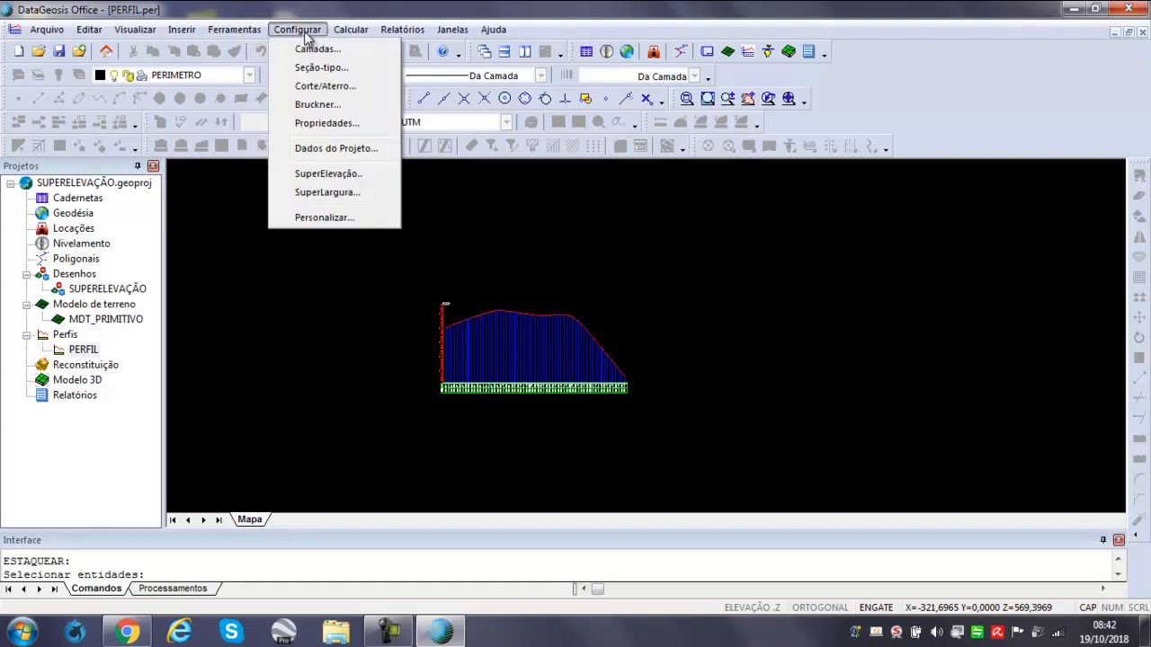
{"action": "left_click", "coordinate": [329, 70]}
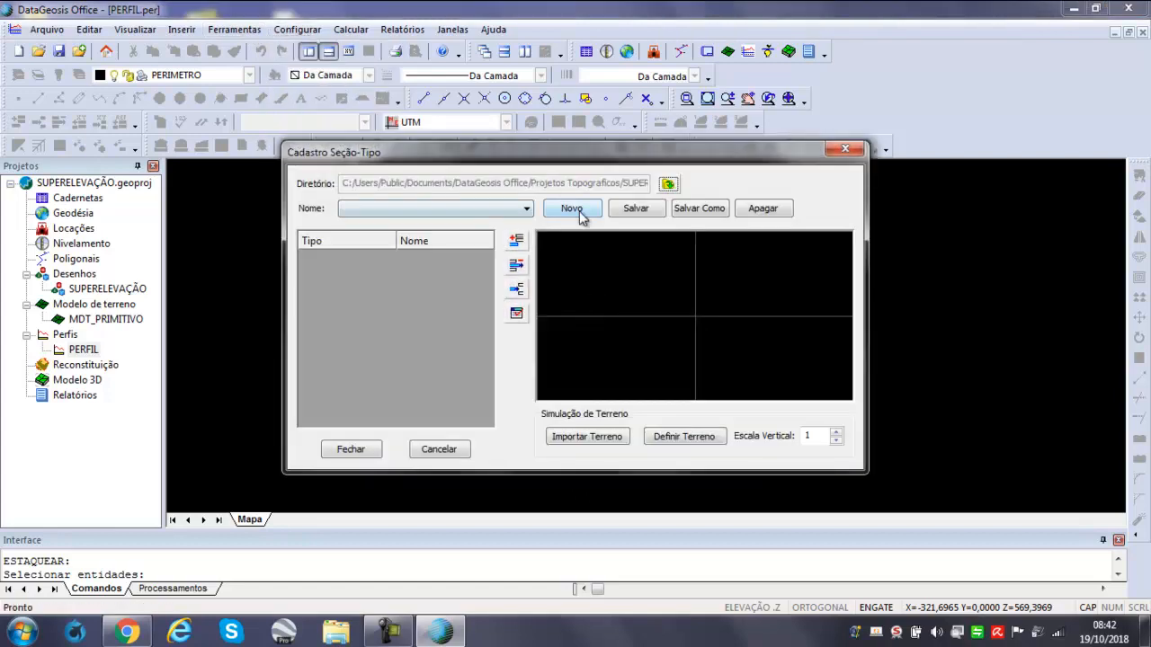
{"action": "left_click", "coordinate": [512, 212]}
{"action": "left_click", "coordinate": [563, 208]}
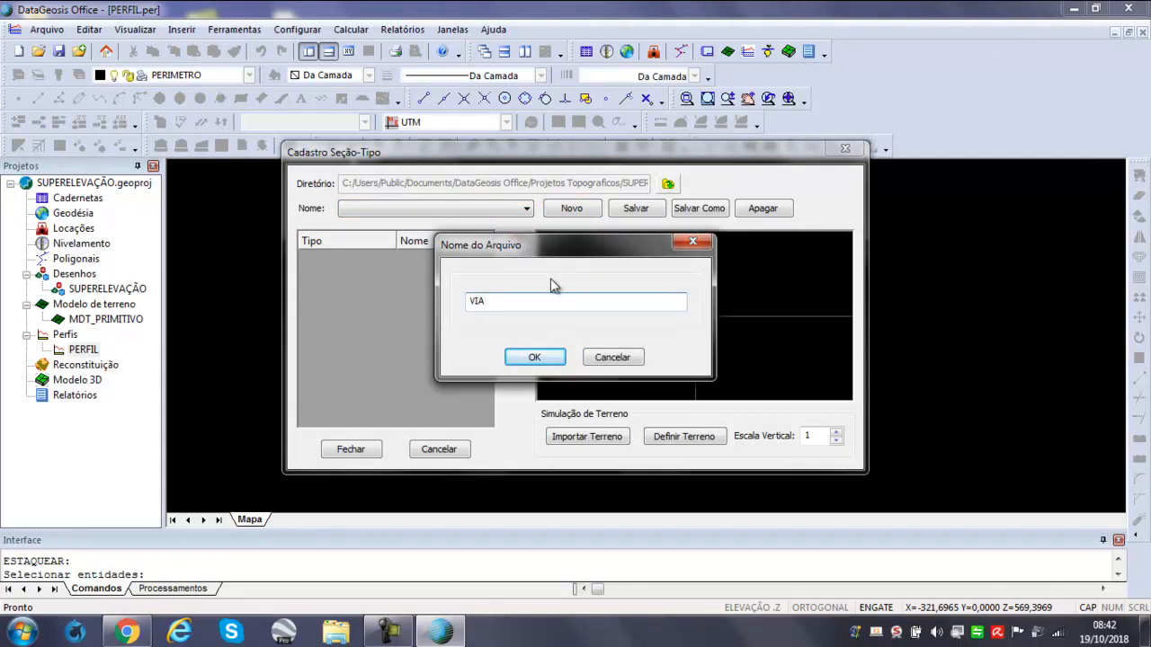
{"action": "left_click", "coordinate": [532, 358]}
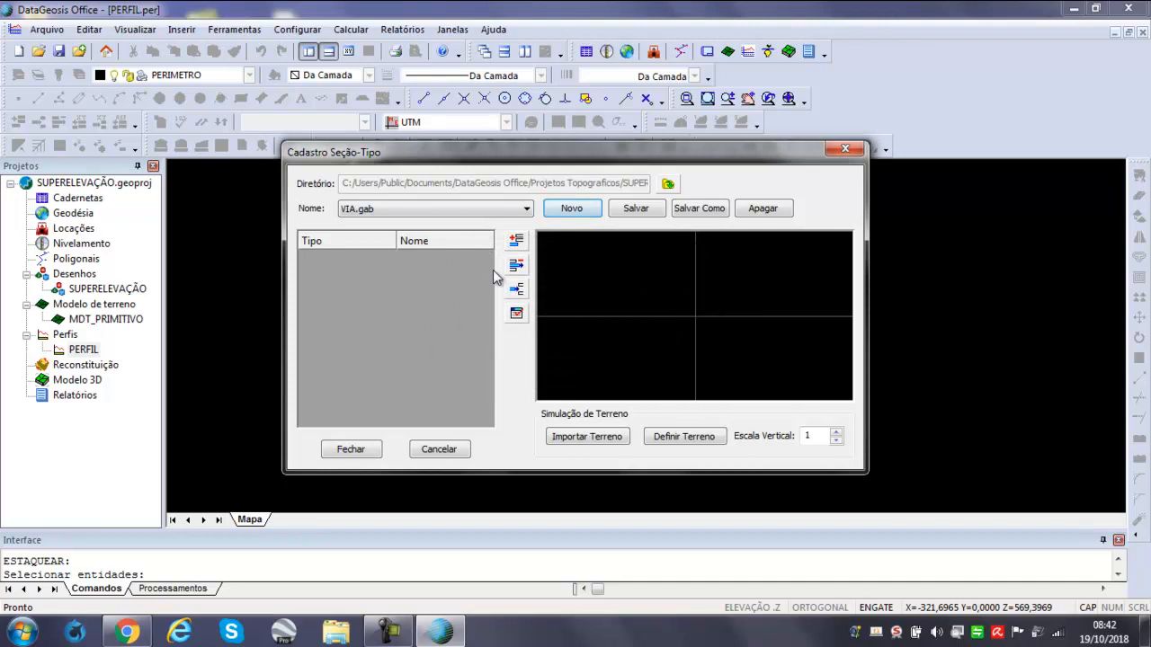
Add a slope (Talude) element and define its cut benches: maximum 10, height 5, width 2, inclination 1.
{"action": "left_click", "coordinate": [517, 245]}
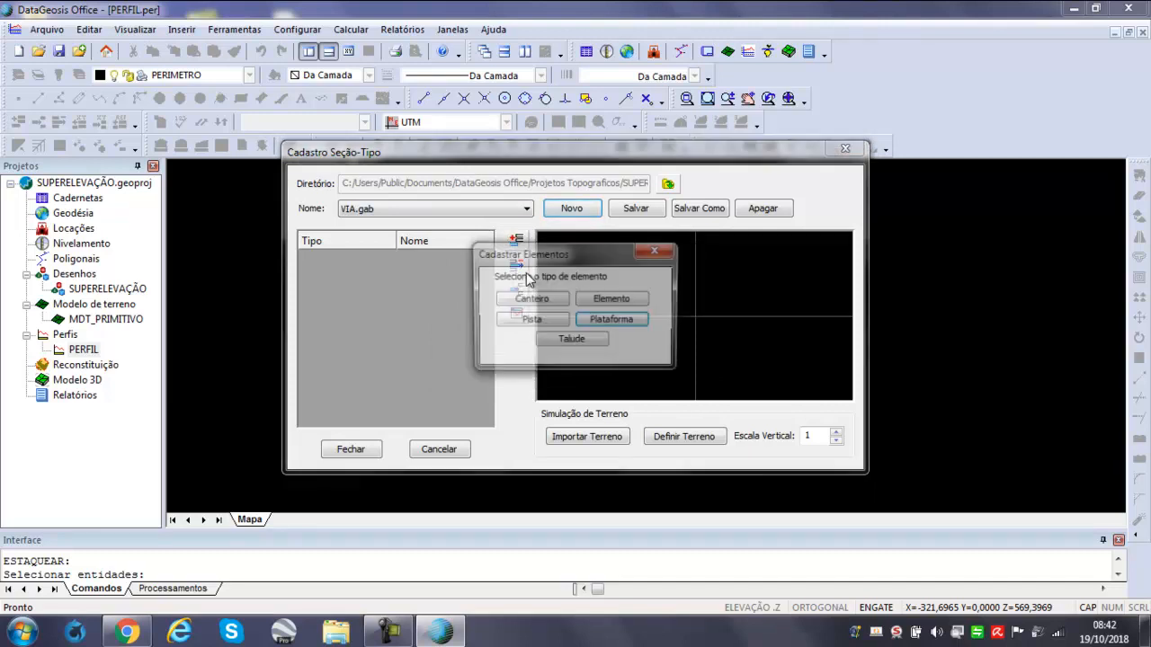
{"action": "left_click", "coordinate": [570, 340]}
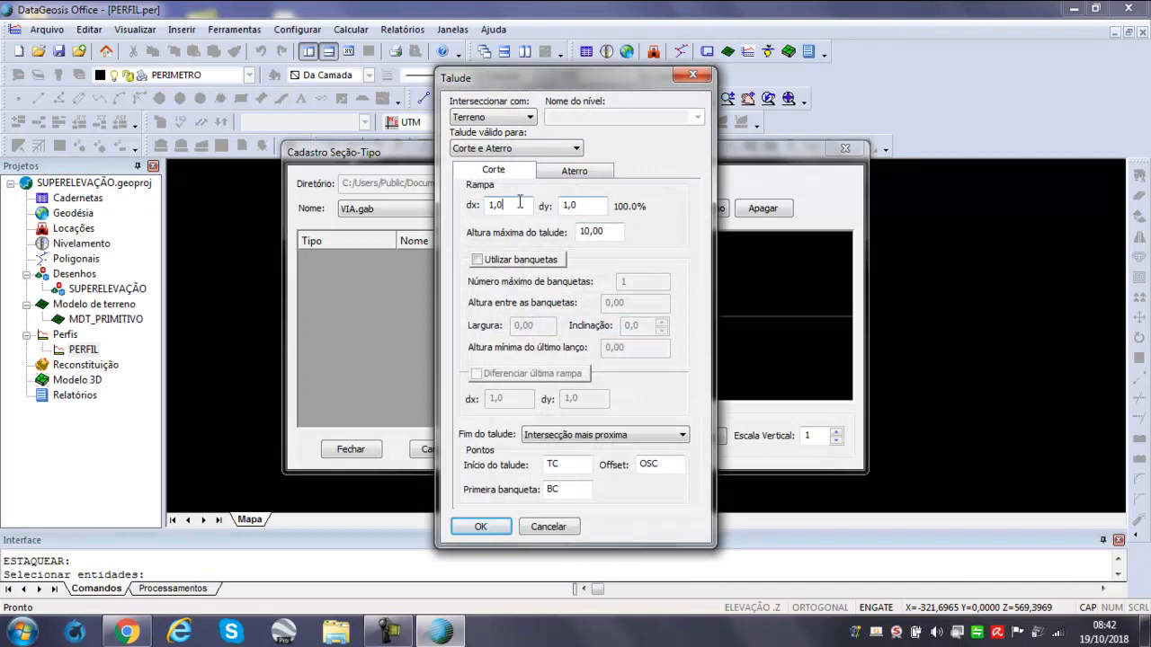
{"action": "left_click", "coordinate": [520, 263]}
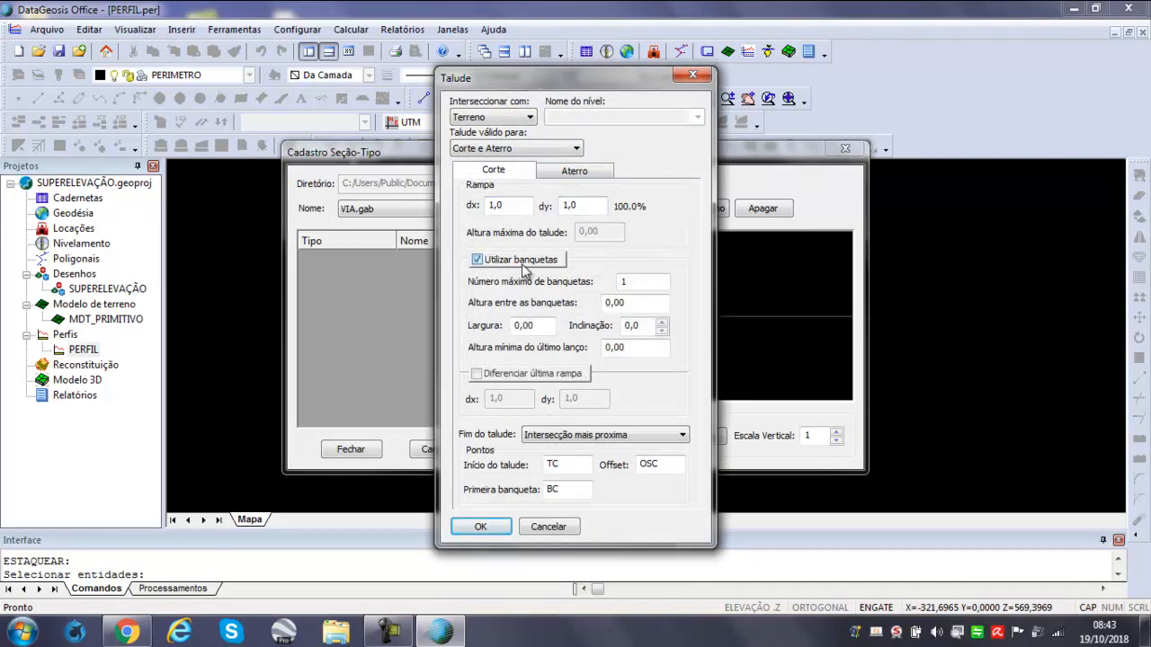
{"action": "key", "text": "Tab"}
{"action": "type", "text": "5"}
{"action": "key", "text": "Tab"}
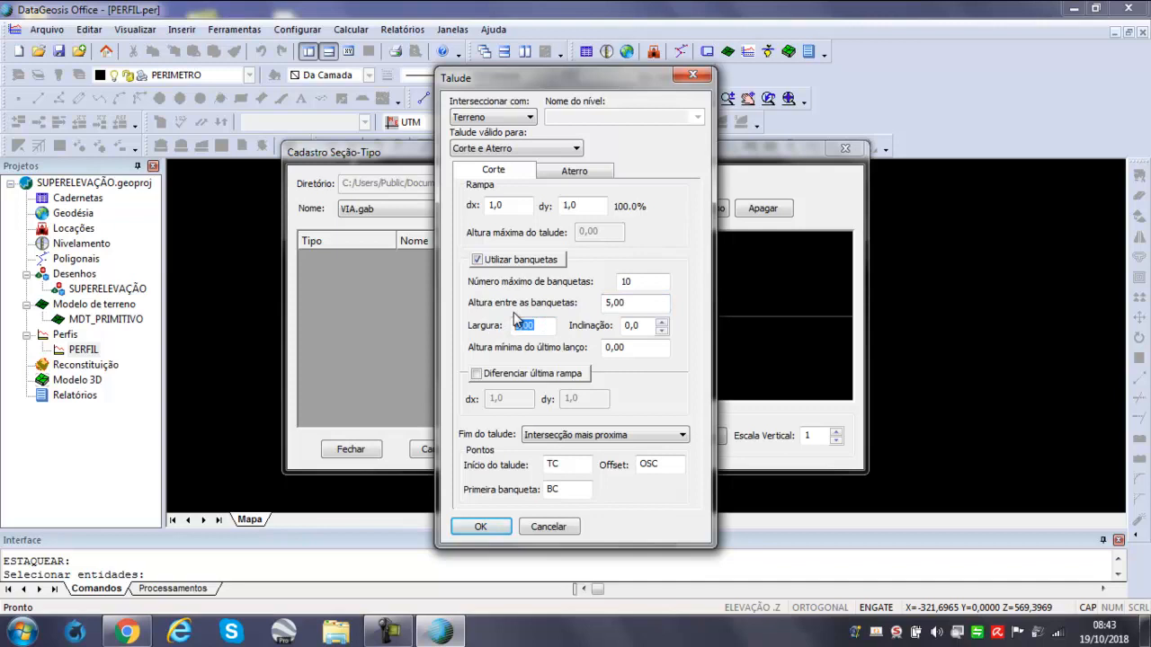
{"action": "type", "text": "2"}
{"action": "left_click", "coordinate": [662, 322]}
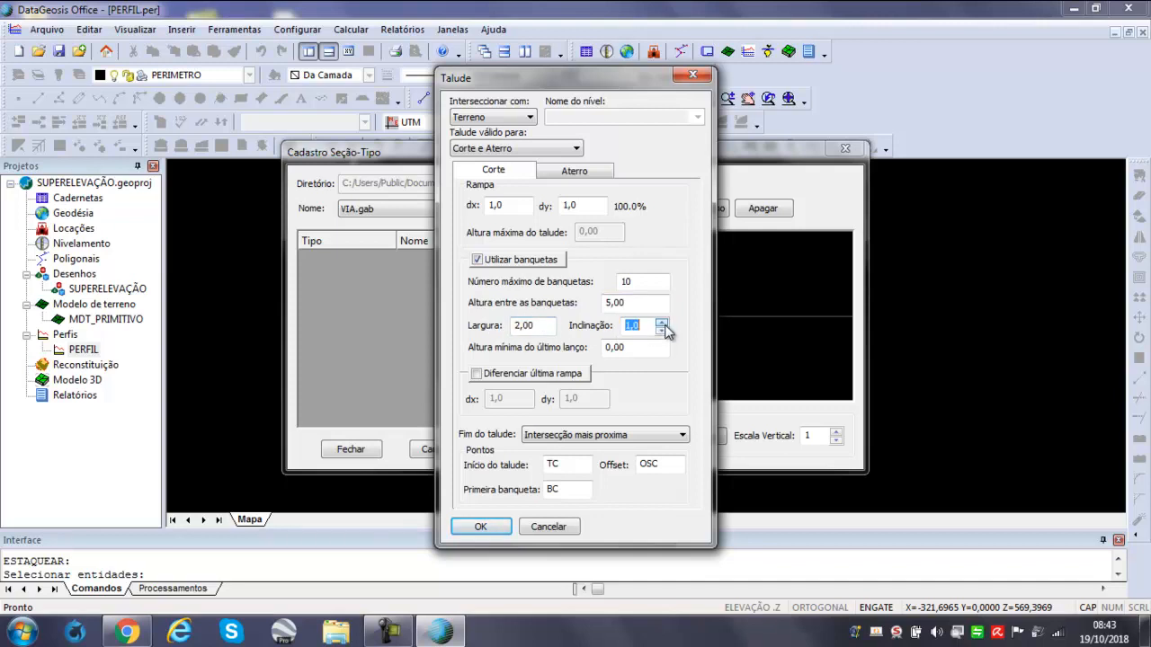
Define the fill slope with dx 1,5 and benches of maximum 10, height 5, width 2 and inclination 1, and accept the element.
{"action": "left_click", "coordinate": [583, 170]}
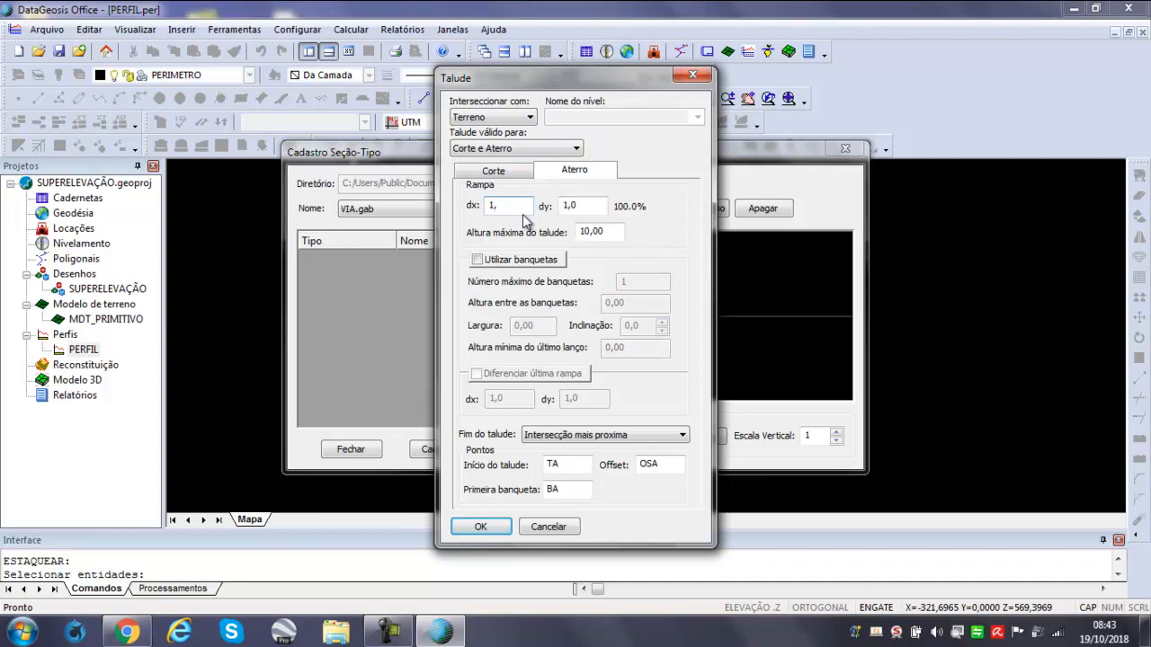
{"action": "type", "text": "1,5"}
{"action": "left_click", "coordinate": [539, 259]}
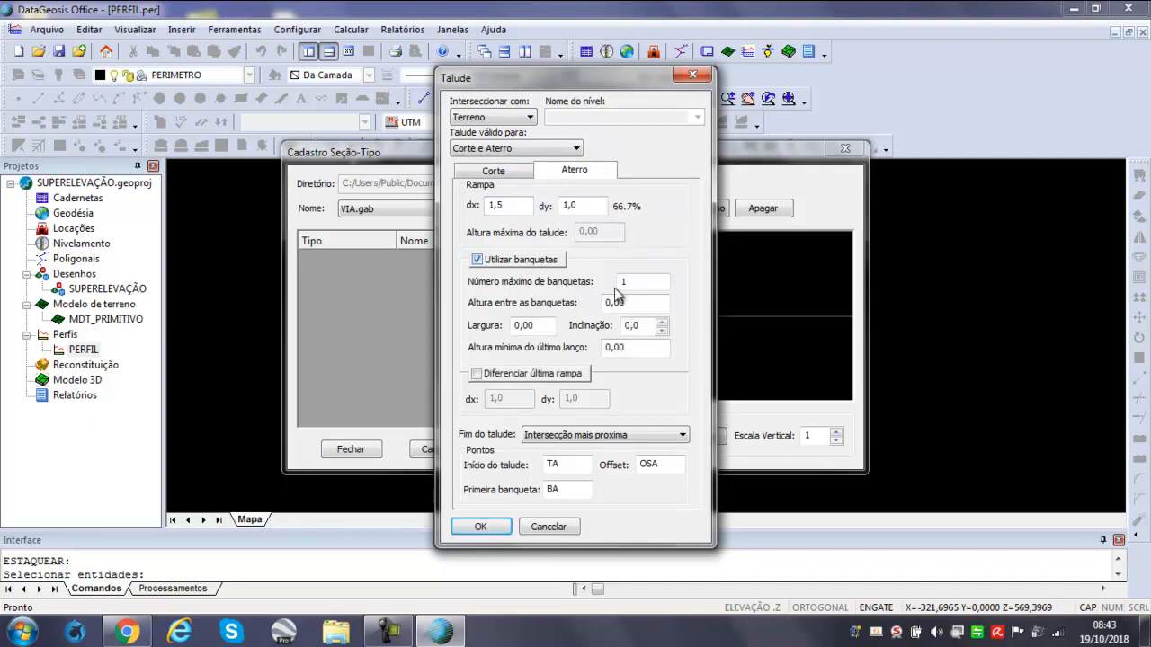
{"action": "type", "text": "0"}
{"action": "key", "text": "Tab"}
{"action": "type", "text": "5"}
{"action": "key", "text": "Tab"}
{"action": "type", "text": "2"}
{"action": "left_click", "coordinate": [662, 322]}
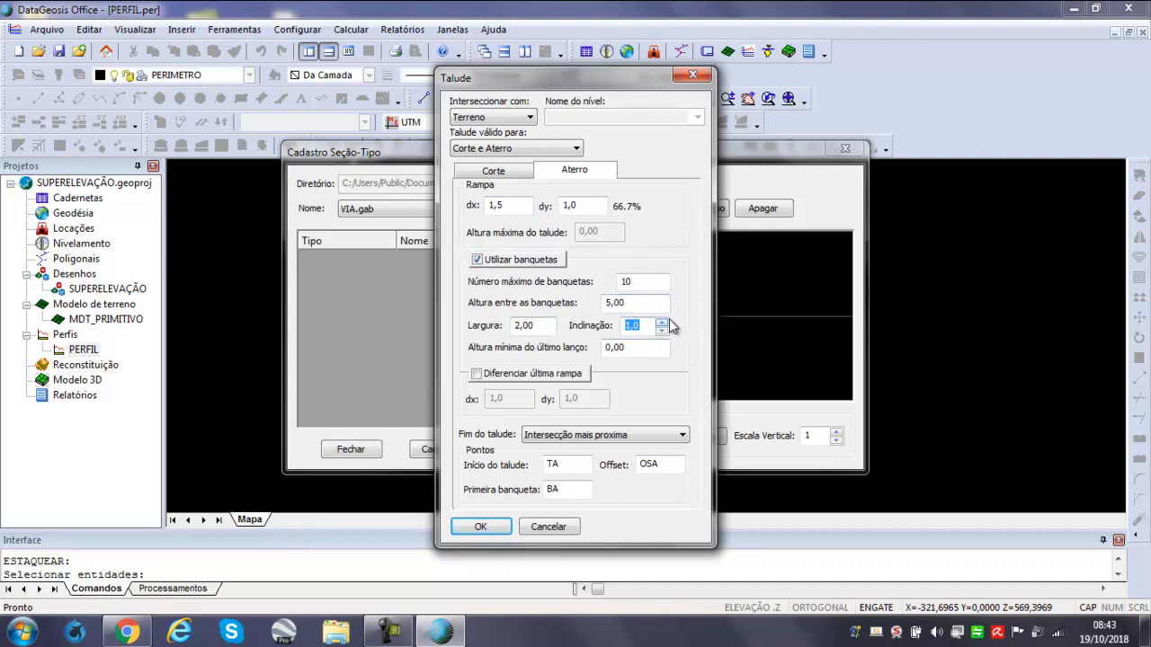
{"action": "left_click", "coordinate": [494, 173]}
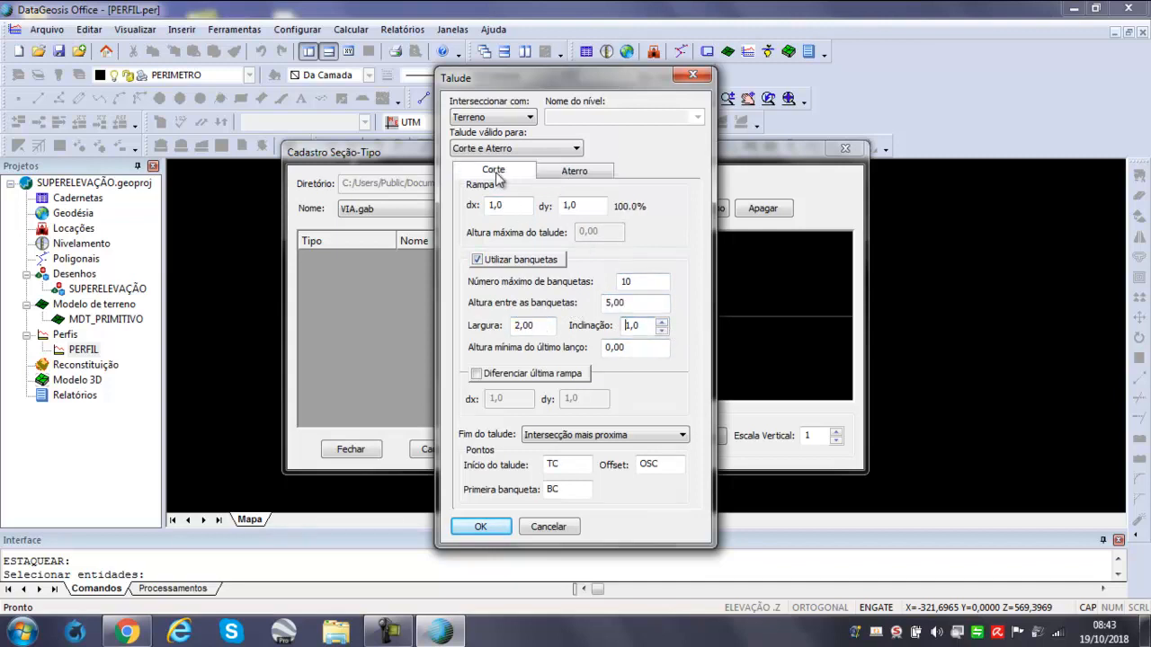
{"action": "left_click", "coordinate": [575, 175]}
{"action": "left_click", "coordinate": [479, 526]}
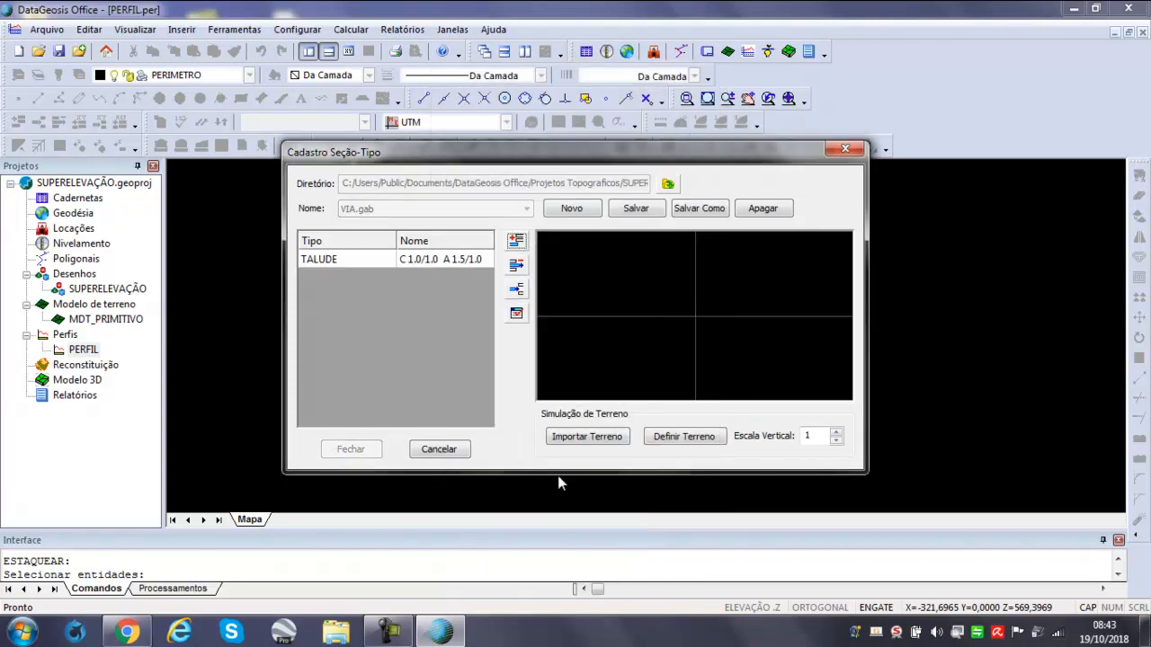
Add a roadway (Pista) element with 7 m widths in cut and fill, Caimento Duplo and a 2% crossfall.
{"action": "left_click", "coordinate": [516, 241]}
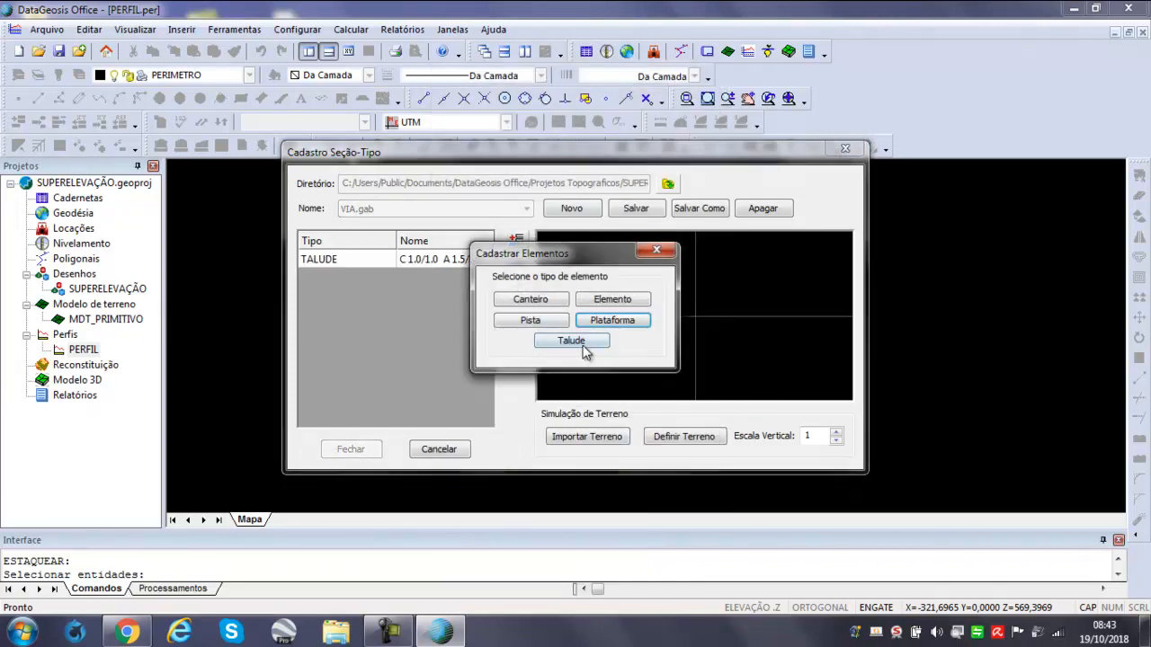
{"action": "left_click", "coordinate": [530, 321]}
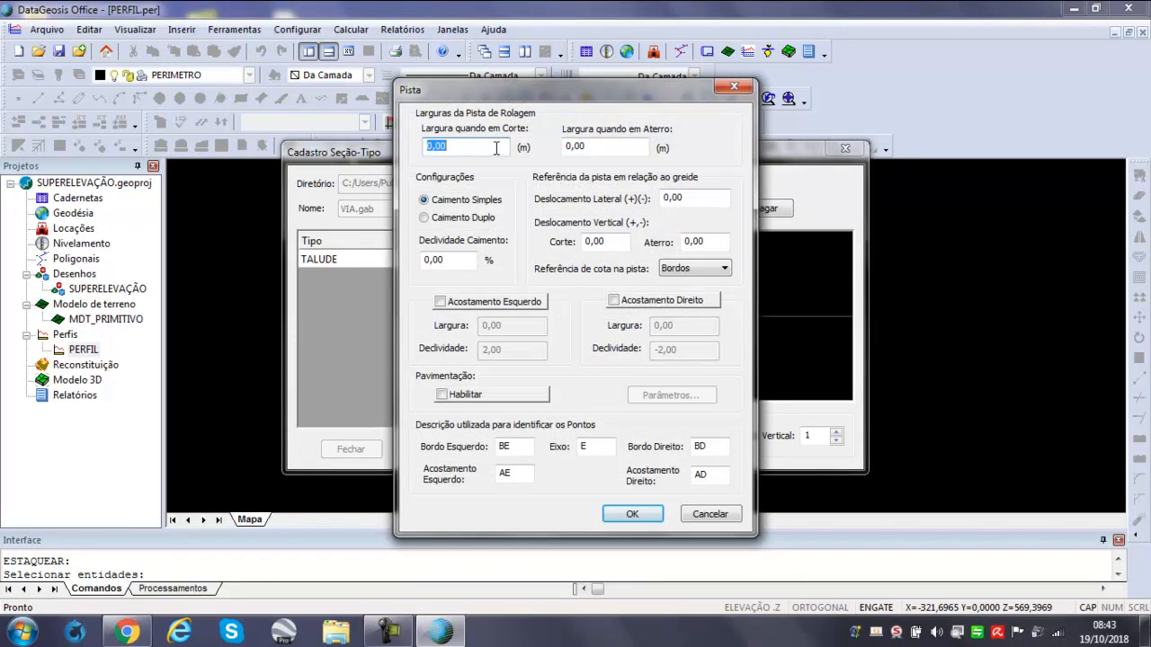
{"action": "type", "text": "7"}
{"action": "key", "text": "Tab"}
{"action": "type", "text": "7"}
{"action": "left_click", "coordinate": [466, 219]}
{"action": "double_click", "coordinate": [456, 256]}
{"action": "type", "text": "2"}
{"action": "left_click", "coordinate": [619, 241]}
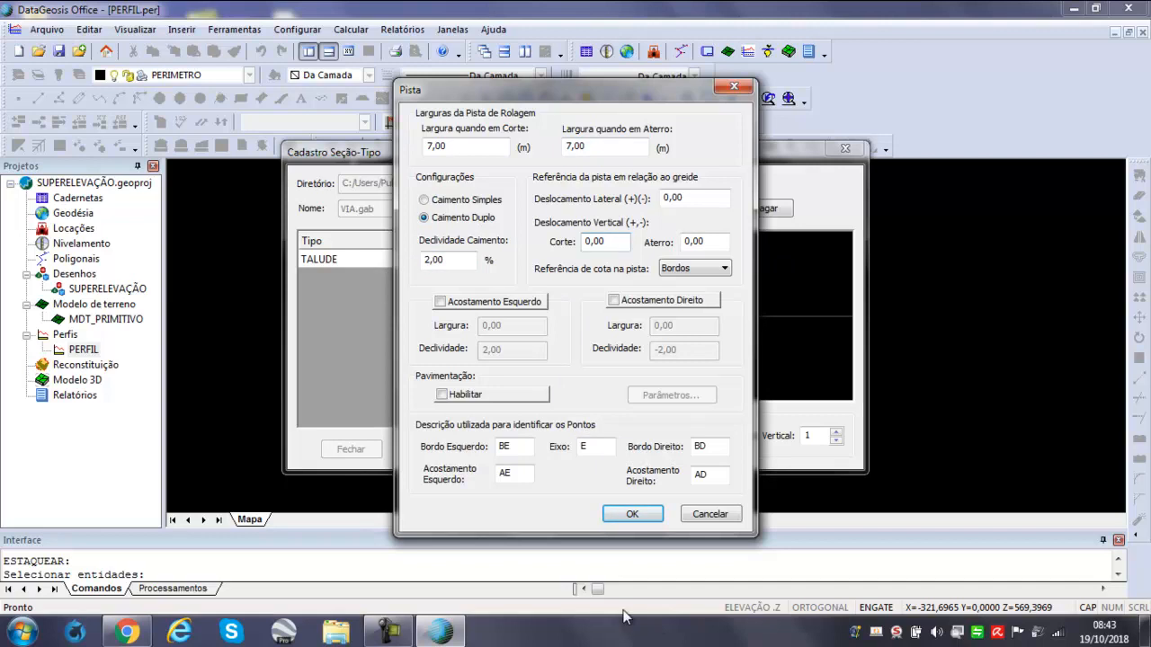
{"action": "left_click", "coordinate": [654, 522]}
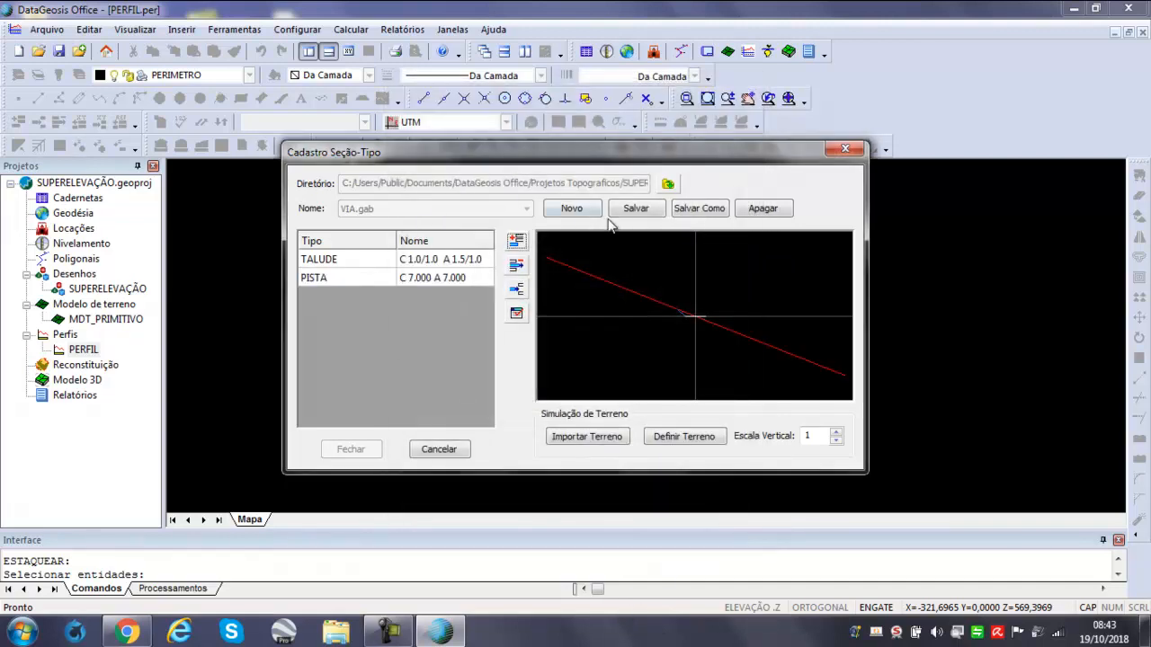
Add a second slope (Talude) element with cut benches of maximum 10, height 5, width 2 and inclination 1.
{"action": "left_click", "coordinate": [516, 241]}
{"action": "left_click", "coordinate": [561, 341]}
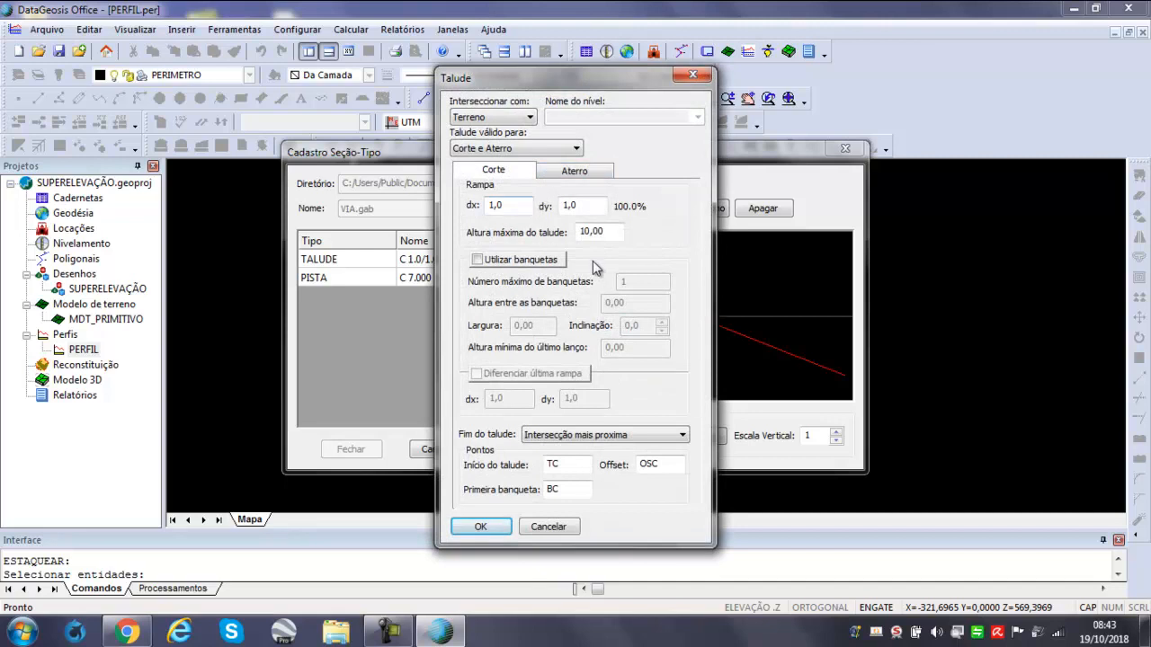
{"action": "left_click", "coordinate": [512, 261]}
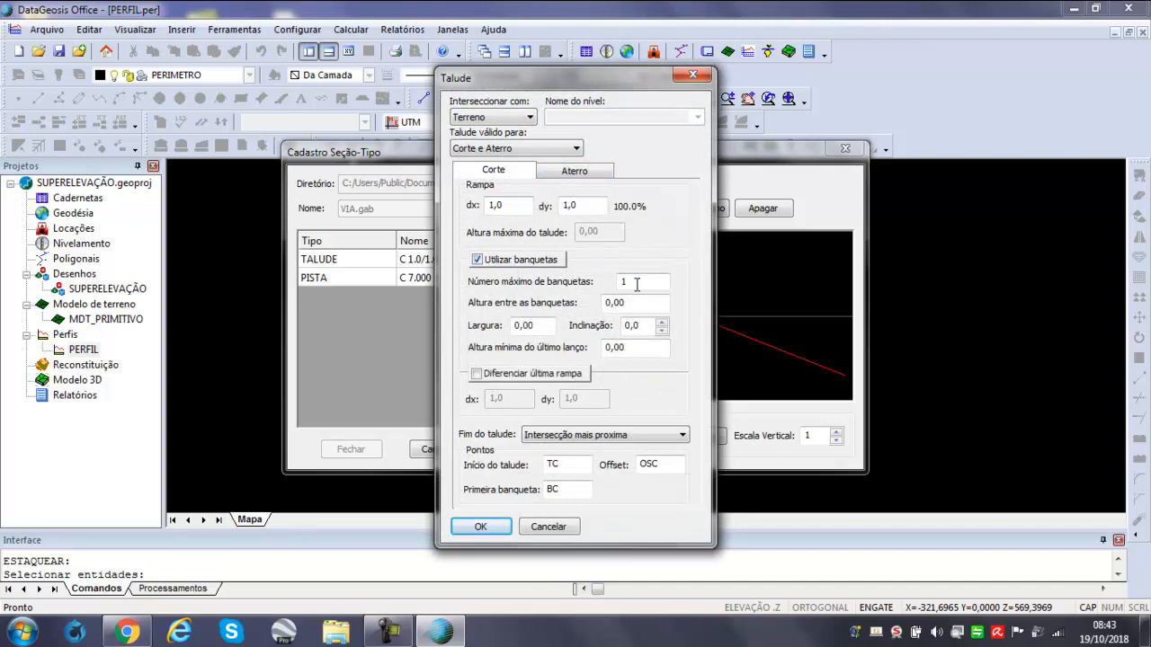
{"action": "left_click_drag", "start_coordinate": [540, 324], "coordinate": [509, 325]}
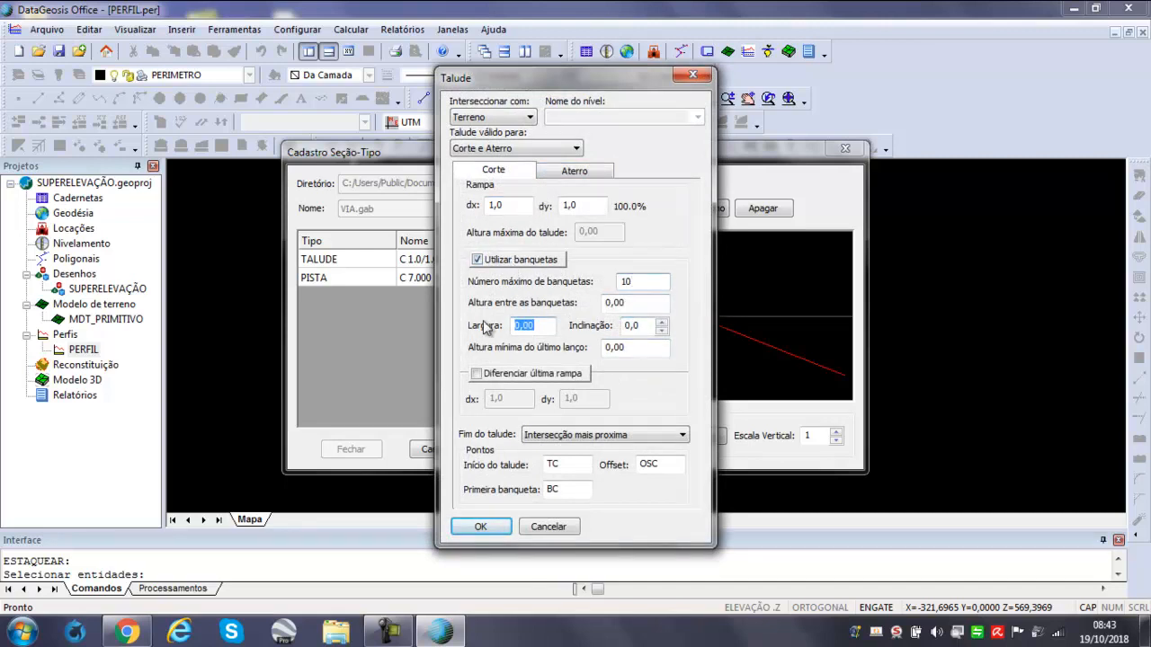
{"action": "type", "text": "2"}
{"action": "left_click_drag", "start_coordinate": [640, 304], "coordinate": [604, 303]}
{"action": "type", "text": "4"}
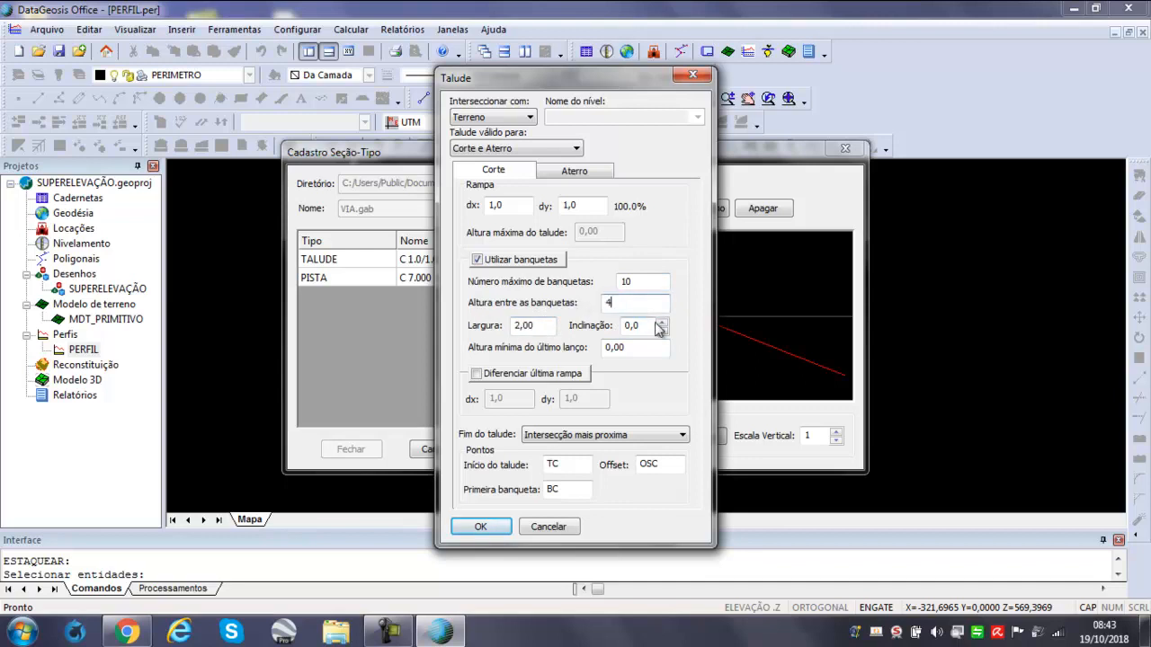
{"action": "key", "text": "BackSpace"}
{"action": "type", "text": "5"}
{"action": "left_click", "coordinate": [662, 323]}
{"action": "left_click", "coordinate": [661, 322]}
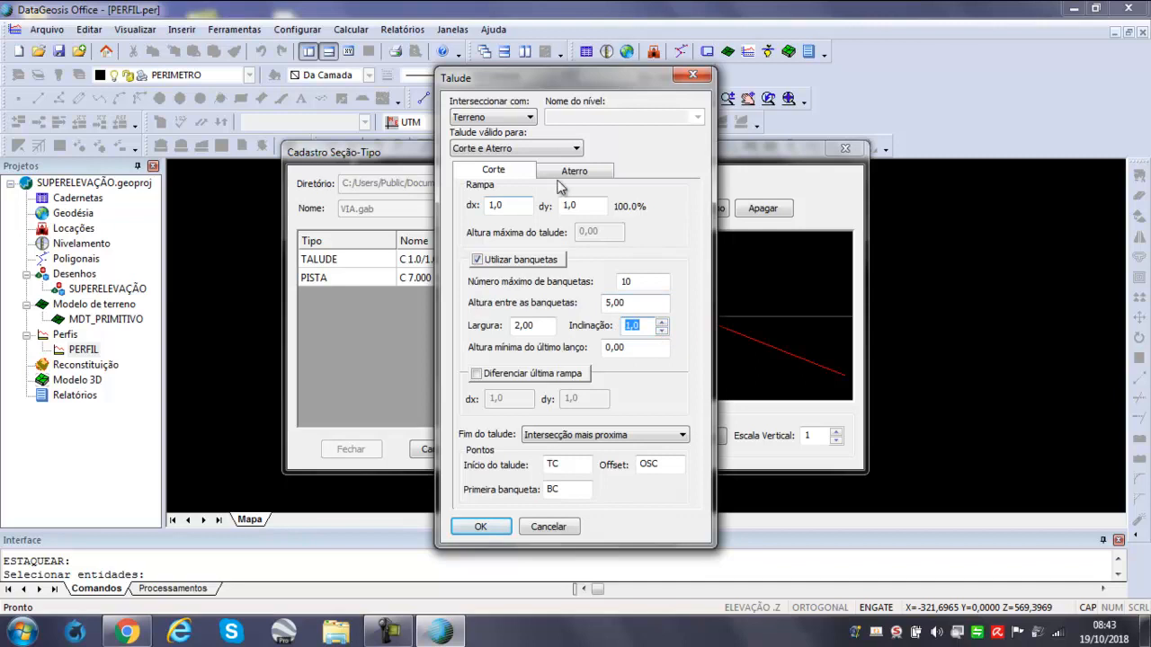
Set the second slope's fill to dx 1,5 with benches of maximum 10, height 2, width 2 and inclination 1, and accept it.
{"action": "left_click", "coordinate": [570, 174]}
{"action": "type", "text": "1,5"}
{"action": "left_click", "coordinate": [551, 263]}
{"action": "left_click", "coordinate": [642, 282]}
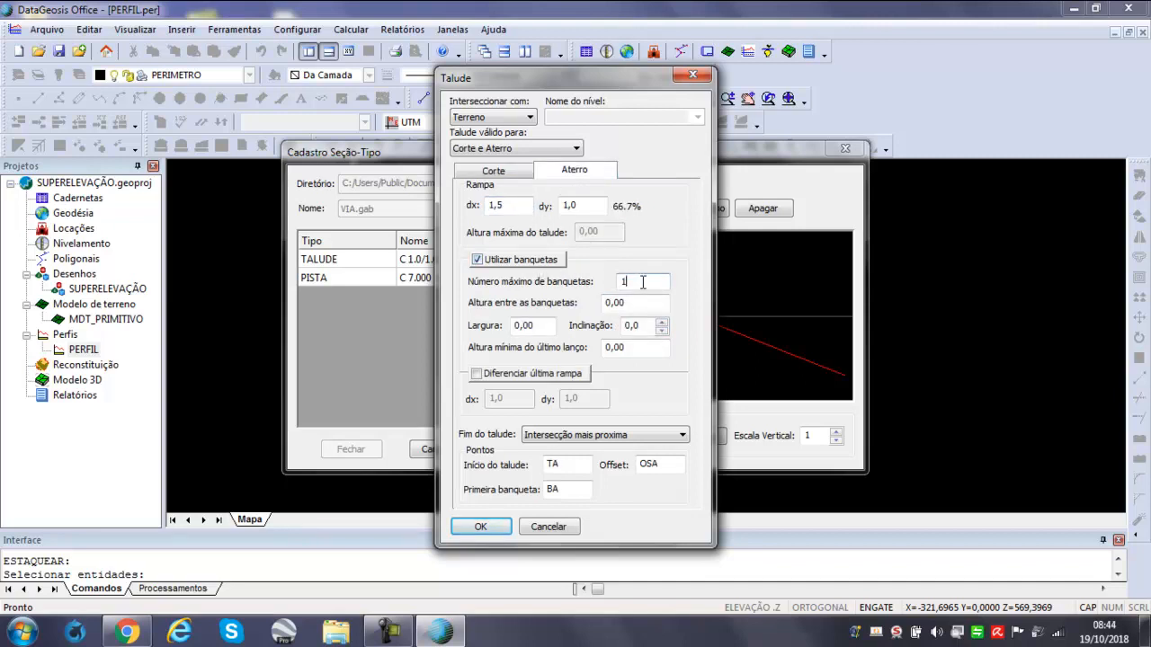
{"action": "key", "text": "Tab"}
{"action": "type", "text": "2"}
{"action": "left_click", "coordinate": [662, 321]}
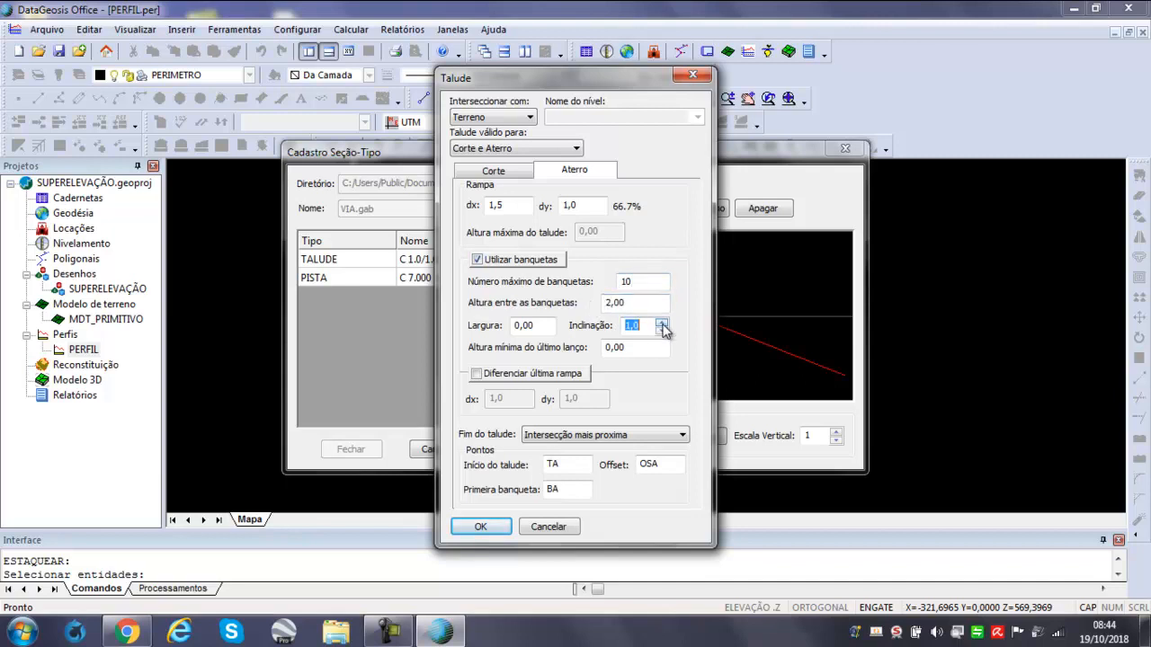
{"action": "double_click", "coordinate": [551, 326]}
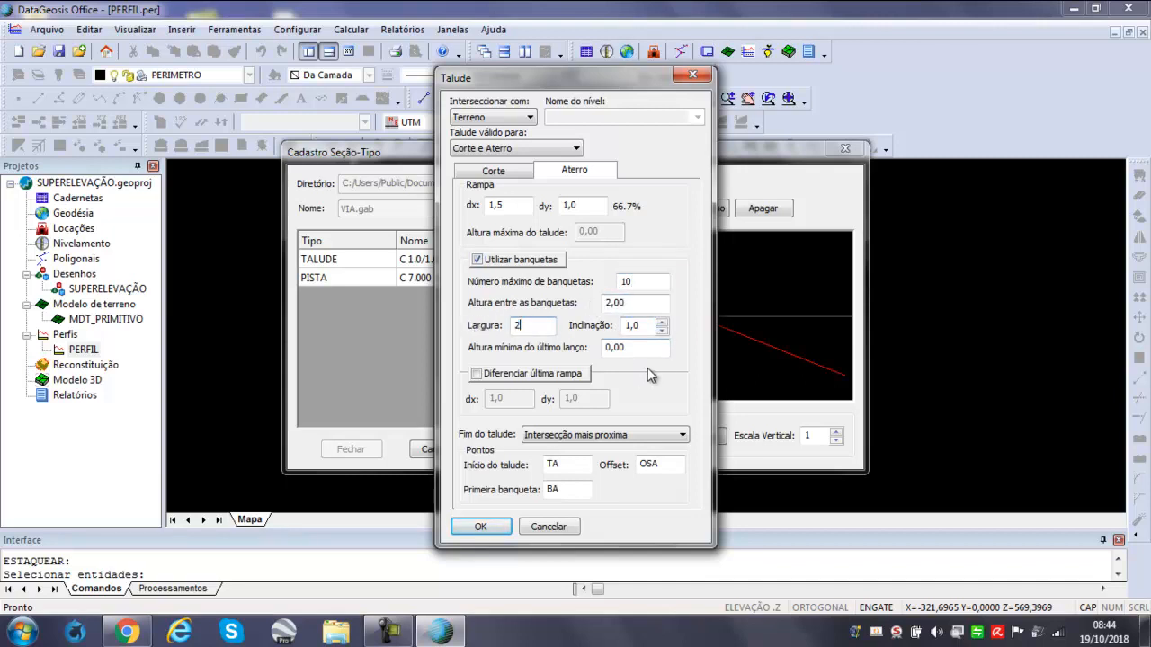
{"action": "left_click", "coordinate": [472, 526]}
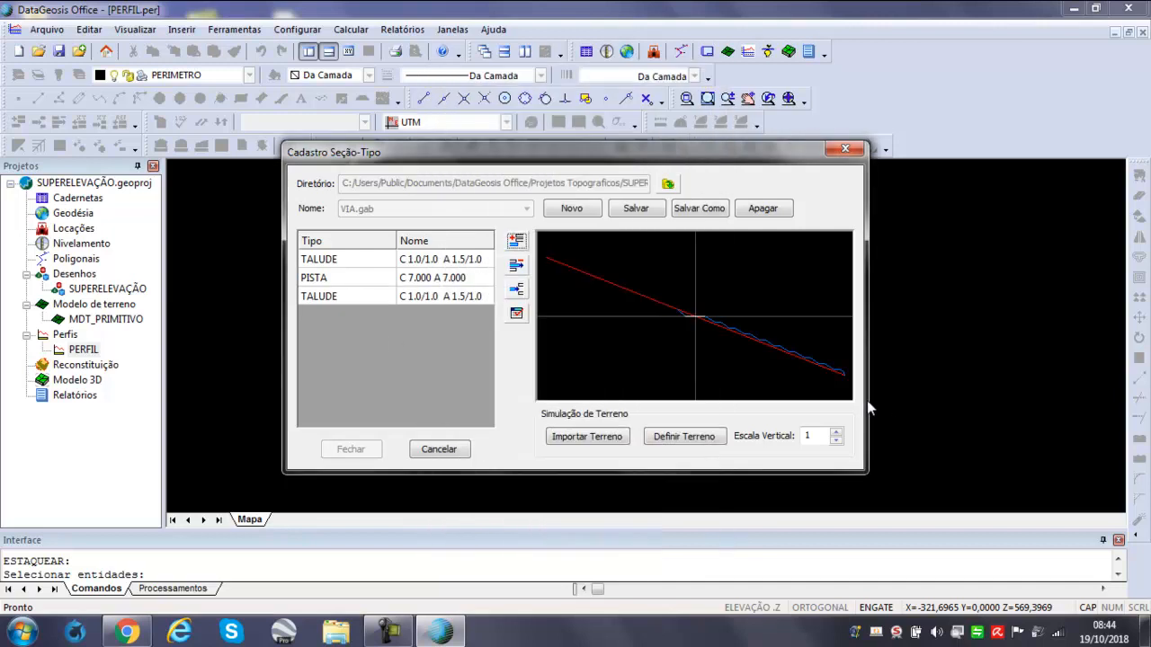
Review the cut and fill bench settings of both slope elements in the typical section.
{"action": "left_click", "coordinate": [428, 298]}
{"action": "left_click", "coordinate": [516, 313]}
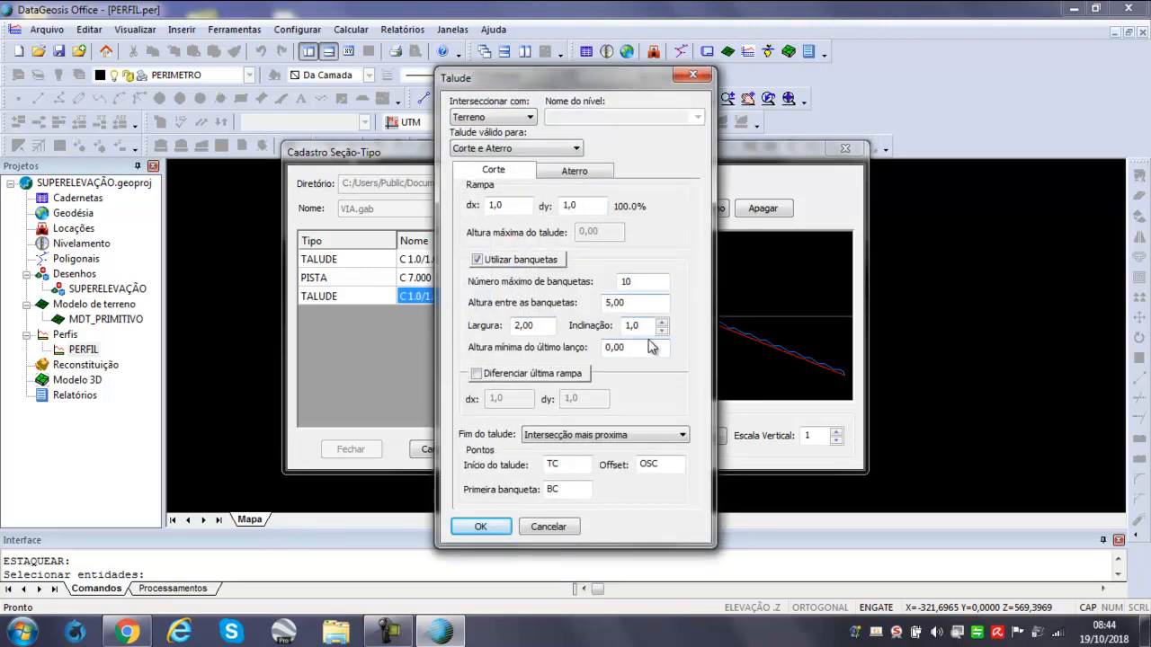
{"action": "left_click", "coordinate": [571, 172]}
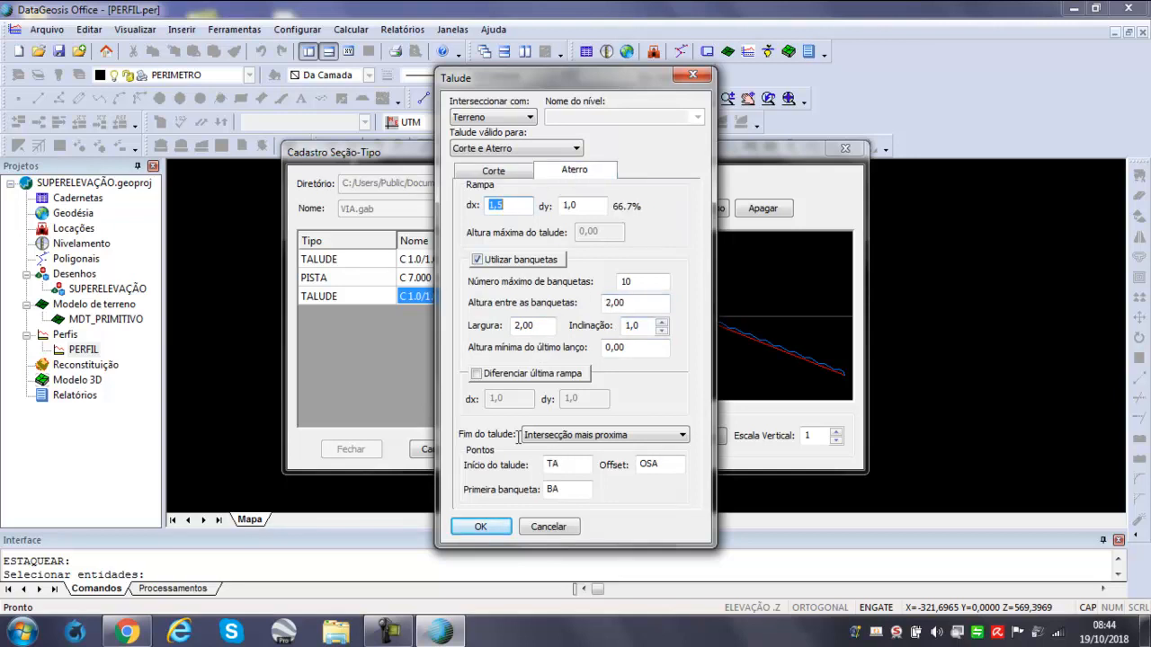
{"action": "left_click", "coordinate": [480, 526]}
{"action": "left_click", "coordinate": [457, 262]}
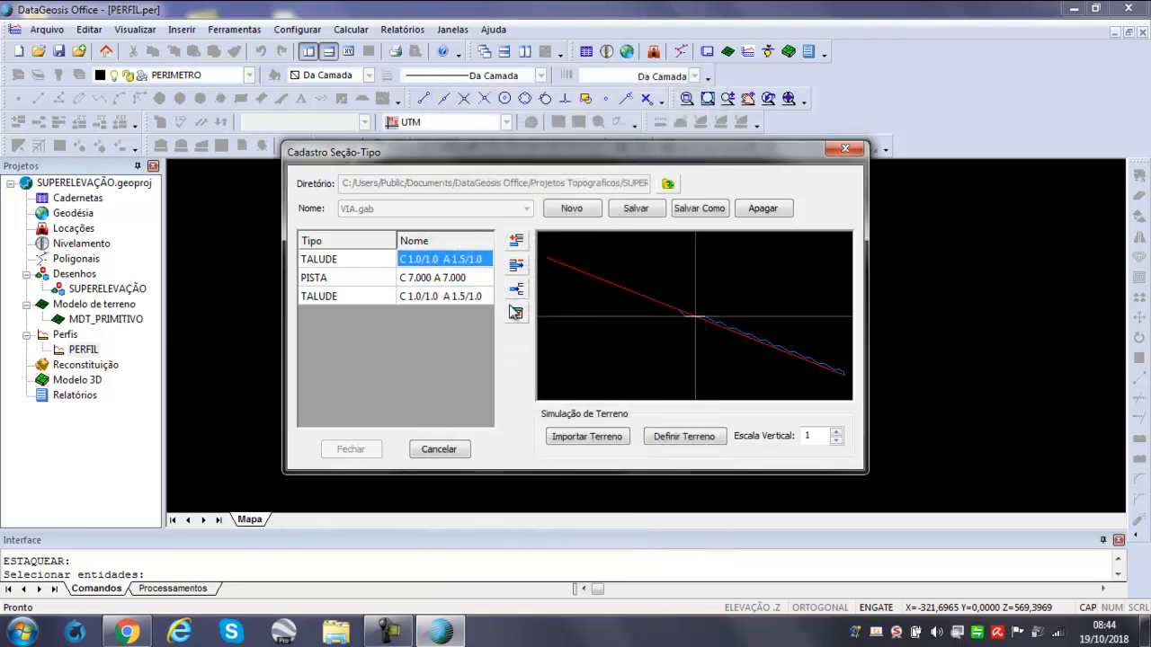
{"action": "left_click", "coordinate": [516, 312]}
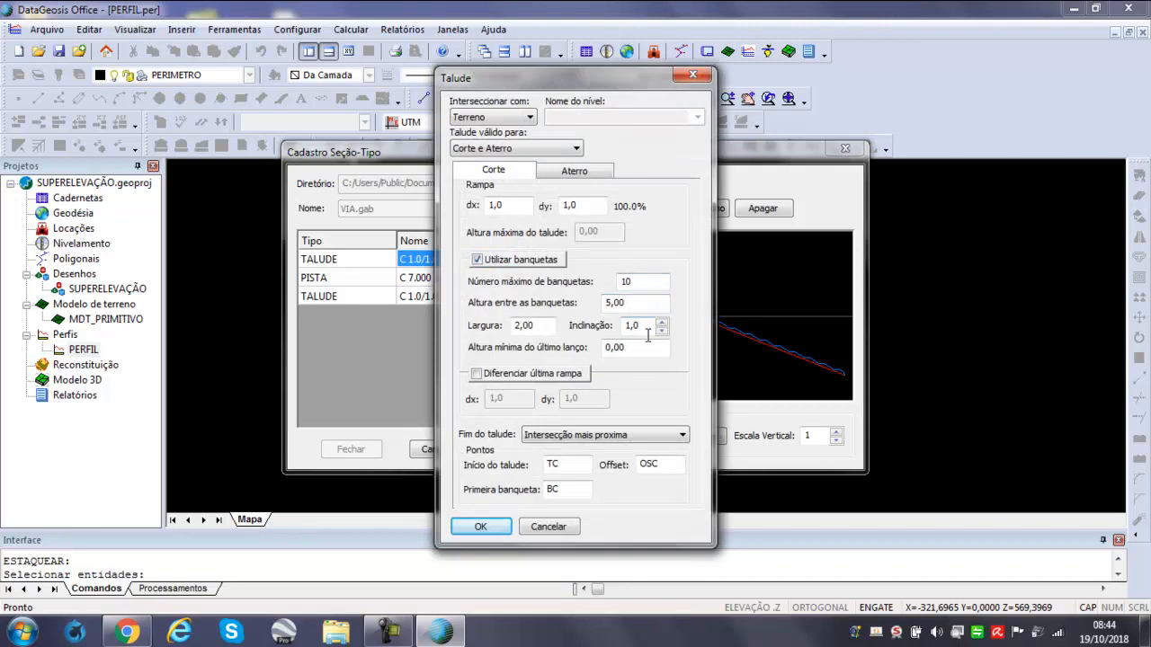
{"action": "left_click", "coordinate": [576, 173]}
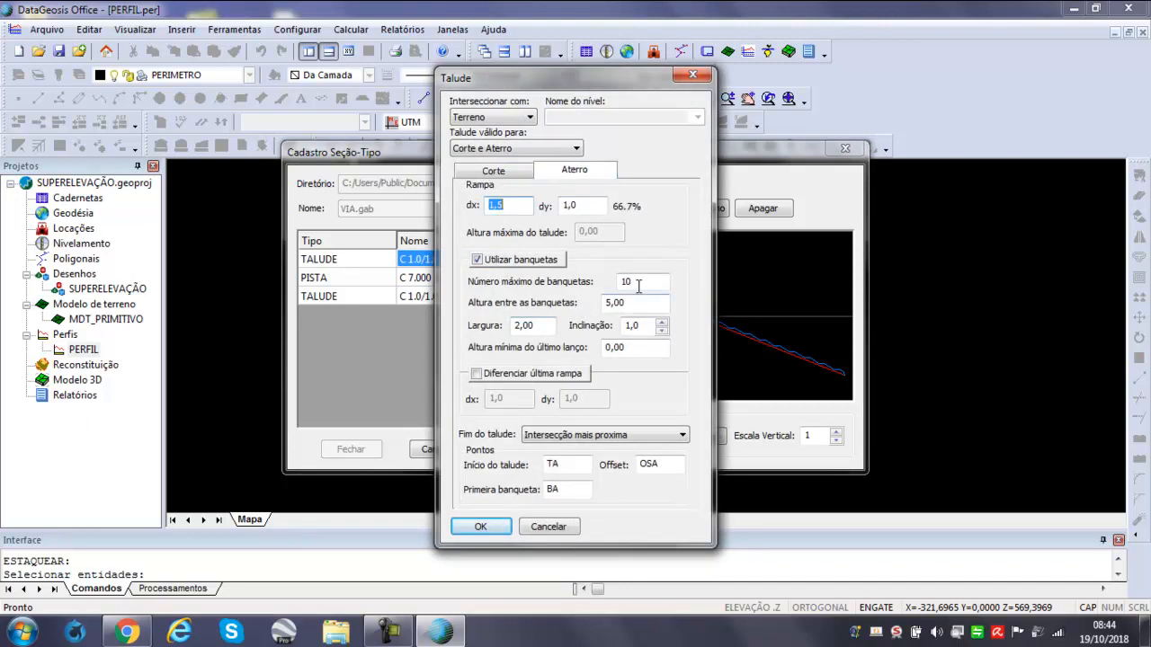
{"action": "left_click", "coordinate": [480, 526]}
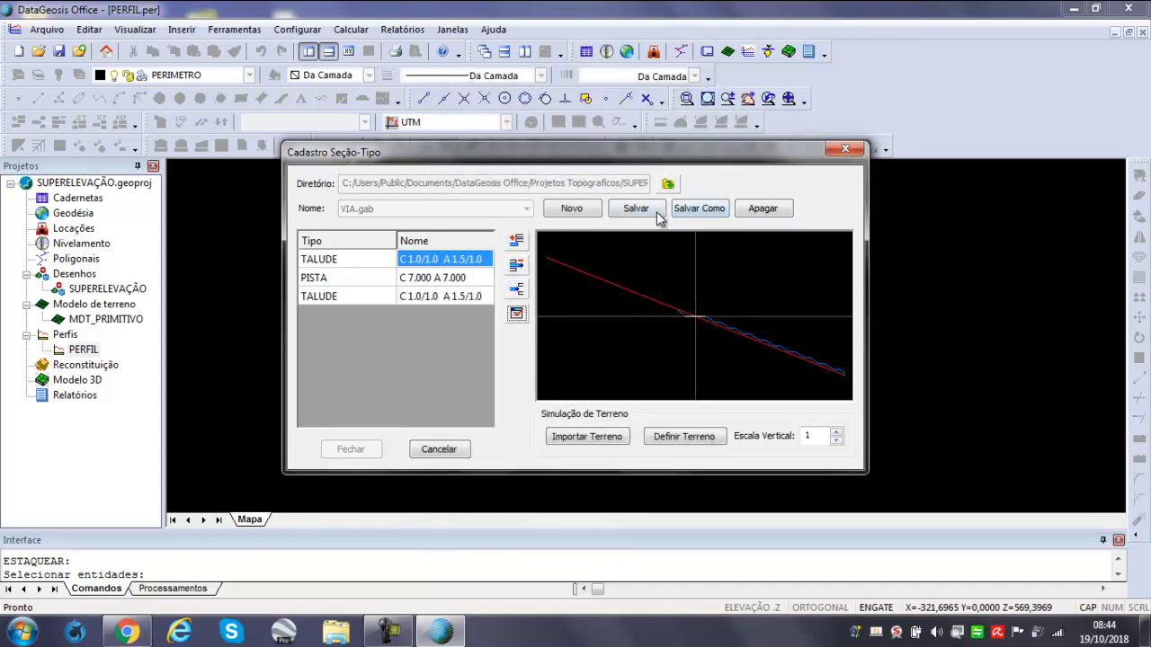
Save the VIA typical section and close its registration dialog.
{"action": "left_click", "coordinate": [655, 211]}
{"action": "left_click", "coordinate": [355, 450]}
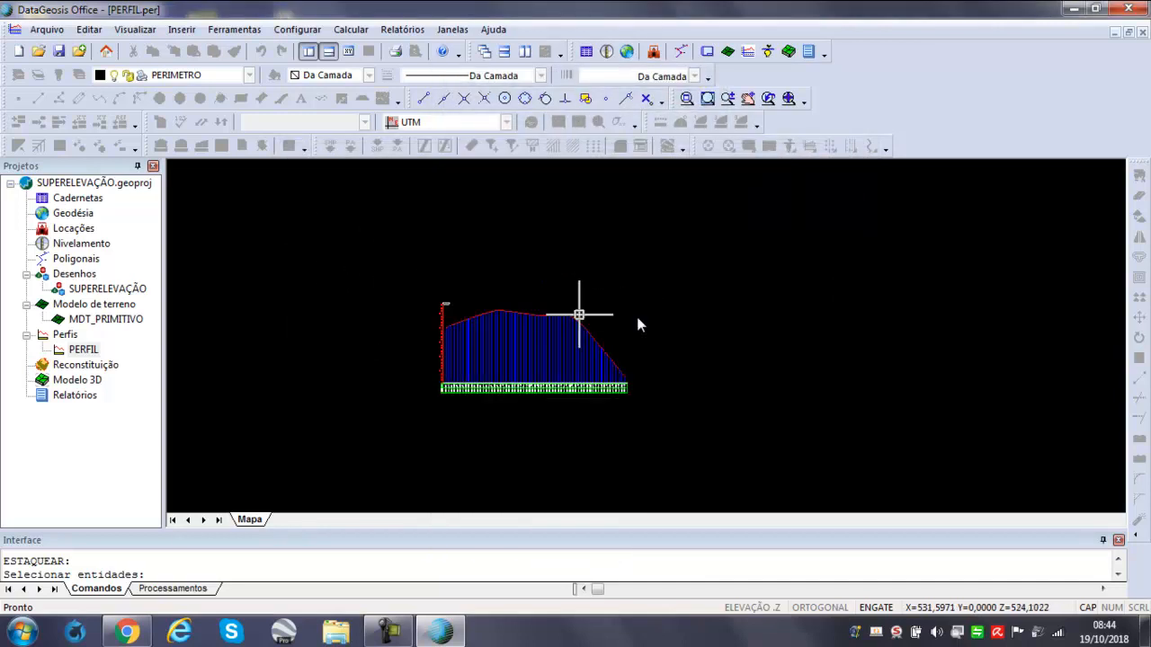
Start a new grade line (greide) at the profile's beginning and place its second vertex 198,51 m away with a 2,83% ramp.
{"action": "scroll", "coordinate": [476, 303], "scroll_direction": "up", "scroll_amount": 1}
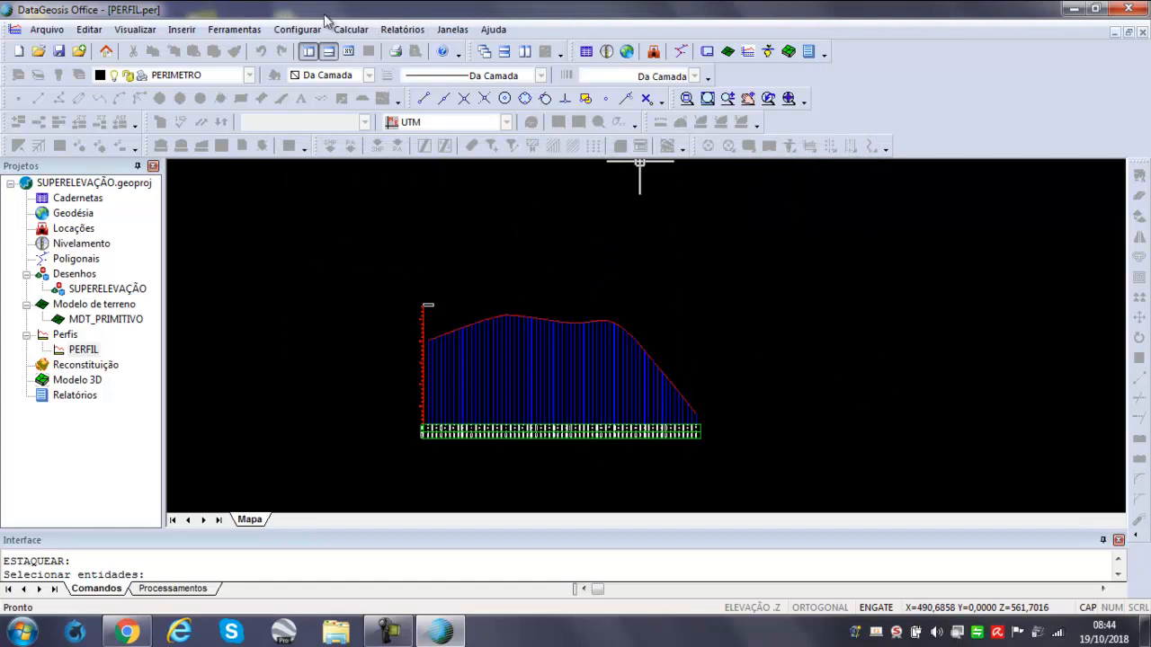
{"action": "left_click", "coordinate": [234, 29]}
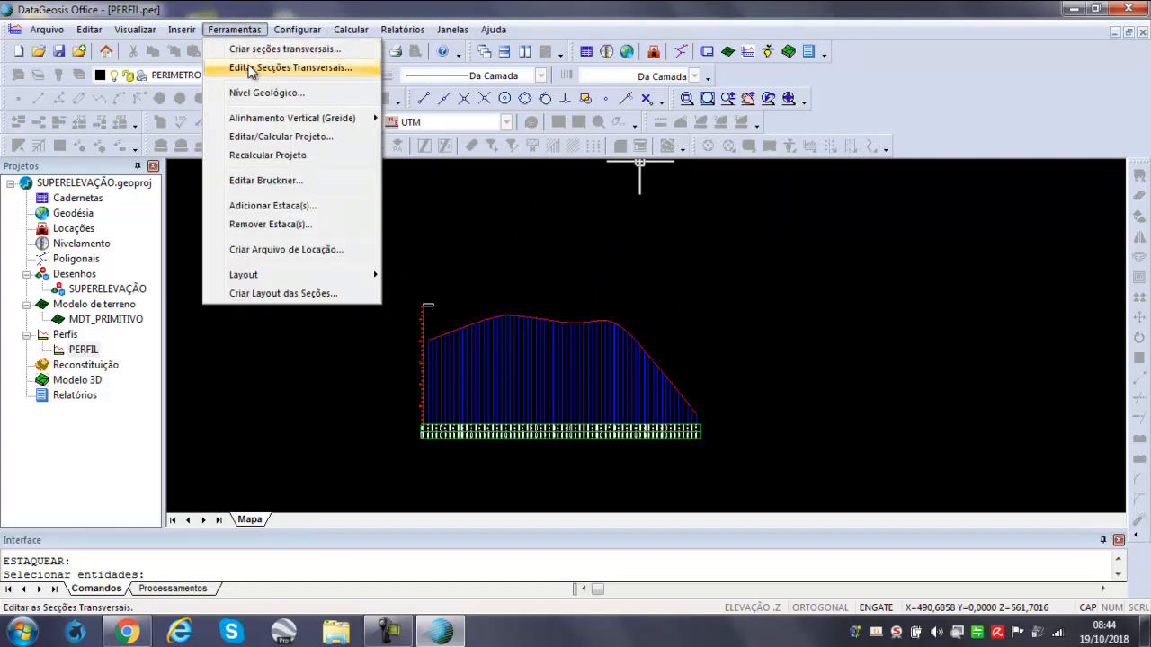
{"action": "mouse_move", "coordinate": [250, 122]}
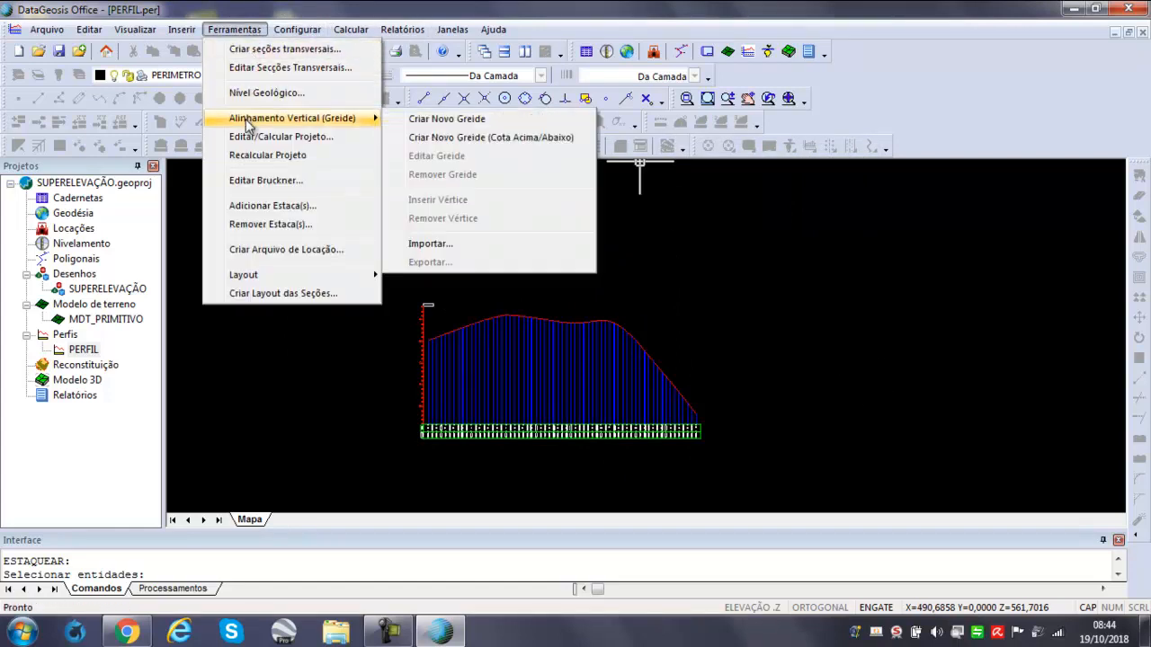
{"action": "left_click", "coordinate": [480, 123]}
{"action": "scroll", "coordinate": [429, 346], "scroll_direction": "up", "scroll_amount": 3}
{"action": "scroll", "coordinate": [431, 343], "scroll_direction": "up", "scroll_amount": 1}
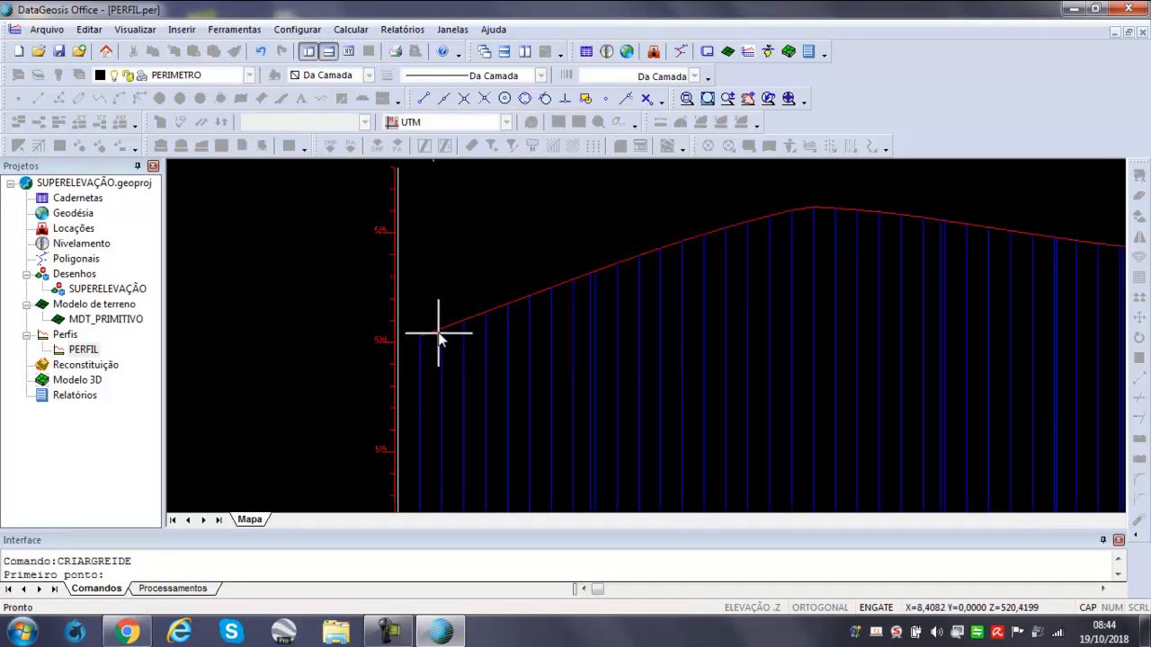
{"action": "left_click", "coordinate": [423, 338]}
{"action": "left_click", "coordinate": [543, 345]}
{"action": "left_click", "coordinate": [854, 222]}
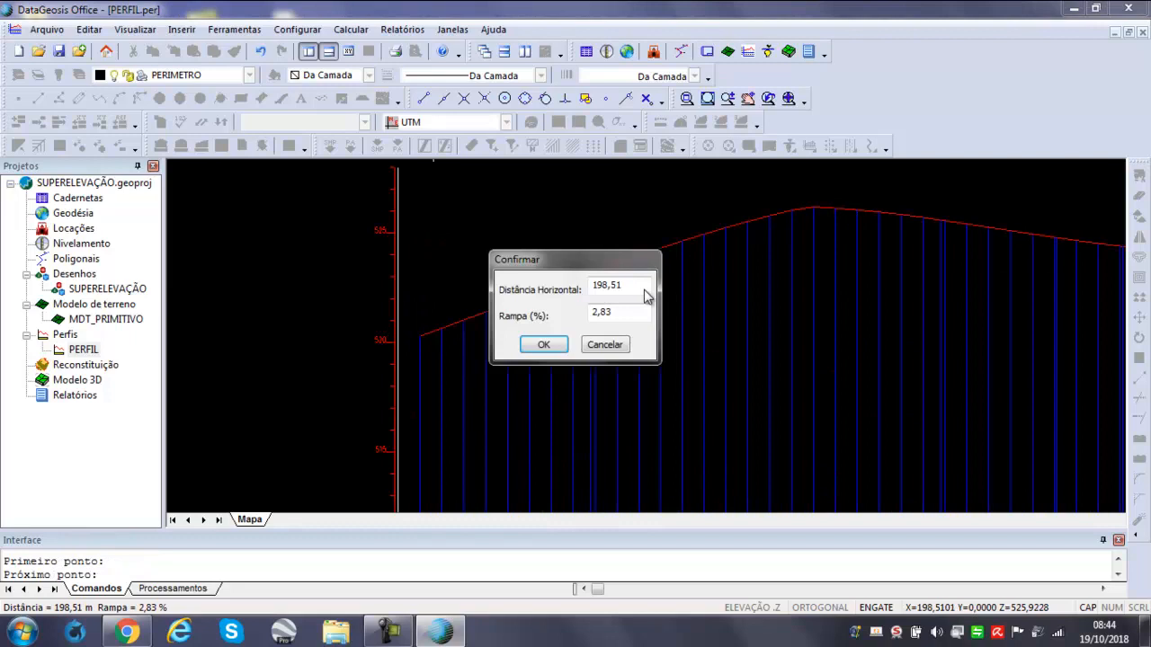
{"action": "left_click", "coordinate": [544, 345]}
Add two more grade vertices along the terrain profile, the second about 157 m past the first with a ramp of about -2,9%.
{"action": "scroll", "coordinate": [468, 298], "scroll_direction": "down", "scroll_amount": 2}
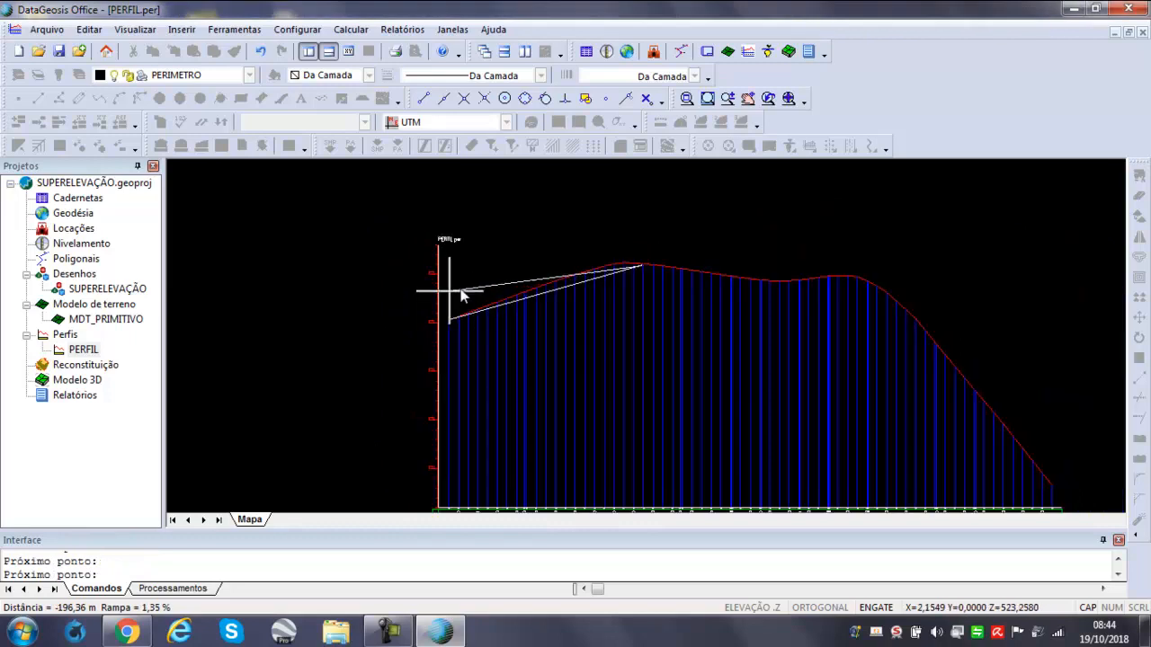
{"action": "left_click", "coordinate": [771, 279]}
{"action": "left_click", "coordinate": [555, 345]}
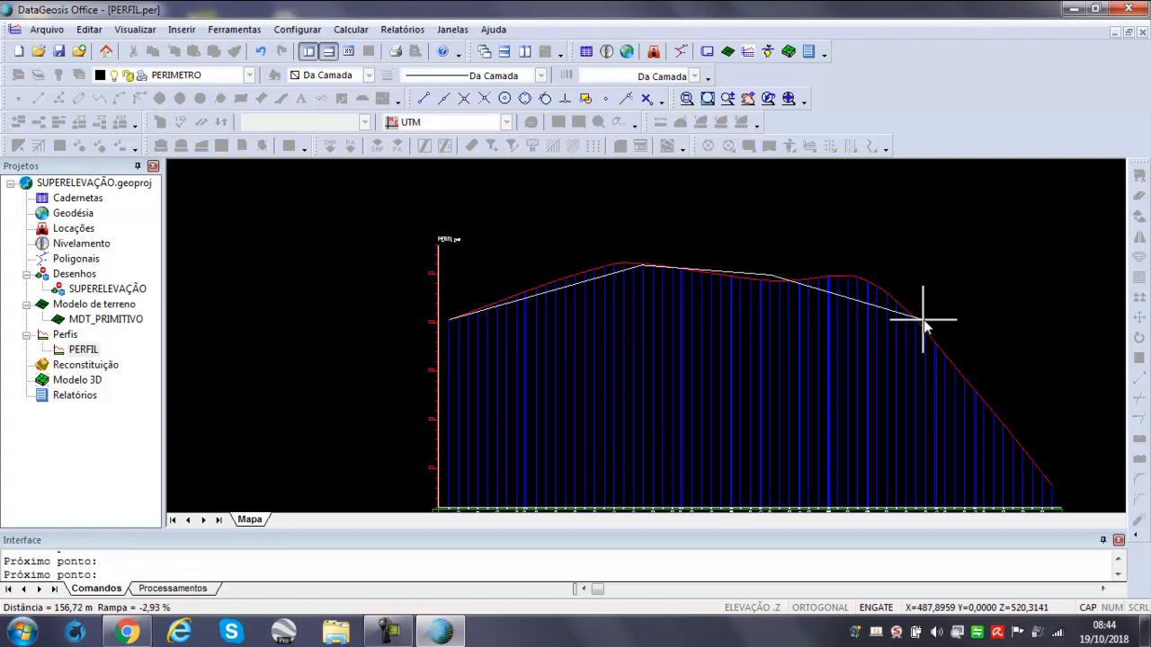
{"action": "left_click", "coordinate": [921, 320]}
{"action": "left_click", "coordinate": [547, 343]}
Place the final grade vertex at the profile's end, 132,10 m away, with a ramp of 10%.
{"action": "scroll", "coordinate": [487, 282], "scroll_direction": "down", "scroll_amount": 2}
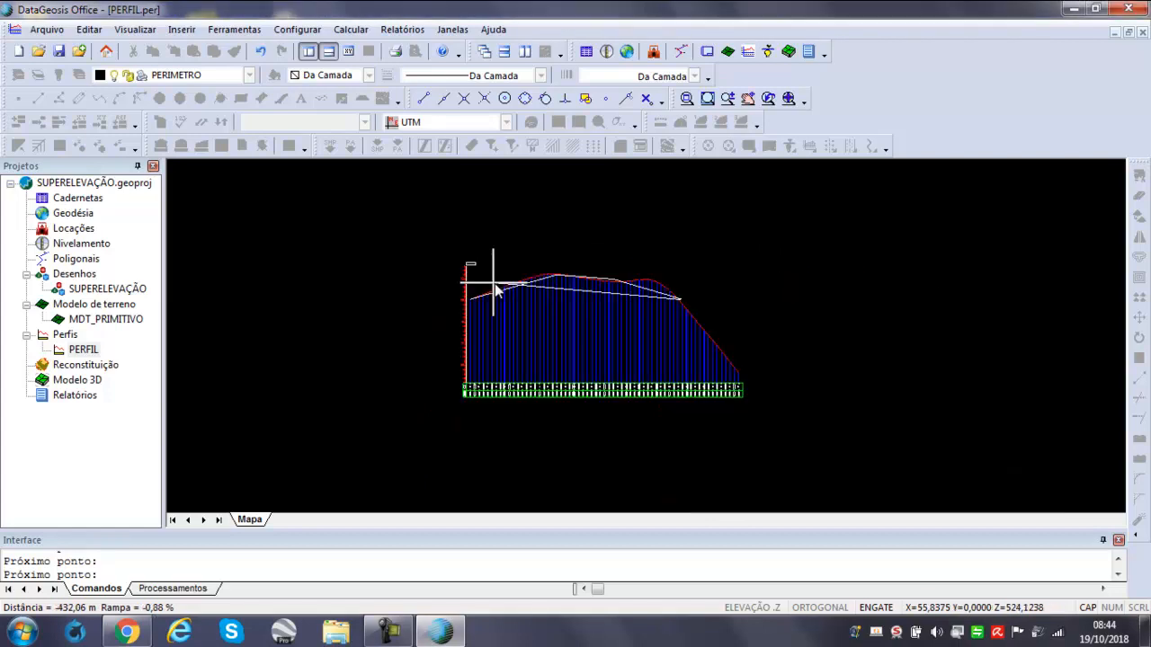
{"action": "left_click", "coordinate": [740, 370]}
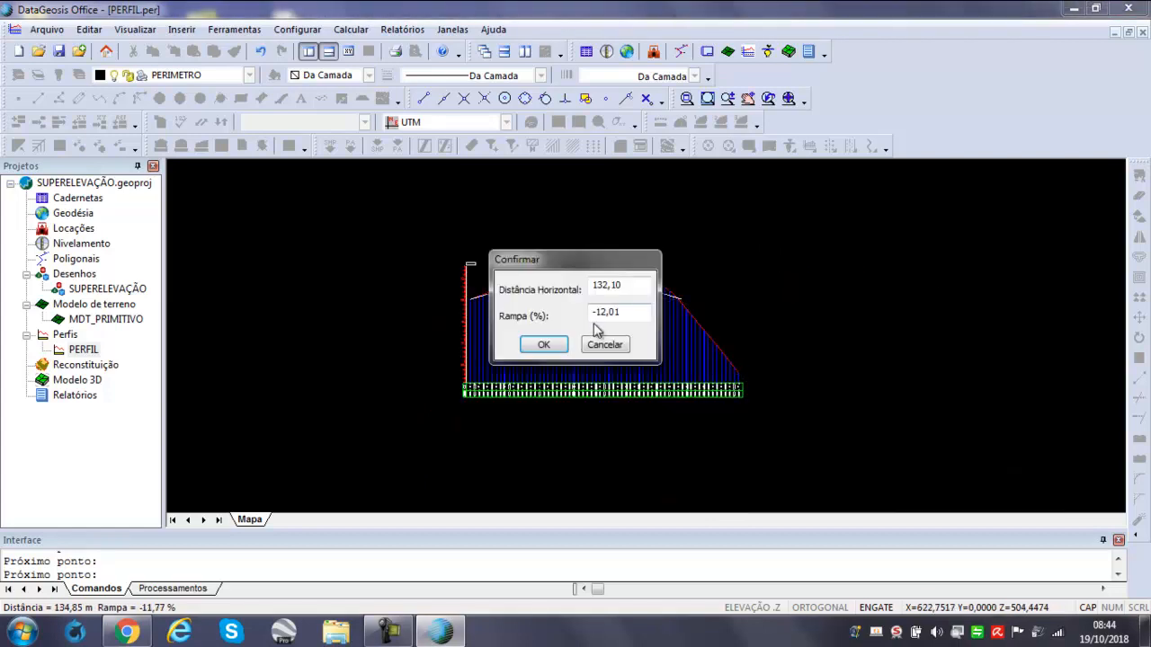
{"action": "left_click_drag", "start_coordinate": [619, 316], "coordinate": [598, 315]}
{"action": "type", "text": "-1"}
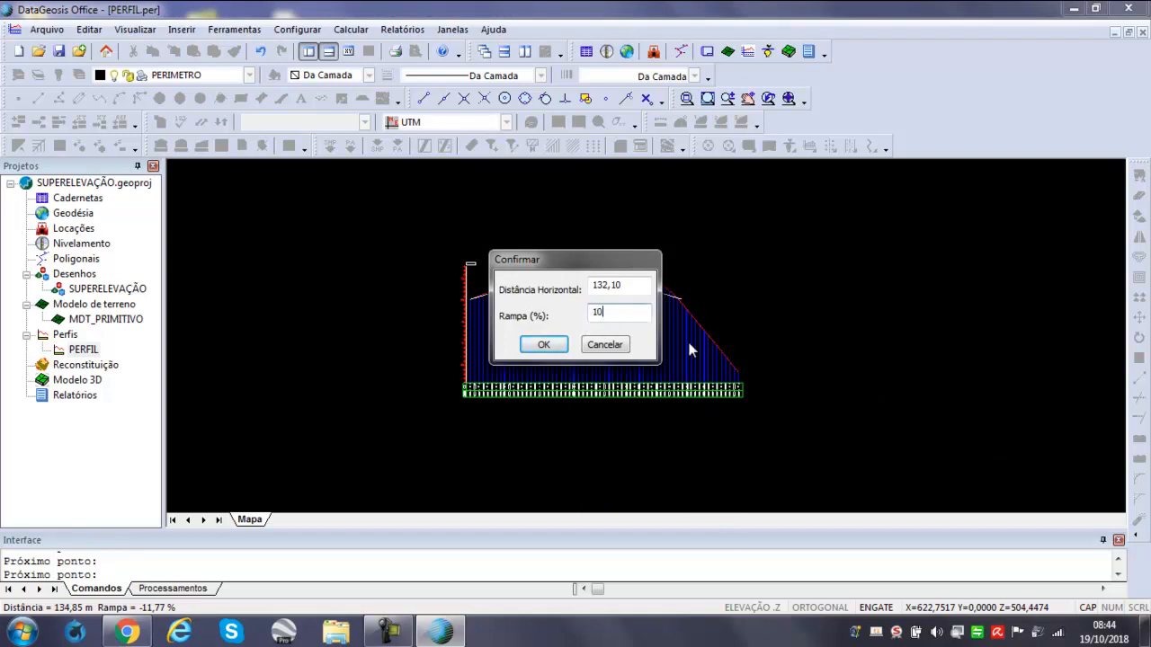
{"action": "left_click", "coordinate": [543, 344]}
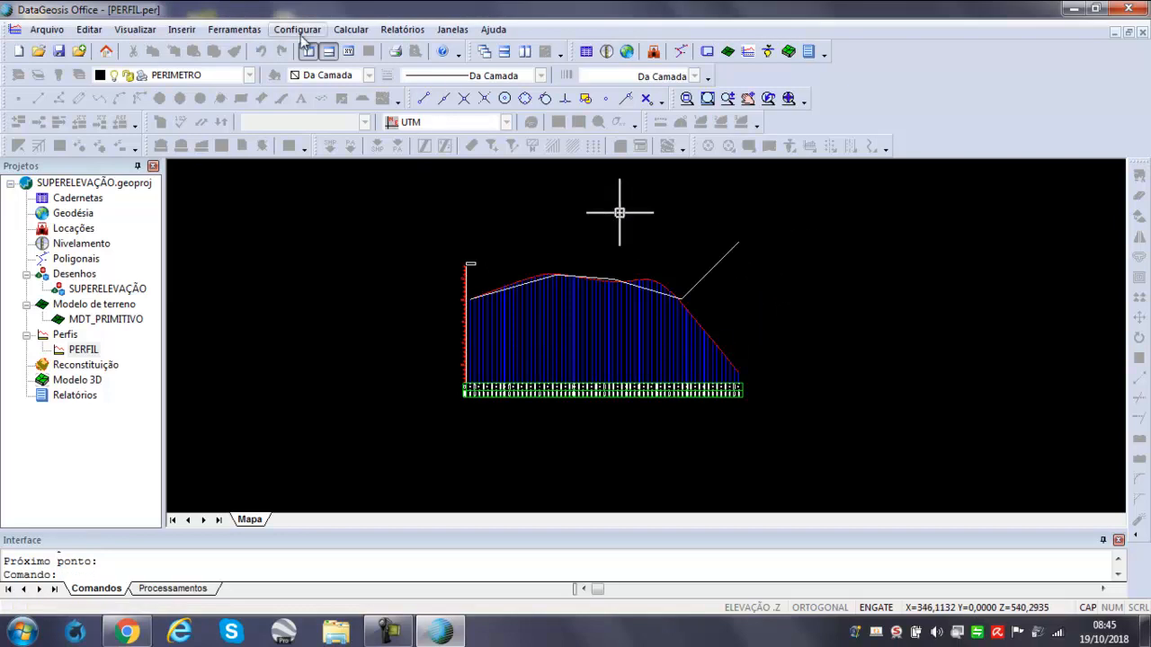
Edit the grade line's last vertex (PIV 4) and set its elevation to 525.
{"action": "left_click", "coordinate": [234, 29]}
{"action": "mouse_move", "coordinate": [277, 124]}
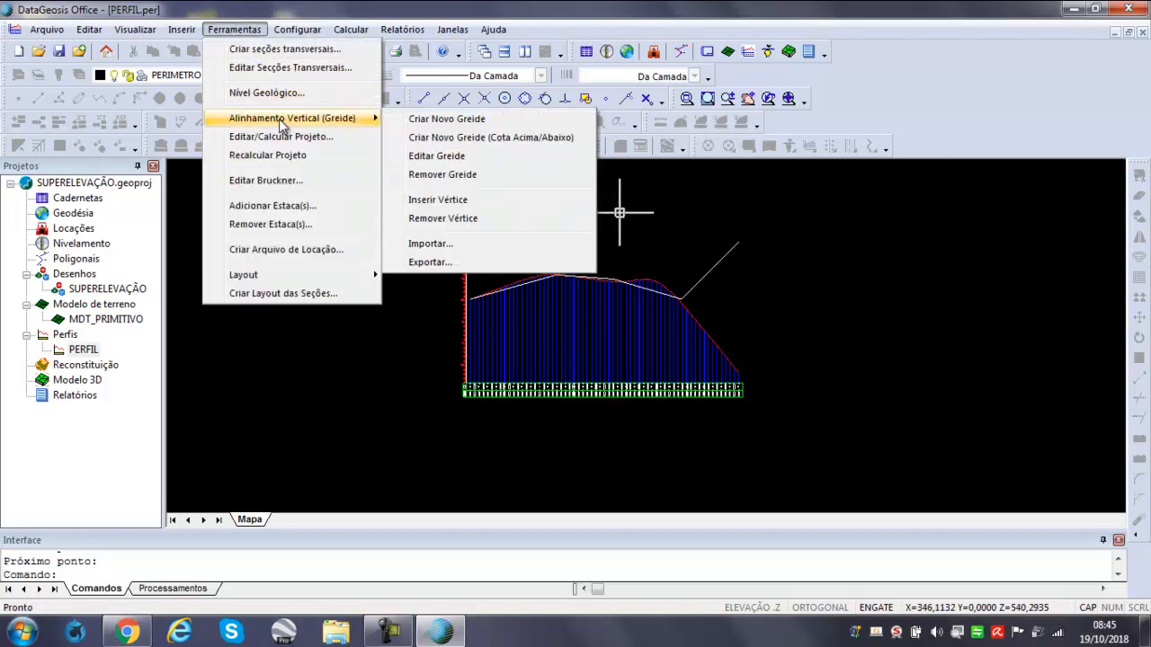
{"action": "left_click", "coordinate": [457, 156]}
{"action": "left_click", "coordinate": [733, 250]}
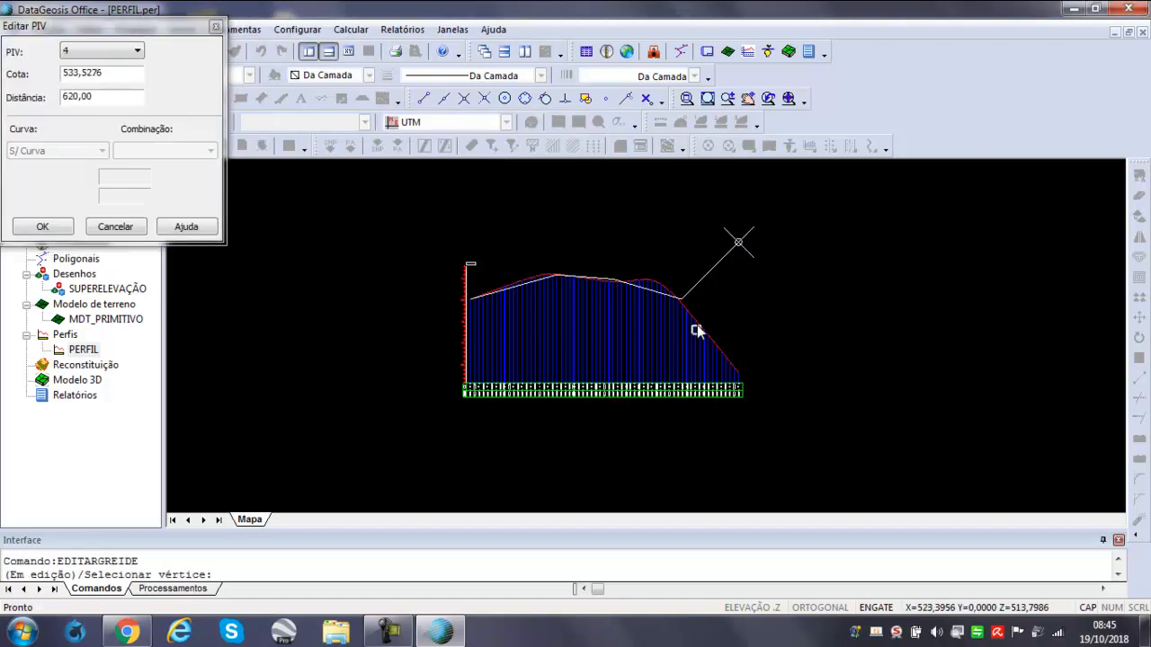
{"action": "left_click", "coordinate": [120, 76]}
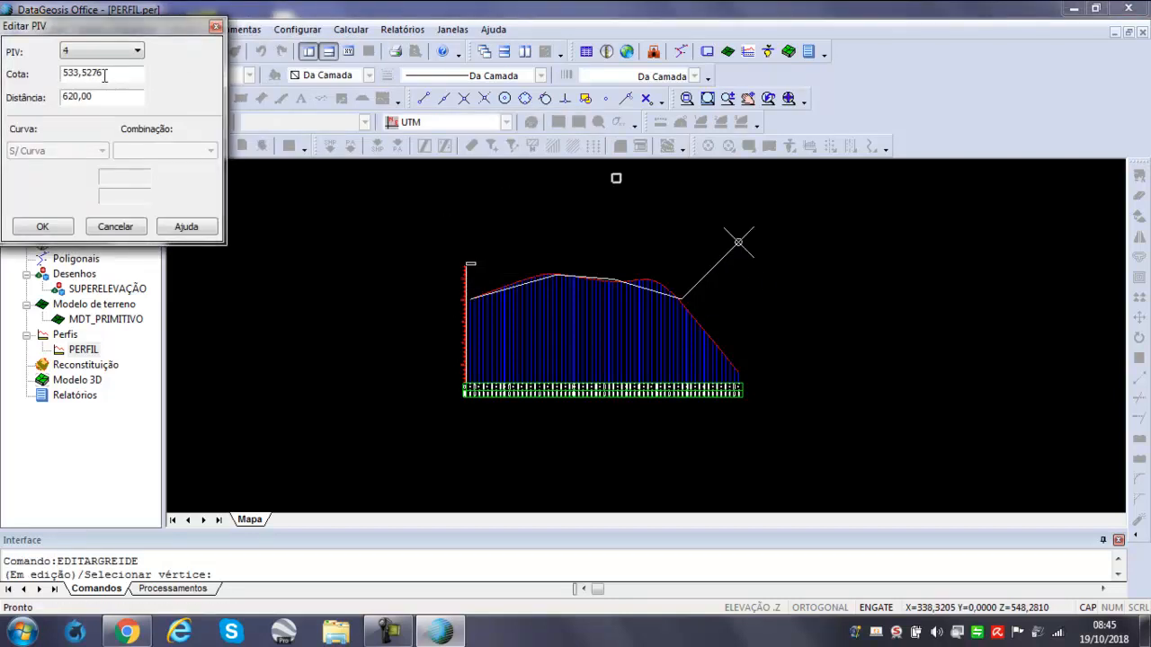
{"action": "left_click", "coordinate": [664, 318]}
{"action": "scroll", "coordinate": [454, 296], "scroll_direction": "up", "scroll_amount": 1}
{"action": "scroll", "coordinate": [485, 305], "scroll_direction": "up", "scroll_amount": 3}
{"action": "scroll", "coordinate": [408, 300], "scroll_direction": "down", "scroll_amount": 4}
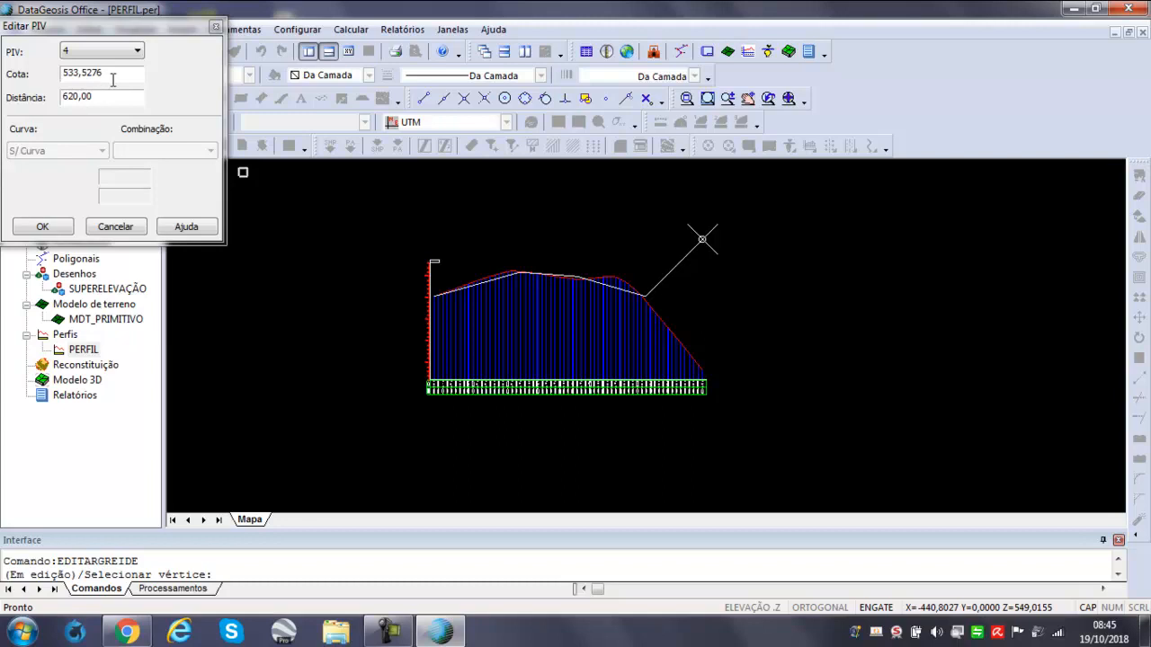
{"action": "left_click_drag", "start_coordinate": [107, 73], "coordinate": [83, 71]}
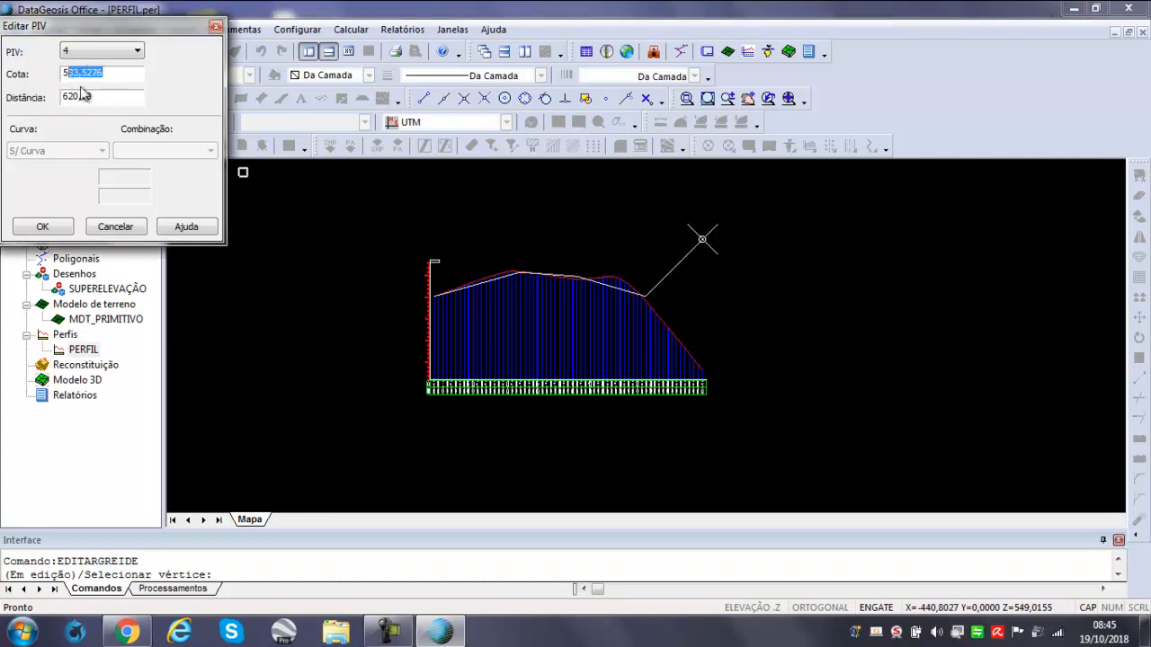
{"action": "type", "text": "525"}
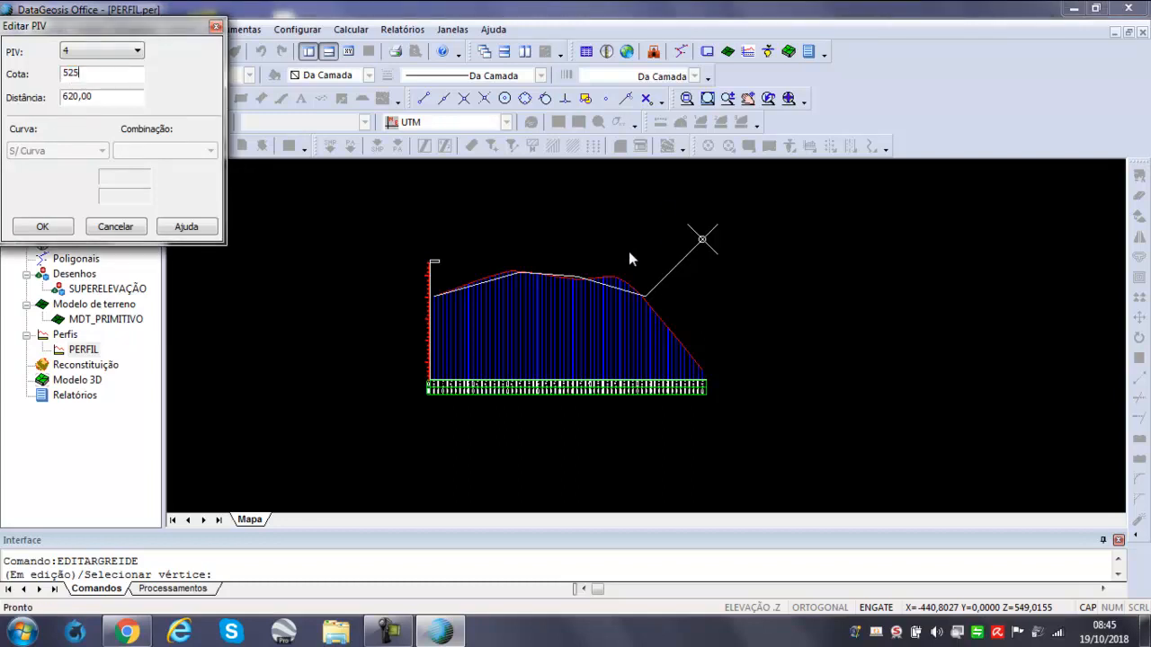
{"action": "left_click", "coordinate": [45, 227]}
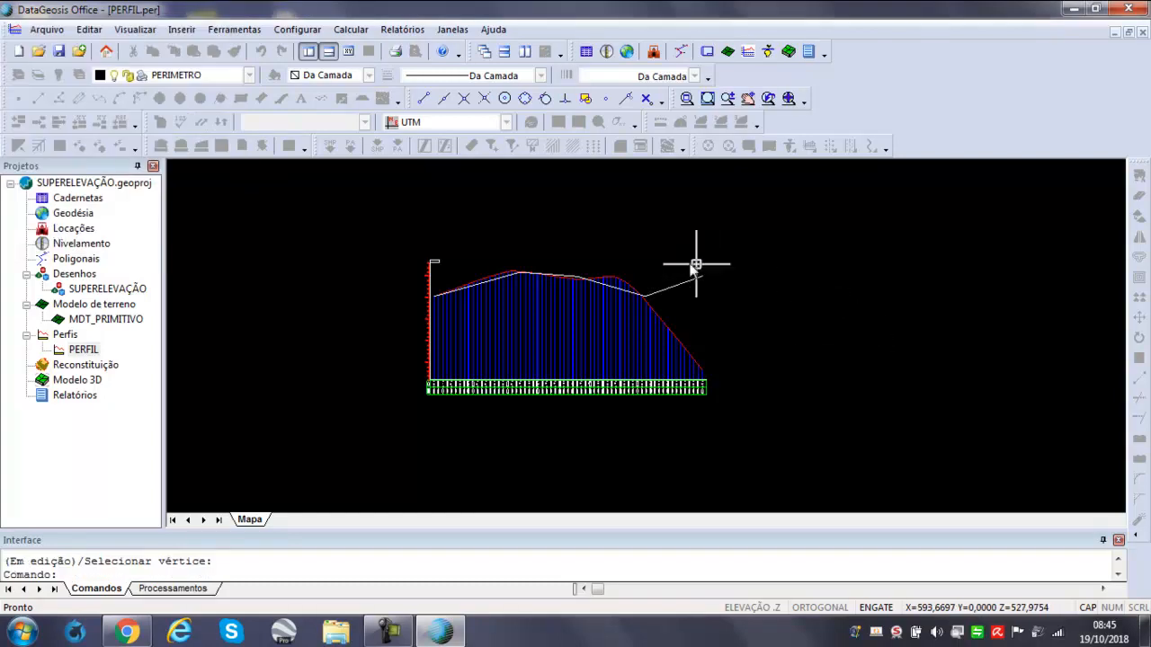
Set the elevation of the grade line's last vertex (PIV 4) to 520.
{"action": "scroll", "coordinate": [674, 302], "scroll_direction": "up", "scroll_amount": 2}
{"action": "scroll", "coordinate": [701, 306], "scroll_direction": "down", "scroll_amount": 3}
{"action": "scroll", "coordinate": [727, 303], "scroll_direction": "up", "scroll_amount": 3}
{"action": "scroll", "coordinate": [796, 291], "scroll_direction": "down", "scroll_amount": 1}
{"action": "scroll", "coordinate": [769, 284], "scroll_direction": "up", "scroll_amount": 1}
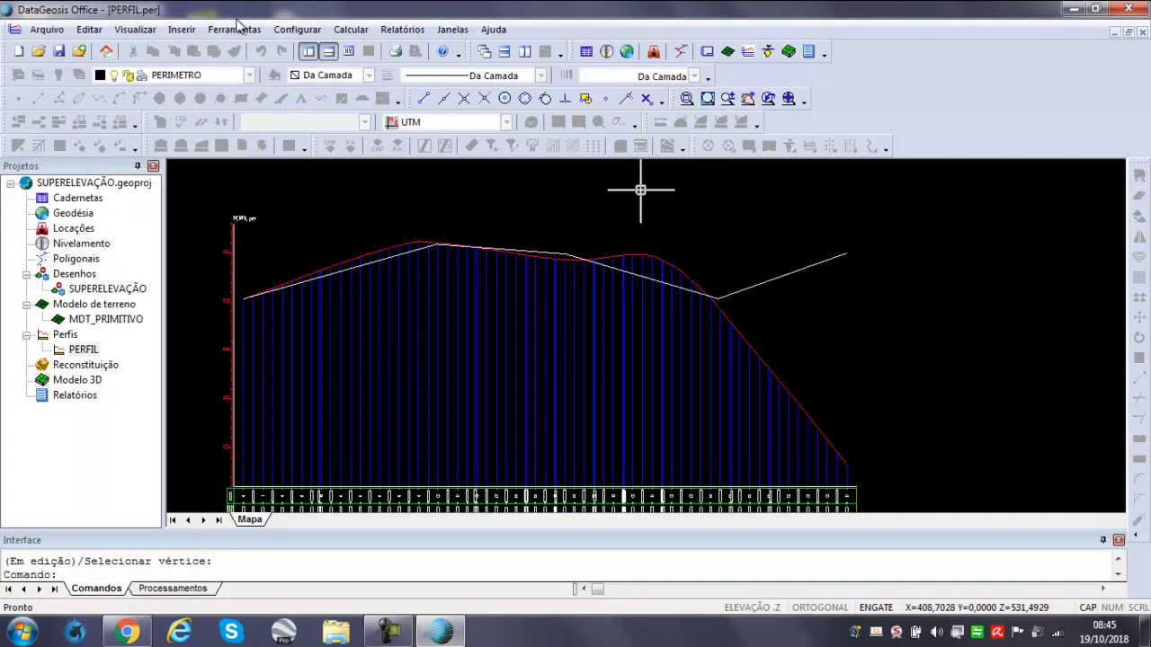
{"action": "left_click", "coordinate": [233, 29]}
{"action": "mouse_move", "coordinate": [274, 120]}
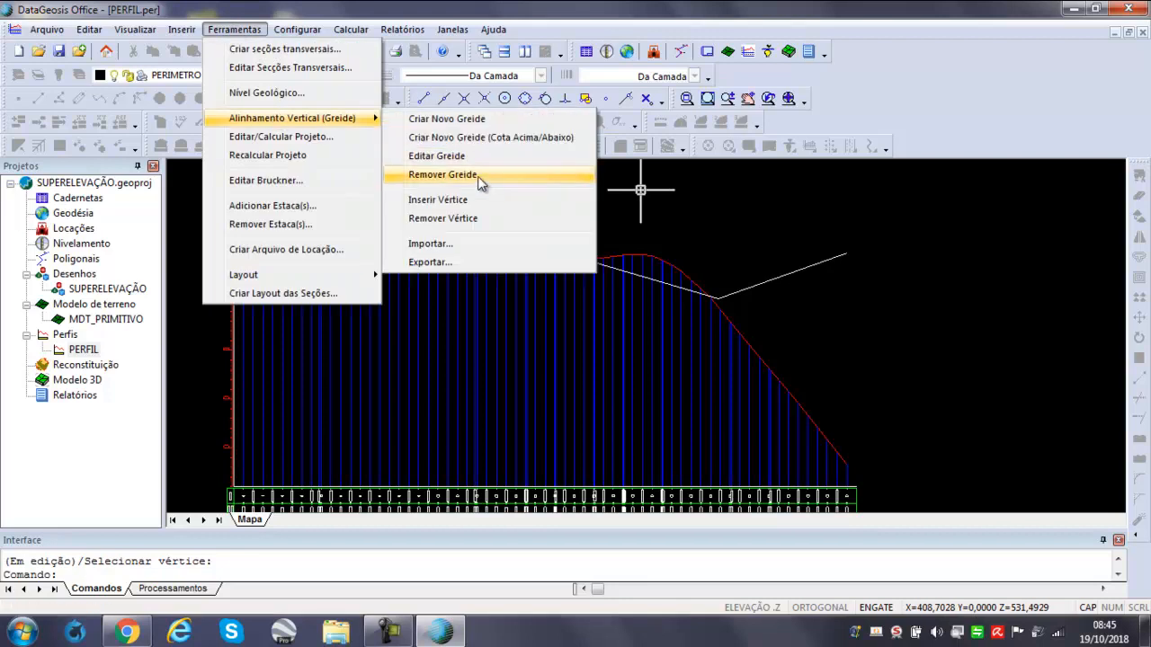
{"action": "left_click", "coordinate": [490, 154]}
{"action": "left_click", "coordinate": [845, 254]}
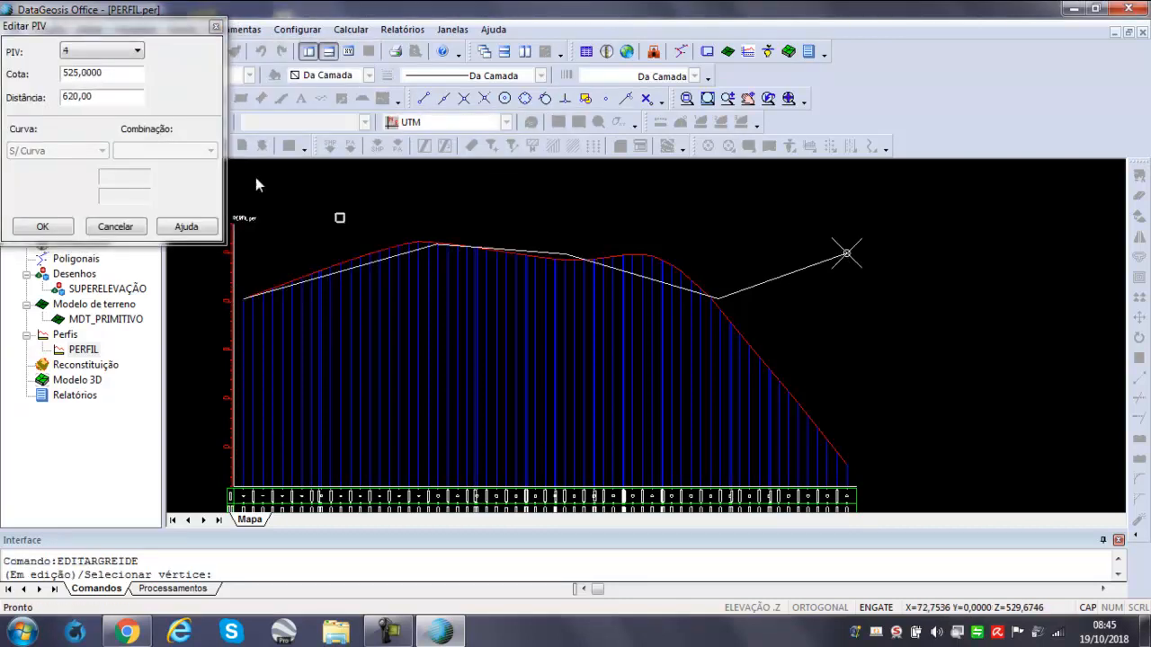
{"action": "left_click_drag", "start_coordinate": [75, 74], "coordinate": [105, 77]}
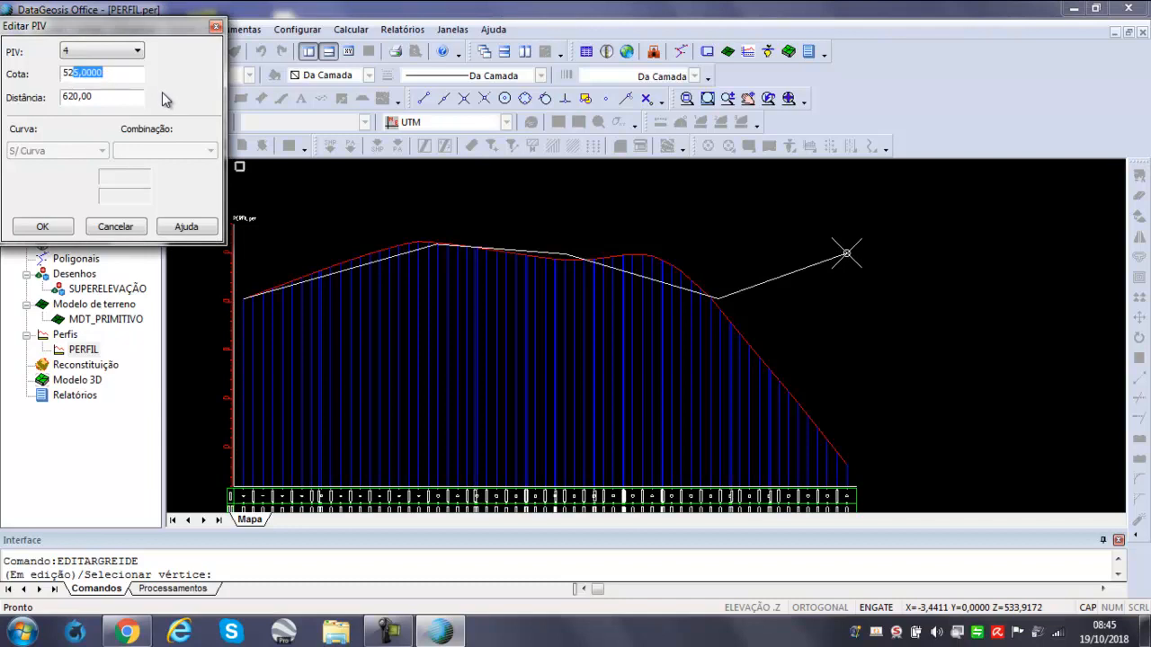
{"action": "type", "text": "0"}
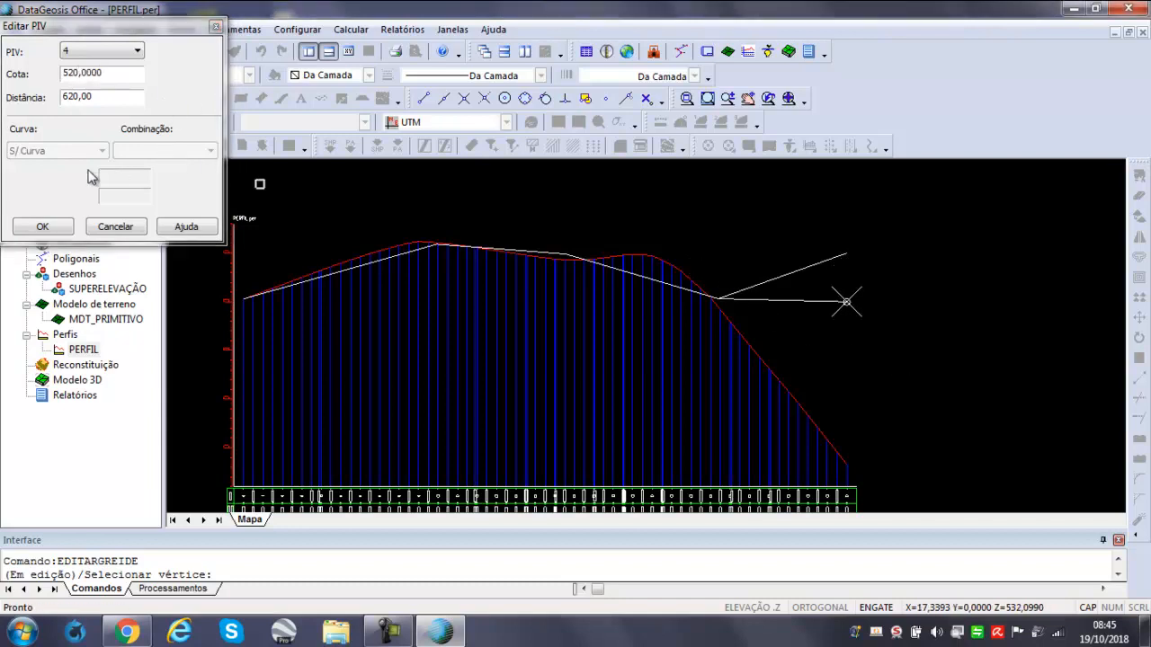
{"action": "left_click", "coordinate": [42, 226]}
Start the project calculation and assign the VIA.gab typical section to all stations.
{"action": "scroll", "coordinate": [899, 360], "scroll_direction": "down", "scroll_amount": 3}
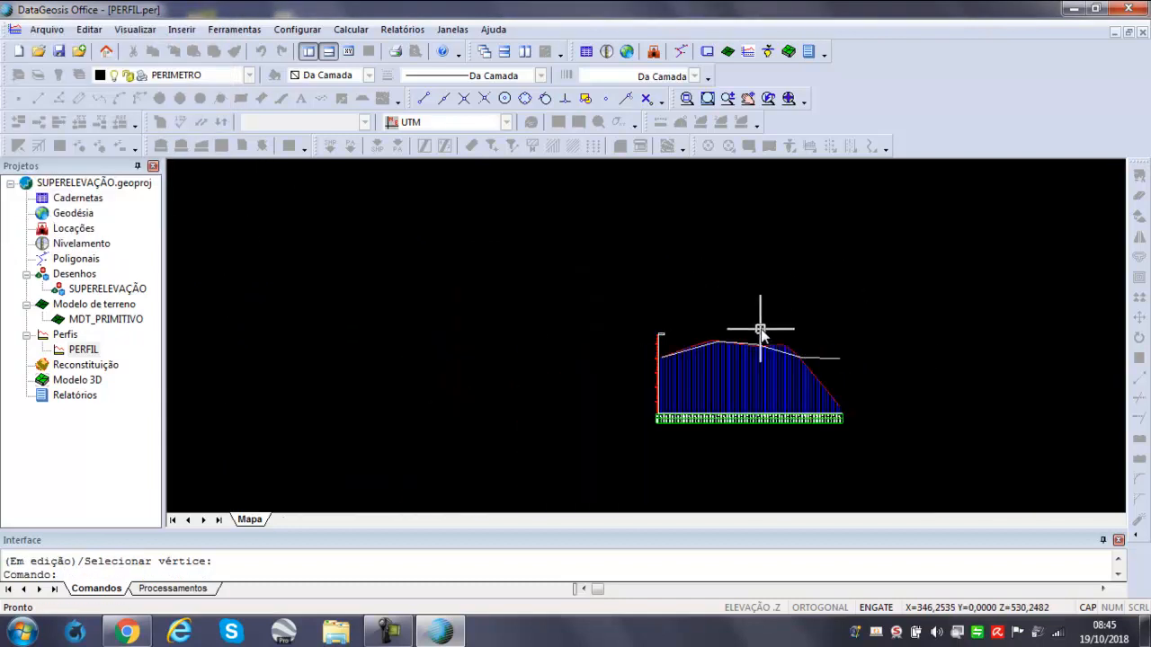
{"action": "scroll", "coordinate": [760, 333], "scroll_direction": "up", "scroll_amount": 2}
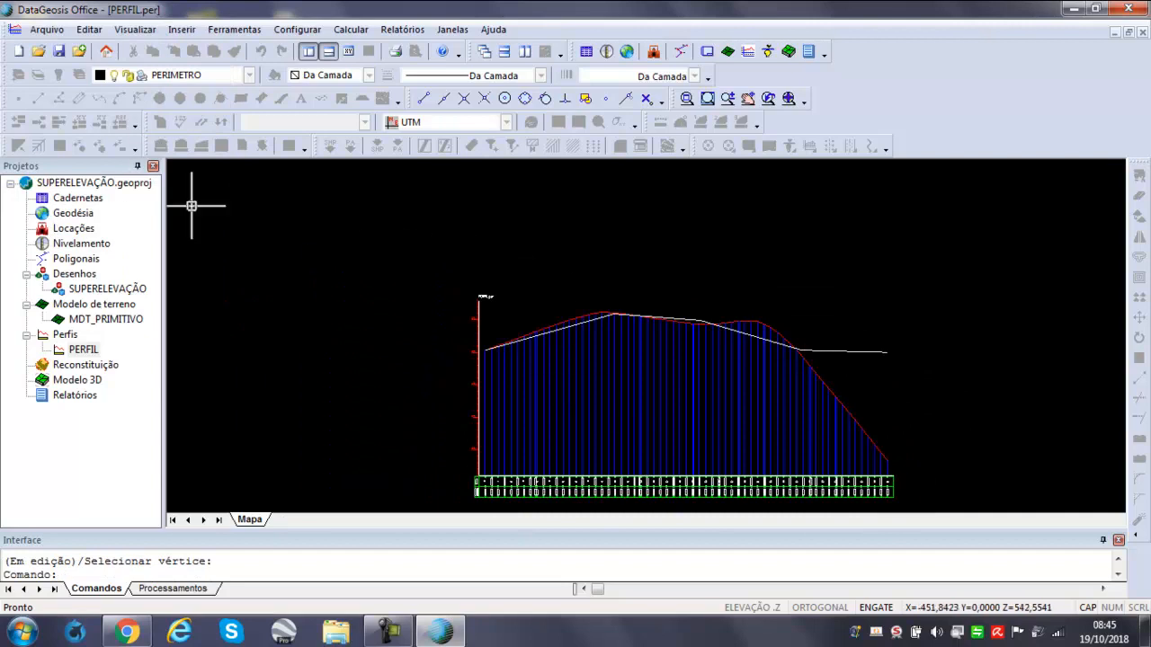
{"action": "left_click", "coordinate": [238, 29]}
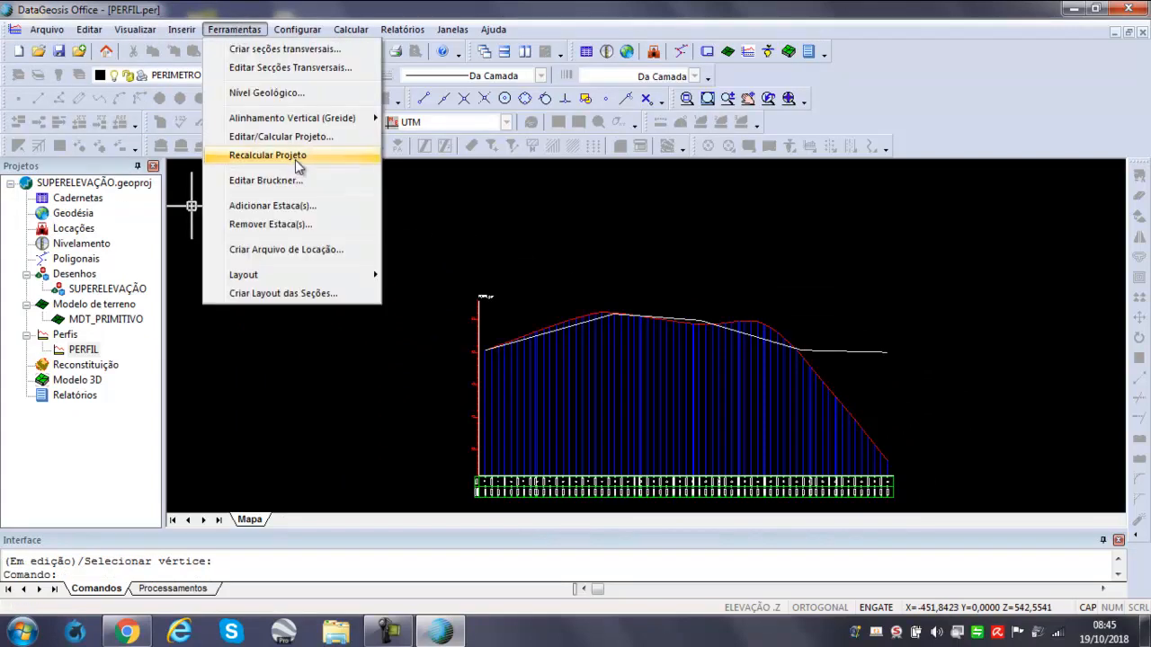
{"action": "left_click", "coordinate": [303, 137]}
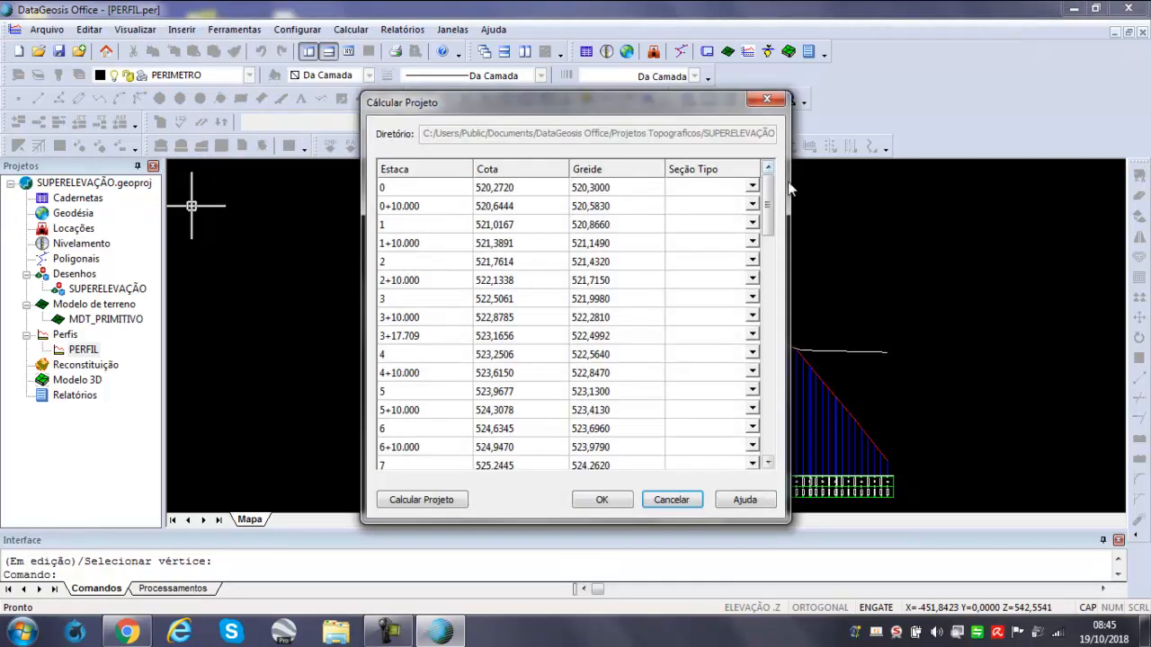
{"action": "left_click", "coordinate": [754, 186]}
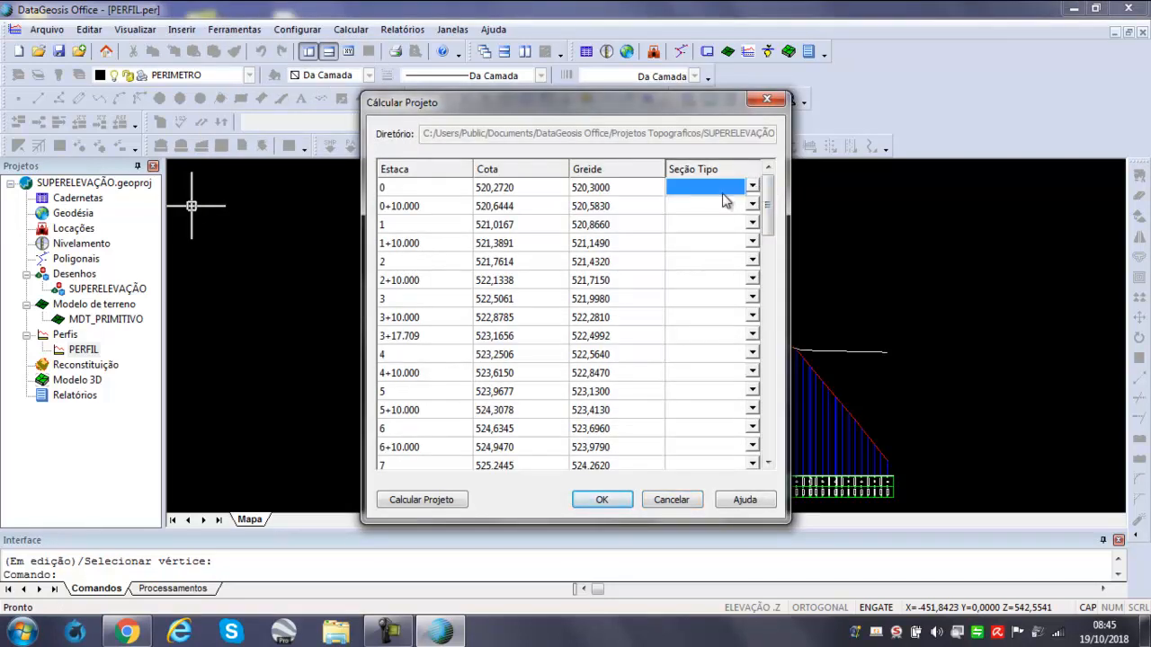
{"action": "left_click", "coordinate": [752, 188]}
{"action": "left_click", "coordinate": [685, 204]}
{"action": "left_click", "coordinate": [739, 169]}
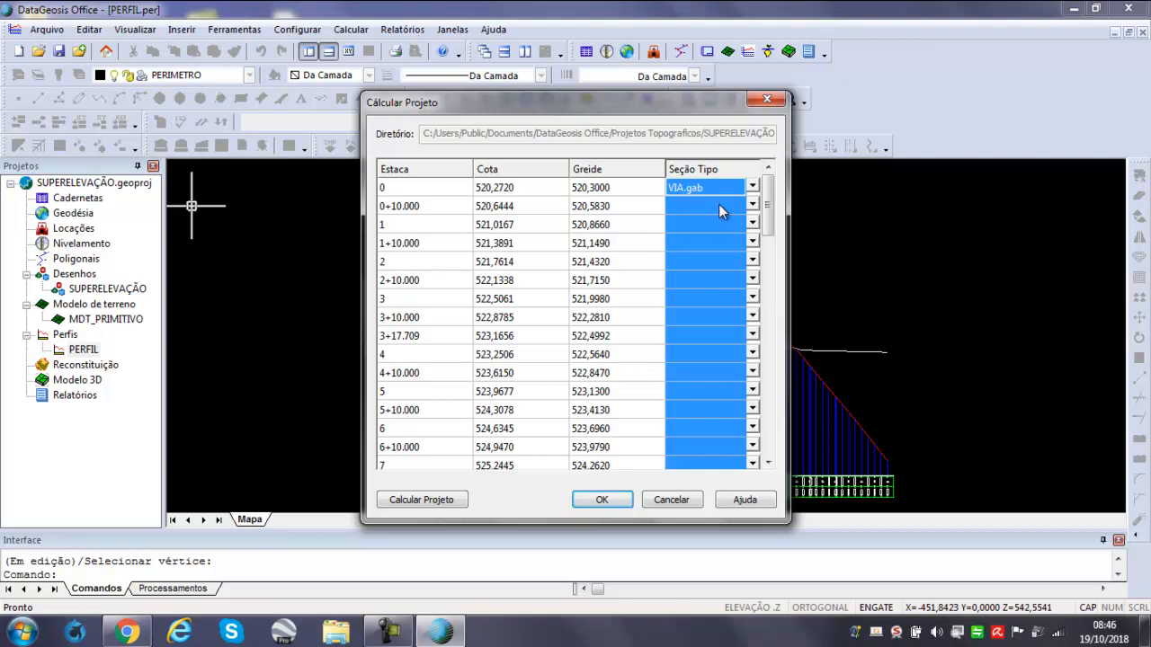
Calculate the project with the assigned sections and accept it.
{"action": "left_click", "coordinate": [432, 500]}
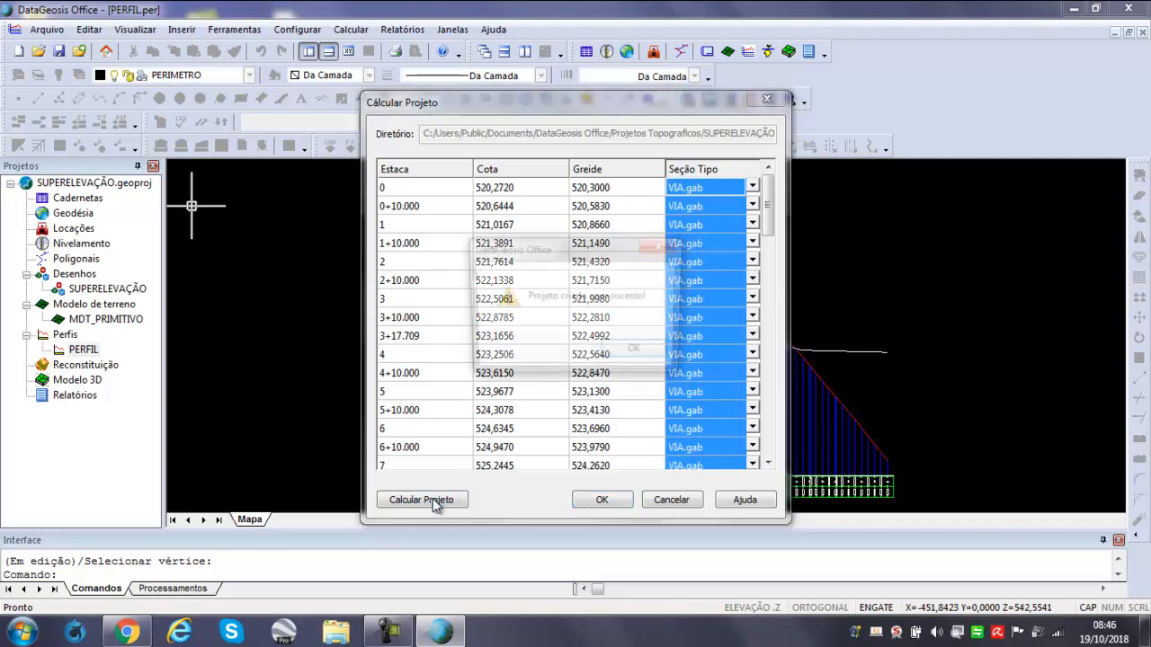
{"action": "left_click", "coordinate": [649, 354]}
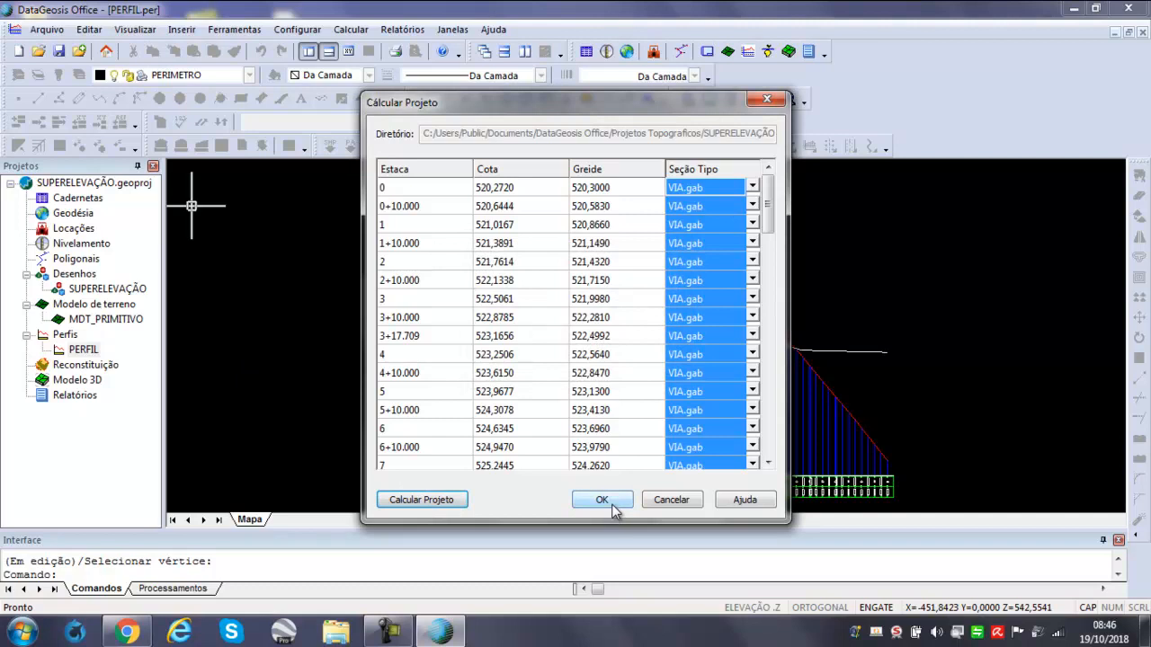
{"action": "left_click", "coordinate": [602, 500]}
Examine the cut and fill areas between the terrain and the grade line along the whole profile.
{"action": "scroll", "coordinate": [453, 334], "scroll_direction": "up", "scroll_amount": 2}
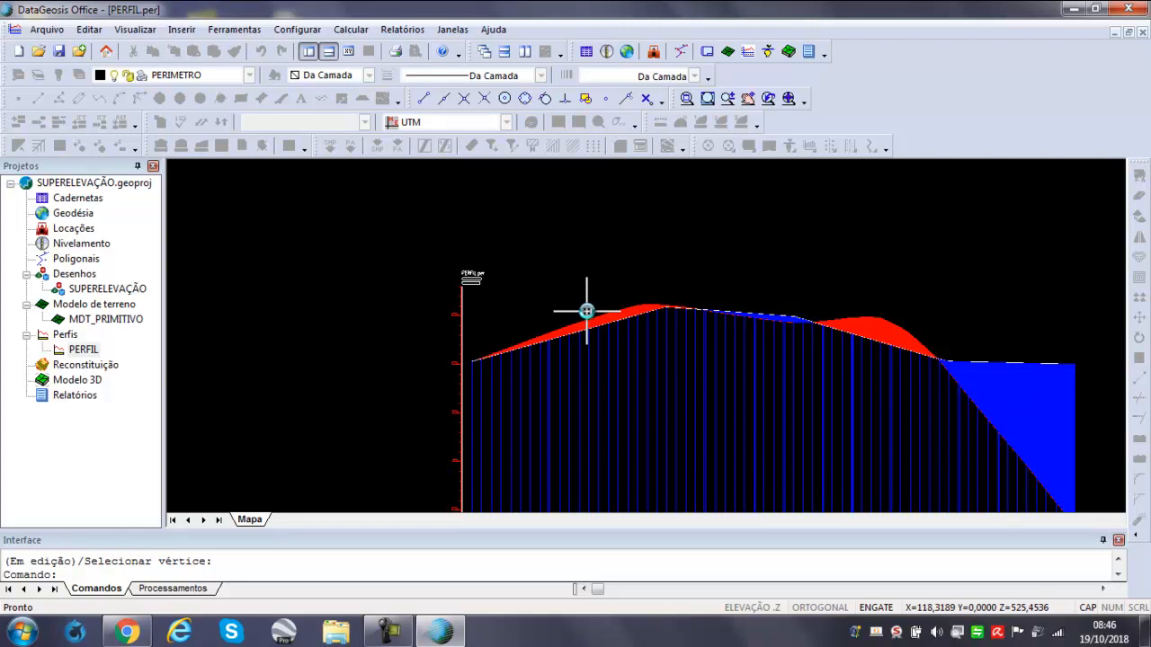
{"action": "scroll", "coordinate": [812, 309], "scroll_direction": "up", "scroll_amount": 2}
{"action": "scroll", "coordinate": [914, 359], "scroll_direction": "down", "scroll_amount": 2}
{"action": "scroll", "coordinate": [863, 351], "scroll_direction": "up", "scroll_amount": 2}
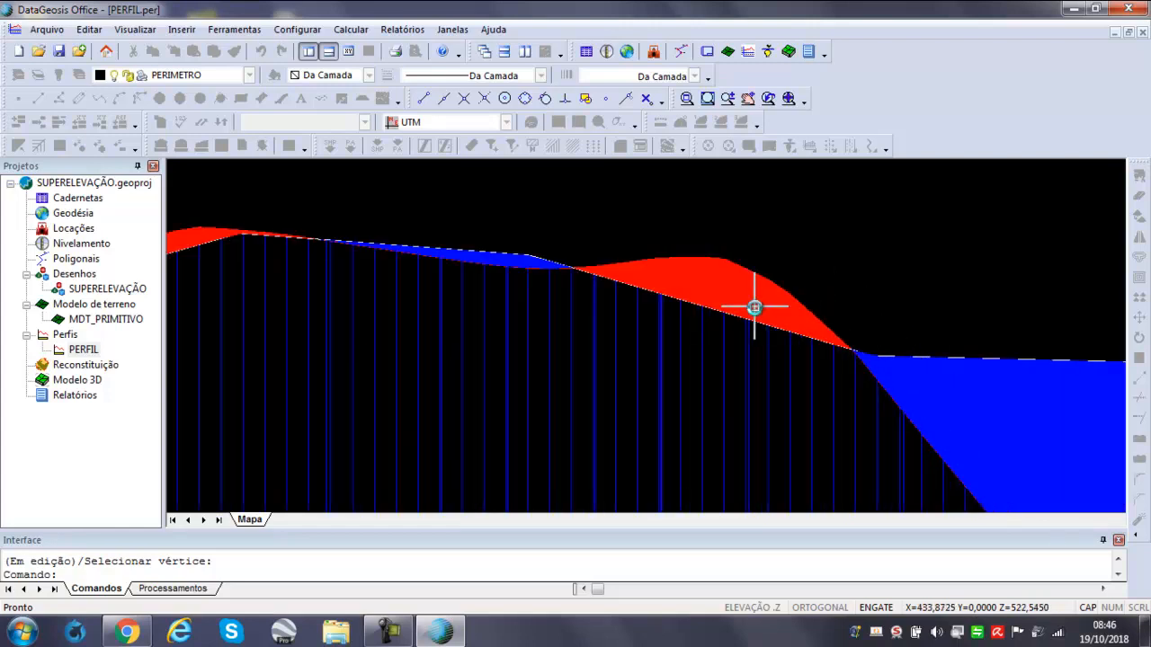
{"action": "scroll", "coordinate": [876, 306], "scroll_direction": "down", "scroll_amount": 2}
{"action": "scroll", "coordinate": [635, 236], "scroll_direction": "up", "scroll_amount": 2}
{"action": "scroll", "coordinate": [688, 206], "scroll_direction": "up", "scroll_amount": 1}
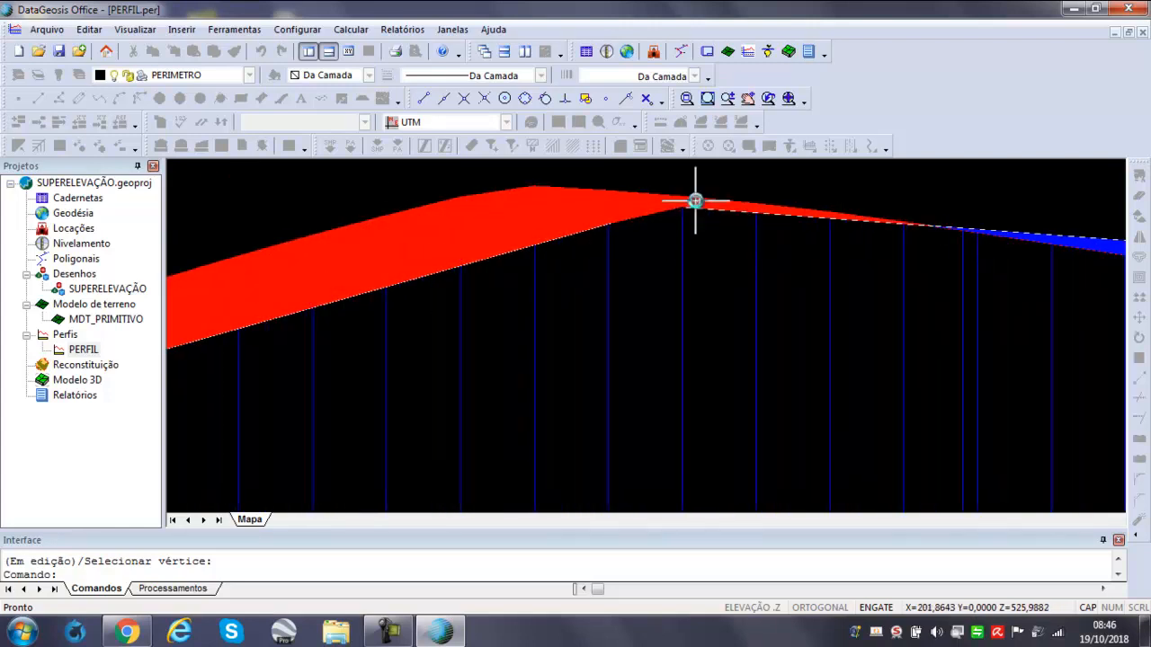
{"action": "scroll", "coordinate": [665, 205], "scroll_direction": "down", "scroll_amount": 4}
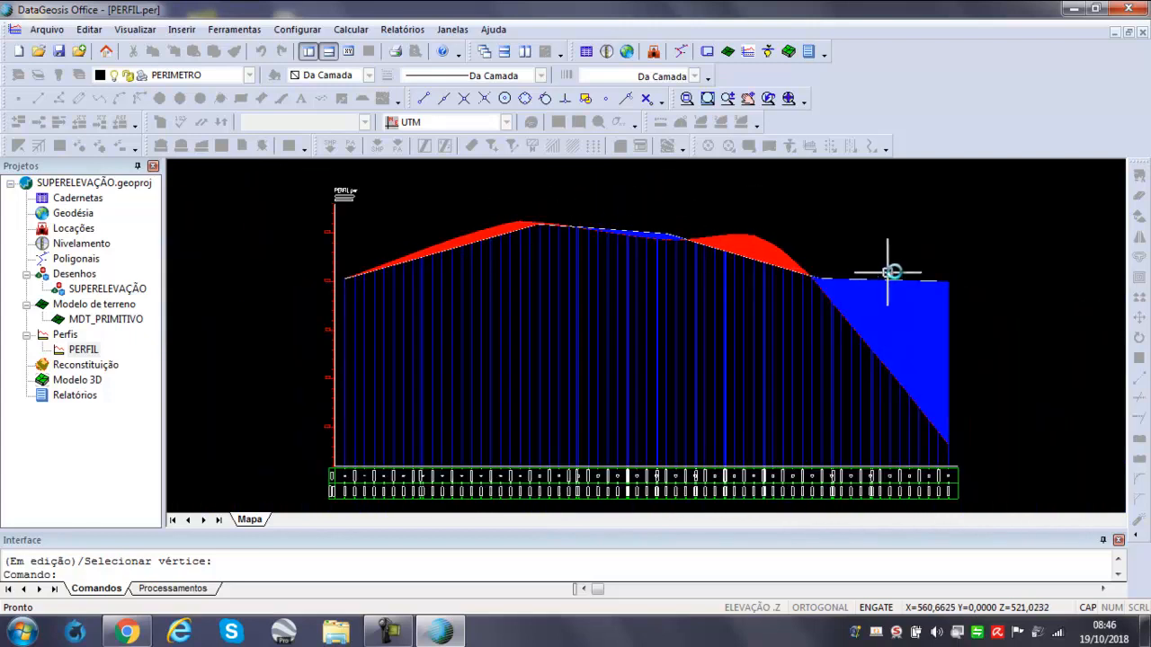
View the vertical curve types available for grade vertex PIV 1 and leave grade editing without changes.
{"action": "left_click", "coordinate": [234, 29]}
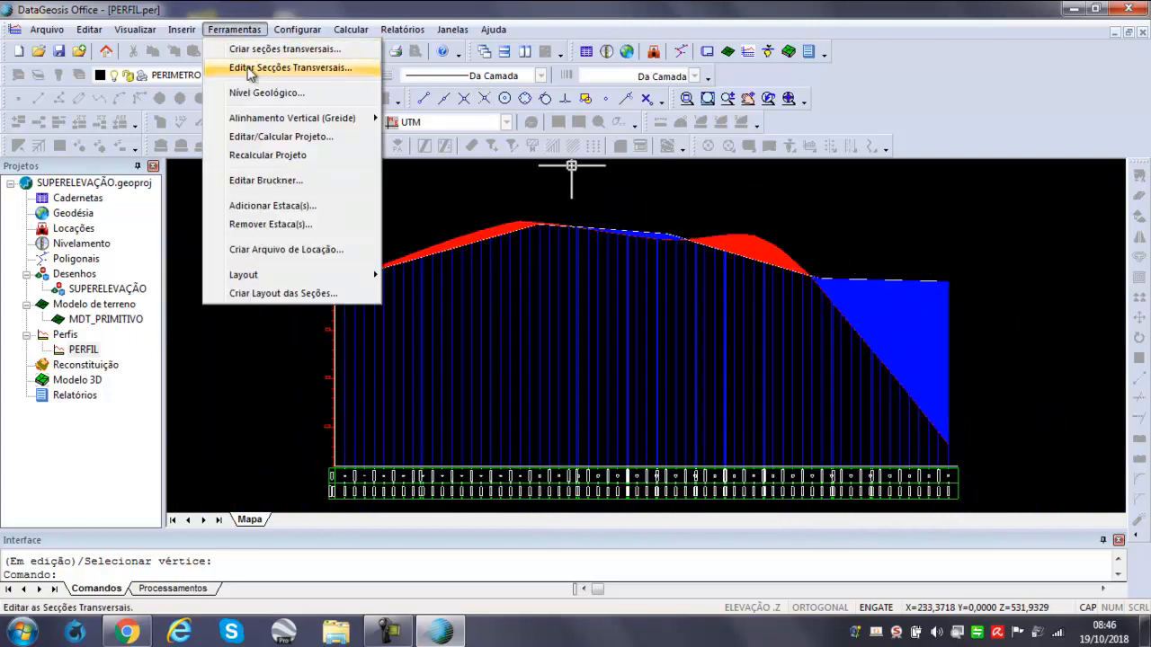
{"action": "mouse_move", "coordinate": [355, 117]}
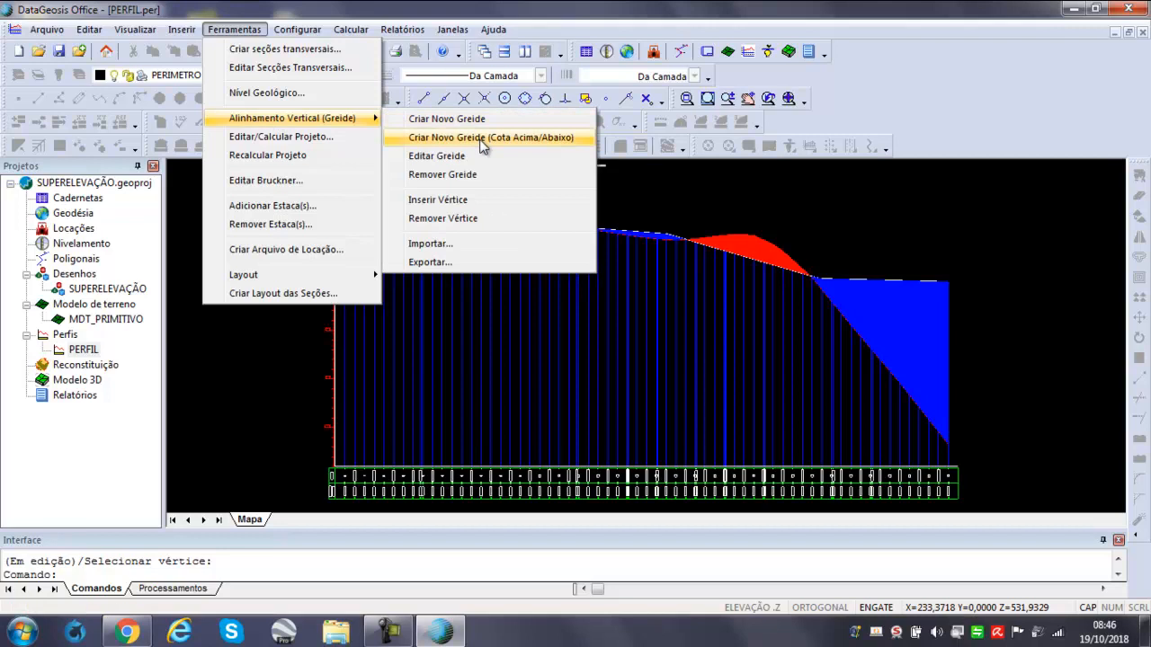
{"action": "left_click", "coordinate": [440, 156]}
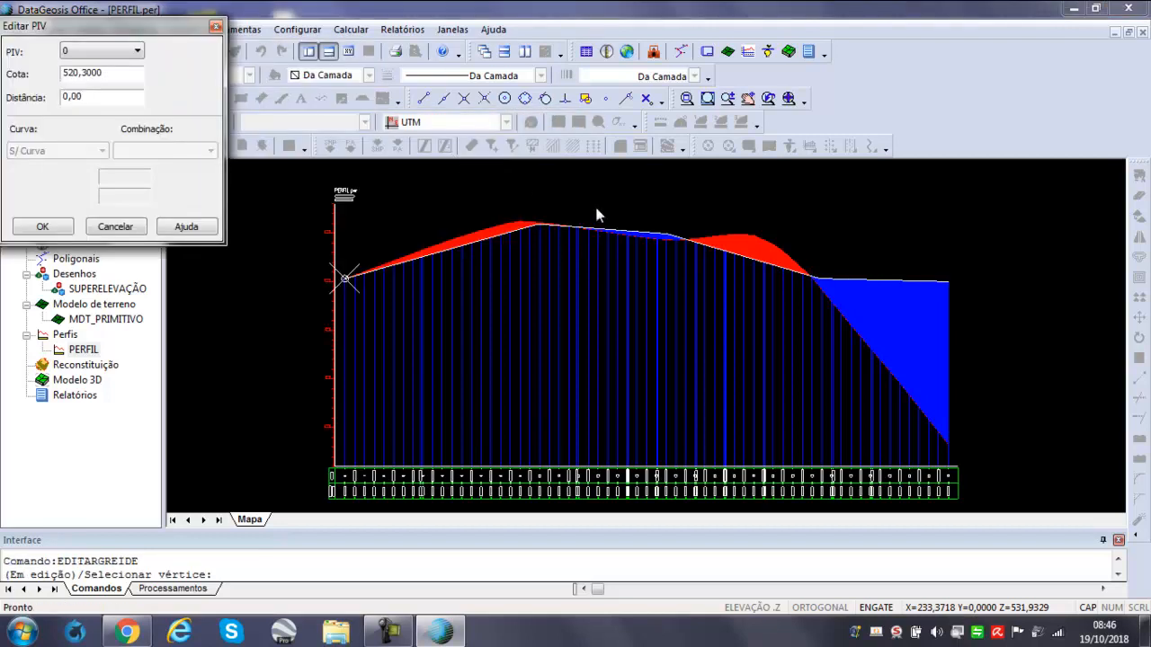
{"action": "left_click", "coordinate": [537, 223]}
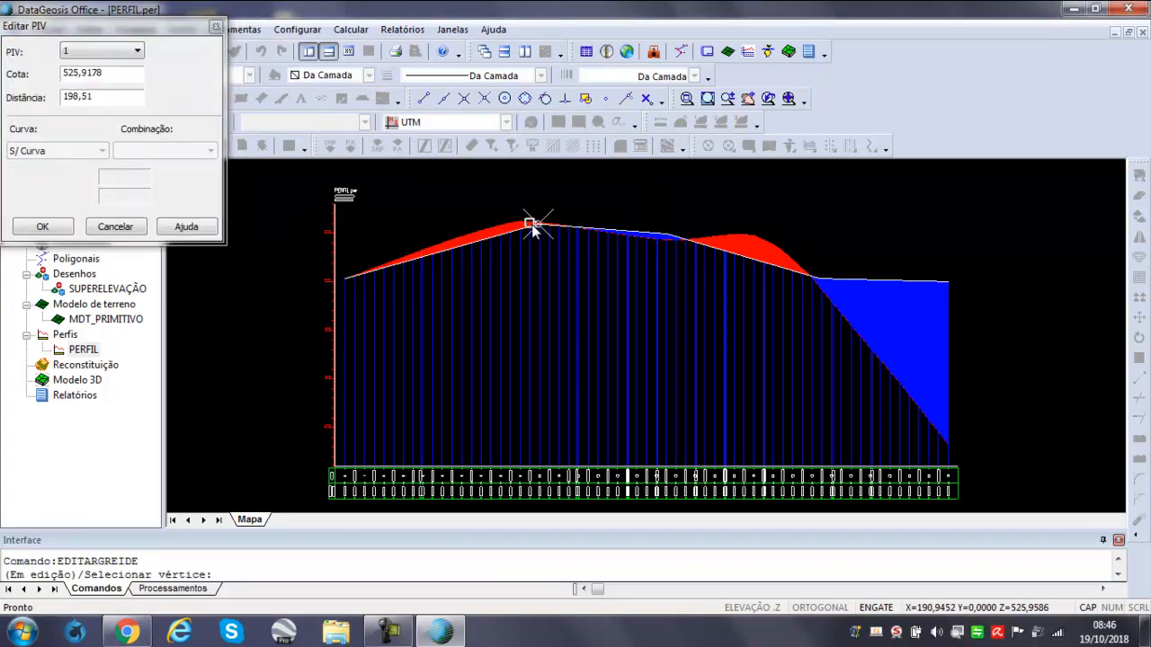
{"action": "left_click", "coordinate": [77, 151]}
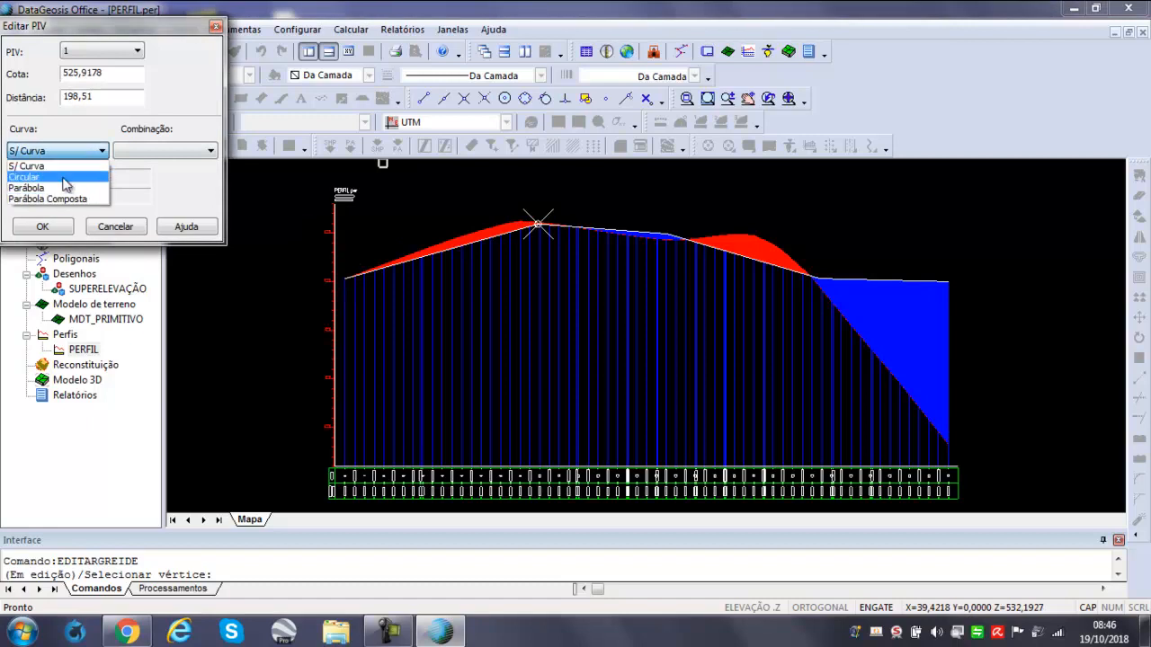
{"action": "left_click", "coordinate": [216, 27]}
{"action": "left_click", "coordinate": [216, 26]}
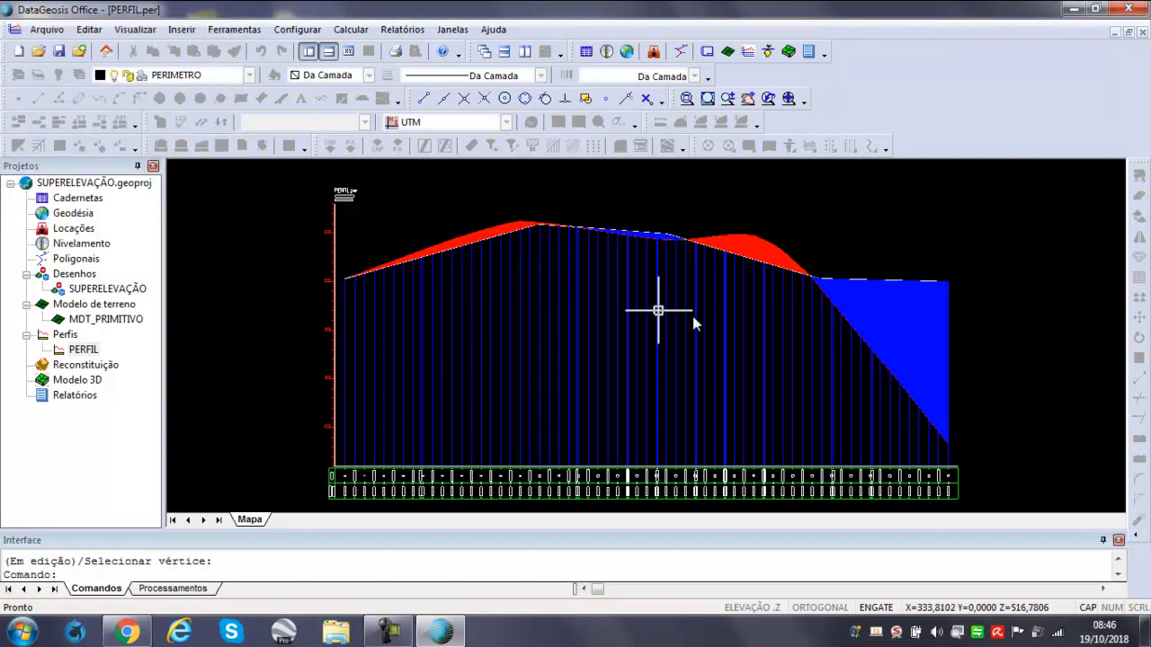
{"action": "key", "text": "Escape"}
Open the transversal sections for editing and examine the PROJETO level station by station up to 14+10.000.
{"action": "scroll", "coordinate": [819, 243], "scroll_direction": "up", "scroll_amount": 2}
{"action": "scroll", "coordinate": [820, 243], "scroll_direction": "up", "scroll_amount": 1}
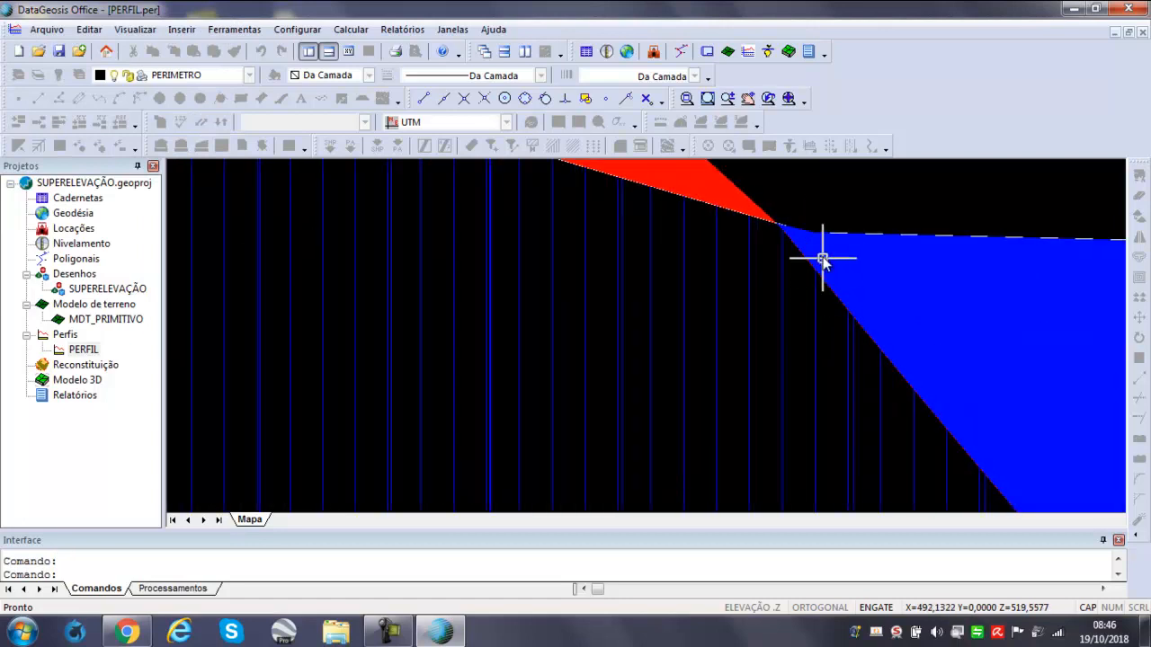
{"action": "scroll", "coordinate": [827, 279], "scroll_direction": "down", "scroll_amount": 3}
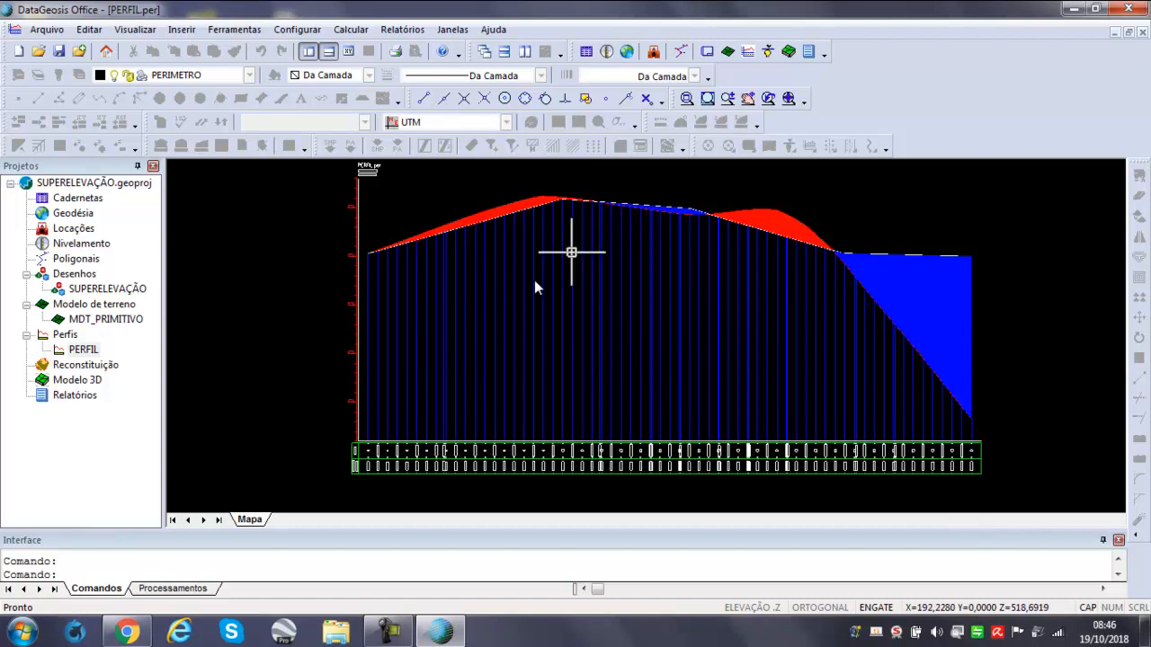
{"action": "left_click", "coordinate": [248, 29]}
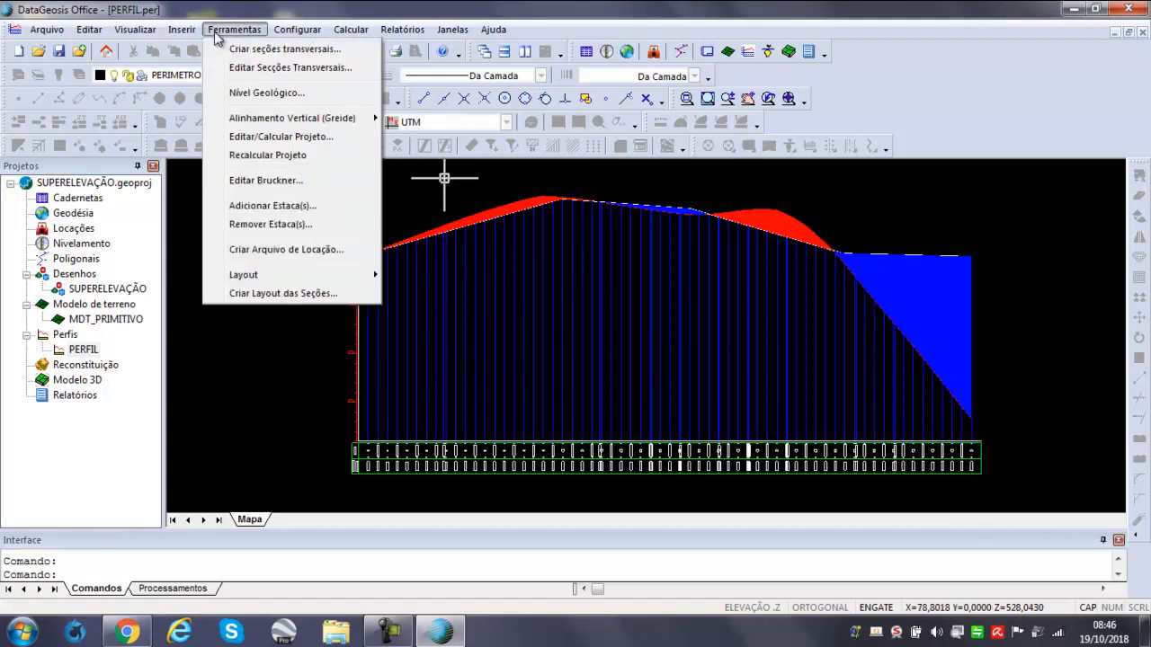
{"action": "left_click", "coordinate": [269, 67]}
{"action": "scroll", "coordinate": [560, 379], "scroll_direction": "down", "scroll_amount": 19}
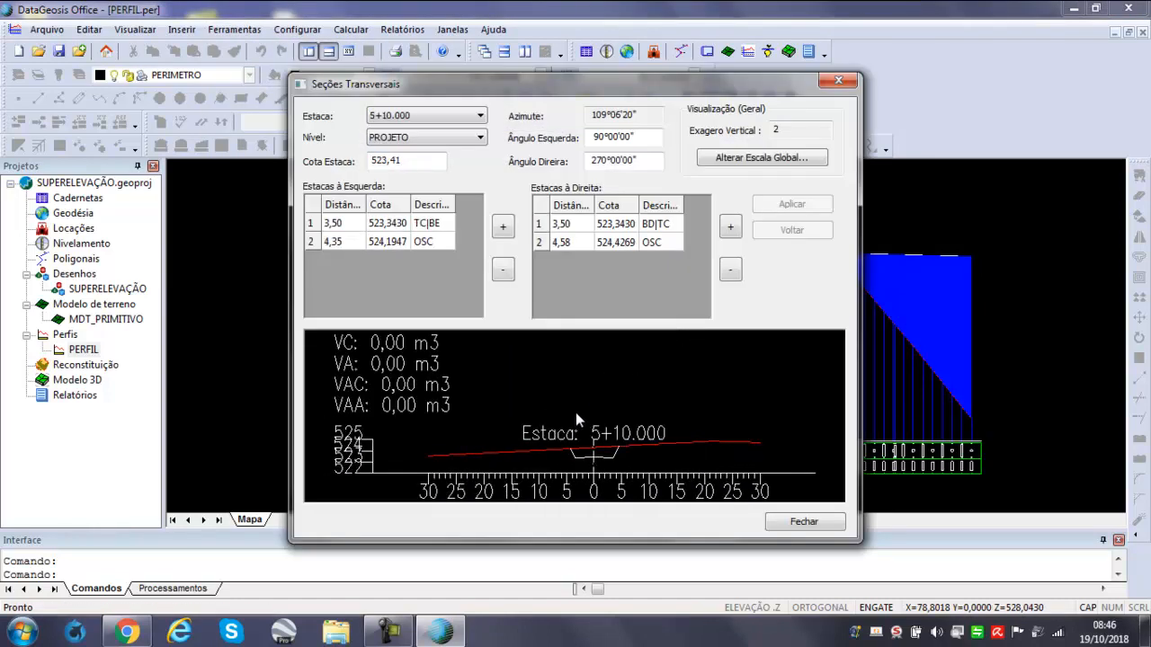
{"action": "scroll", "coordinate": [590, 400], "scroll_direction": "down", "scroll_amount": 7}
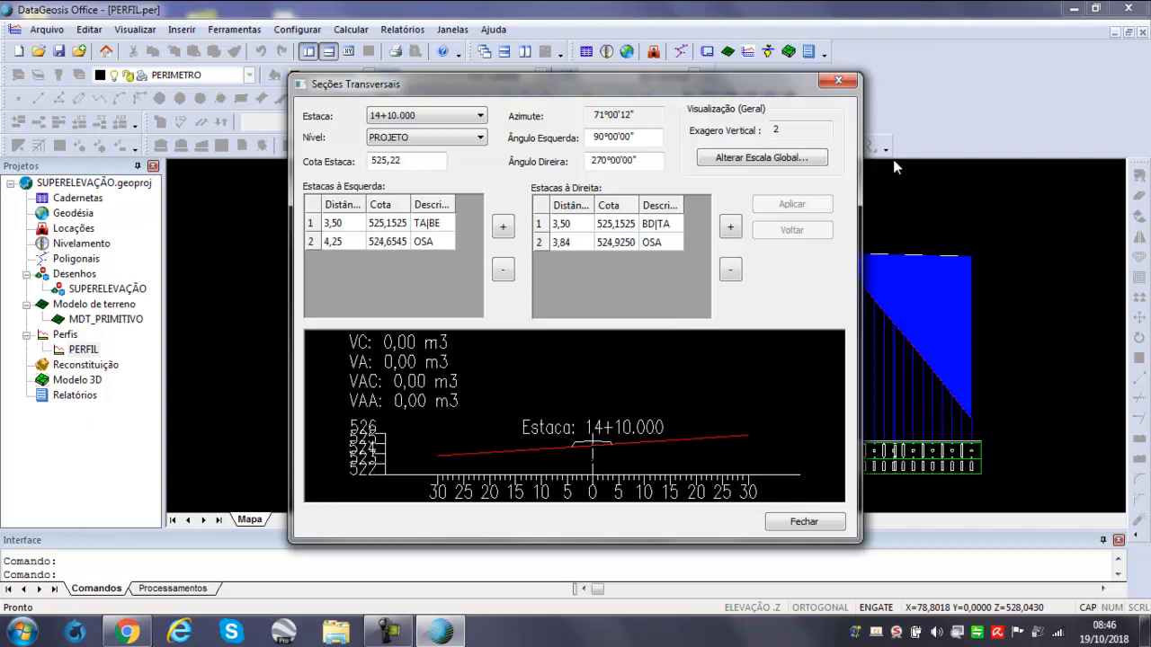
Close the transversal sections and configure the cut/fill areas with PROJETO as the destination layer.
{"action": "left_click", "coordinate": [838, 80]}
{"action": "left_click", "coordinate": [350, 29]}
{"action": "left_click", "coordinate": [331, 72]}
{"action": "key", "text": "Escape"}
{"action": "left_click", "coordinate": [302, 34]}
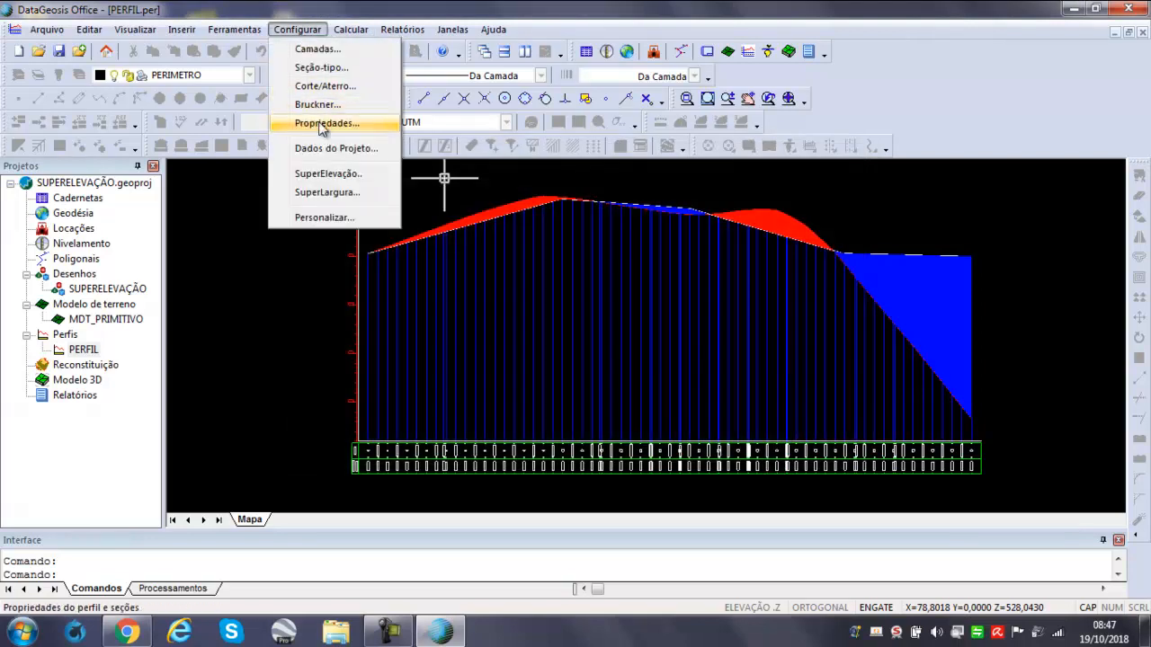
{"action": "left_click", "coordinate": [337, 85]}
{"action": "left_click", "coordinate": [442, 355]}
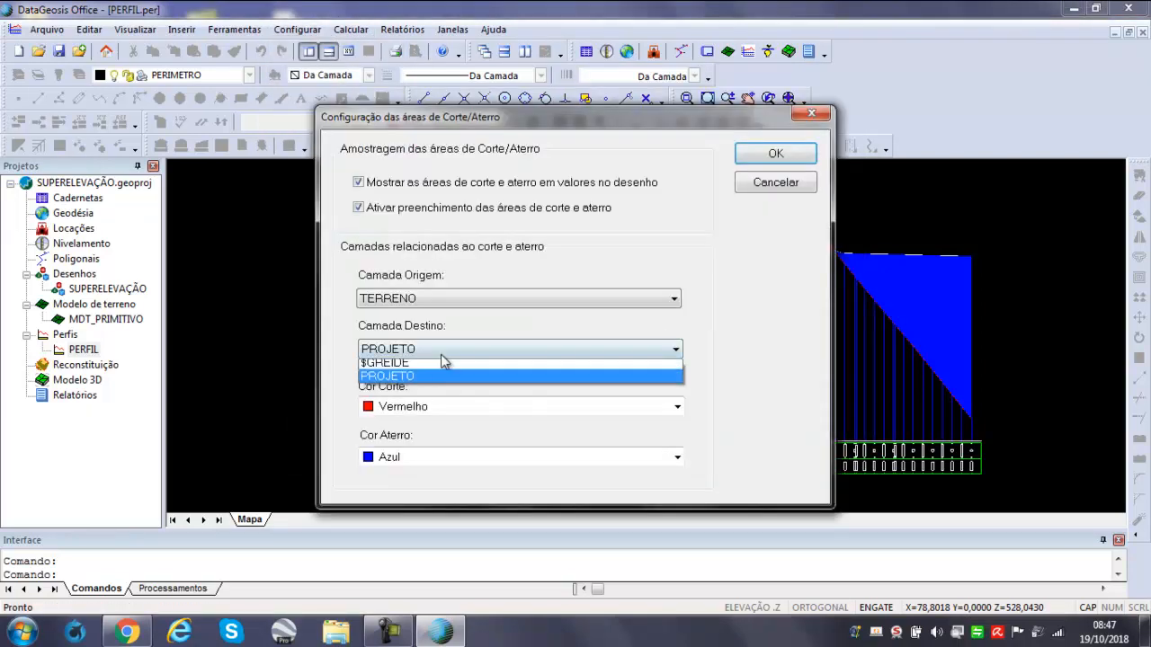
{"action": "left_click", "coordinate": [399, 367]}
{"action": "left_click", "coordinate": [424, 354]}
{"action": "left_click", "coordinate": [401, 378]}
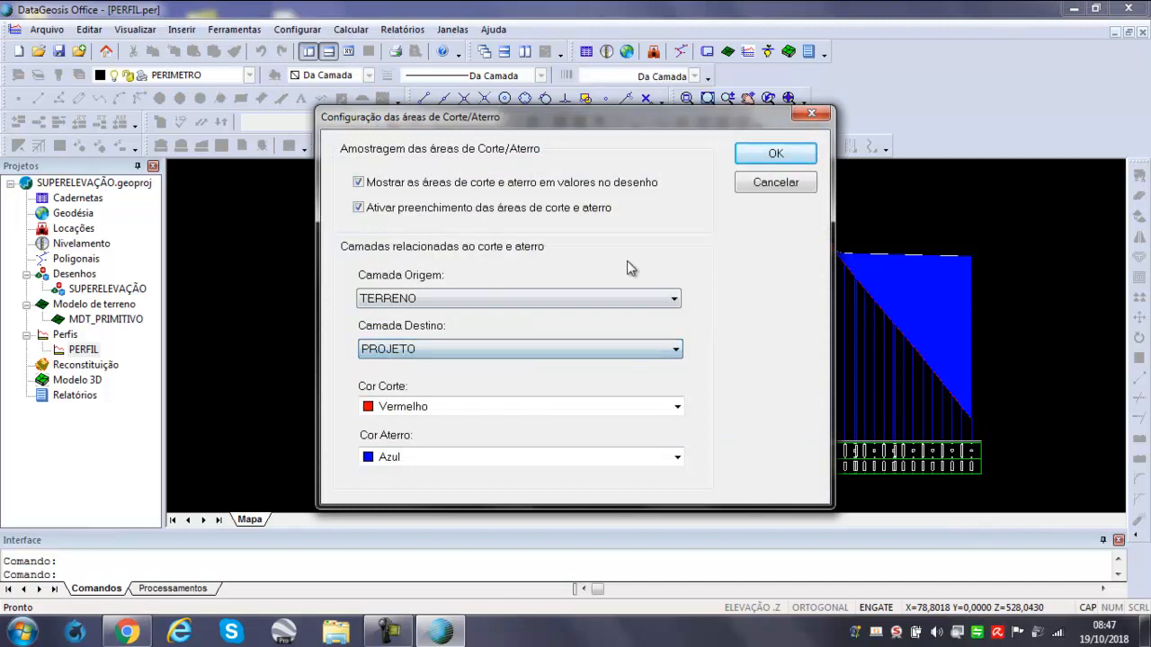
{"action": "left_click", "coordinate": [775, 154]}
Open the transversal sections for editing, examine the PROJETO level and volumes station by station up to 31, and close them.
{"action": "left_click", "coordinate": [235, 29]}
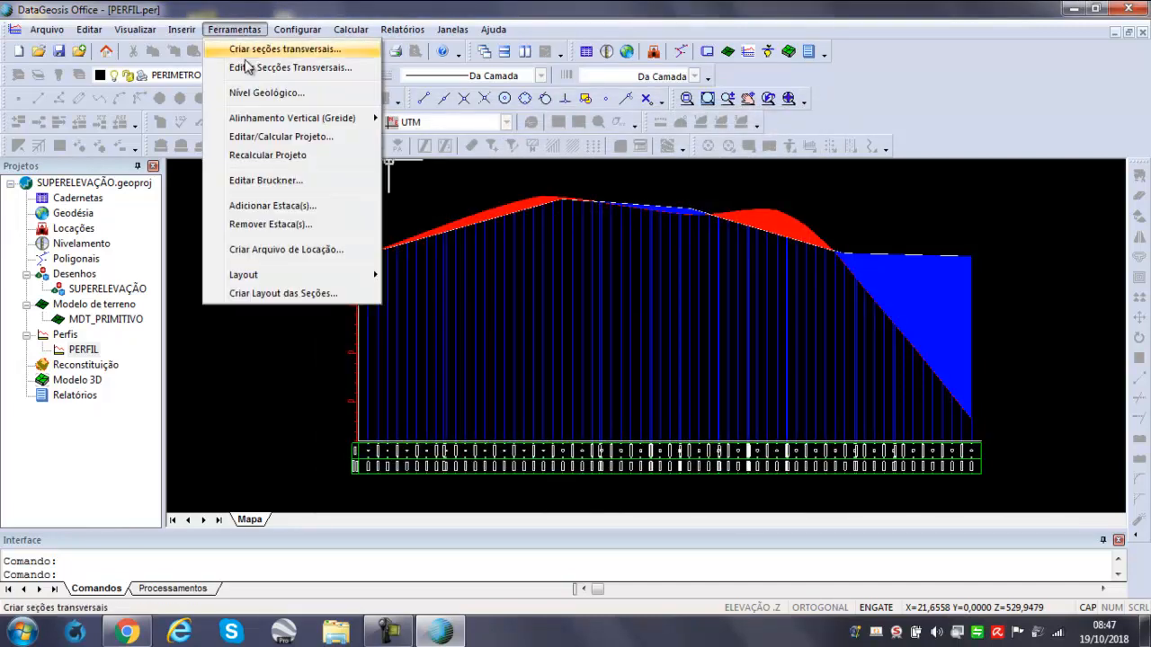
{"action": "left_click", "coordinate": [269, 68]}
{"action": "scroll", "coordinate": [522, 341], "scroll_direction": "down", "scroll_amount": 17}
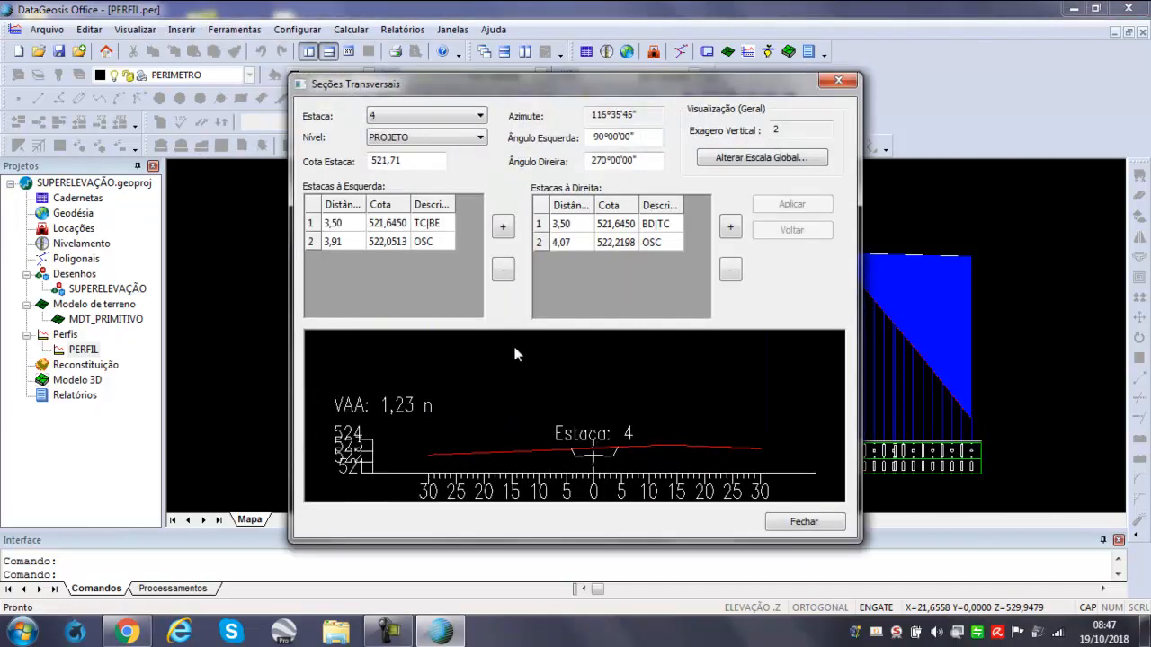
{"action": "scroll", "coordinate": [490, 366], "scroll_direction": "down", "scroll_amount": 12}
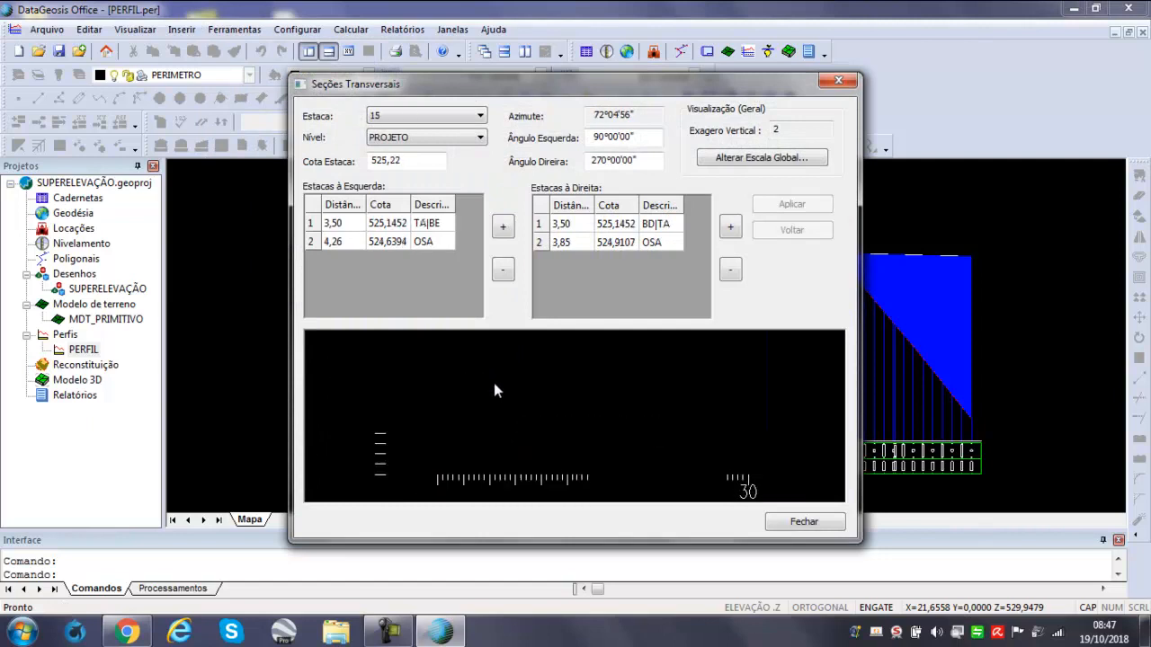
{"action": "scroll", "coordinate": [505, 400], "scroll_direction": "down", "scroll_amount": 12}
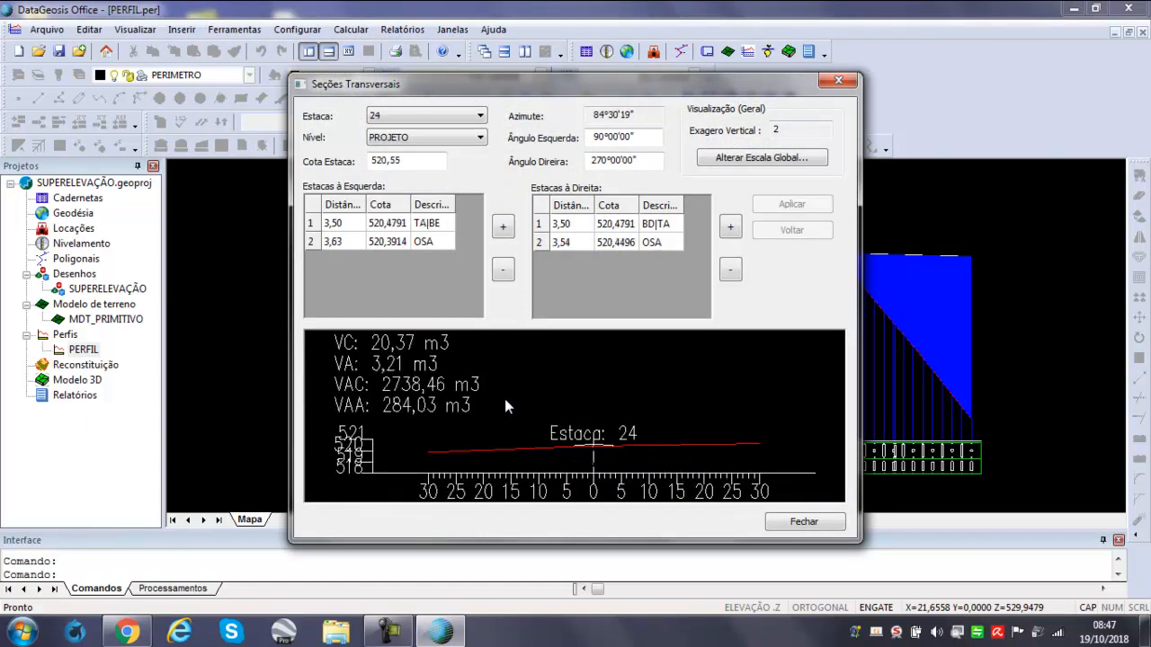
{"action": "scroll", "coordinate": [526, 414], "scroll_direction": "down", "scroll_amount": 1}
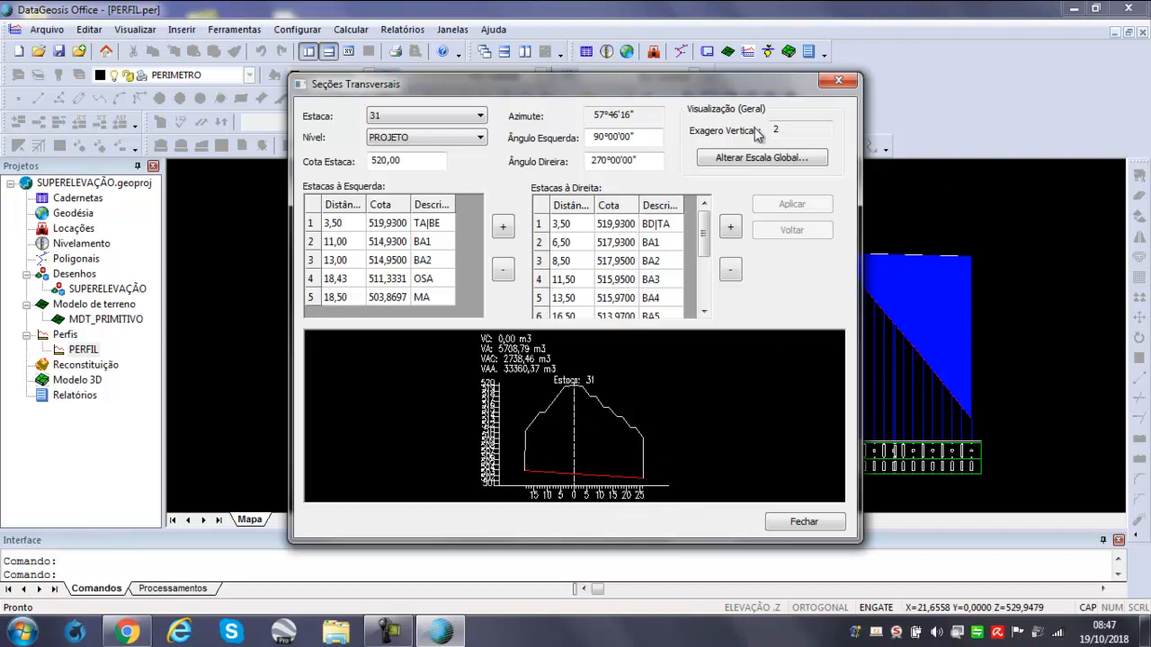
{"action": "left_click", "coordinate": [837, 80]}
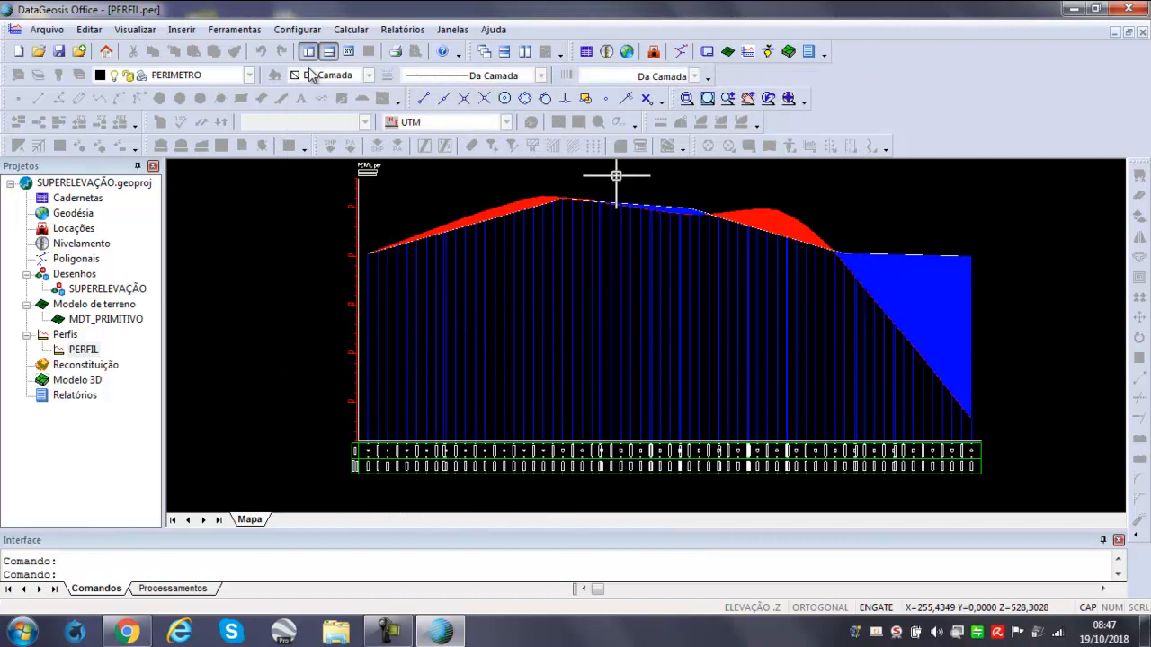
Open the superelevation configuration of the profile and accept the project creation notice.
{"action": "left_click", "coordinate": [302, 33]}
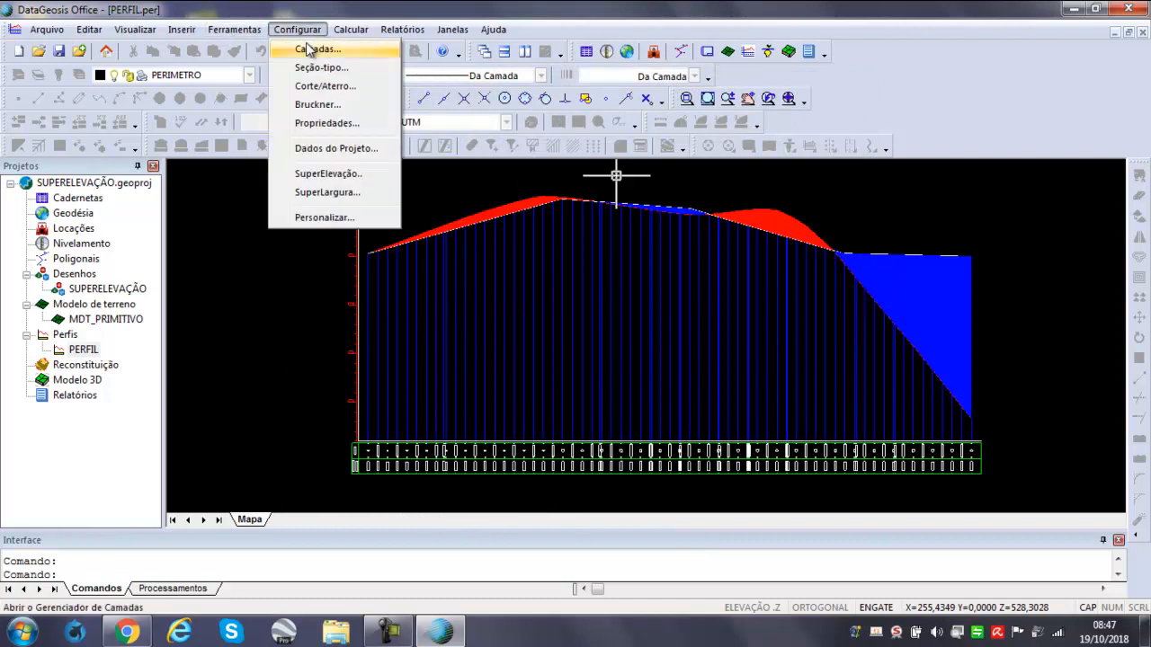
{"action": "left_click", "coordinate": [342, 175]}
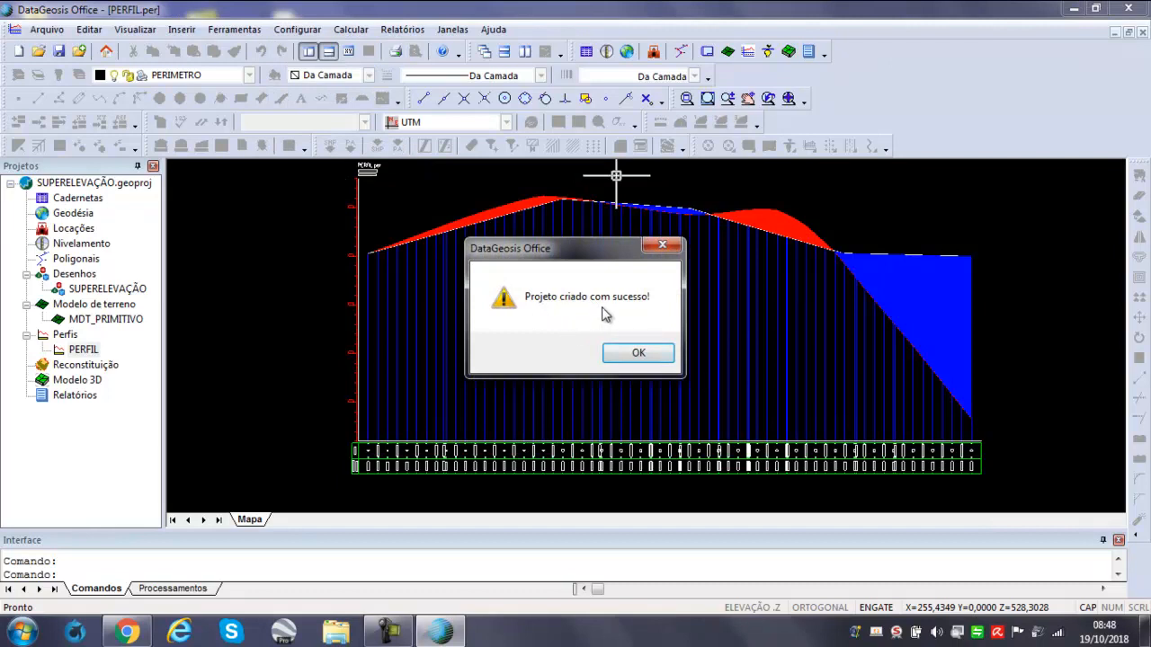
{"action": "left_click", "coordinate": [663, 357]}
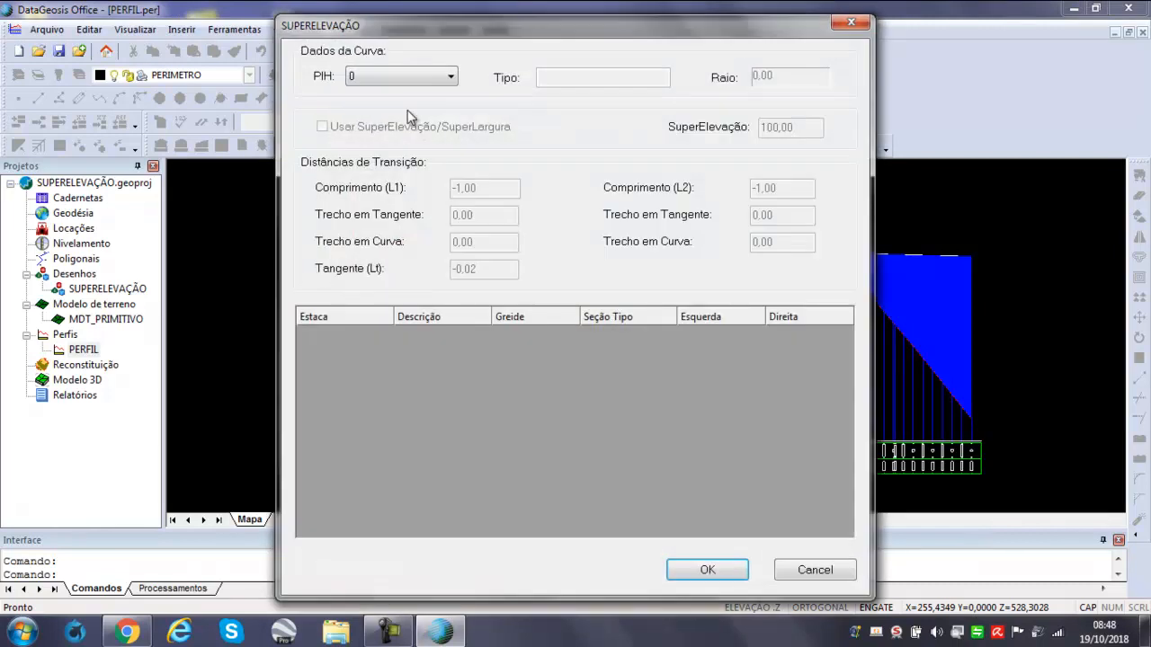
{"action": "left_click_drag", "start_coordinate": [561, 25], "coordinate": [621, 14]}
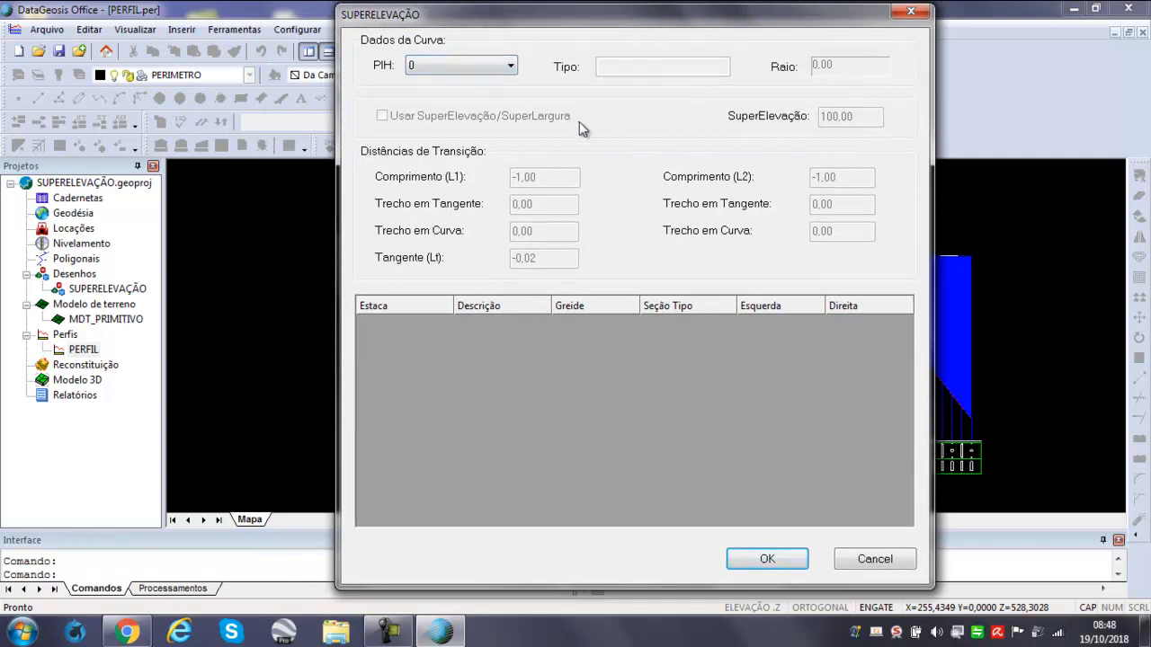
Try to enable superelevation and superwidth for the circular curve PIH 1.
{"action": "left_click", "coordinate": [490, 68]}
{"action": "left_click", "coordinate": [437, 96]}
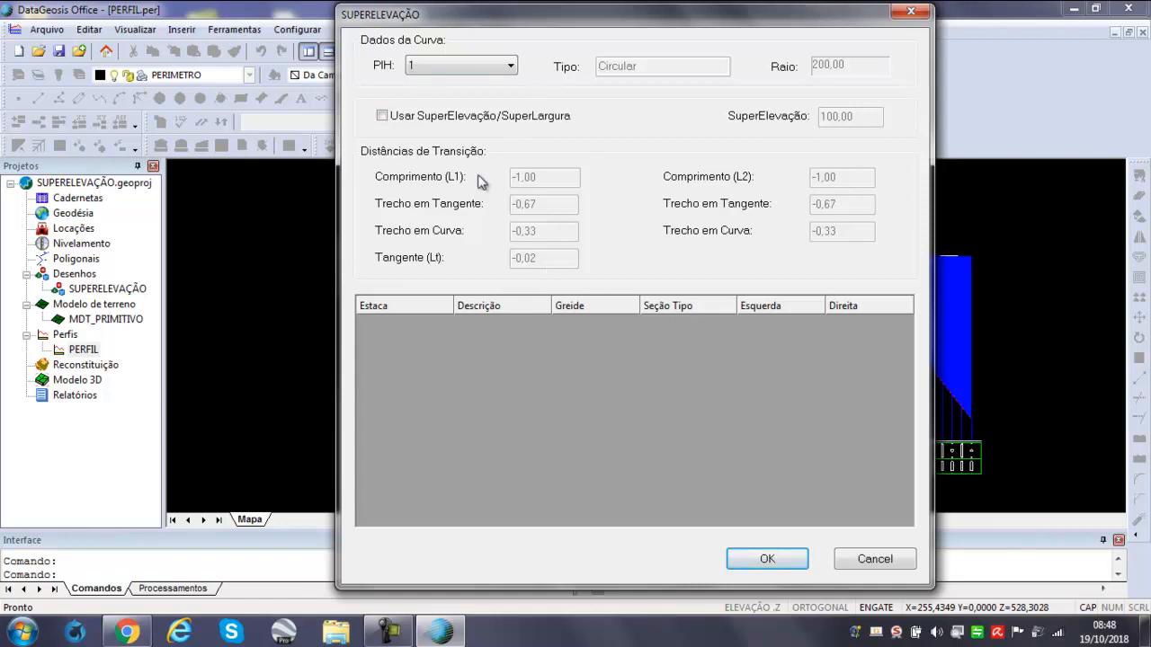
{"action": "left_click", "coordinate": [383, 117]}
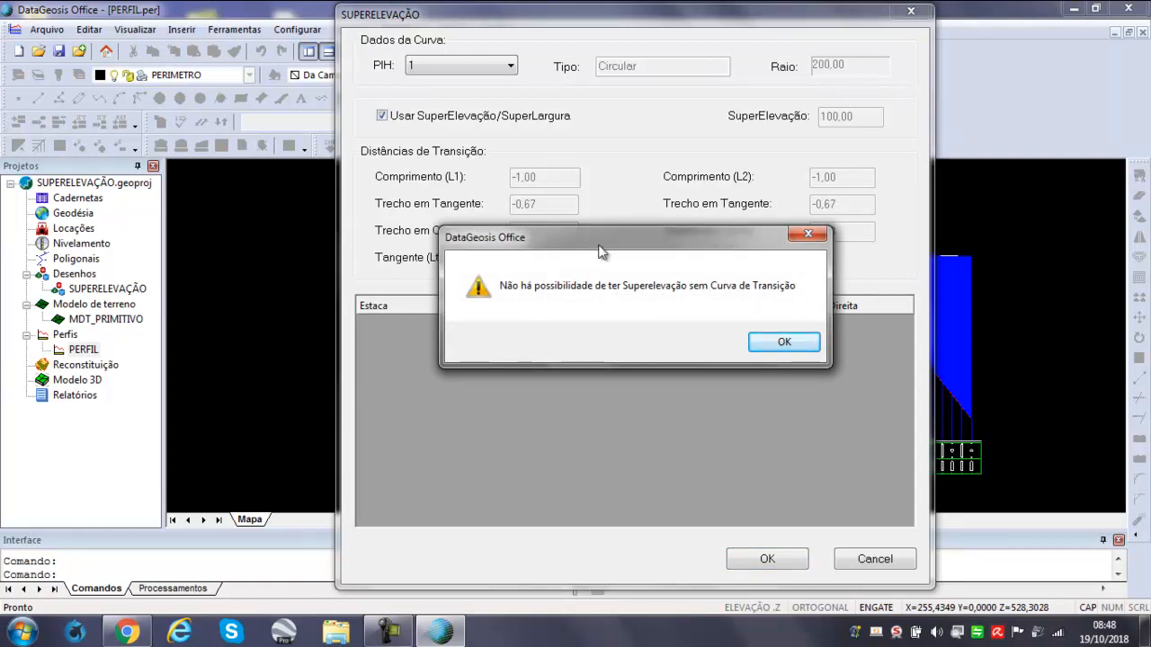
{"action": "left_click", "coordinate": [808, 350]}
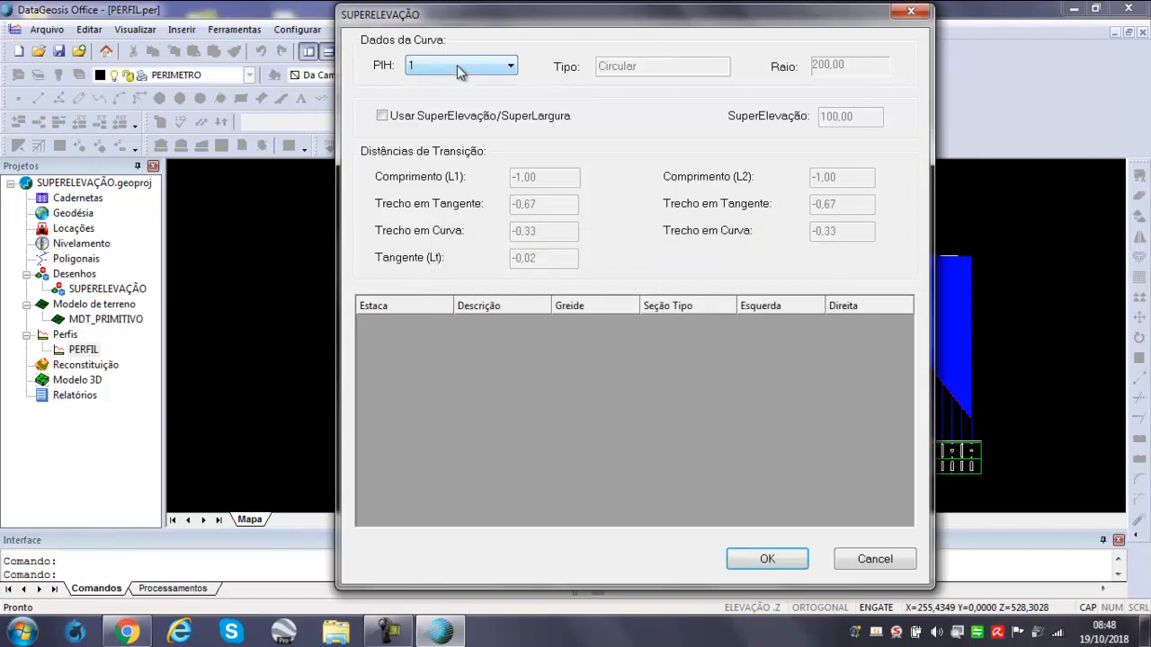
Enable superelevation and superwidth for the transition curve PIH 2.
{"action": "left_click", "coordinate": [463, 68]}
{"action": "left_click", "coordinate": [436, 109]}
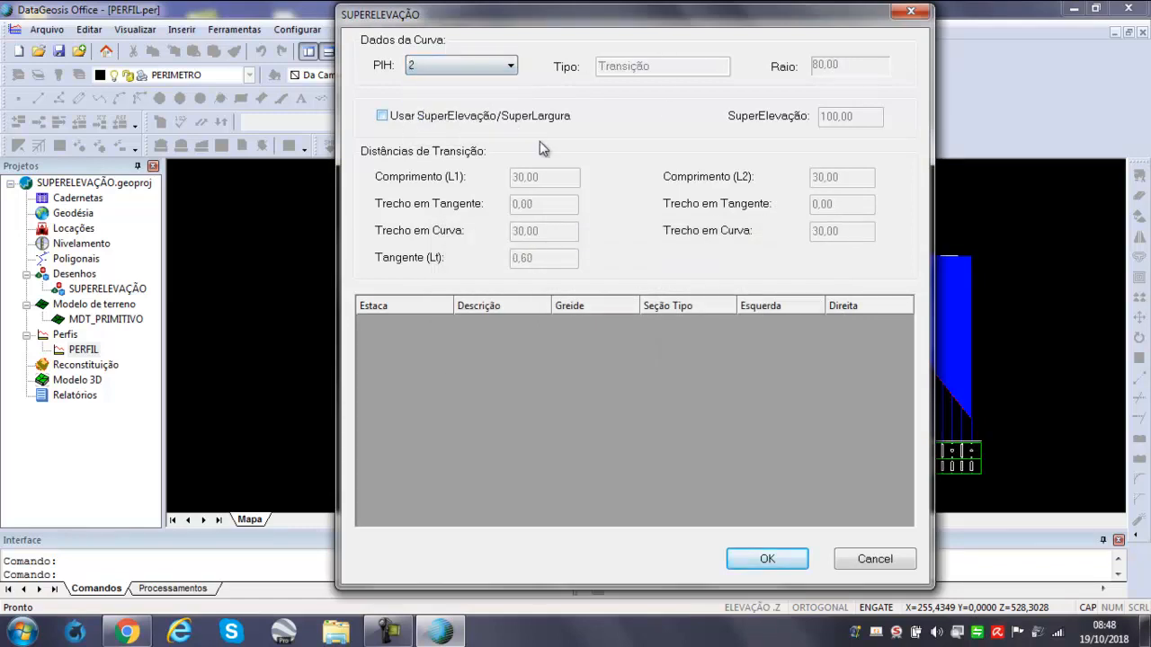
{"action": "left_click", "coordinate": [382, 116]}
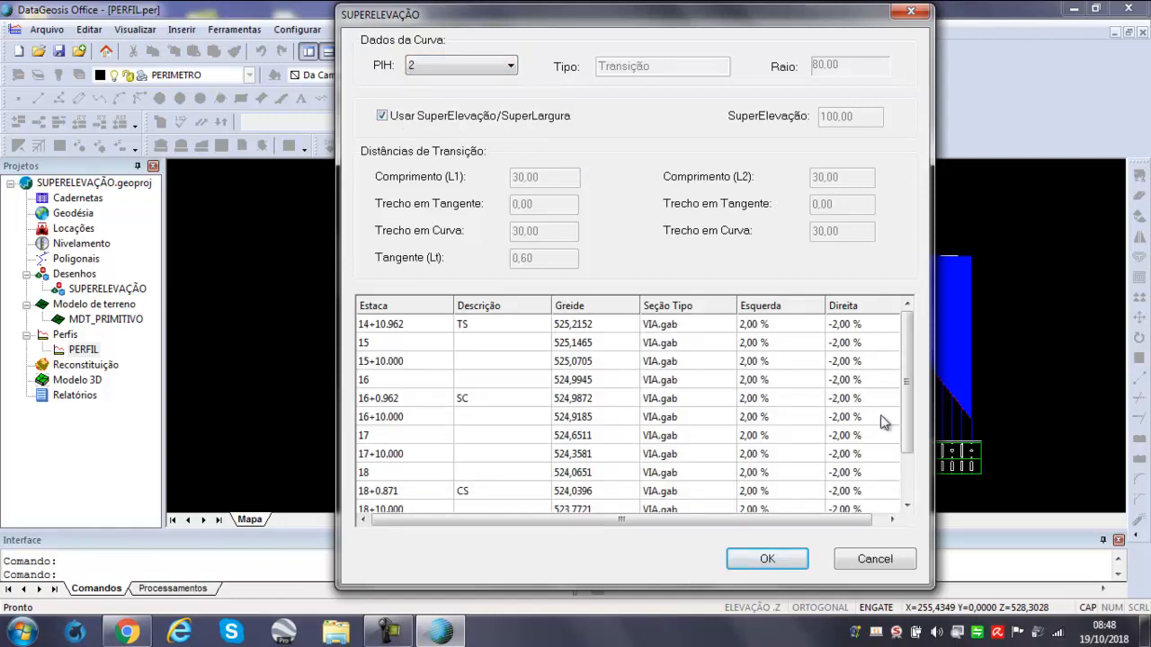
{"action": "left_click_drag", "start_coordinate": [909, 369], "coordinate": [902, 346]}
Enable superelevation and superwidth for the transition curve PIH 3, check PIH 4, and accept the settings.
{"action": "left_click", "coordinate": [491, 70]}
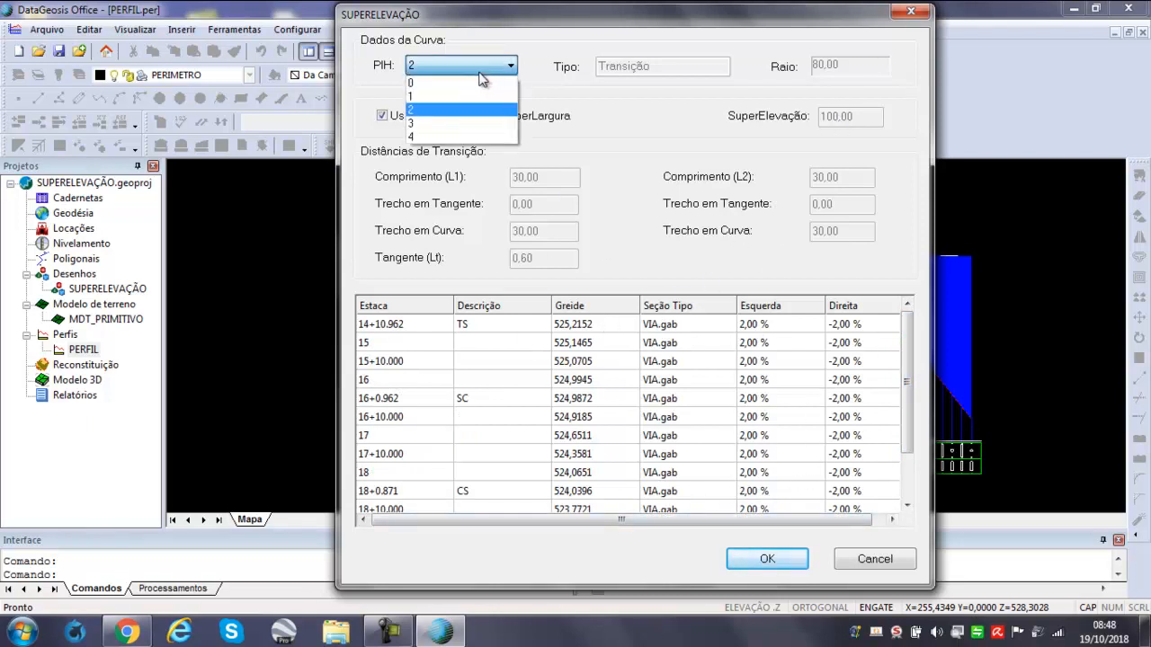
{"action": "left_click", "coordinate": [432, 124]}
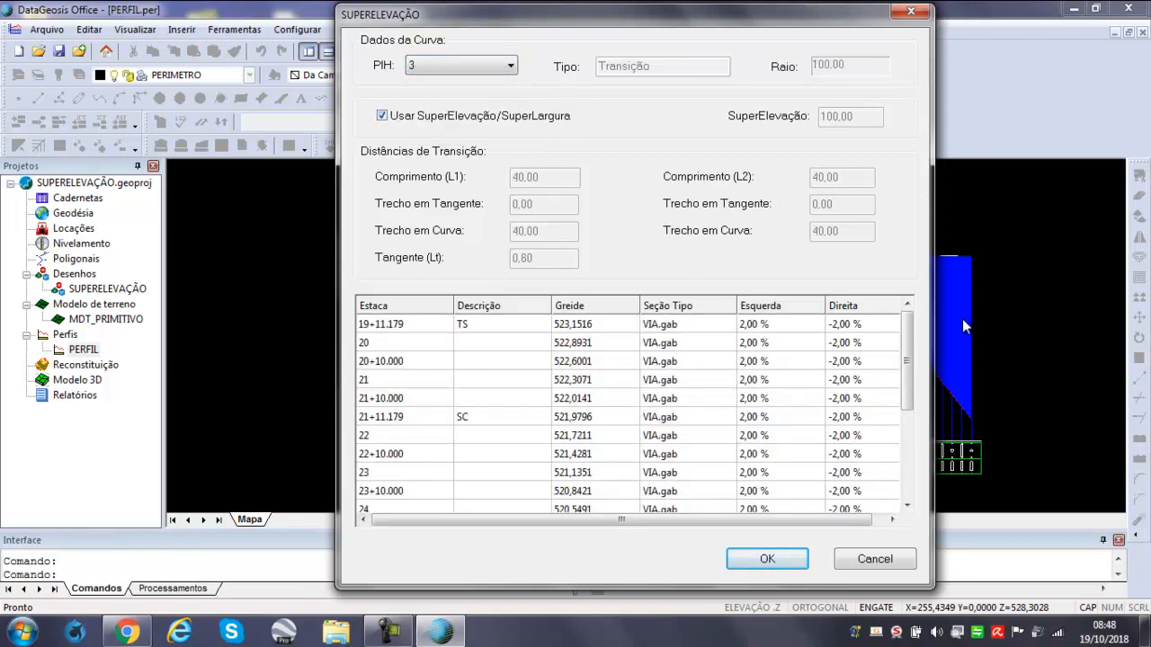
{"action": "left_click_drag", "start_coordinate": [906, 353], "coordinate": [906, 439]}
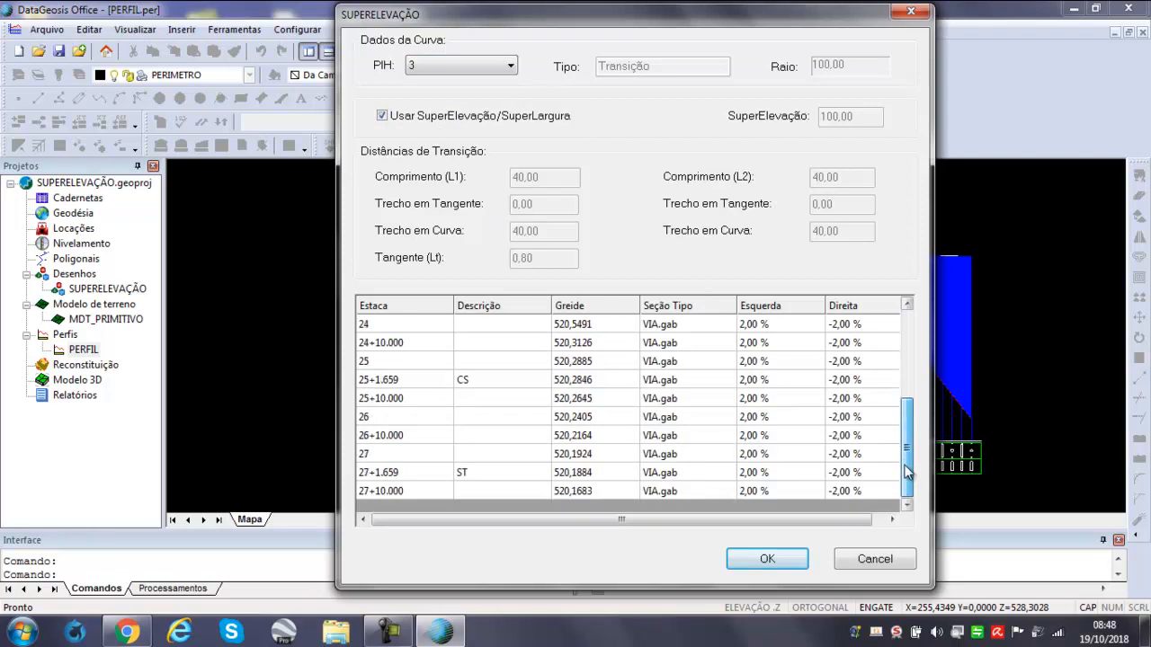
{"action": "left_click", "coordinate": [473, 71]}
{"action": "left_click", "coordinate": [429, 138]}
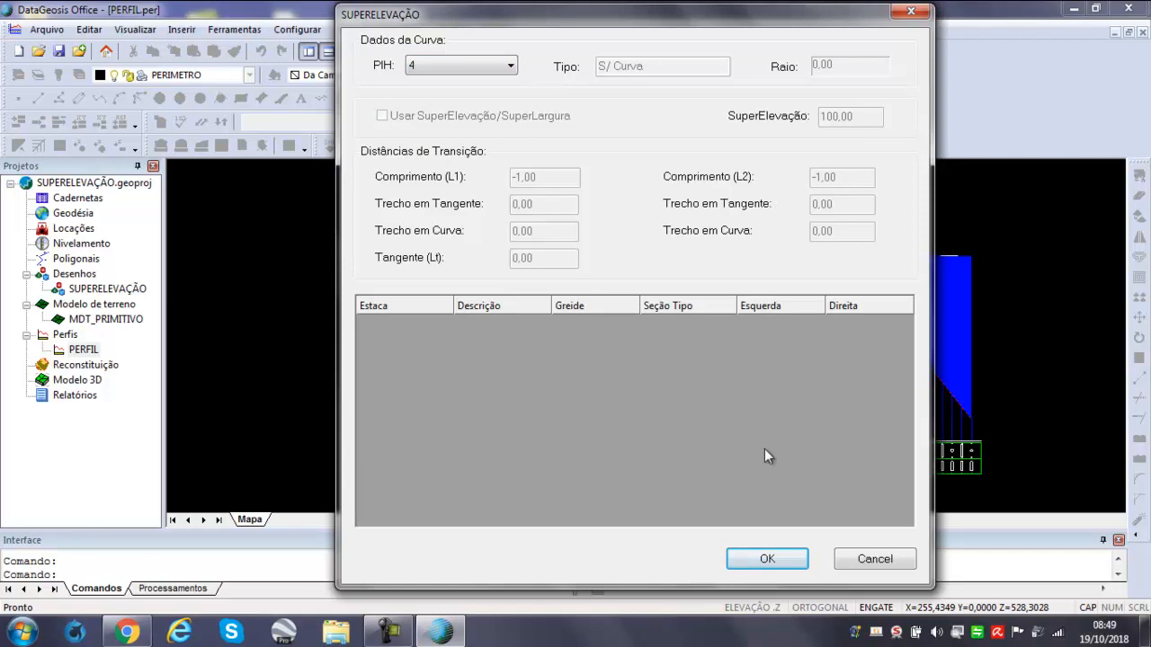
{"action": "left_click", "coordinate": [797, 559]}
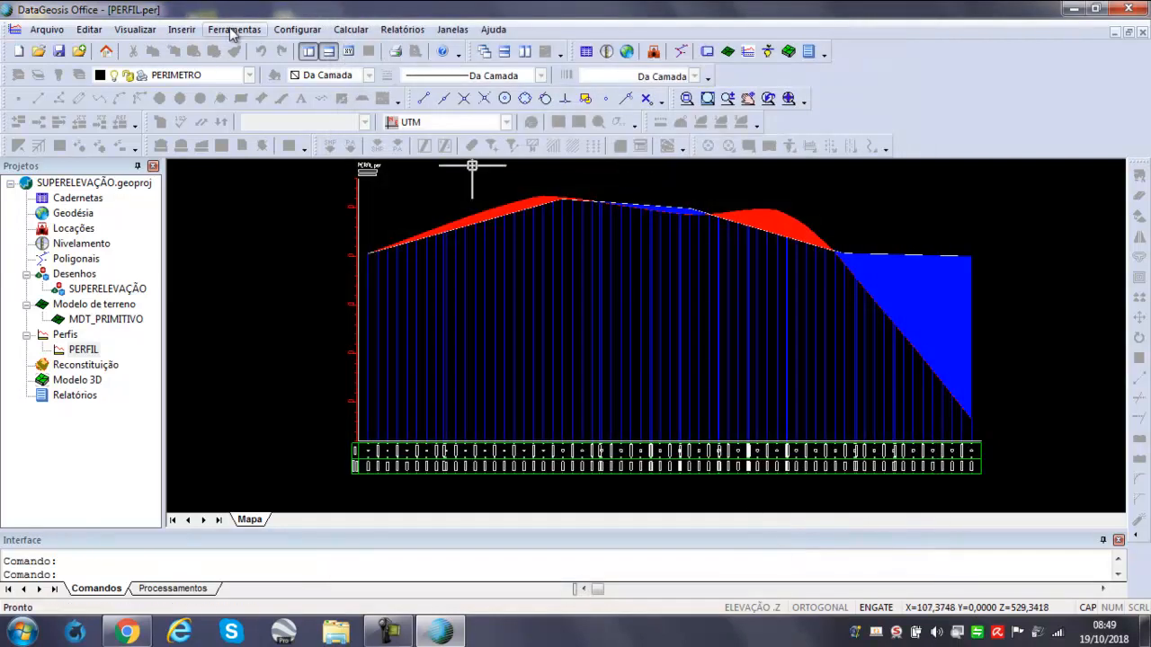
Recalculate the project with the superelevation settings and accept it.
{"action": "left_click", "coordinate": [228, 30]}
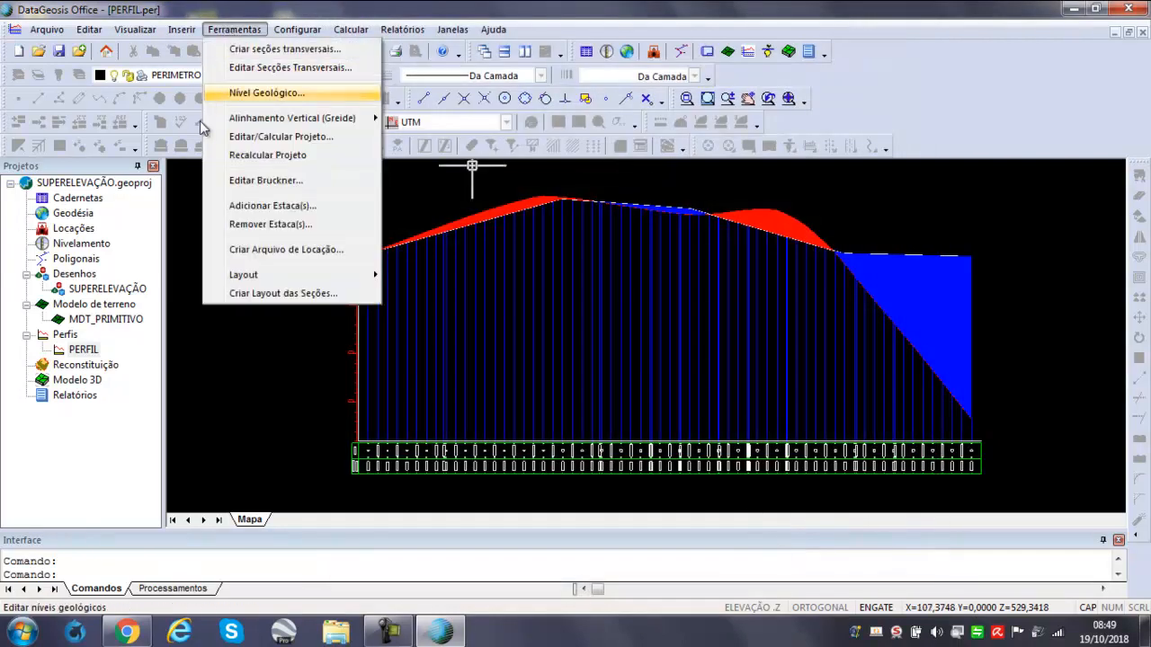
{"action": "left_click", "coordinate": [295, 154]}
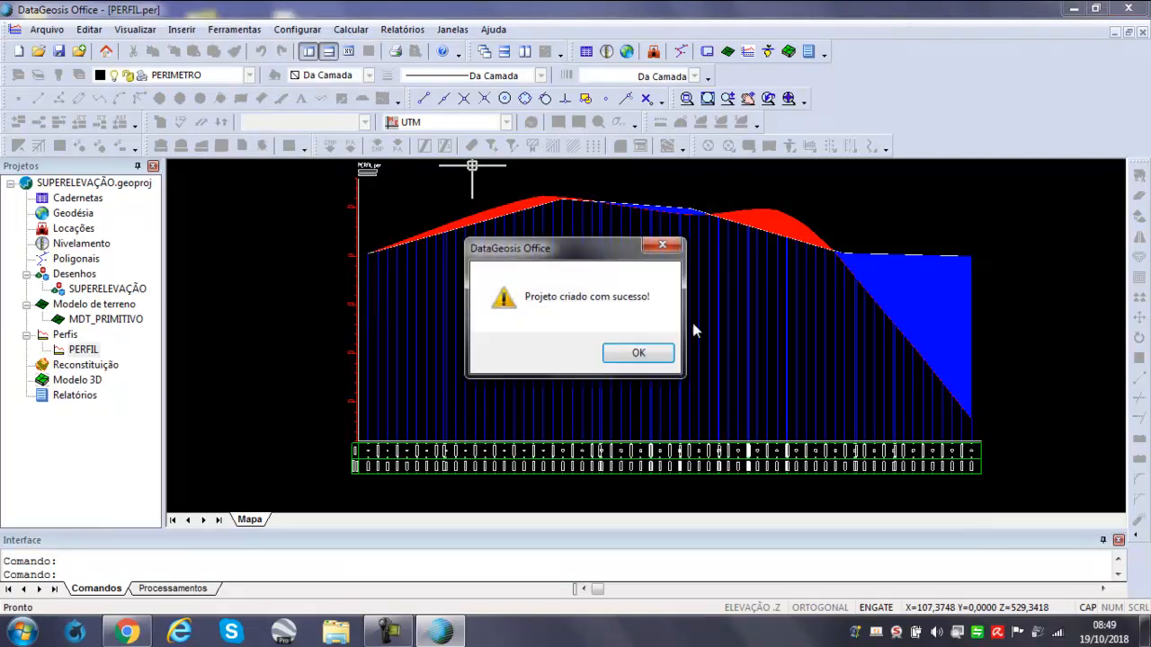
{"action": "left_click", "coordinate": [661, 353]}
Reopen the superelevation configuration and examine curve PIH 2's left and right slopes from station 14 to 16+10.000.
{"action": "left_click", "coordinate": [295, 30]}
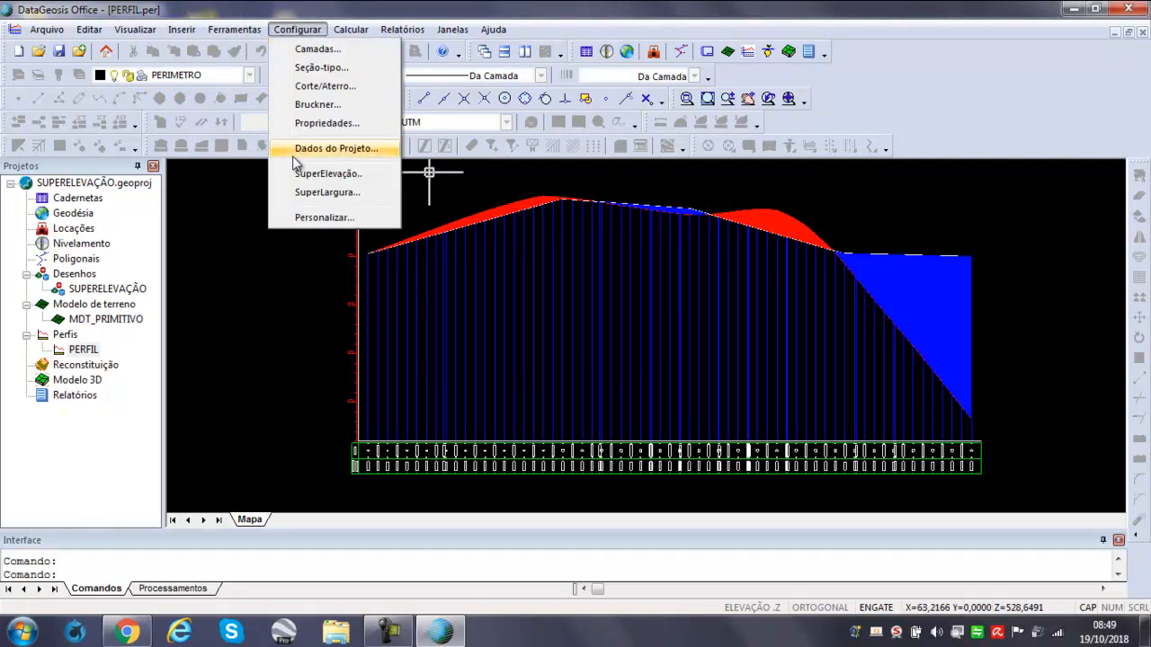
{"action": "left_click", "coordinate": [357, 181]}
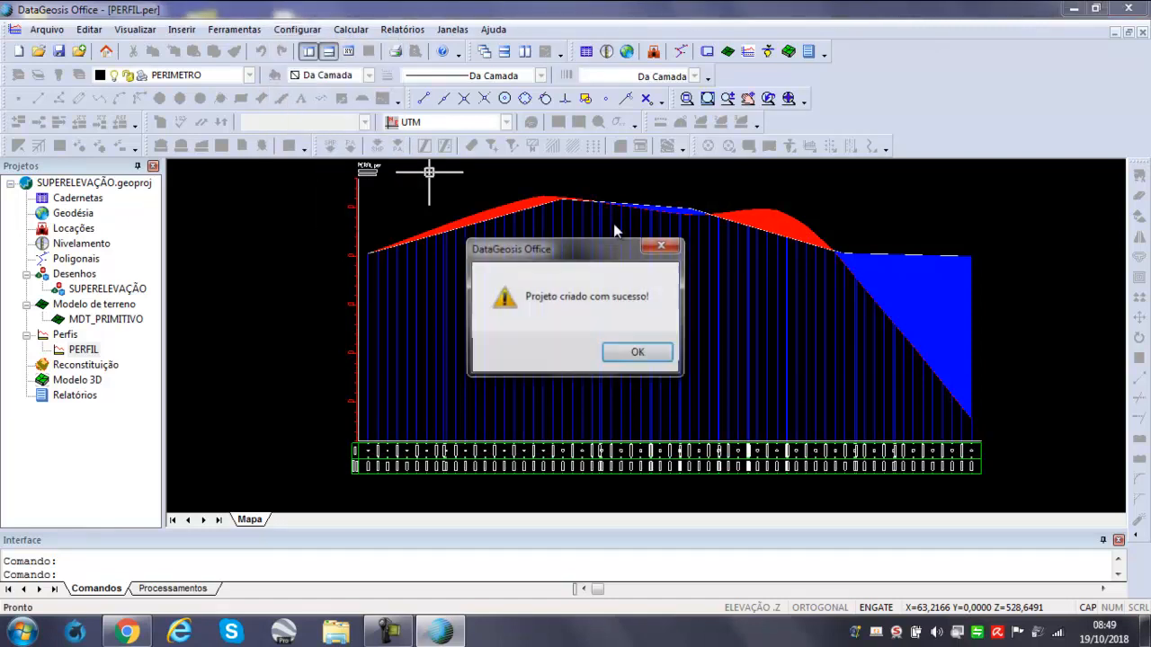
{"action": "left_click", "coordinate": [645, 351]}
{"action": "left_click", "coordinate": [392, 78]}
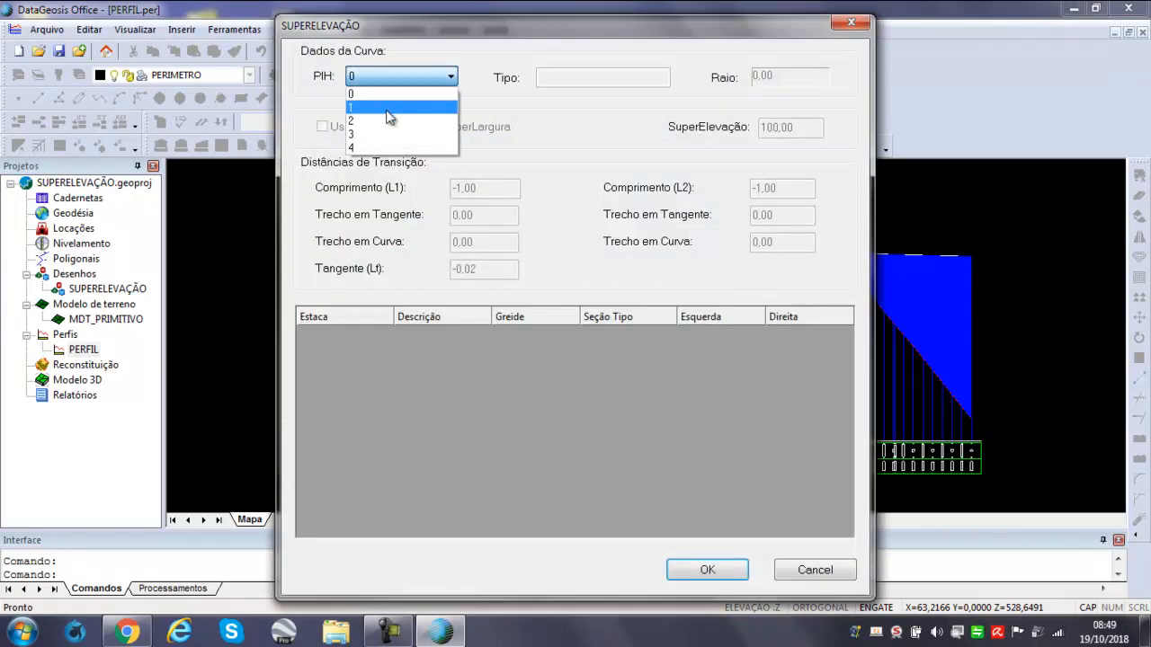
{"action": "left_click", "coordinate": [385, 120]}
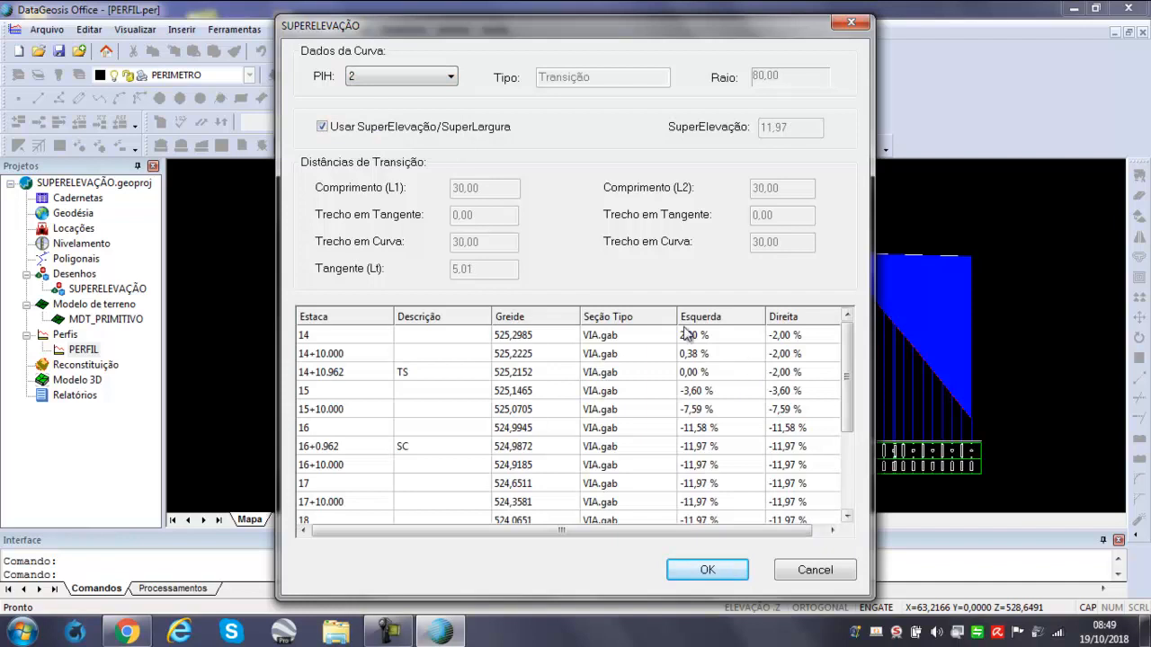
{"action": "left_click", "coordinate": [339, 349]}
{"action": "left_click", "coordinate": [706, 338]}
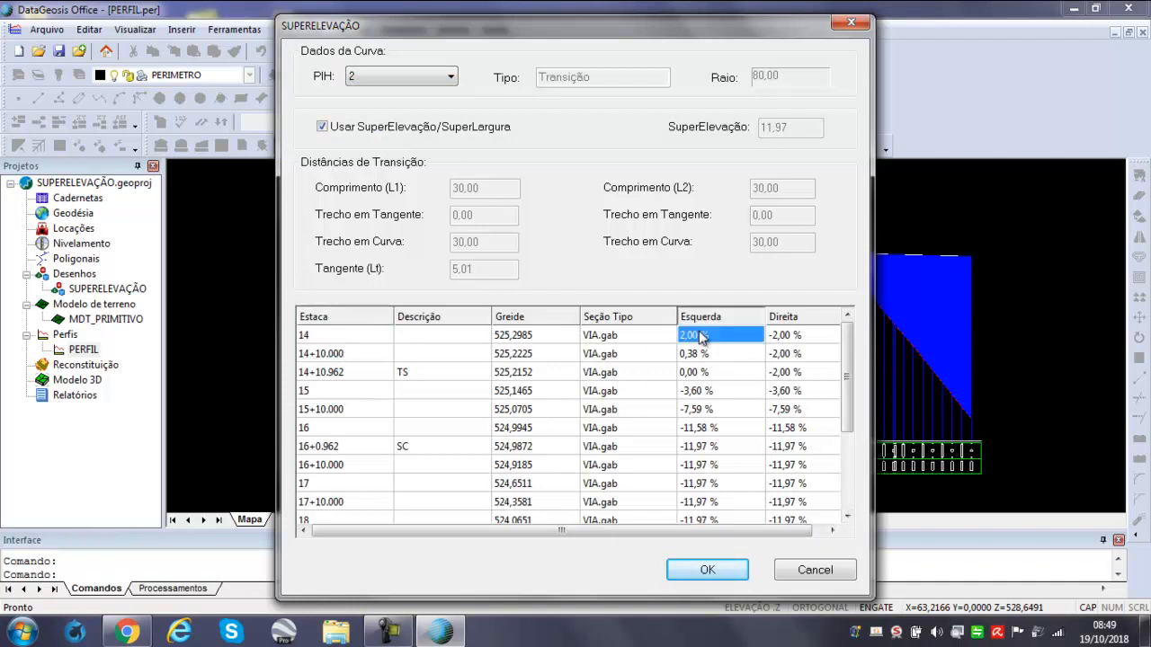
{"action": "left_click", "coordinate": [801, 335]}
{"action": "left_click", "coordinate": [760, 356]}
{"action": "left_click", "coordinate": [771, 356]}
{"action": "left_click", "coordinate": [721, 372]}
{"action": "left_click", "coordinate": [714, 392]}
{"action": "left_click", "coordinate": [714, 410]}
{"action": "left_click", "coordinate": [708, 442]}
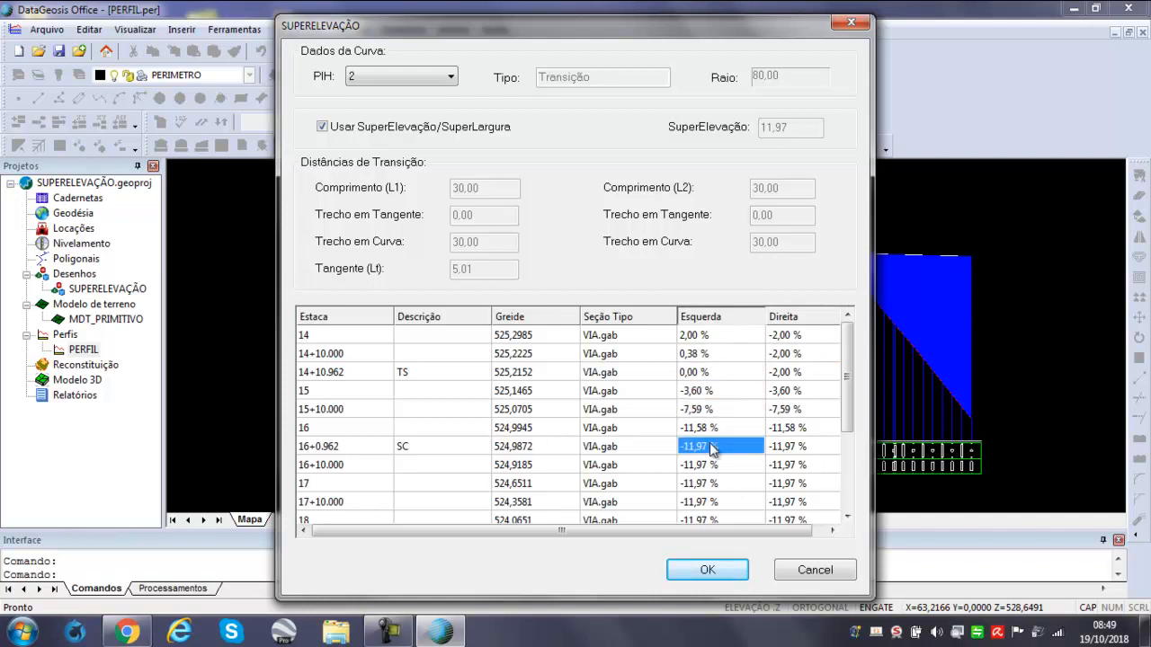
{"action": "left_click", "coordinate": [711, 430]}
{"action": "left_click", "coordinate": [715, 449]}
{"action": "left_click", "coordinate": [782, 449]}
{"action": "left_click", "coordinate": [710, 465]}
{"action": "left_click", "coordinate": [791, 467]}
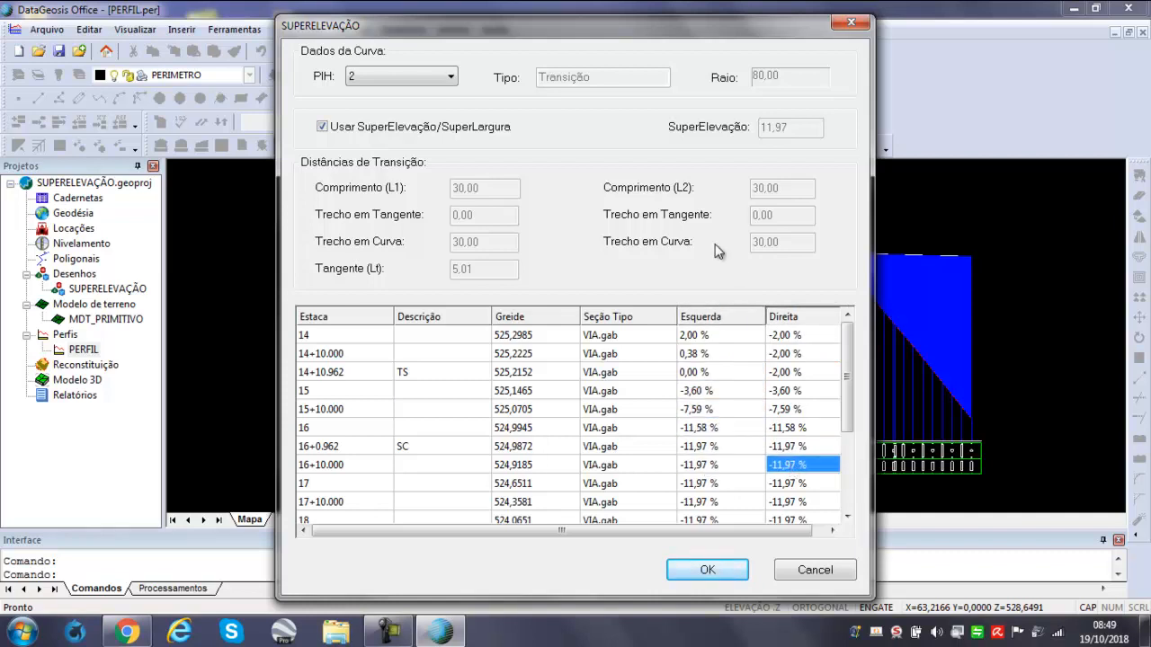
Examine the remaining left and right slopes of curve PIH 2 up to station 20.
{"action": "left_click", "coordinate": [847, 516]}
{"action": "left_click", "coordinate": [847, 516]}
{"action": "left_click", "coordinate": [847, 516]}
{"action": "left_click", "coordinate": [847, 516]}
{"action": "left_click", "coordinate": [847, 516]}
{"action": "left_click", "coordinate": [847, 516]}
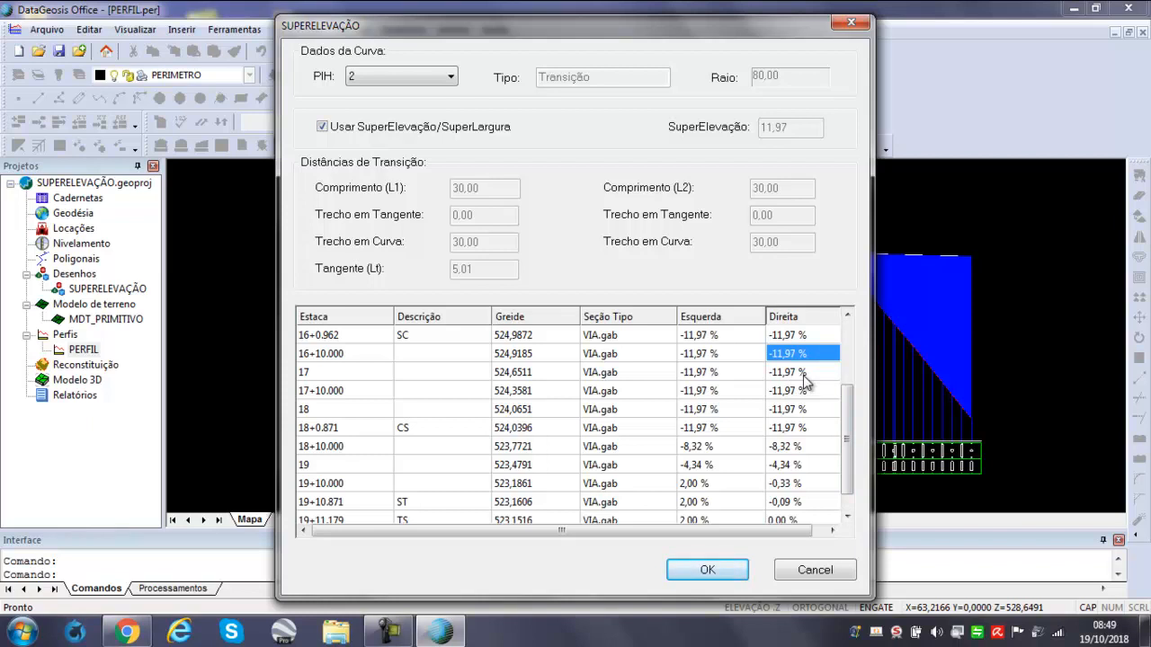
{"action": "left_click_drag", "start_coordinate": [849, 484], "coordinate": [848, 509]}
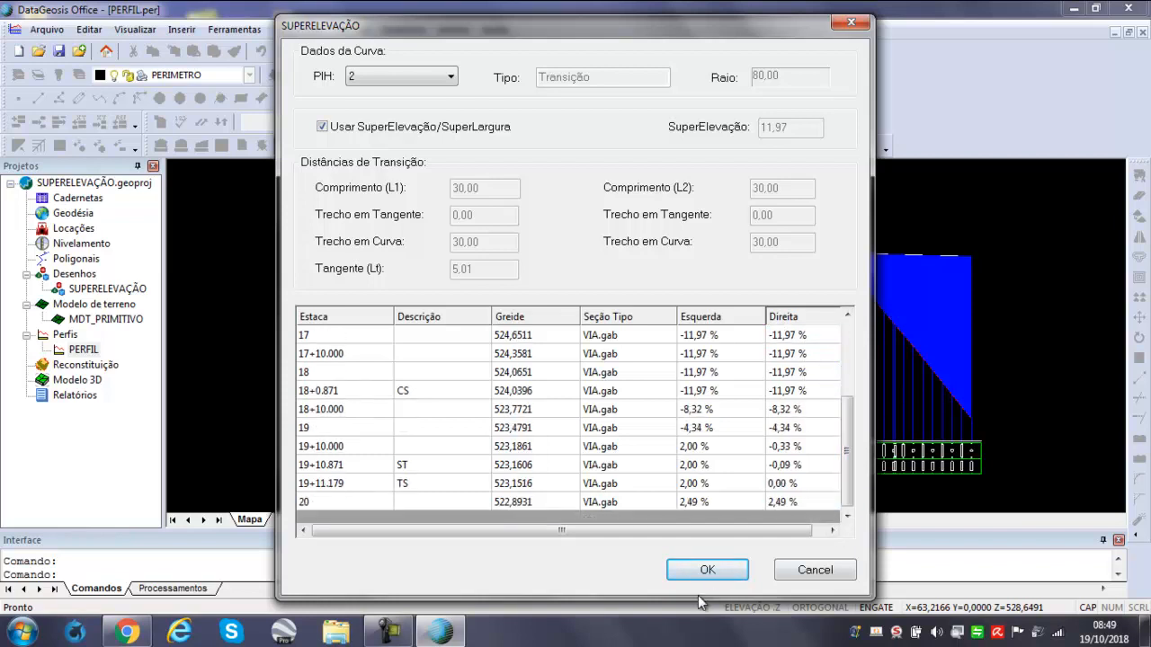
Examine the left and right superelevation slopes of curve PIH 3 along its stations.
{"action": "left_click", "coordinate": [348, 78]}
{"action": "left_click", "coordinate": [357, 137]}
{"action": "left_click", "coordinate": [773, 390]}
{"action": "scroll", "coordinate": [764, 404], "scroll_direction": "down", "scroll_amount": 4}
{"action": "scroll", "coordinate": [697, 377], "scroll_direction": "up", "scroll_amount": 4}
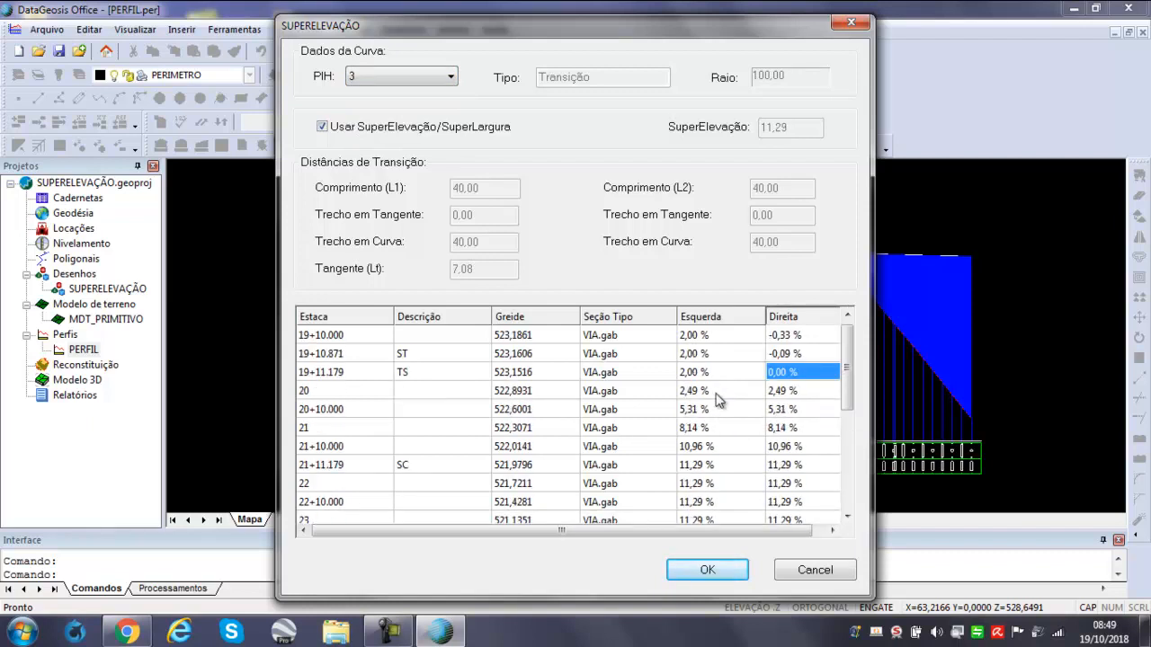
Examine curve PIH 3's left and right superelevation slopes from station 21+11.179 to 27 and accept the superelevation configuration.
{"action": "left_click", "coordinate": [707, 468]}
{"action": "scroll", "coordinate": [715, 470], "scroll_direction": "down", "scroll_amount": 2}
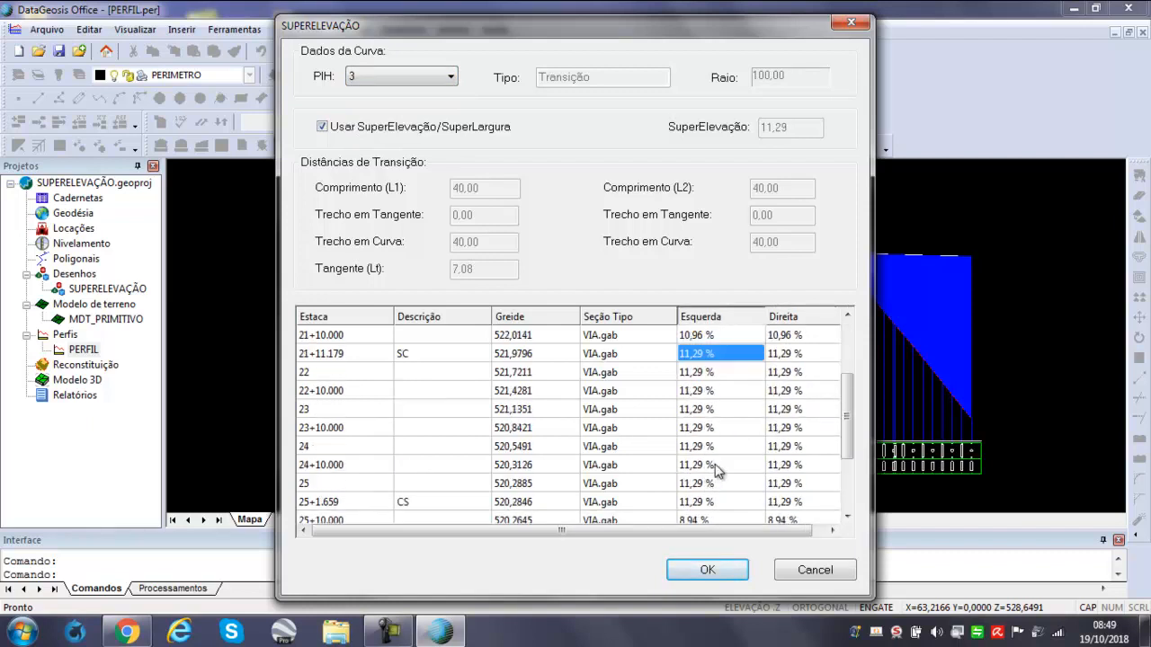
{"action": "left_click", "coordinate": [724, 372]}
{"action": "left_click", "coordinate": [719, 410]}
{"action": "left_click", "coordinate": [796, 392]}
{"action": "left_click", "coordinate": [792, 428]}
{"action": "left_click", "coordinate": [791, 446]}
{"action": "left_click", "coordinate": [792, 465]}
{"action": "left_click", "coordinate": [788, 502]}
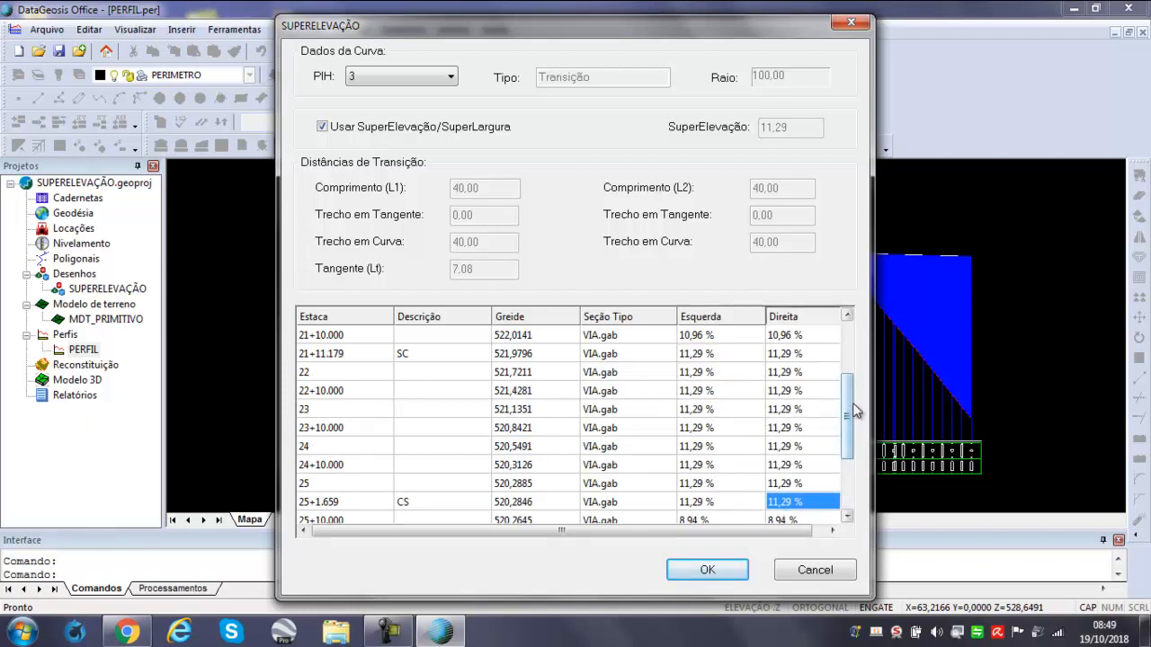
{"action": "scroll", "coordinate": [847, 463], "scroll_direction": "down", "scroll_amount": 2}
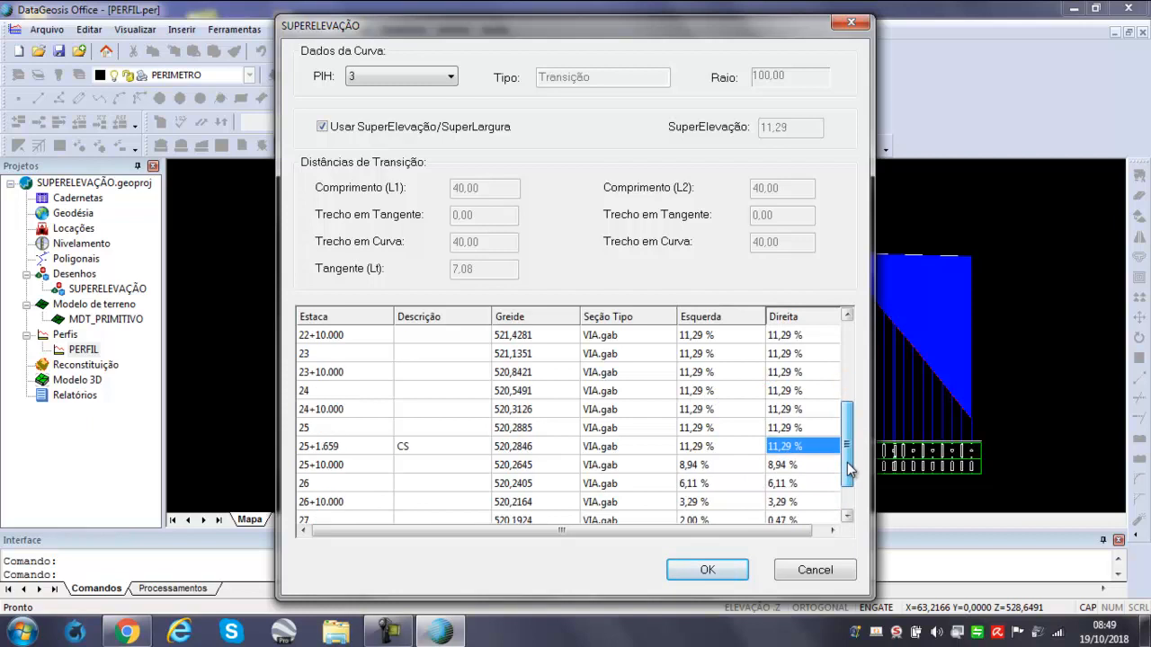
{"action": "left_click", "coordinate": [707, 570]}
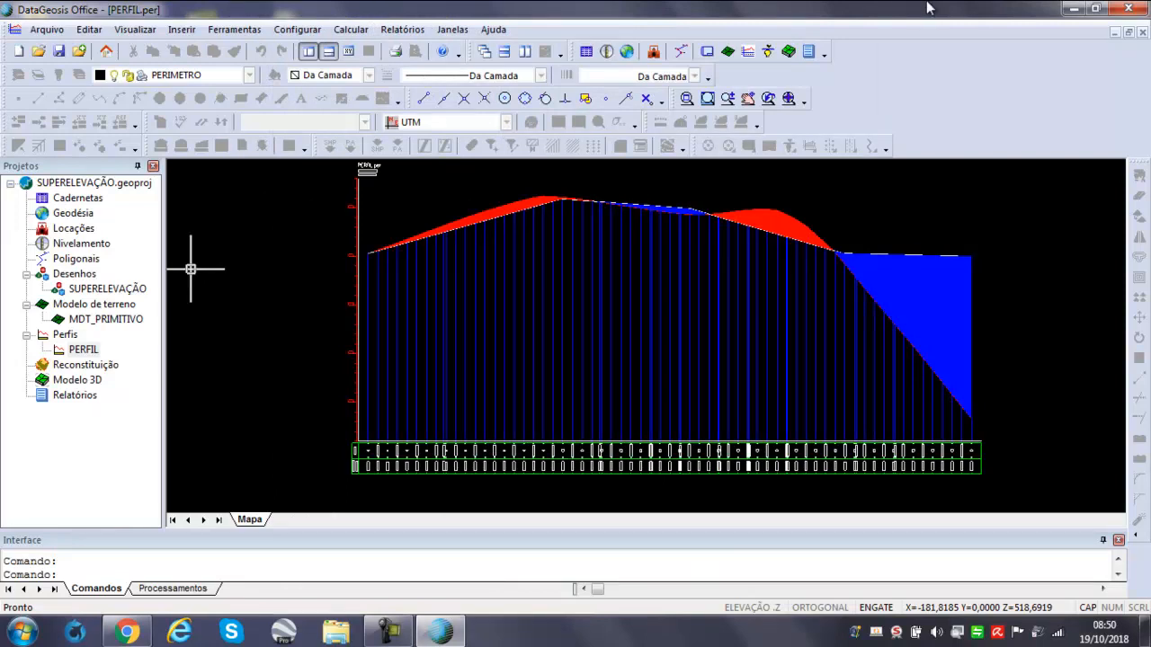
{"action": "scroll", "coordinate": [681, 232], "scroll_direction": "down", "scroll_amount": 1}
{"action": "scroll", "coordinate": [636, 218], "scroll_direction": "up", "scroll_amount": 1}
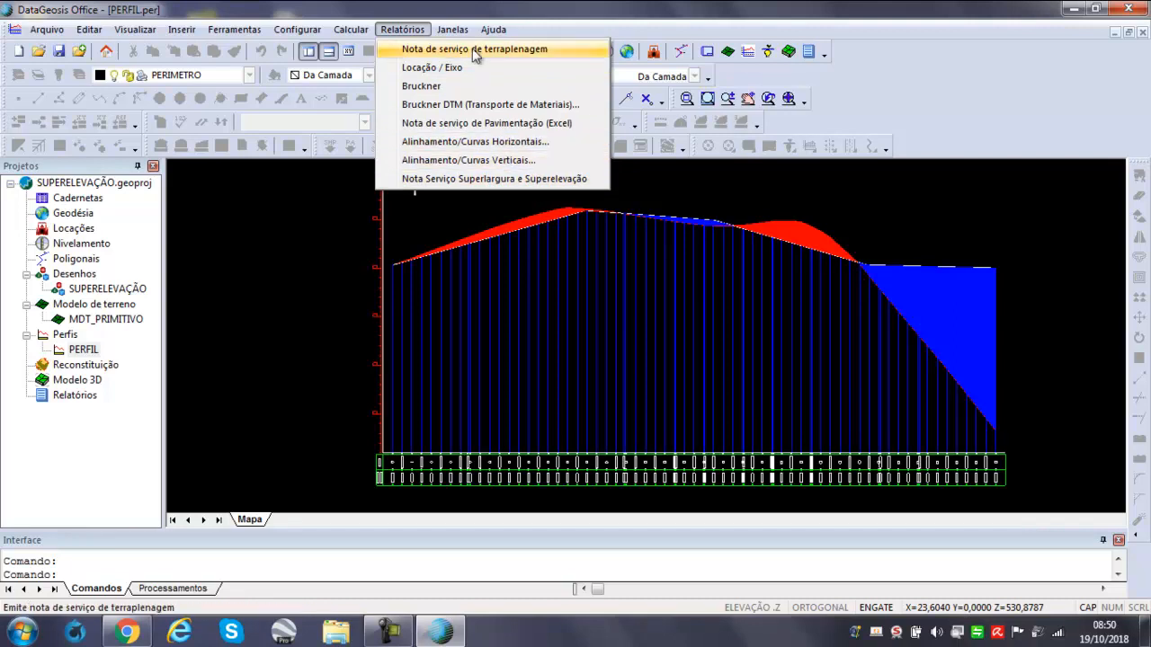
{"action": "left_click", "coordinate": [719, 293]}
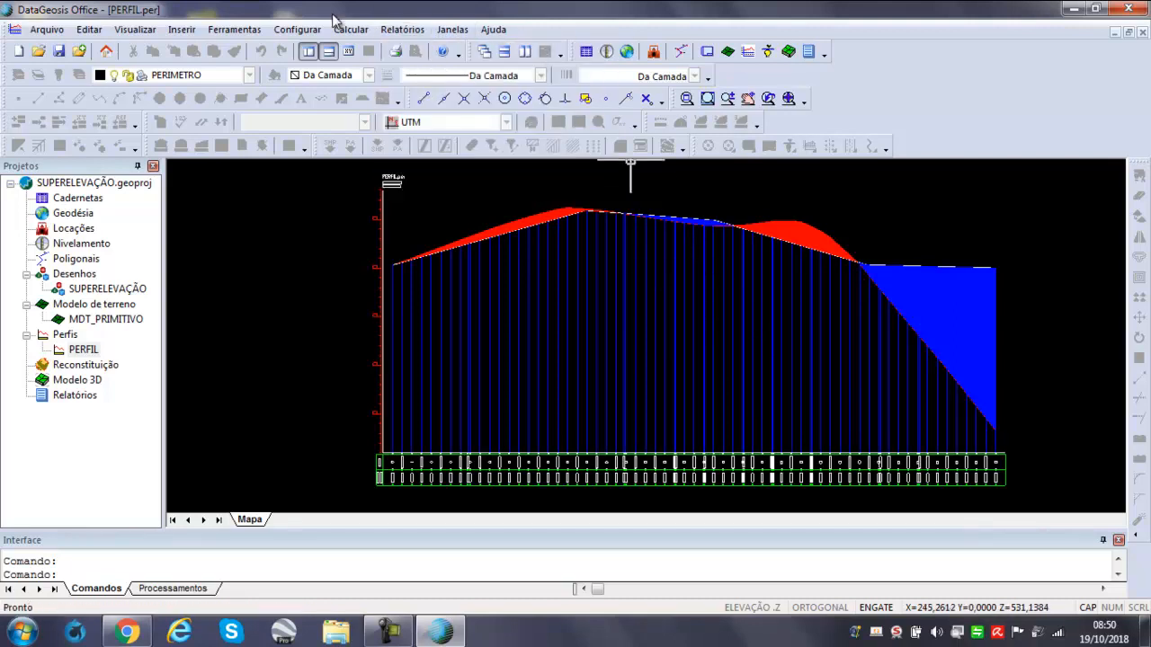
Open the SuperLargura configuration and enable superelevation/widening for curve PIH 2.
{"action": "left_click", "coordinate": [291, 30]}
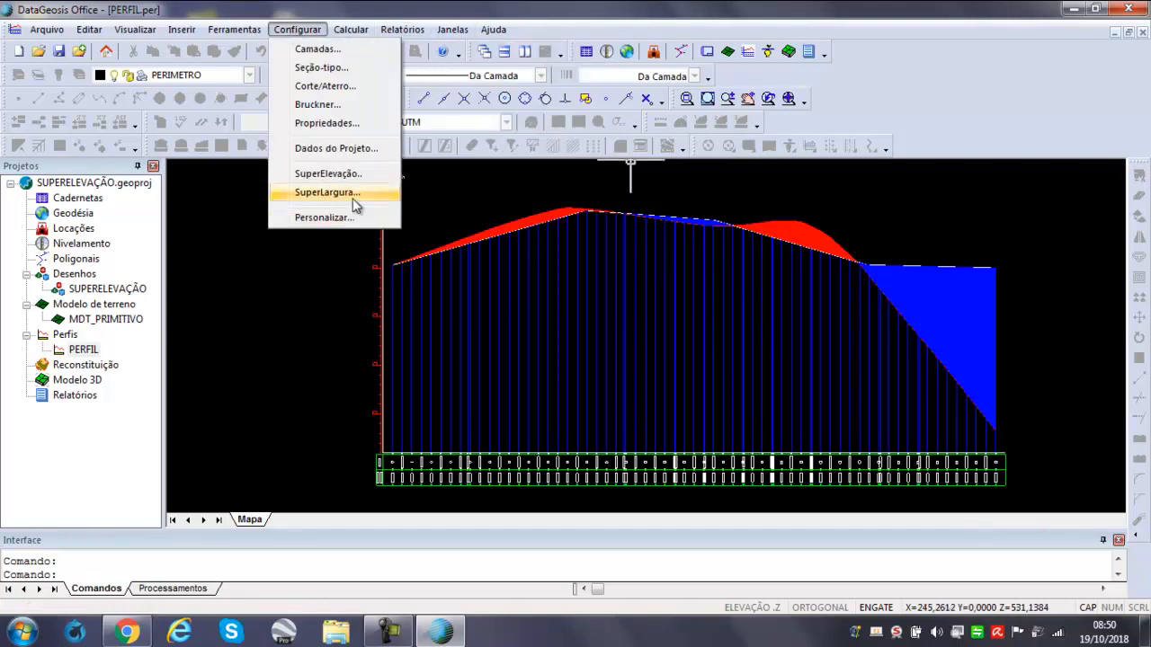
{"action": "left_click", "coordinate": [352, 190]}
{"action": "left_click", "coordinate": [638, 353]}
{"action": "left_click", "coordinate": [400, 80]}
{"action": "left_click", "coordinate": [374, 121]}
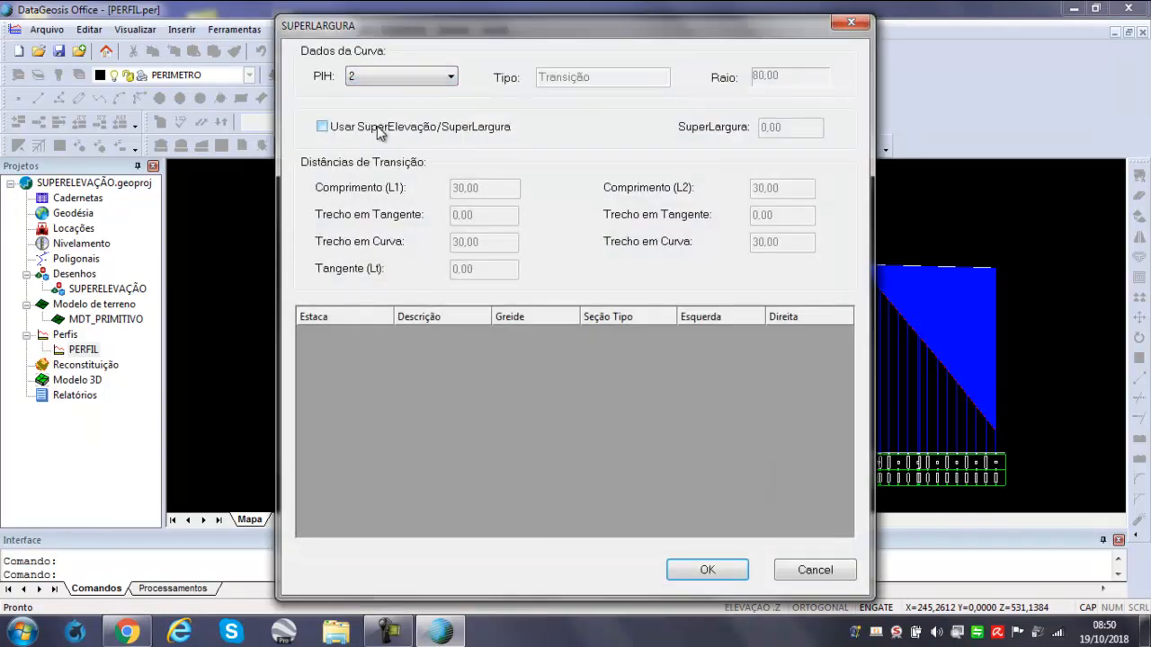
{"action": "left_click", "coordinate": [322, 127]}
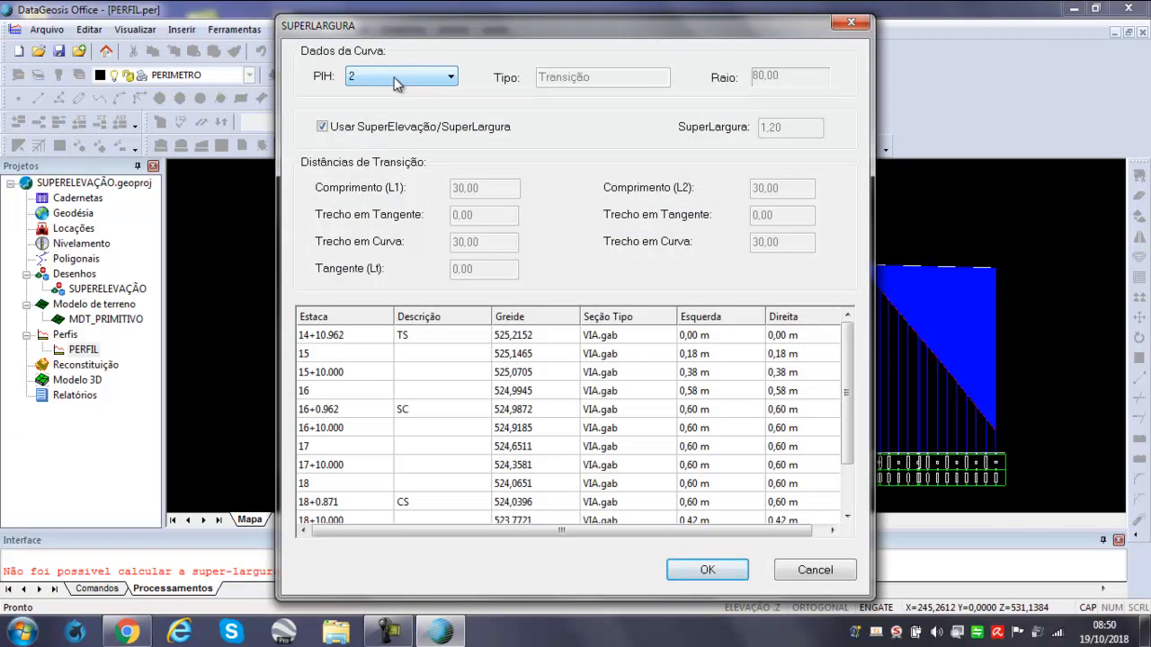
Select curve PIH 3 in the widening configuration and enable superelevation/widening for it.
{"action": "left_click", "coordinate": [400, 79]}
{"action": "left_click", "coordinate": [360, 134]}
{"action": "left_click", "coordinate": [402, 79]}
{"action": "left_click", "coordinate": [360, 134]}
{"action": "left_click", "coordinate": [322, 126]}
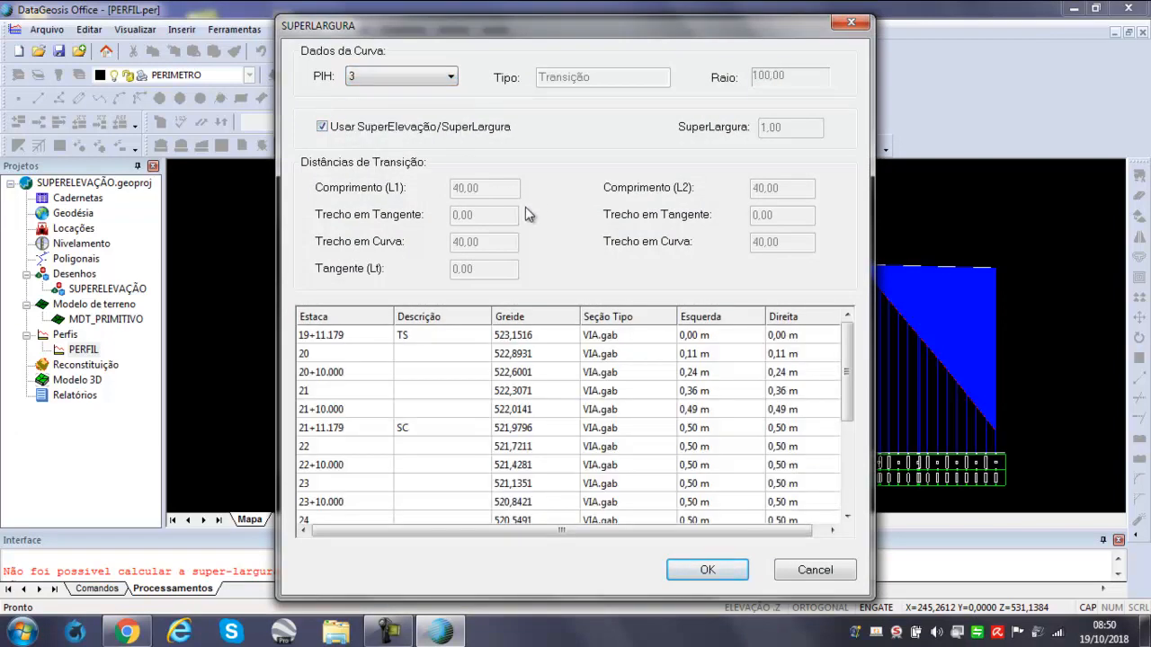
Enable superelevation/widening for the circular curve PIH 1, check its station values and accept the widening configuration.
{"action": "left_click", "coordinate": [457, 79]}
{"action": "left_click", "coordinate": [711, 52]}
{"action": "left_click", "coordinate": [451, 78]}
{"action": "left_click", "coordinate": [387, 111]}
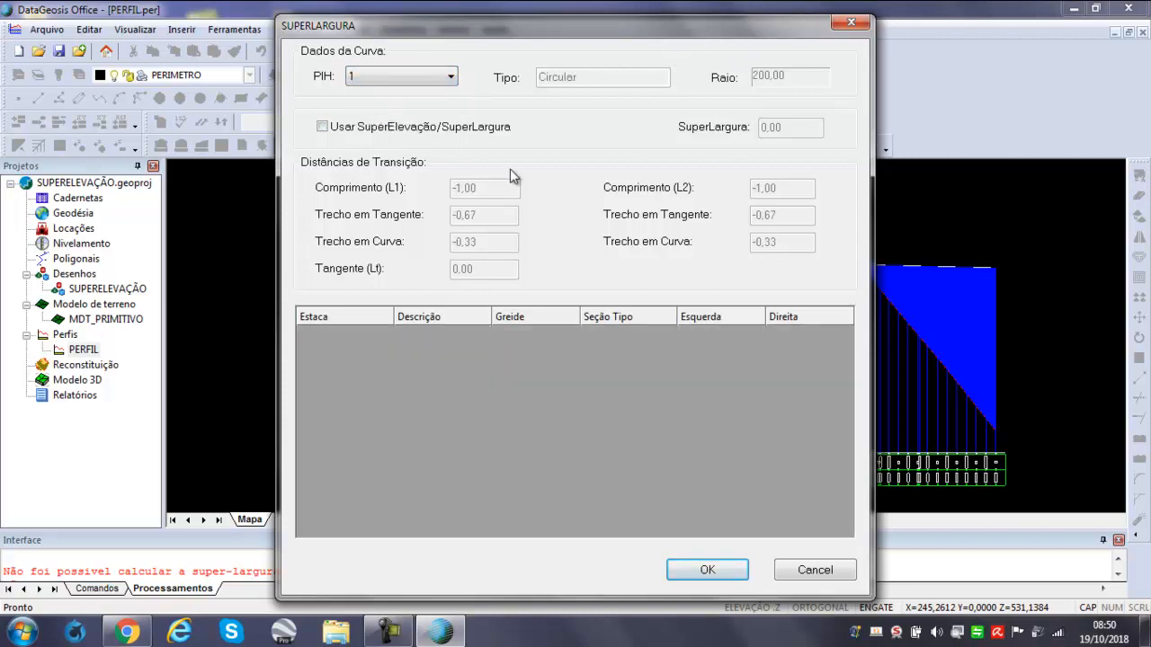
{"action": "left_click", "coordinate": [323, 126]}
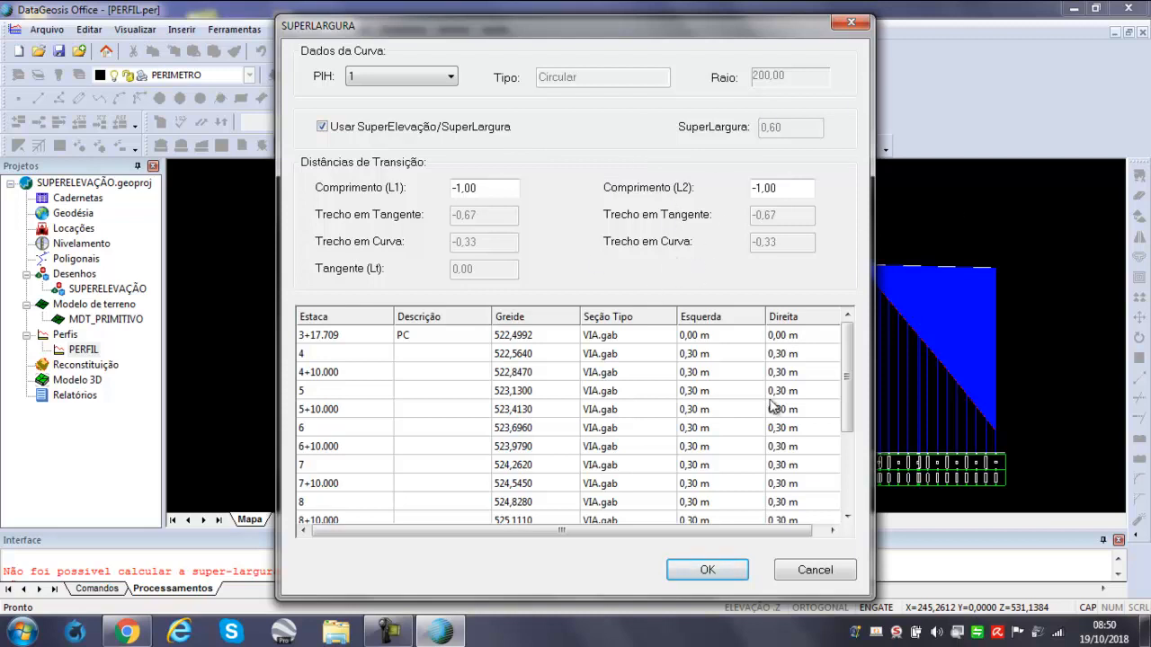
{"action": "left_click_drag", "start_coordinate": [849, 376], "coordinate": [797, 465]}
{"action": "left_click", "coordinate": [725, 572]}
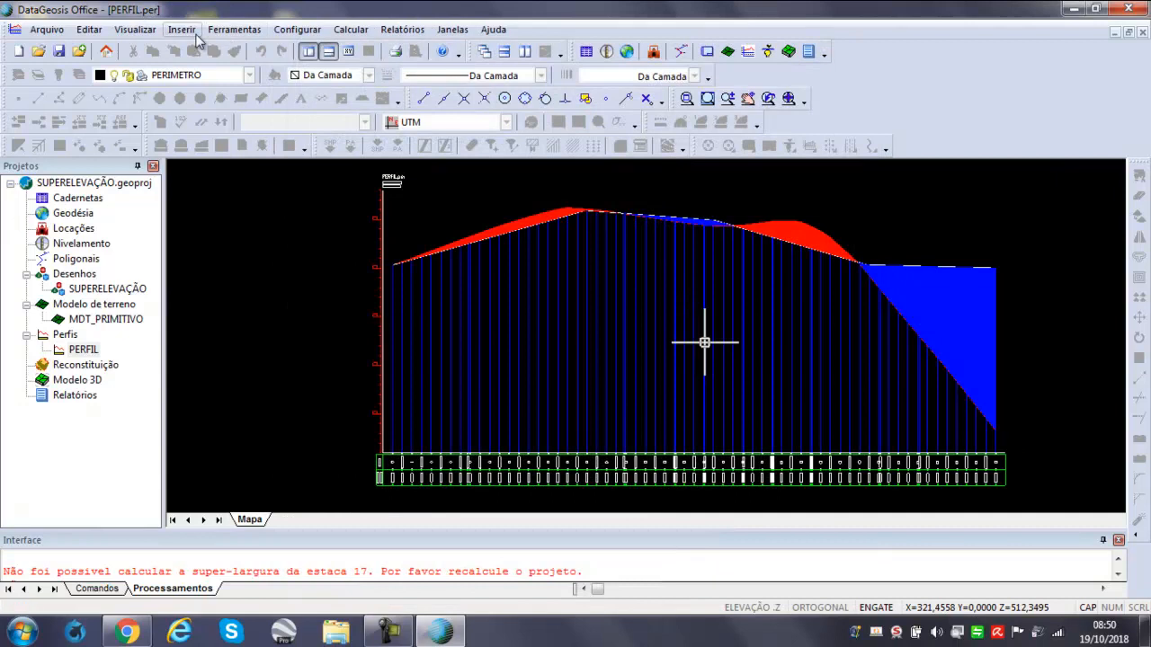
Recalculate the project with the widening of the curves.
{"action": "left_click", "coordinate": [234, 29]}
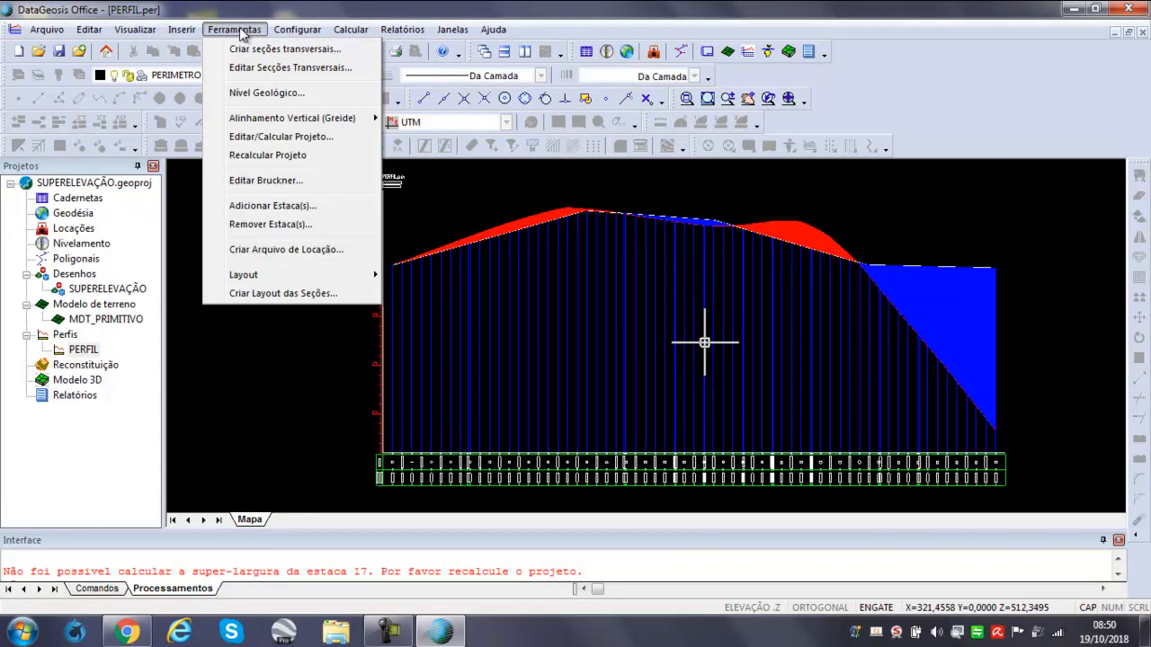
{"action": "left_click", "coordinate": [304, 155]}
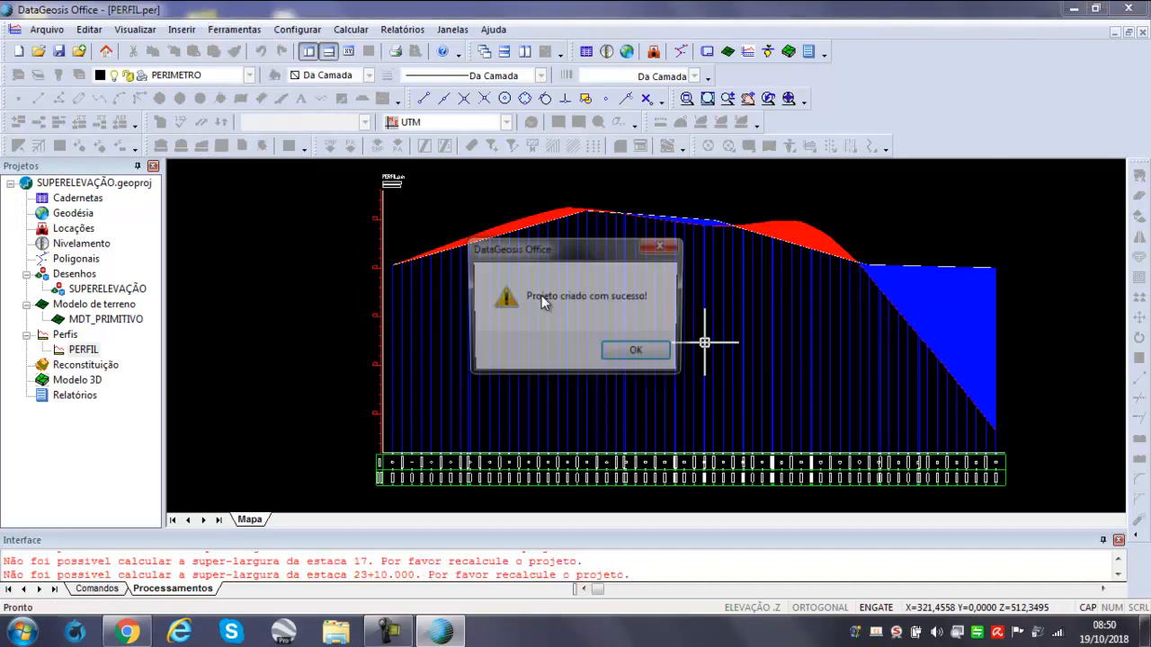
{"action": "left_click", "coordinate": [636, 356]}
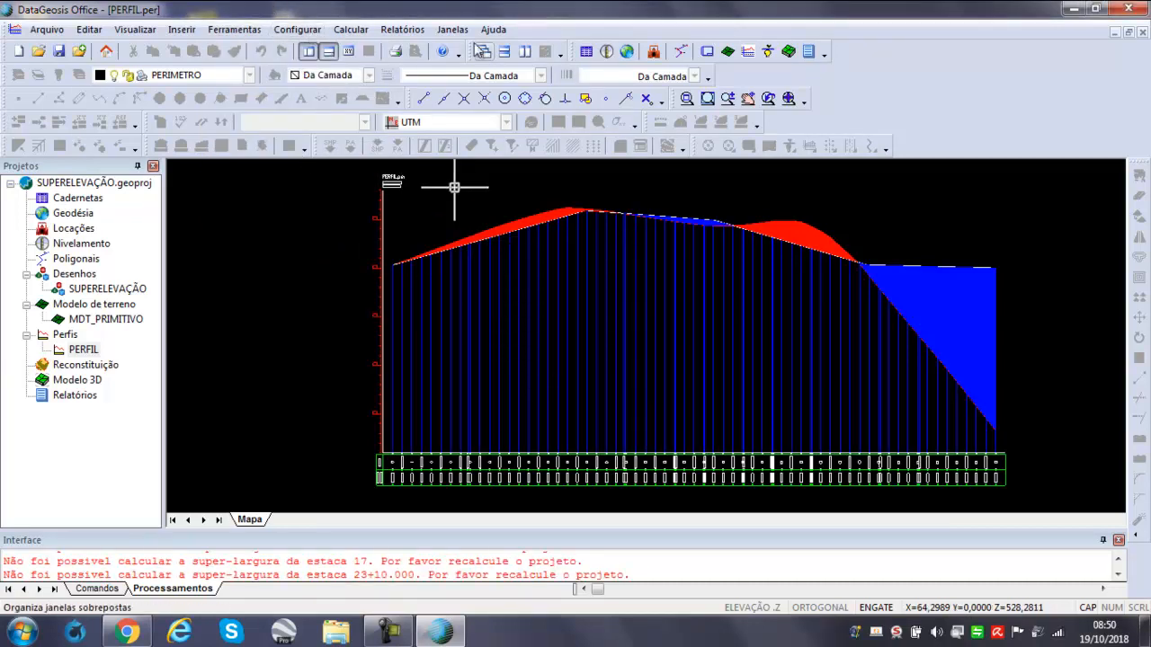
Generate the widening and superelevation service note as SUPERLARGURA_SUPERELEVAÇÃO and switch to it in Excel.
{"action": "left_click", "coordinate": [401, 30]}
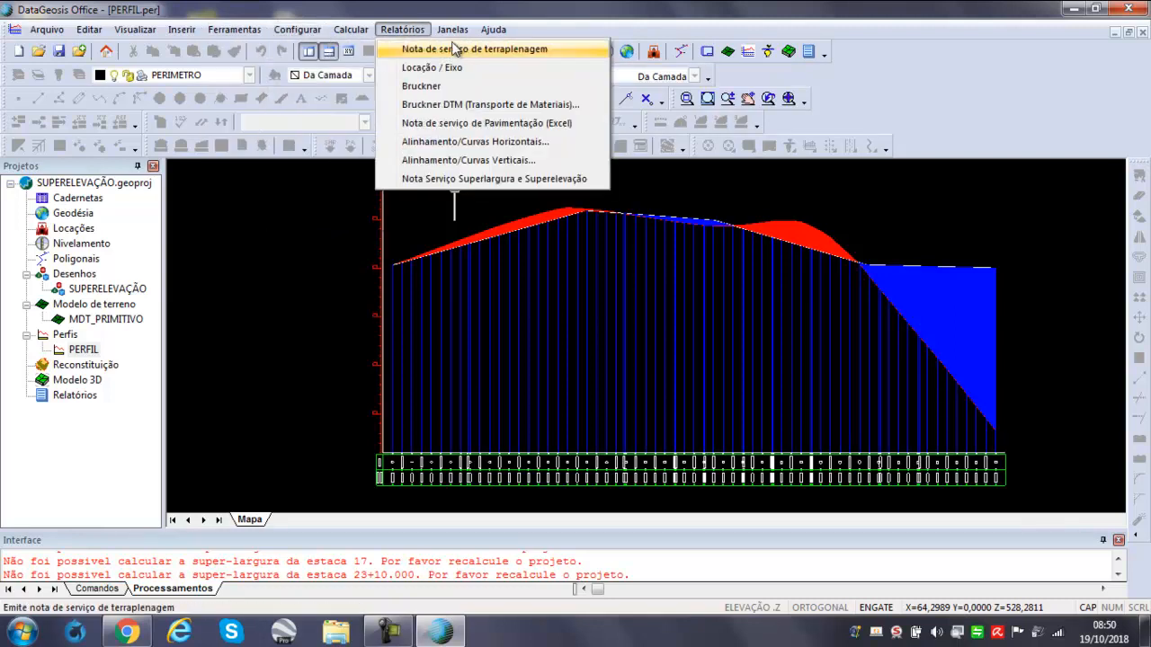
{"action": "left_click", "coordinate": [492, 179]}
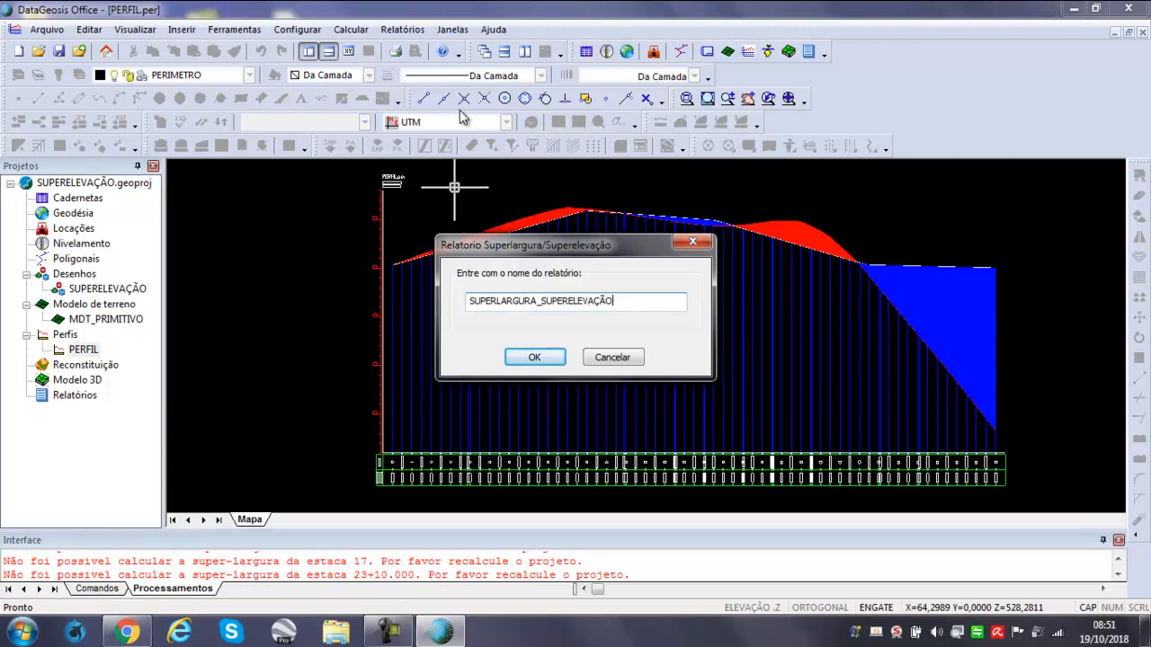
{"action": "left_click", "coordinate": [540, 358]}
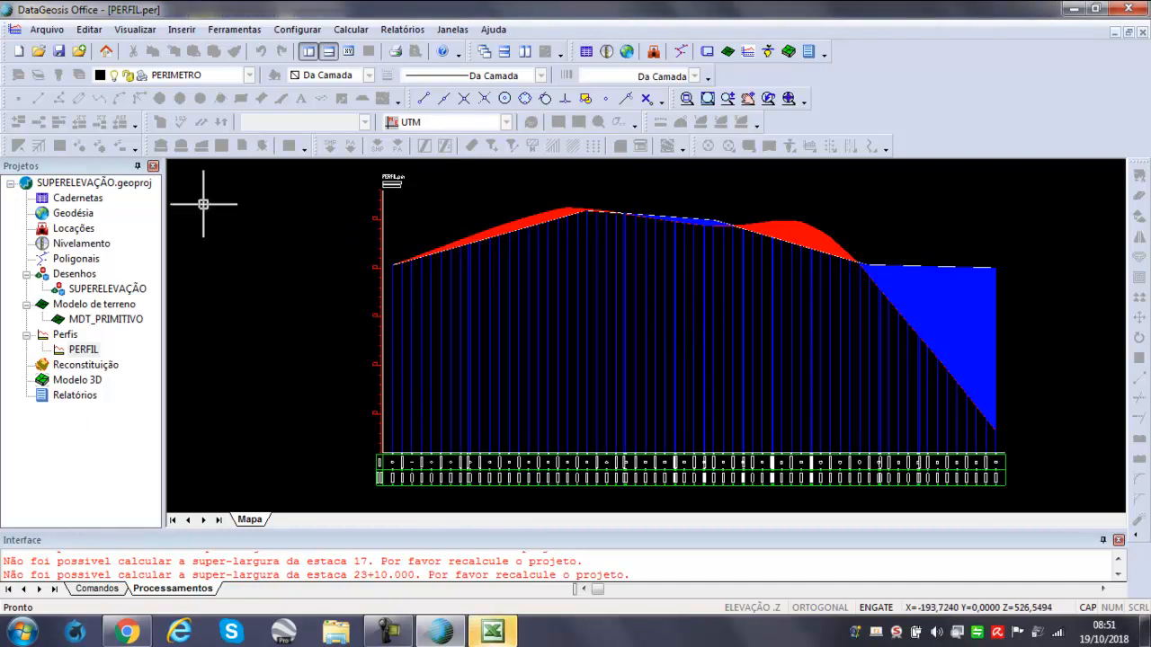
{"action": "left_click", "coordinate": [508, 635]}
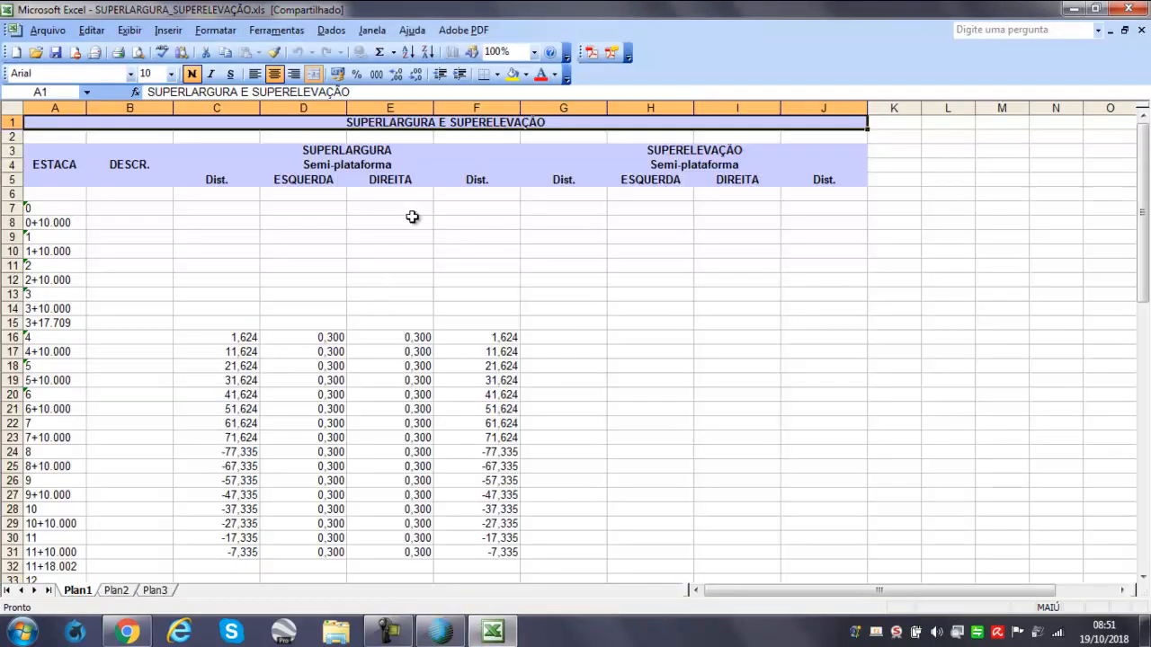
Examine the widening distances and left and right values at stations 4 and 4+10.000 in the report.
{"action": "left_click_drag", "start_coordinate": [239, 336], "coordinate": [537, 348]}
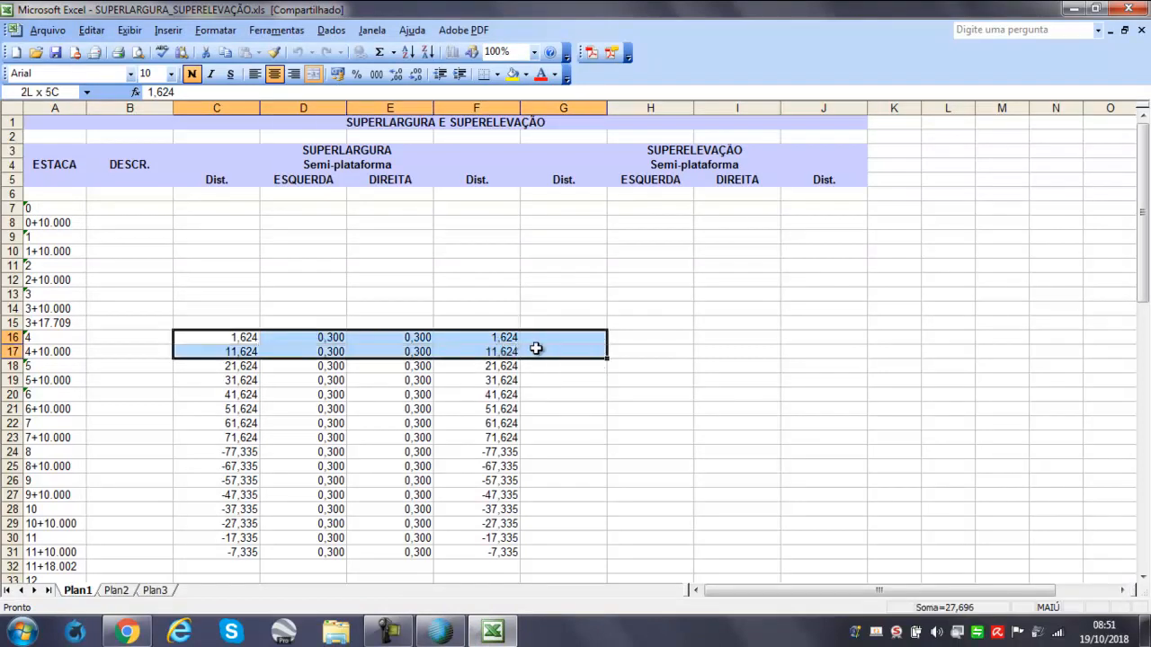
{"action": "left_click", "coordinate": [428, 273]}
{"action": "left_click", "coordinate": [252, 344]}
{"action": "left_click", "coordinate": [335, 339]}
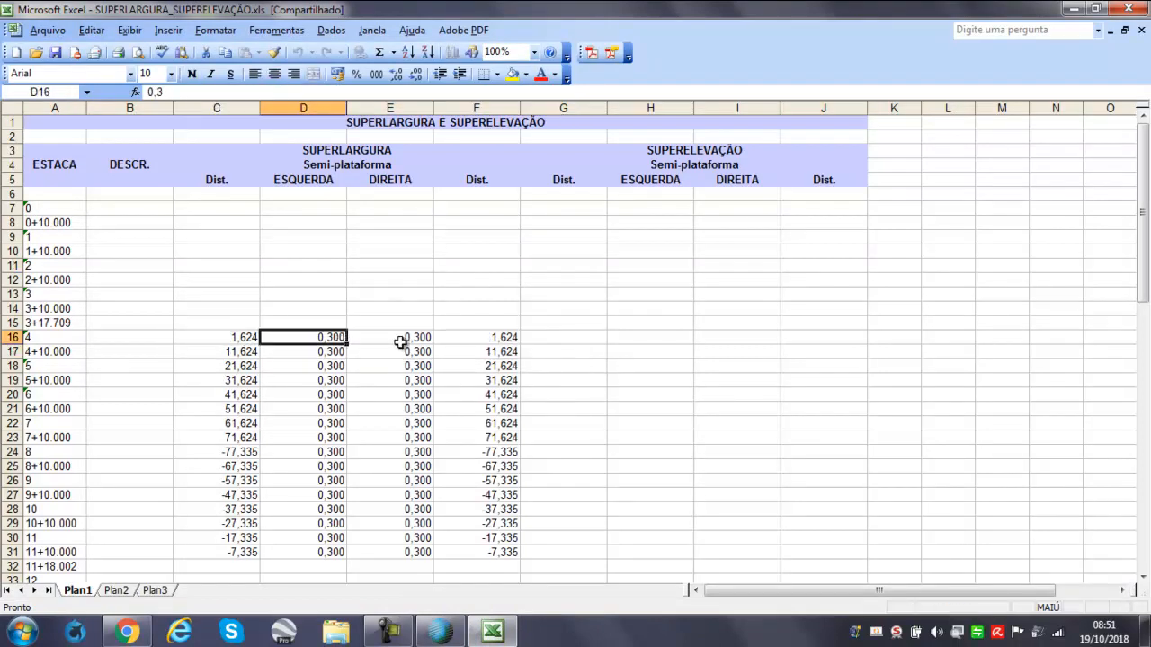
{"action": "left_click", "coordinate": [390, 341]}
{"action": "left_click", "coordinate": [503, 350]}
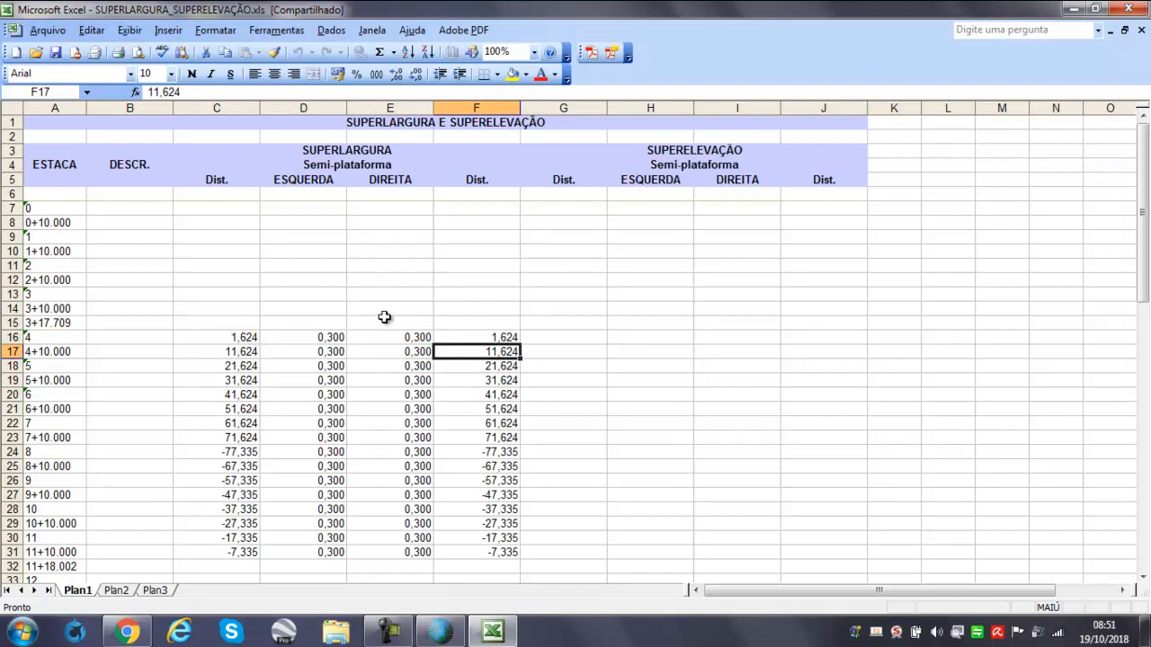
Look through the report's widening and superelevation values for all stations up to 31.
{"action": "scroll", "coordinate": [405, 297], "scroll_direction": "down", "scroll_amount": 8}
{"action": "scroll", "coordinate": [410, 270], "scroll_direction": "up", "scroll_amount": 8}
{"action": "scroll", "coordinate": [502, 334], "scroll_direction": "down", "scroll_amount": 5}
{"action": "scroll", "coordinate": [503, 341], "scroll_direction": "down", "scroll_amount": 18}
{"action": "scroll", "coordinate": [560, 319], "scroll_direction": "down", "scroll_amount": 4}
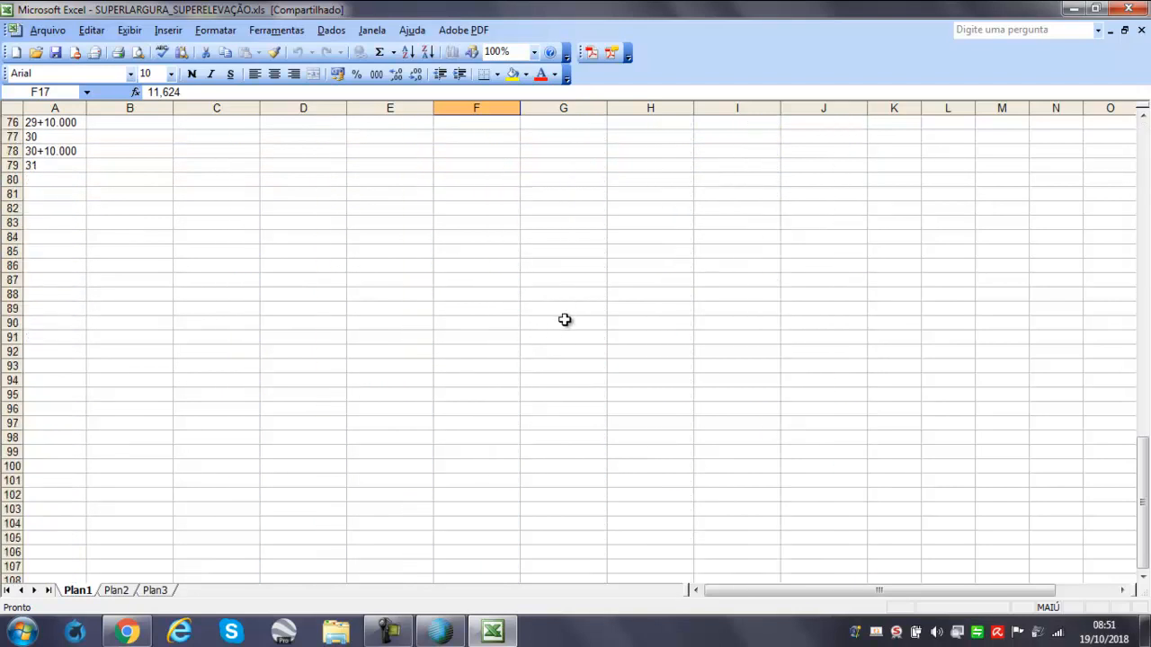
{"action": "scroll", "coordinate": [581, 329], "scroll_direction": "up", "scroll_amount": 10}
{"action": "scroll", "coordinate": [589, 337], "scroll_direction": "down", "scroll_amount": 4}
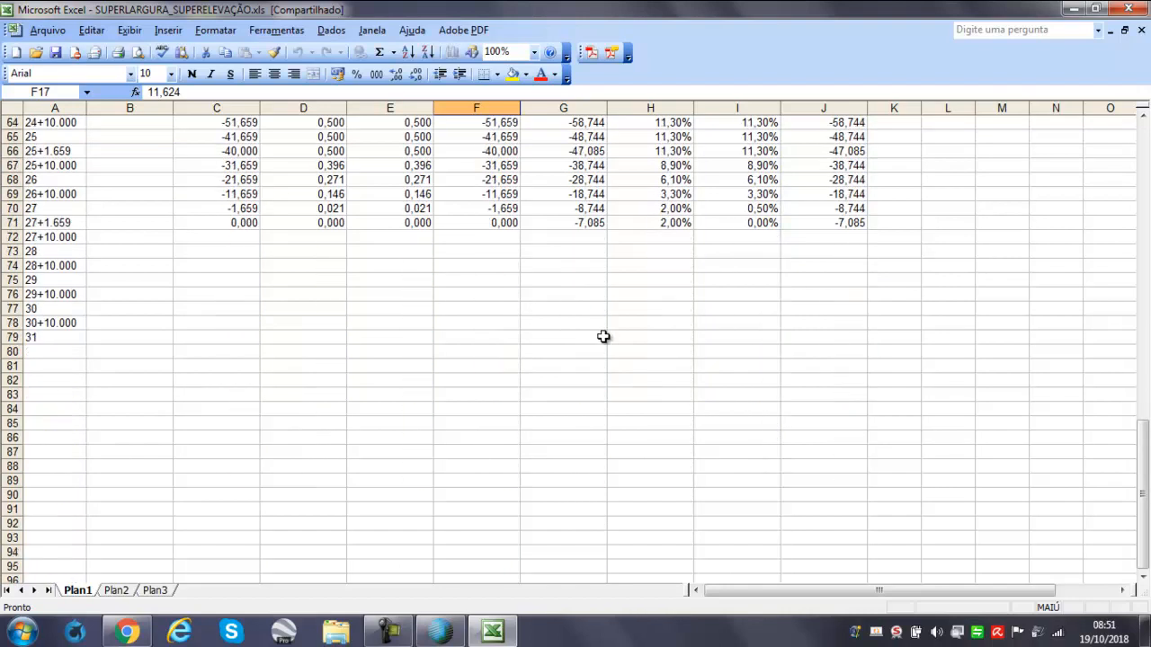
{"action": "scroll", "coordinate": [601, 341], "scroll_direction": "down", "scroll_amount": 8}
{"action": "scroll", "coordinate": [617, 348], "scroll_direction": "up", "scroll_amount": 11}
{"action": "scroll", "coordinate": [610, 348], "scroll_direction": "up", "scroll_amount": 12}
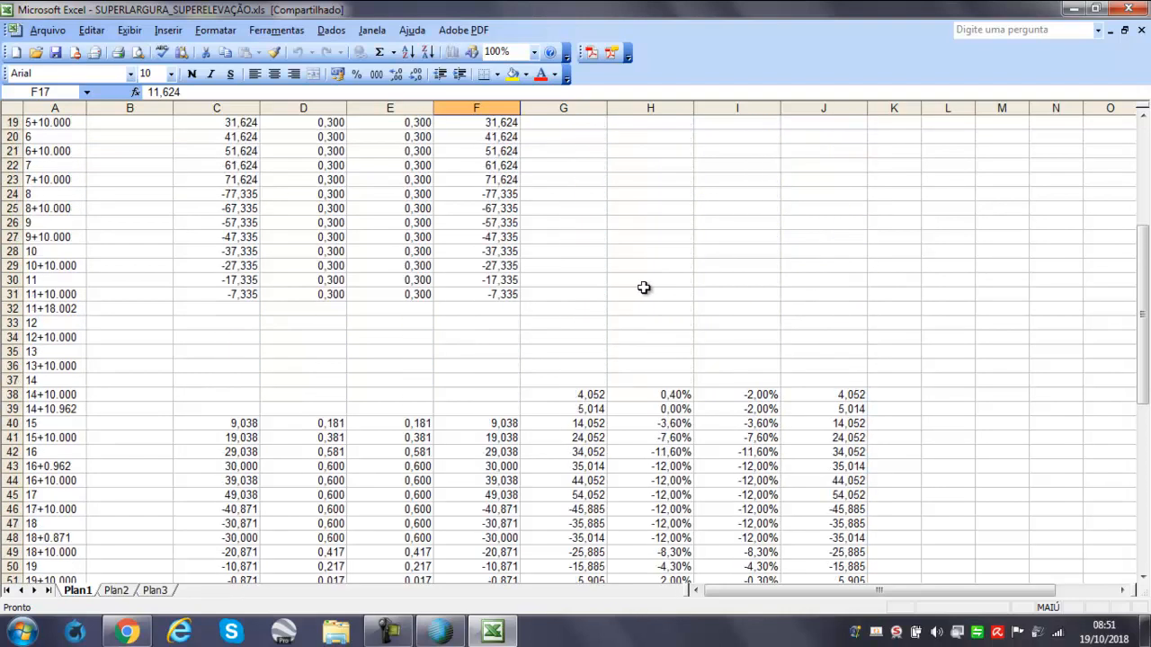
{"action": "scroll", "coordinate": [645, 288], "scroll_direction": "up", "scroll_amount": 6}
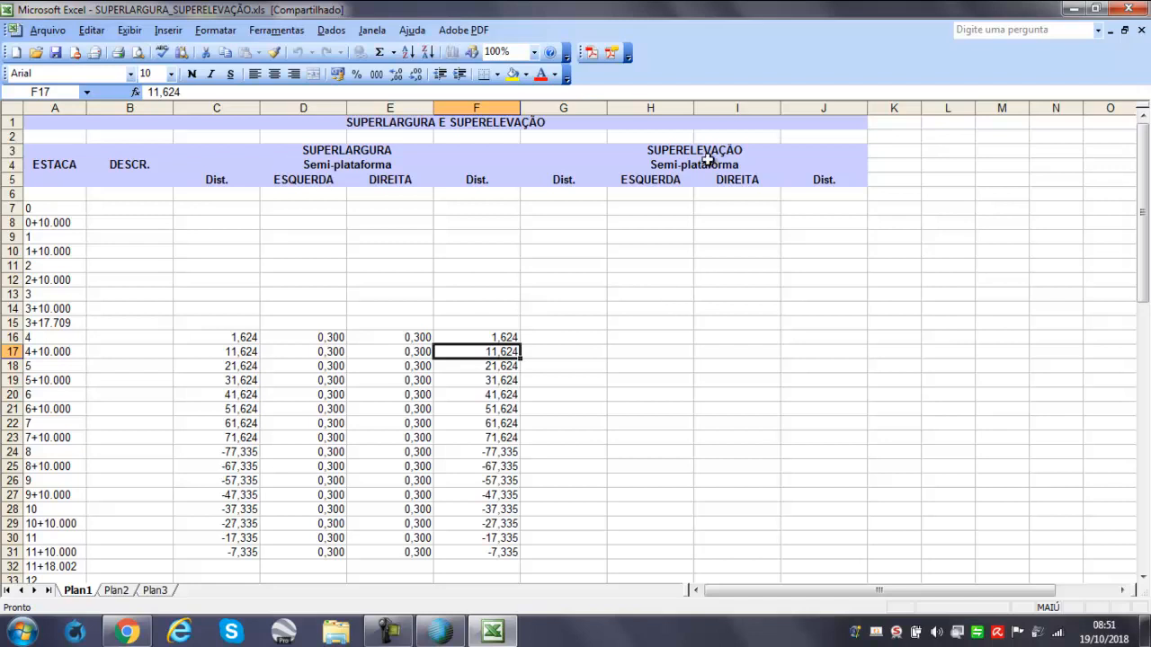
Examine the left and right superelevation columns for the stations of curves PIH 2 and PIH 3.
{"action": "scroll", "coordinate": [724, 148], "scroll_direction": "down", "scroll_amount": 5}
{"action": "scroll", "coordinate": [723, 221], "scroll_direction": "down", "scroll_amount": 11}
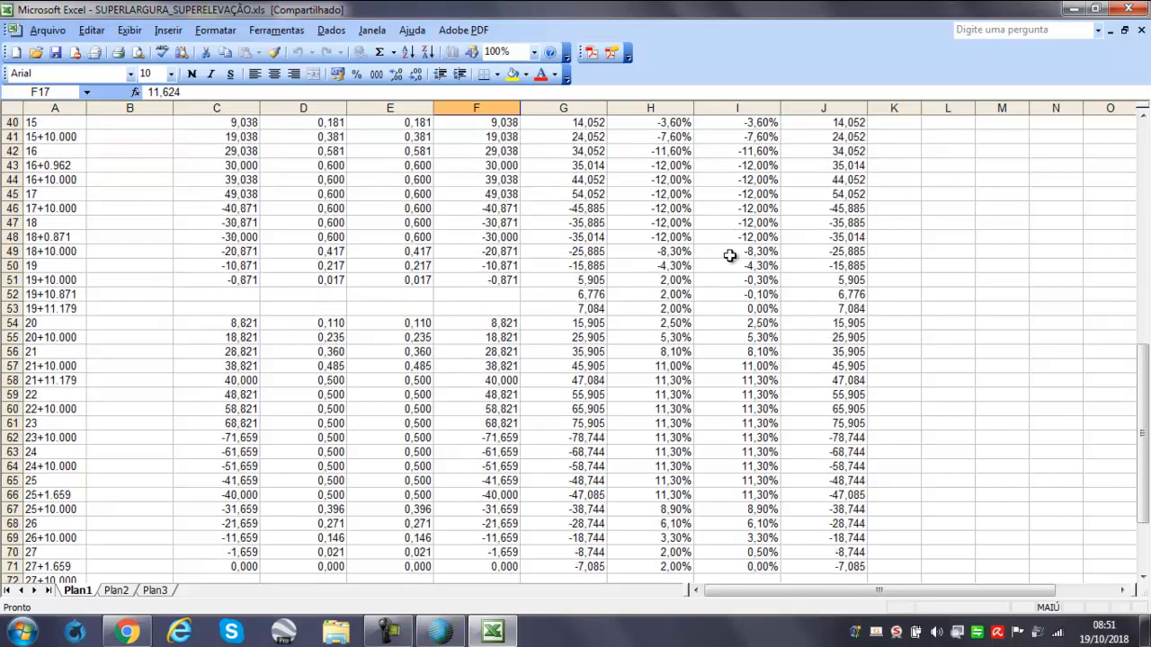
{"action": "scroll", "coordinate": [699, 277], "scroll_direction": "up", "scroll_amount": 4}
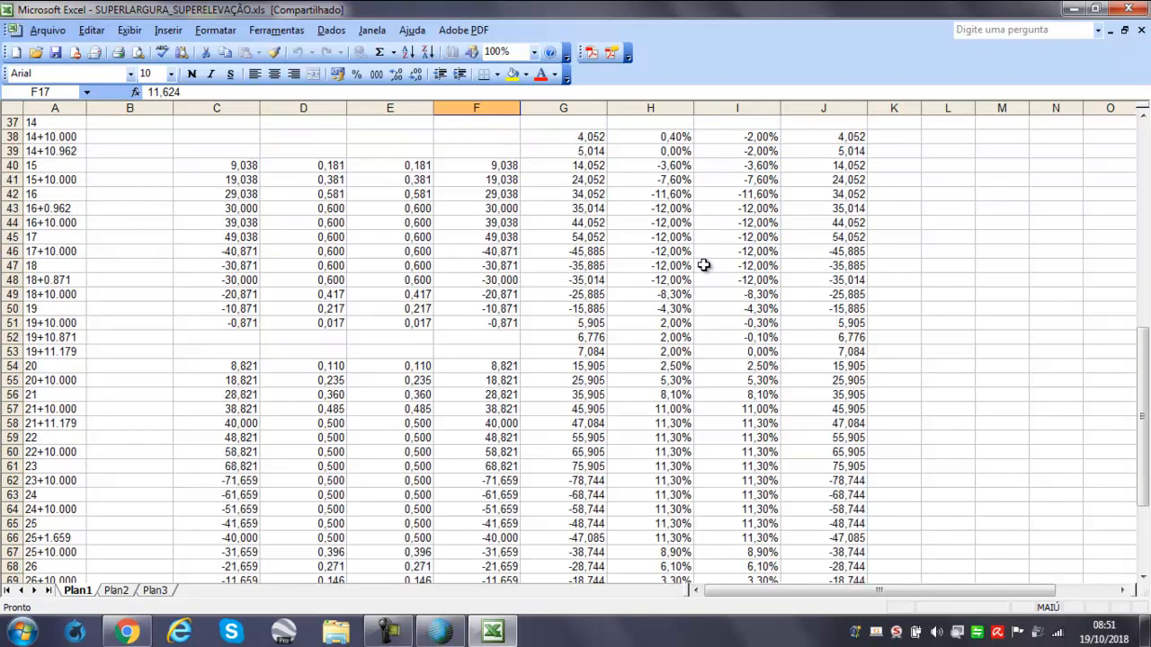
{"action": "scroll", "coordinate": [882, 406], "scroll_direction": "up", "scroll_amount": 12}
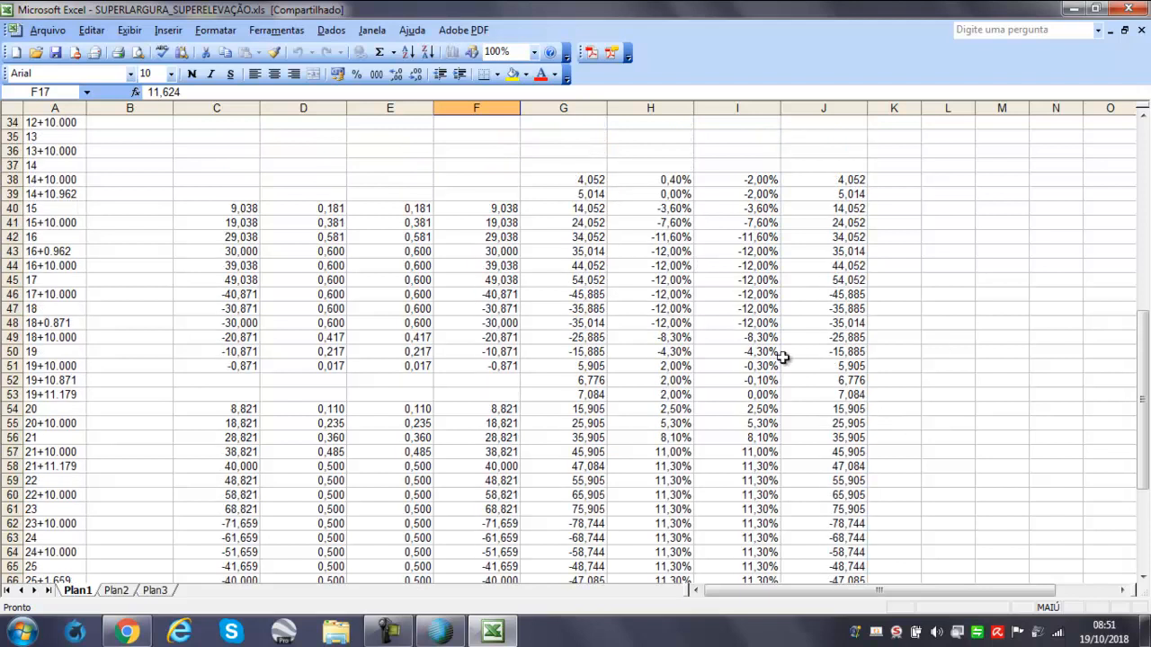
{"action": "scroll", "coordinate": [653, 264], "scroll_direction": "down", "scroll_amount": 1}
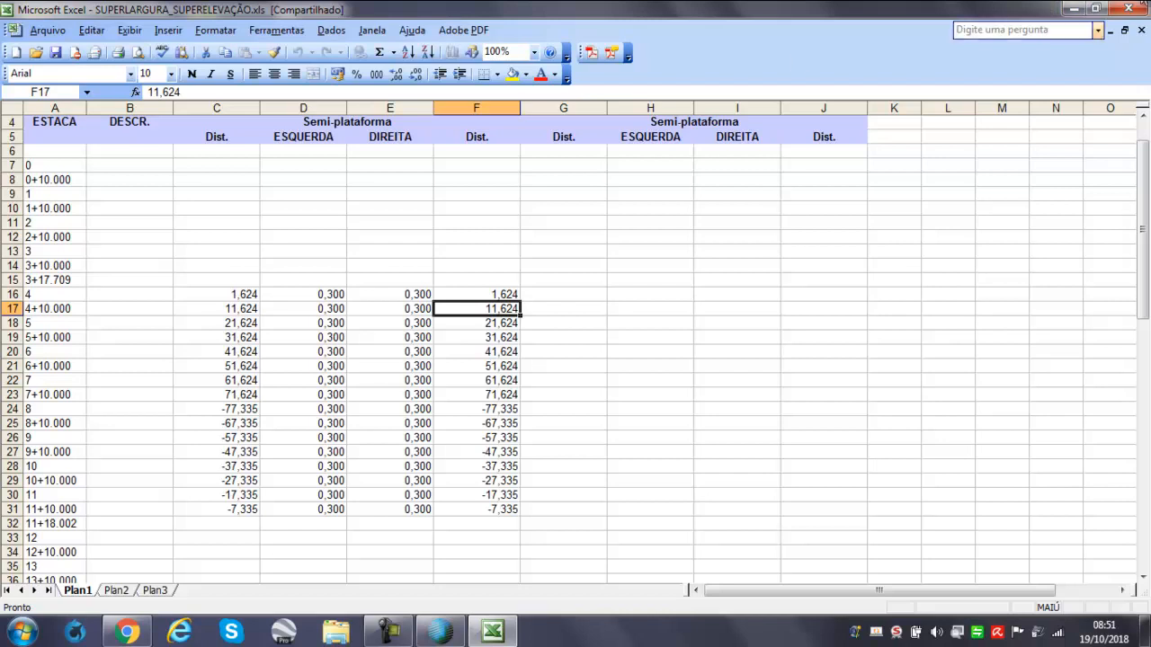
Close the widening and superelevation workbook and return to the profile in DataGeosis Office.
{"action": "left_click", "coordinate": [47, 29]}
{"action": "left_click", "coordinate": [83, 110]}
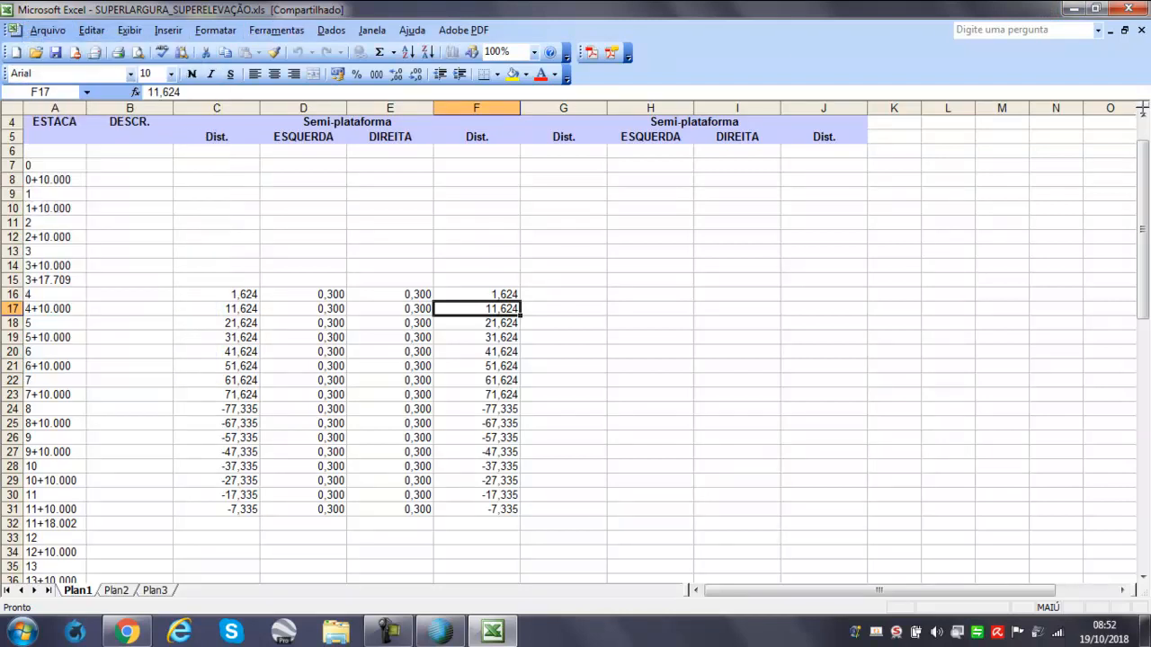
{"action": "left_click", "coordinate": [1131, 9]}
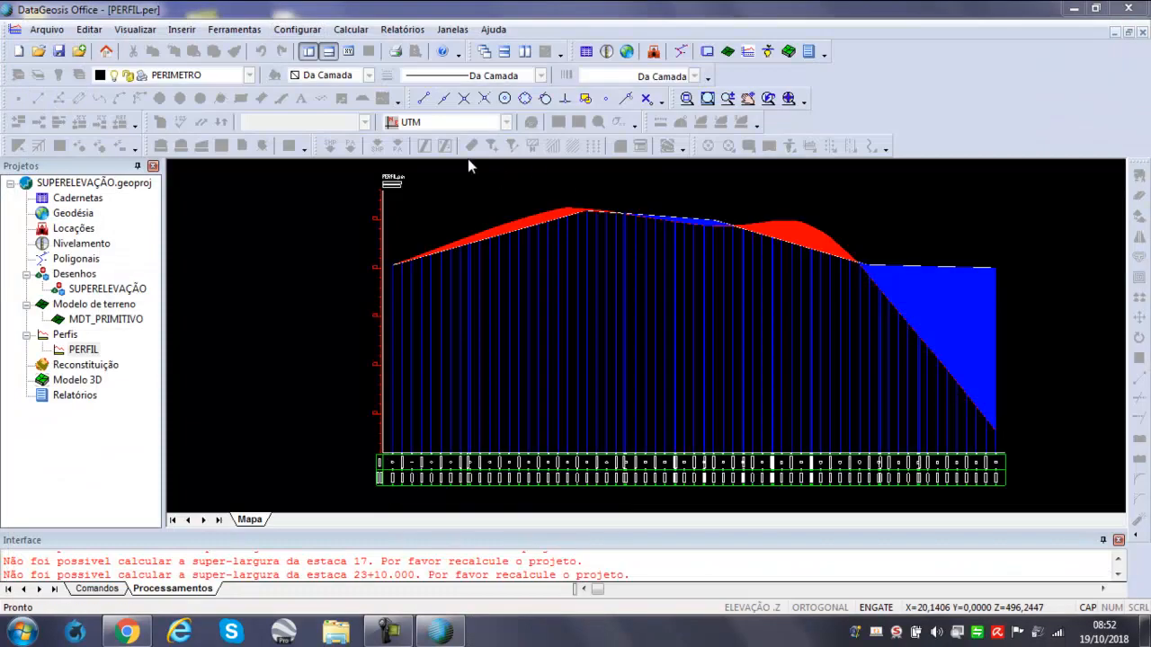
Generate the earthworks service note report from the profile, naming it NOTA_TERRAPLENAGEM.
{"action": "left_click", "coordinate": [402, 30]}
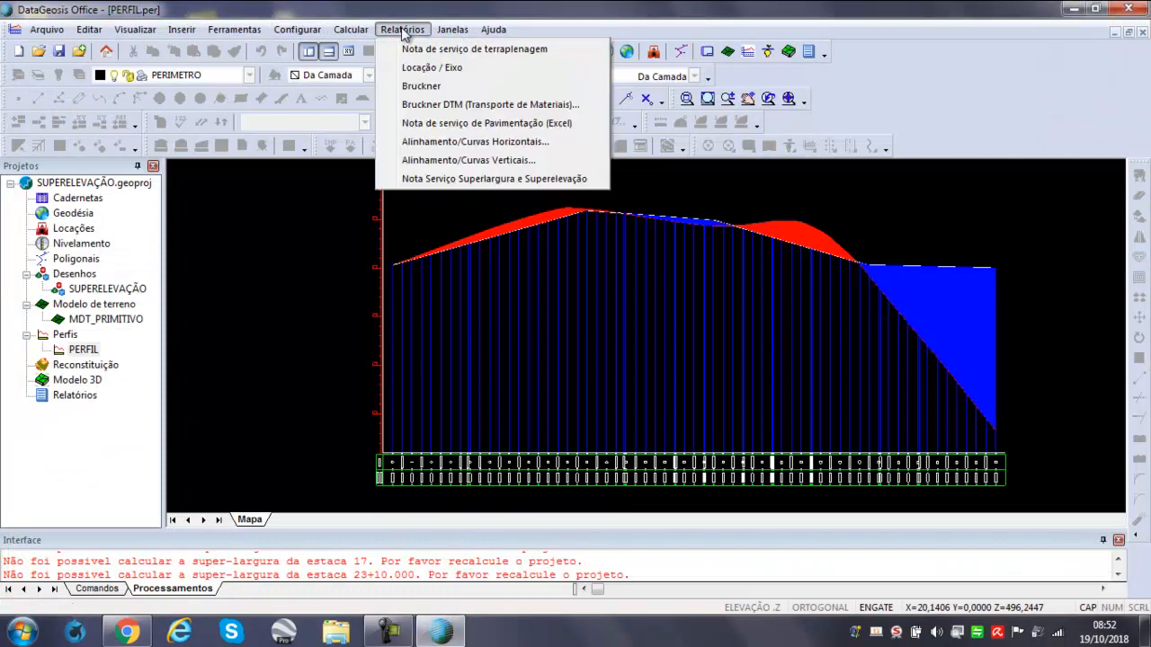
{"action": "left_click", "coordinate": [445, 48]}
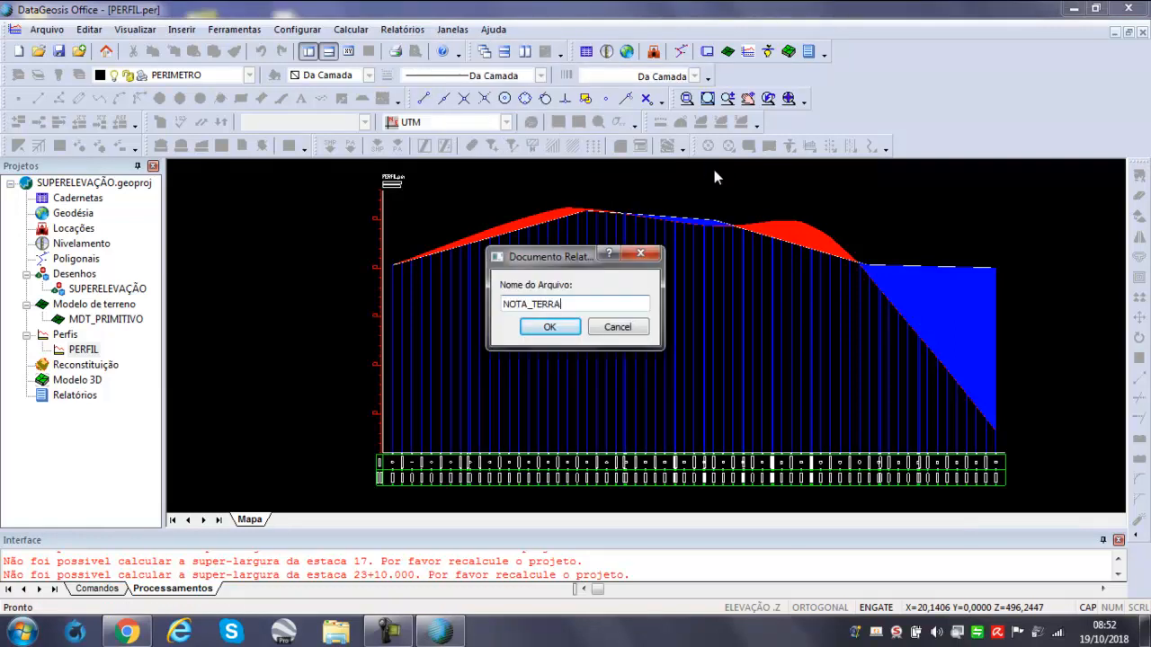
{"action": "type", "text": "NOTA_TERRAPLEANGEM"}
{"action": "left_click", "coordinate": [549, 327]}
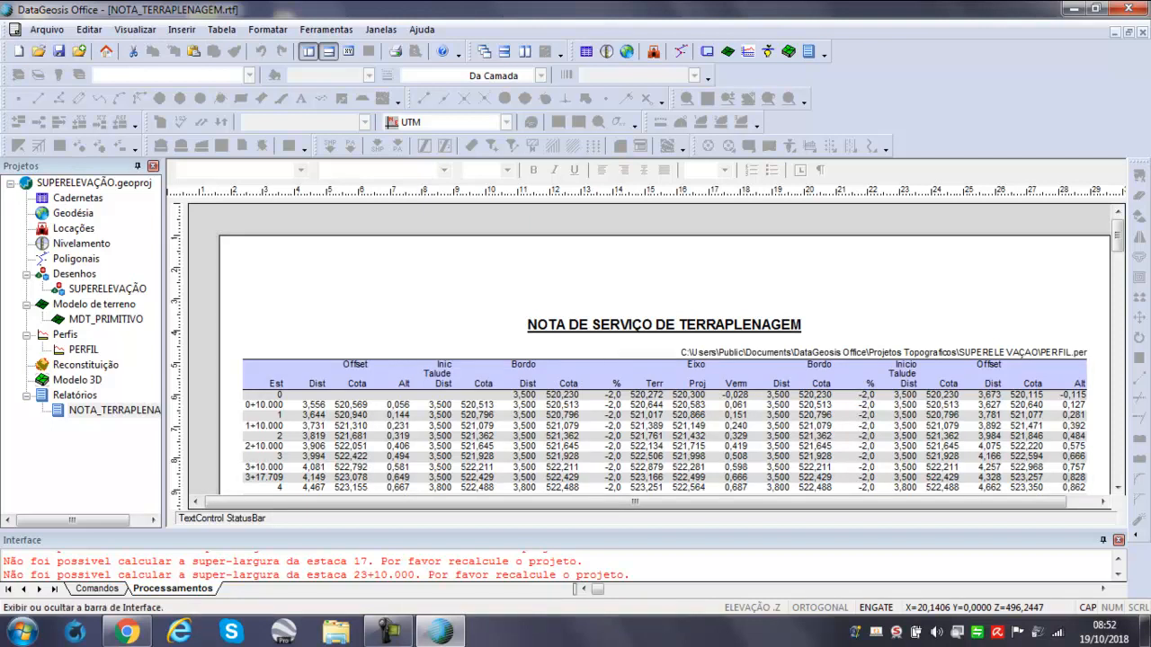
Examine the offset, edge and axis values per station in the earthworks service note.
{"action": "left_click", "coordinate": [513, 421]}
{"action": "scroll", "coordinate": [503, 414], "scroll_direction": "down", "scroll_amount": 15}
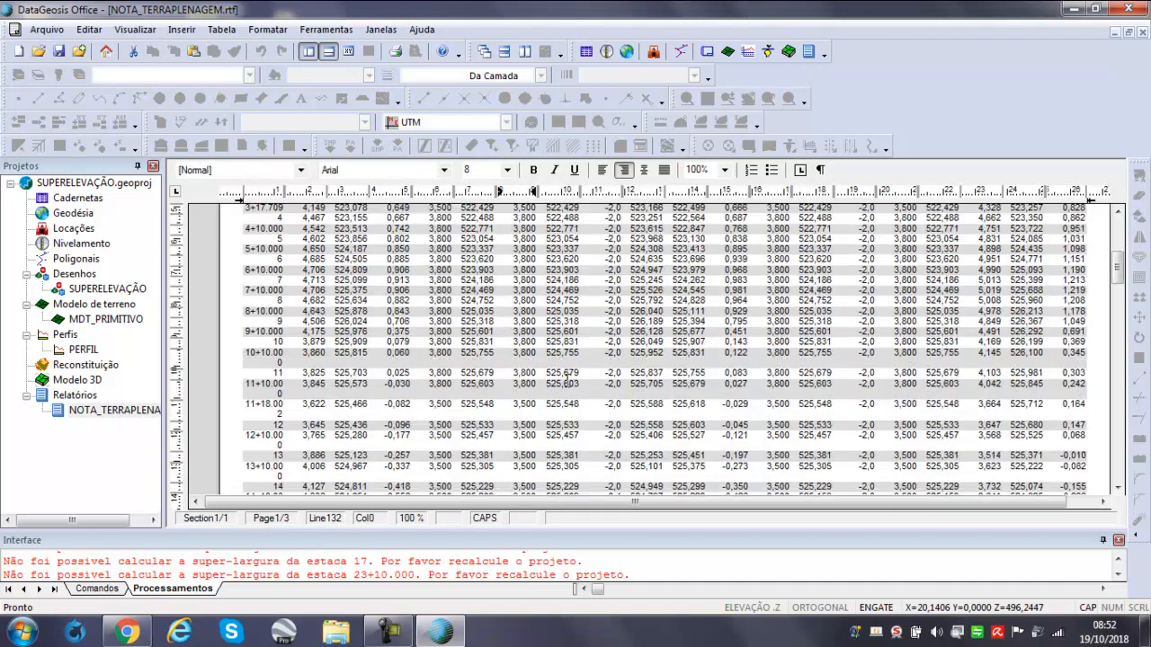
{"action": "scroll", "coordinate": [597, 386], "scroll_direction": "up", "scroll_amount": 15}
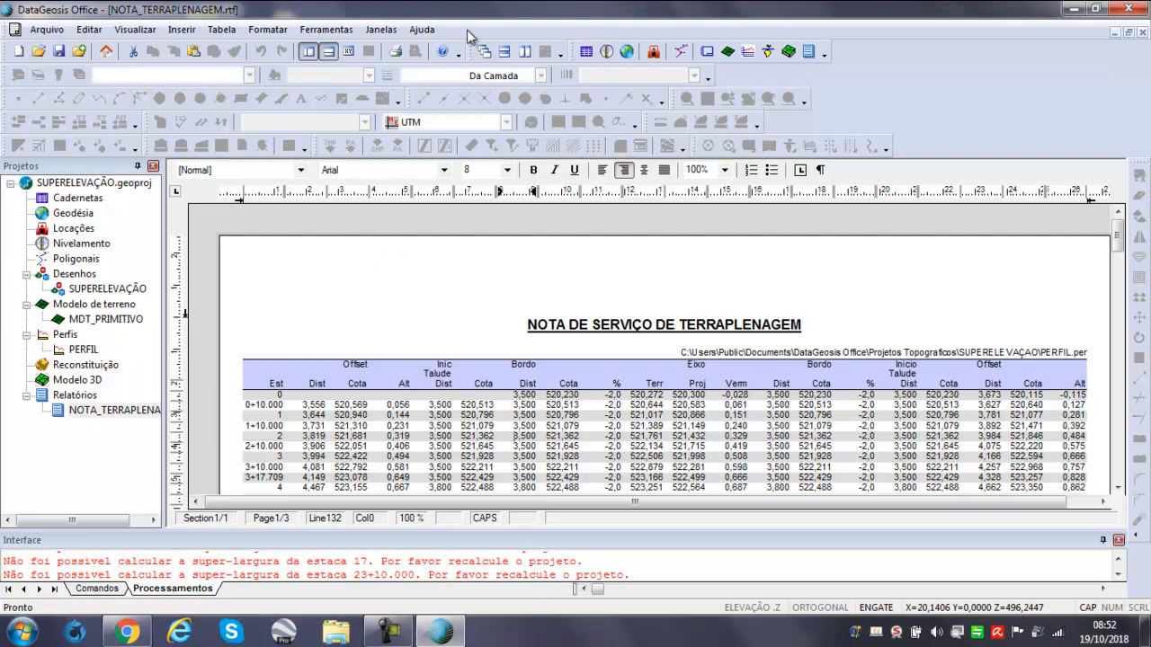
{"action": "left_click", "coordinate": [739, 447]}
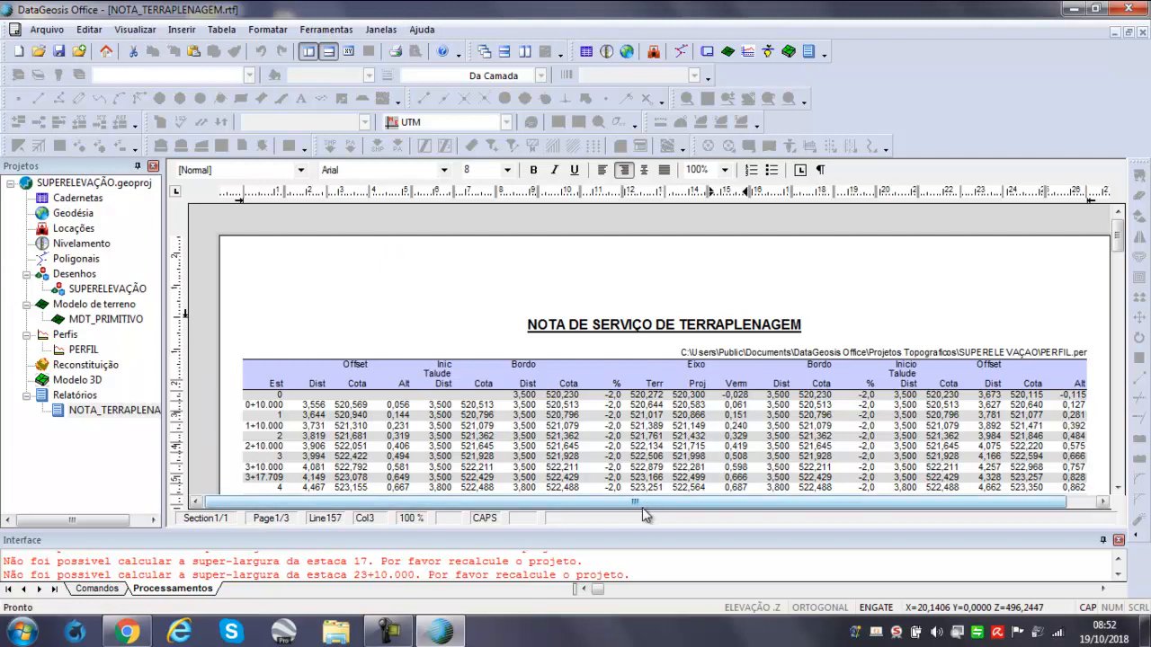
{"action": "left_click_drag", "start_coordinate": [646, 506], "coordinate": [714, 501]}
{"action": "left_click", "coordinate": [389, 632]}
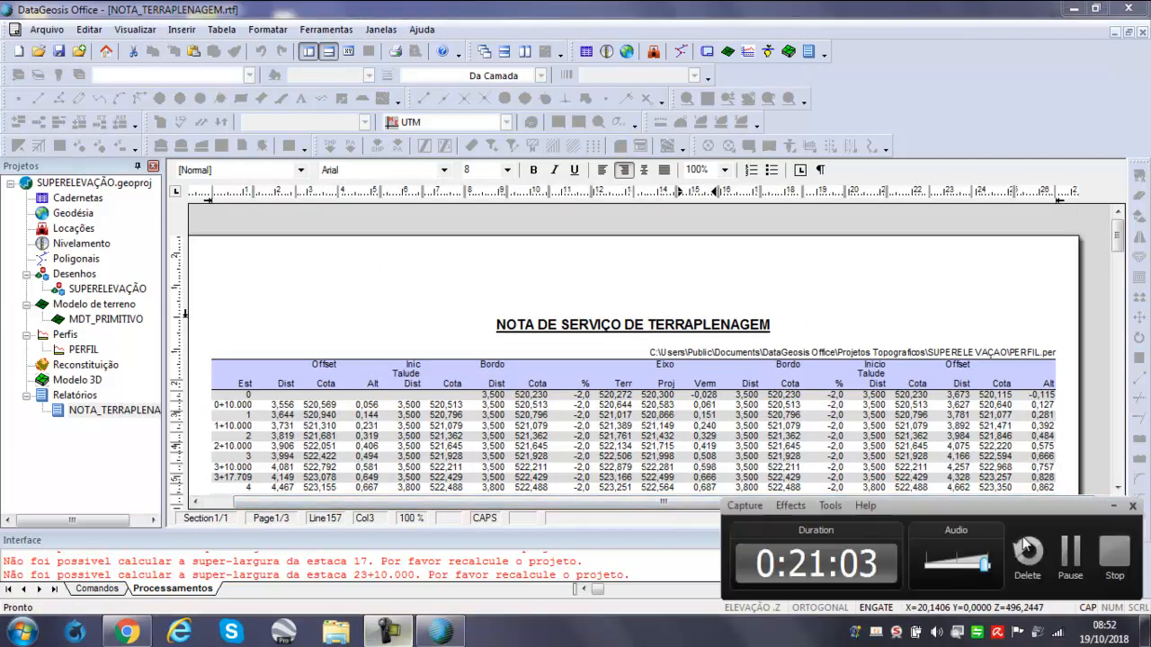